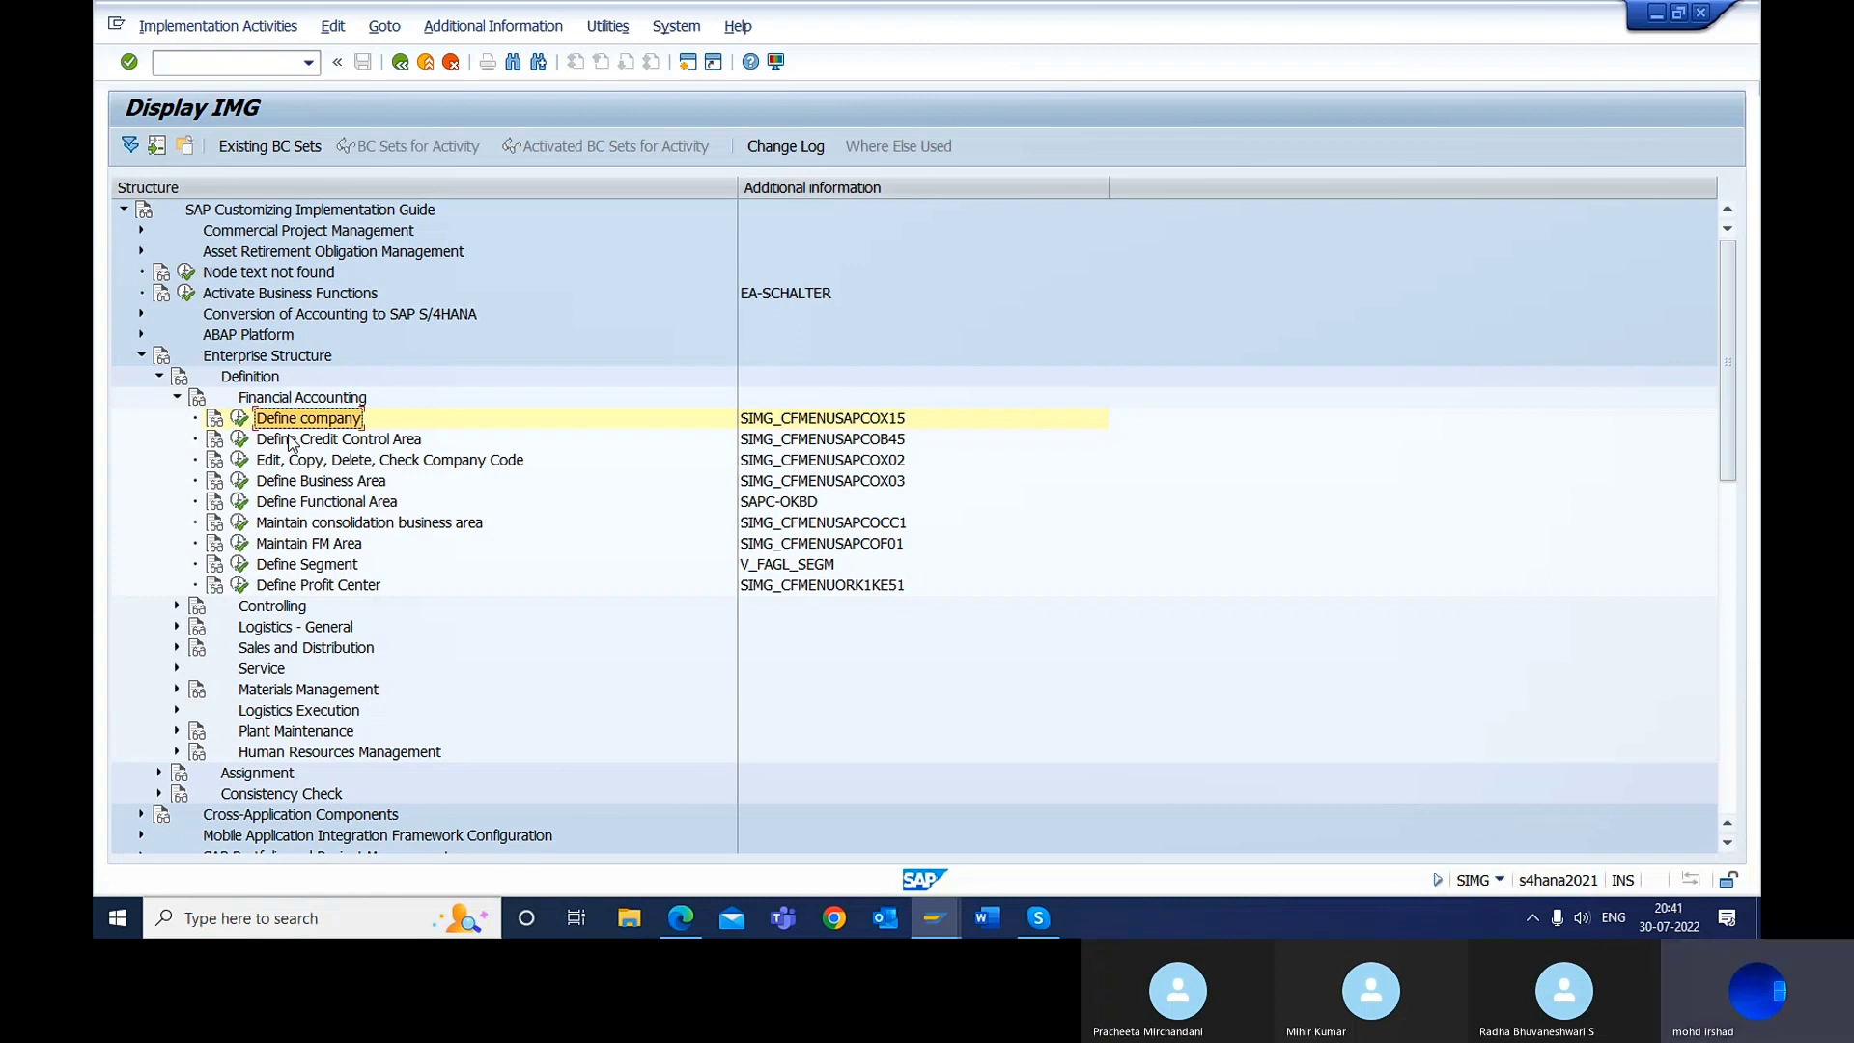
# Step: Open the company code overview directly with transaction OX02, and return to the SAP Easy Access screen
pyautogui.click(226, 64)
pyautogui.write('/n')
pyautogui.press('Return')
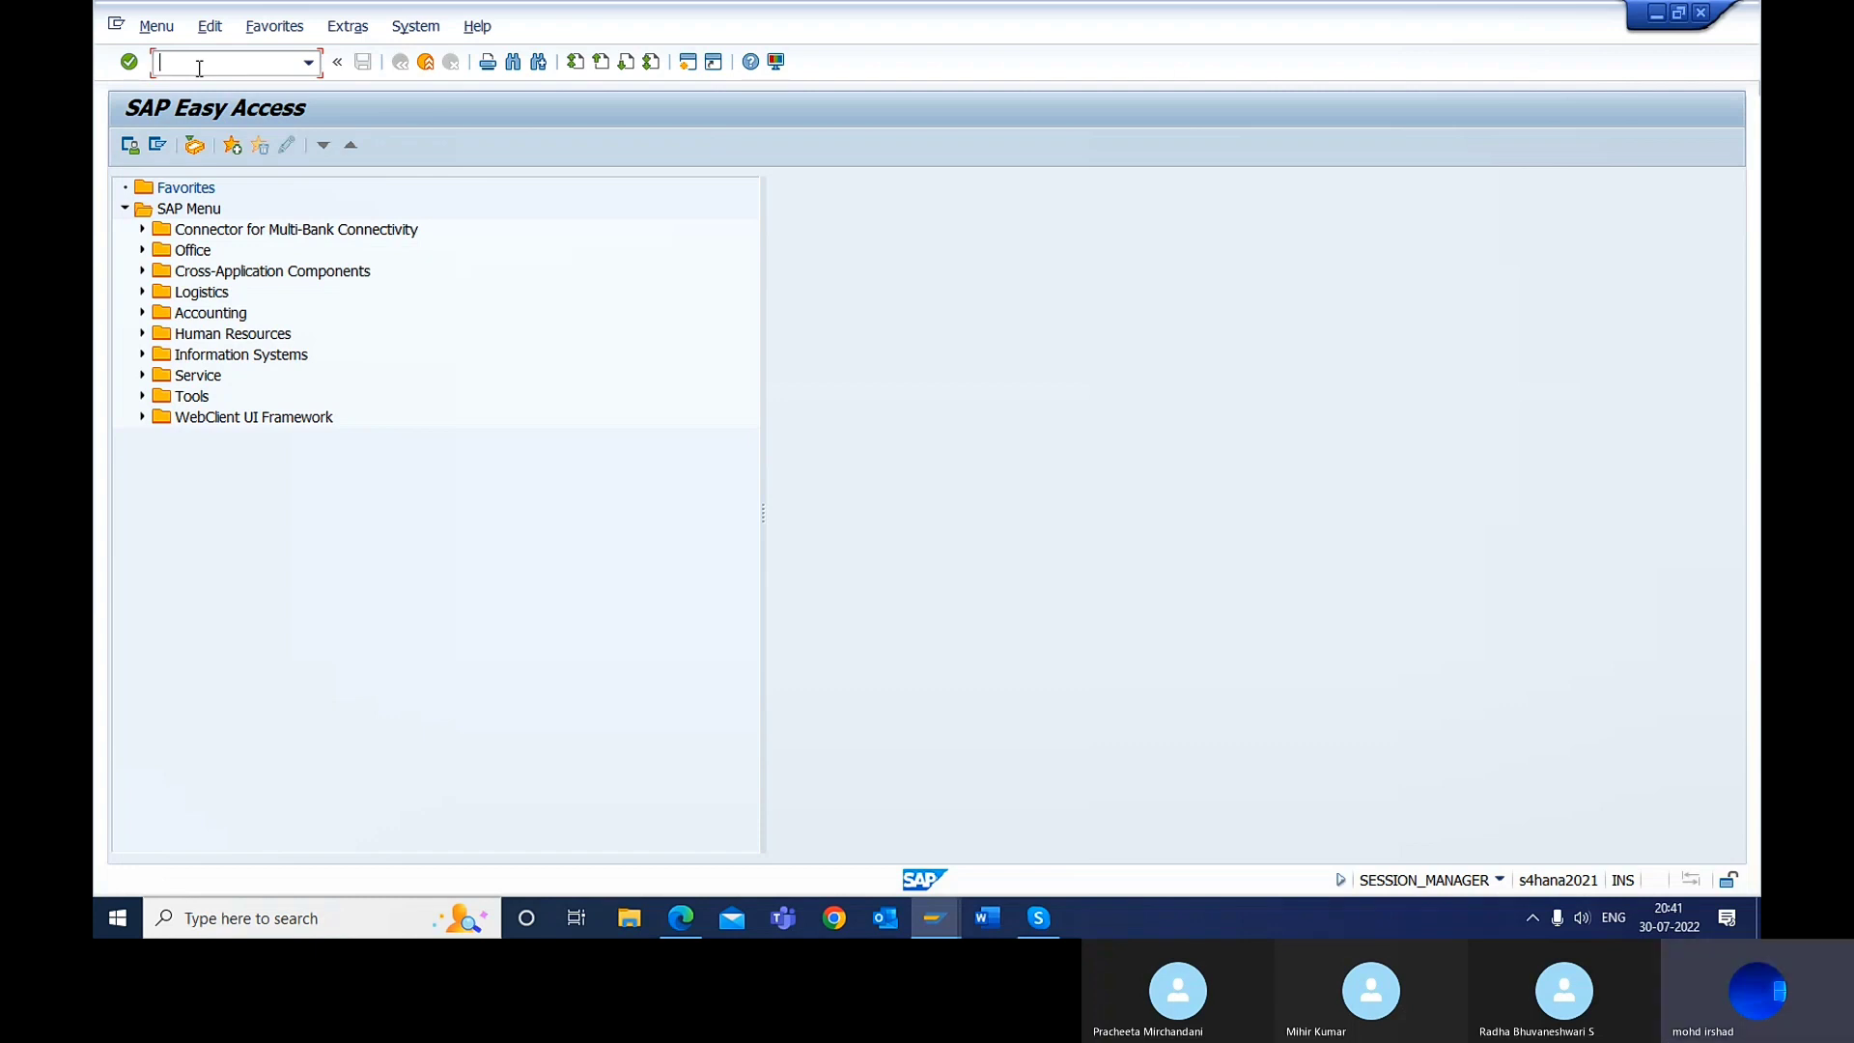
pyautogui.write('ox02')
pyautogui.press('Return')
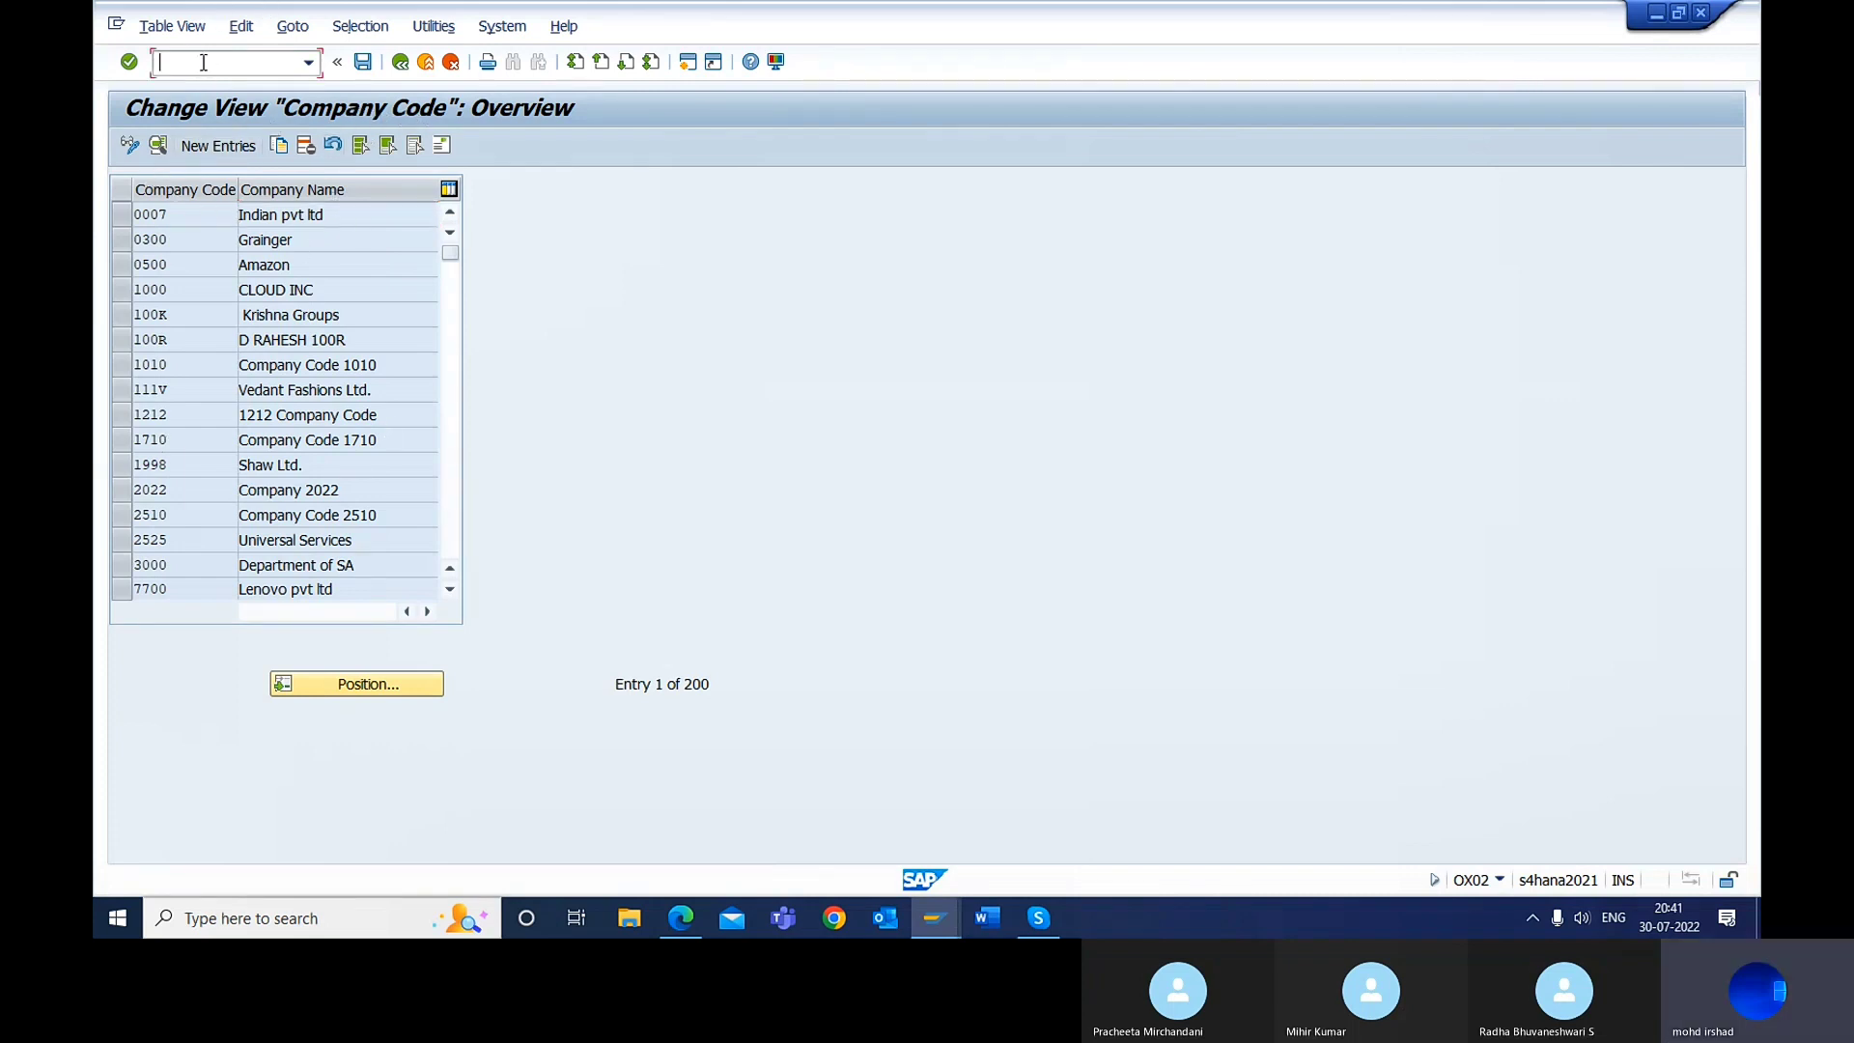
pyautogui.write('/n')
pyautogui.press('Return')
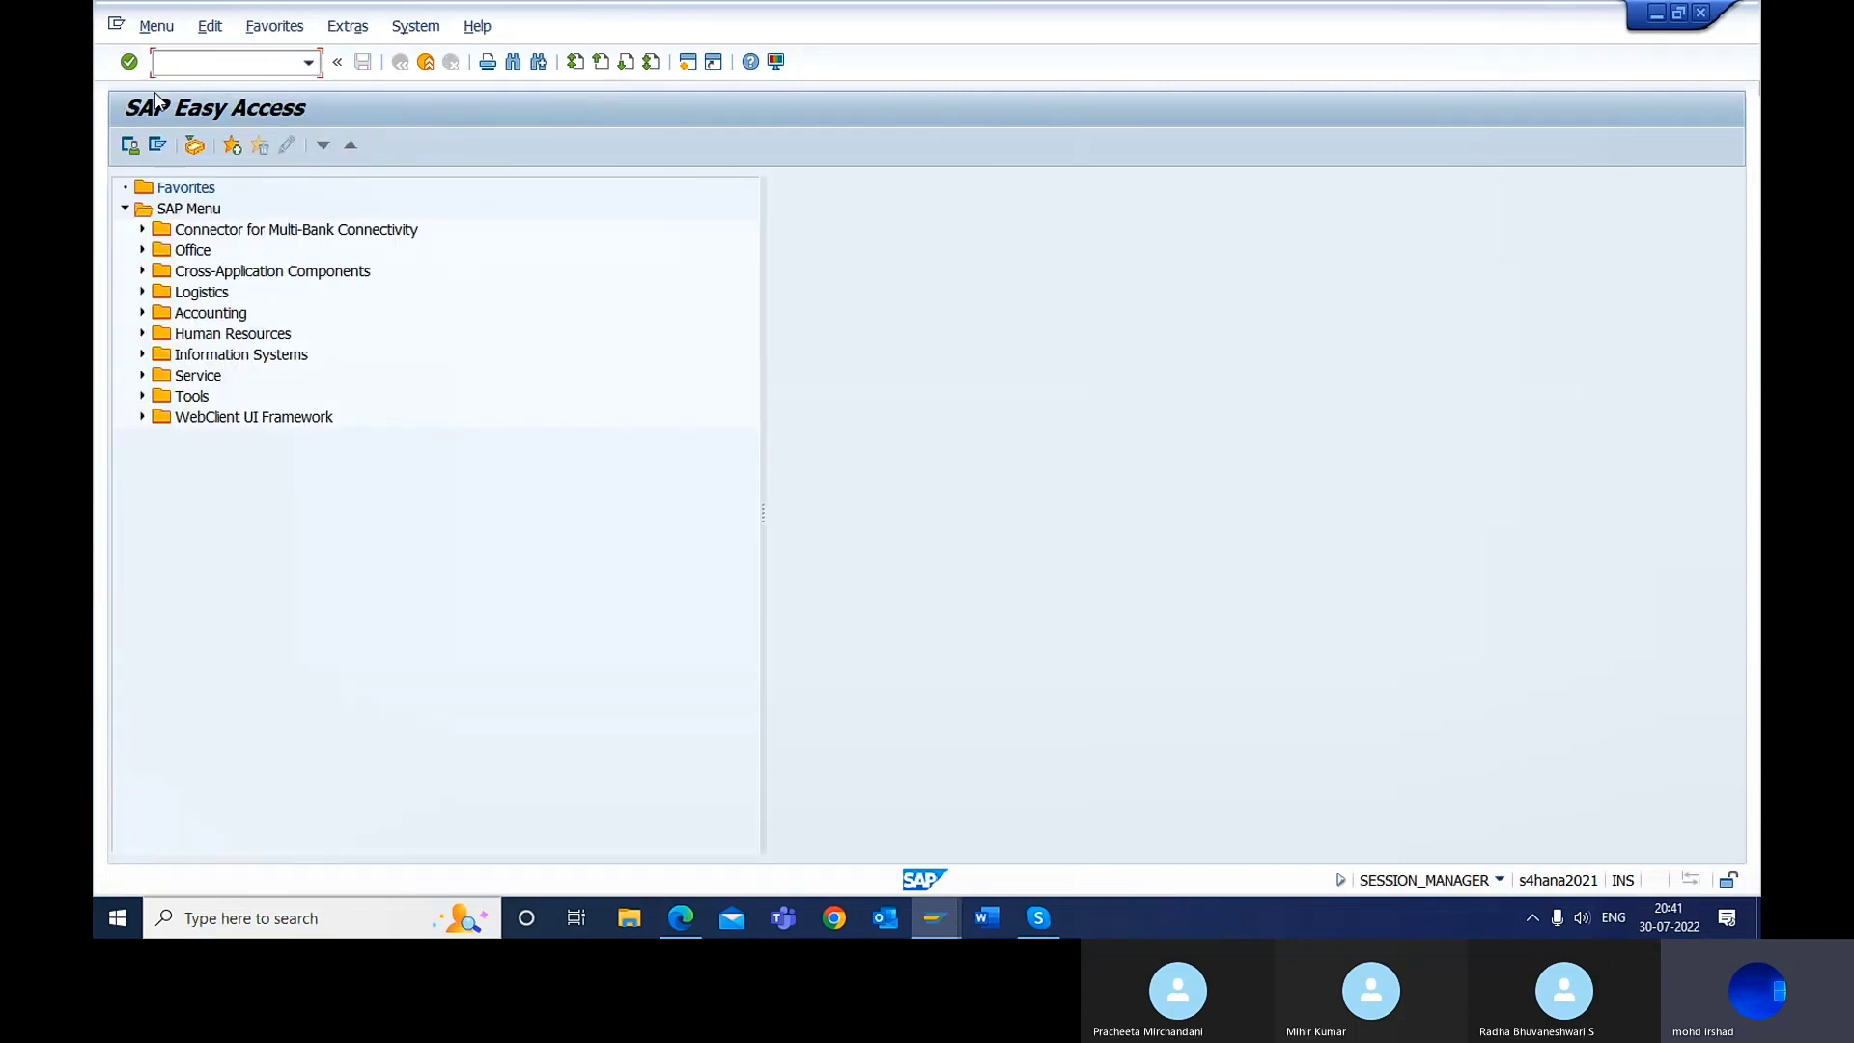
# Step: Open the SAP Reference IMG through transaction SPRO
pyautogui.write('spro')
pyautogui.press('Return')
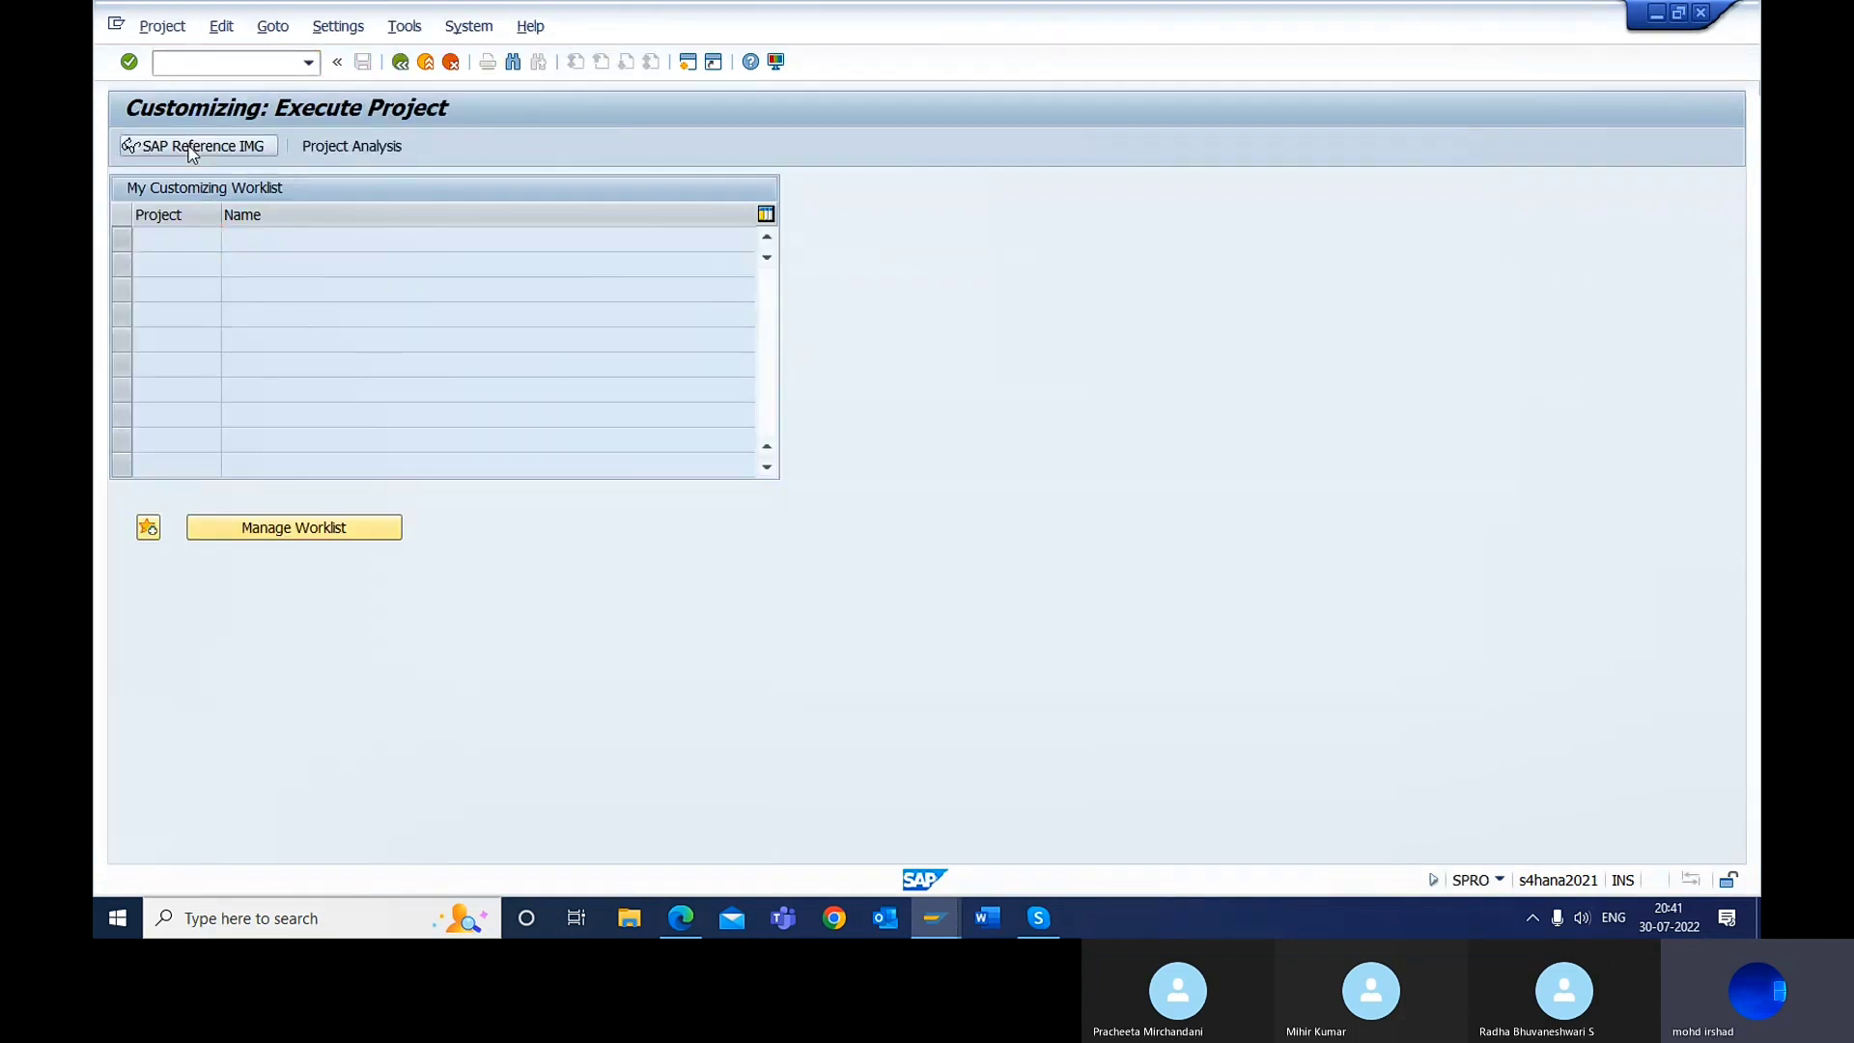
pyautogui.click(190, 148)
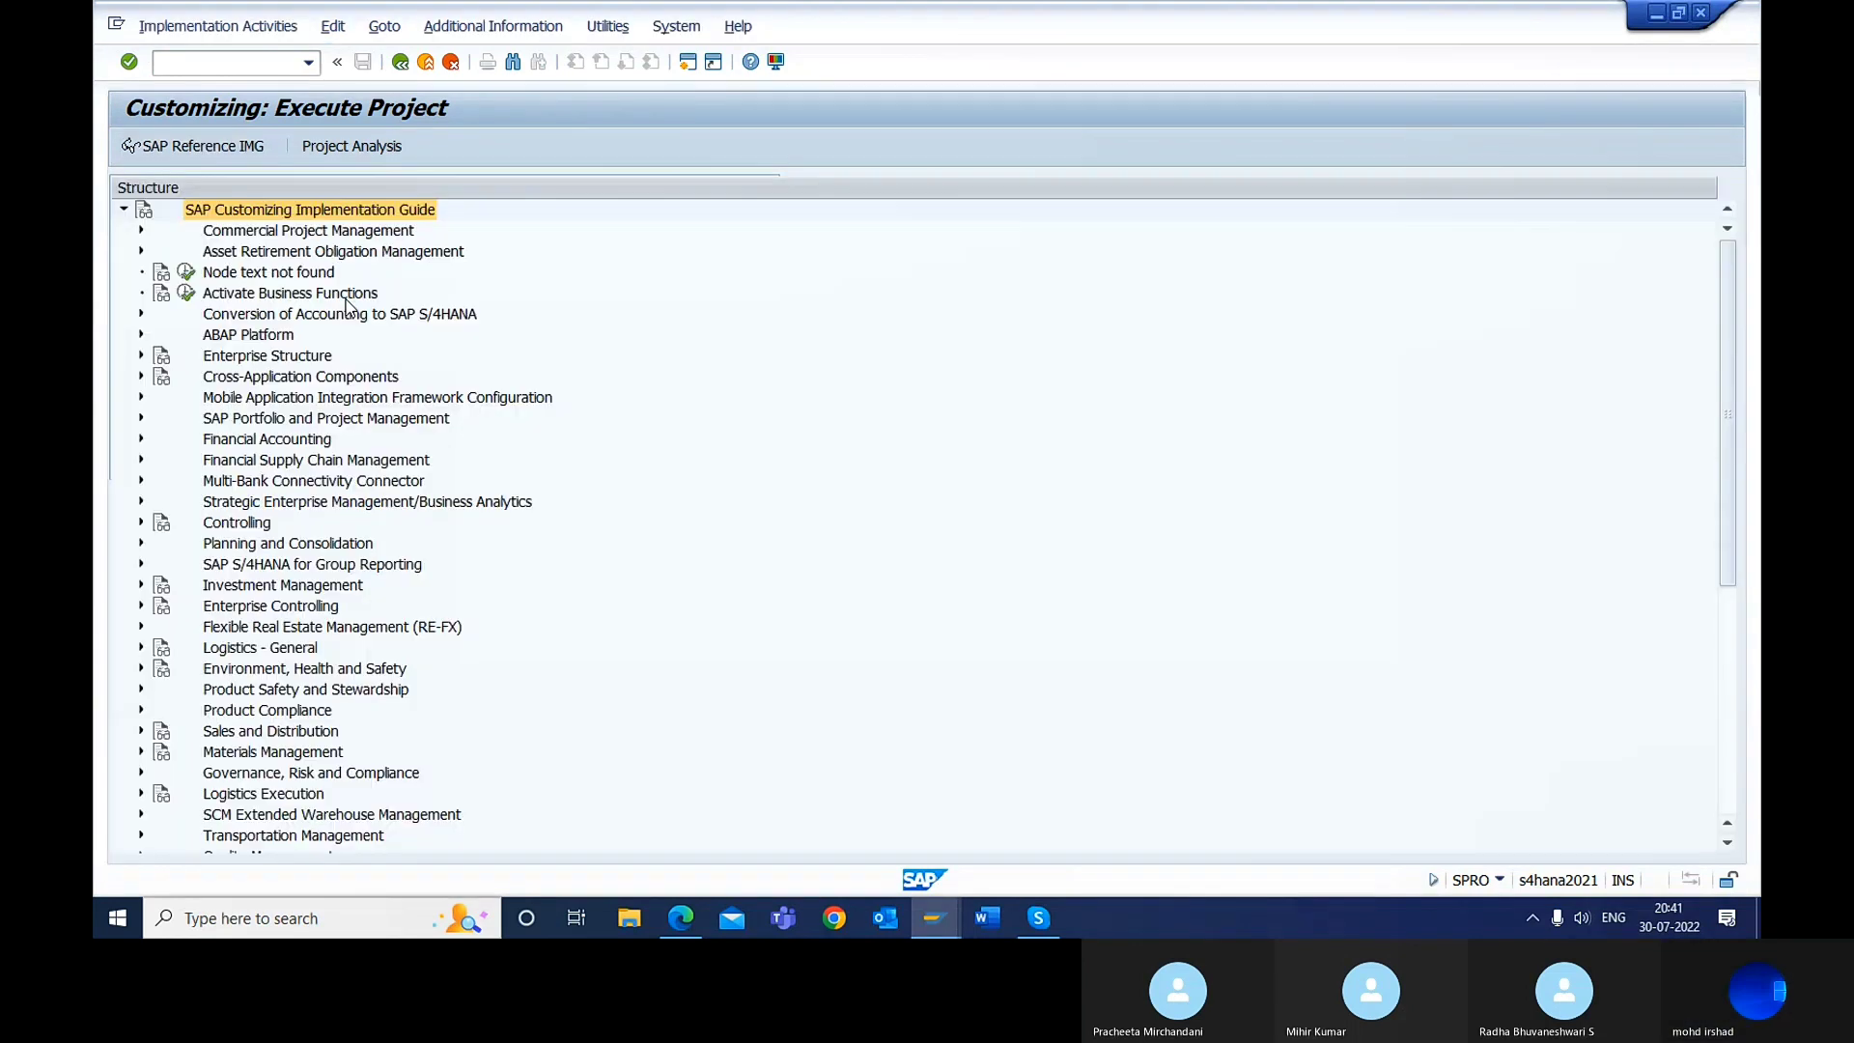
# Step: Expand Enterprise Structure, Definition and Financial Accounting in the implementation guide to reach its organizational unit activities
pyautogui.click(241, 356)
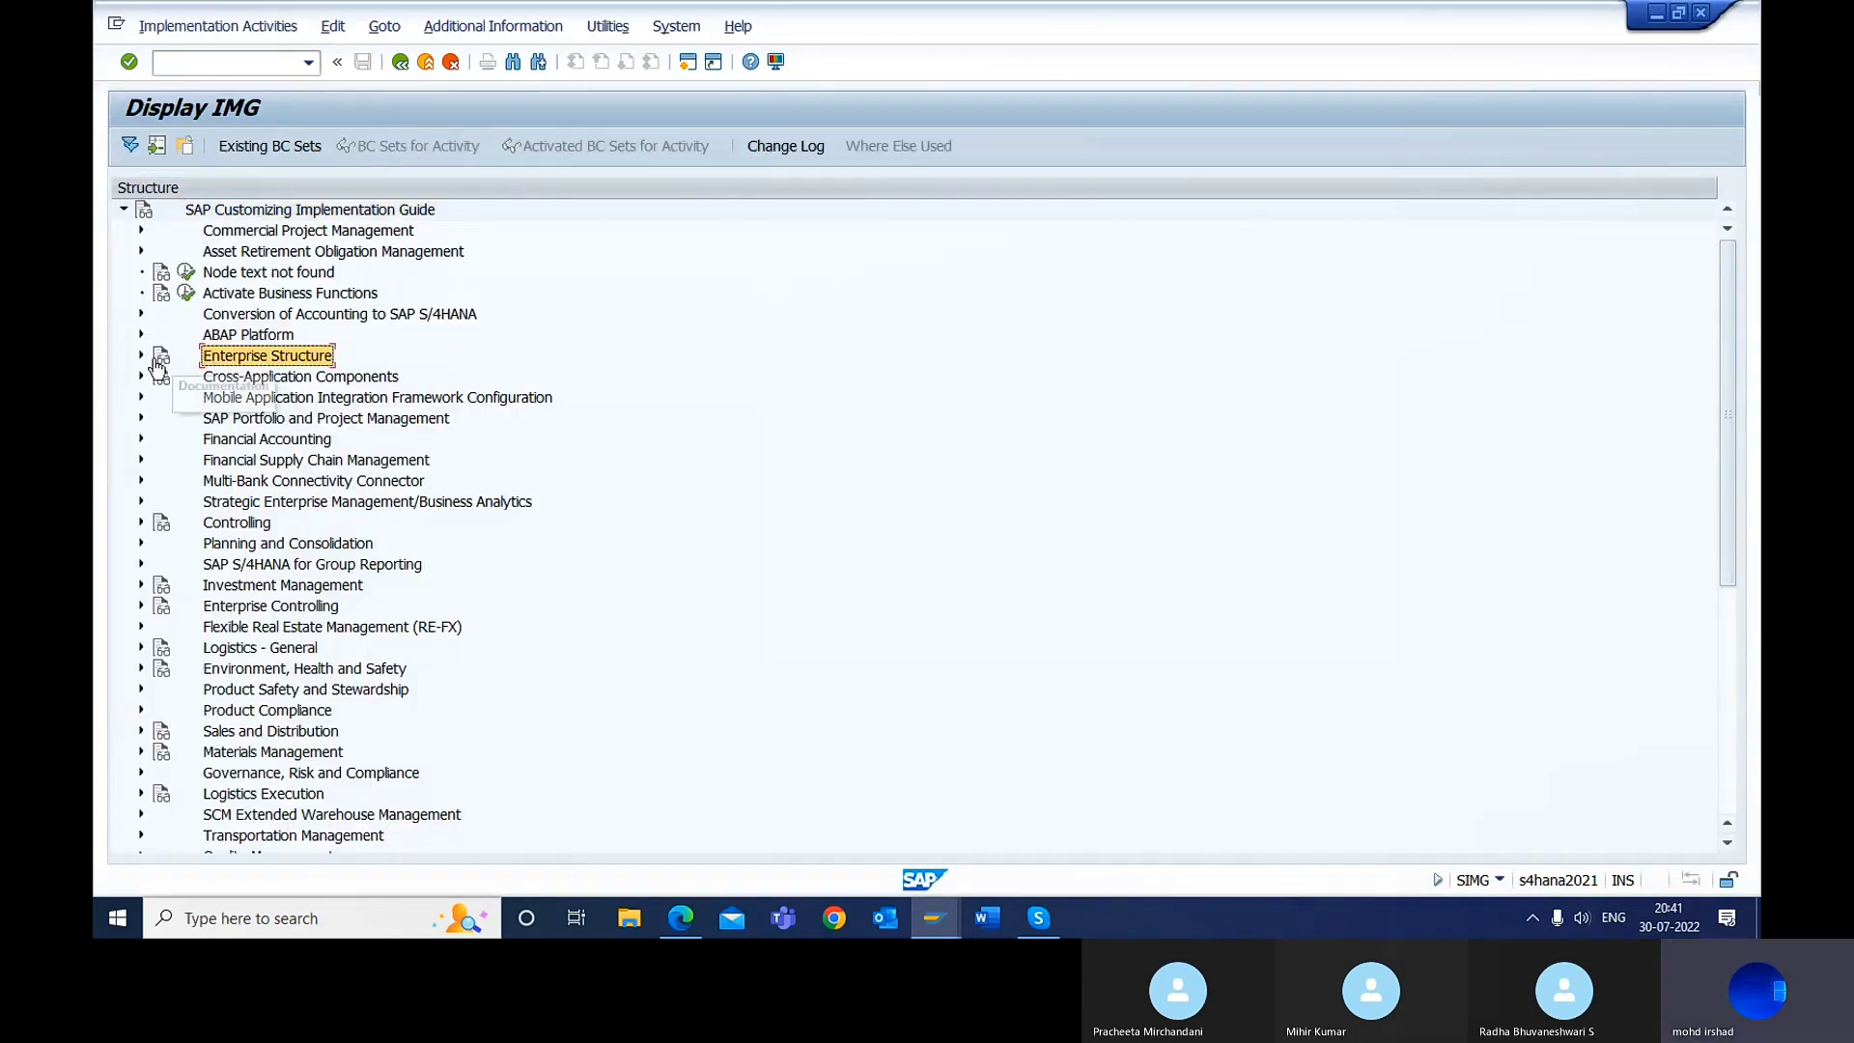
pyautogui.click(141, 355)
pyautogui.click(242, 378)
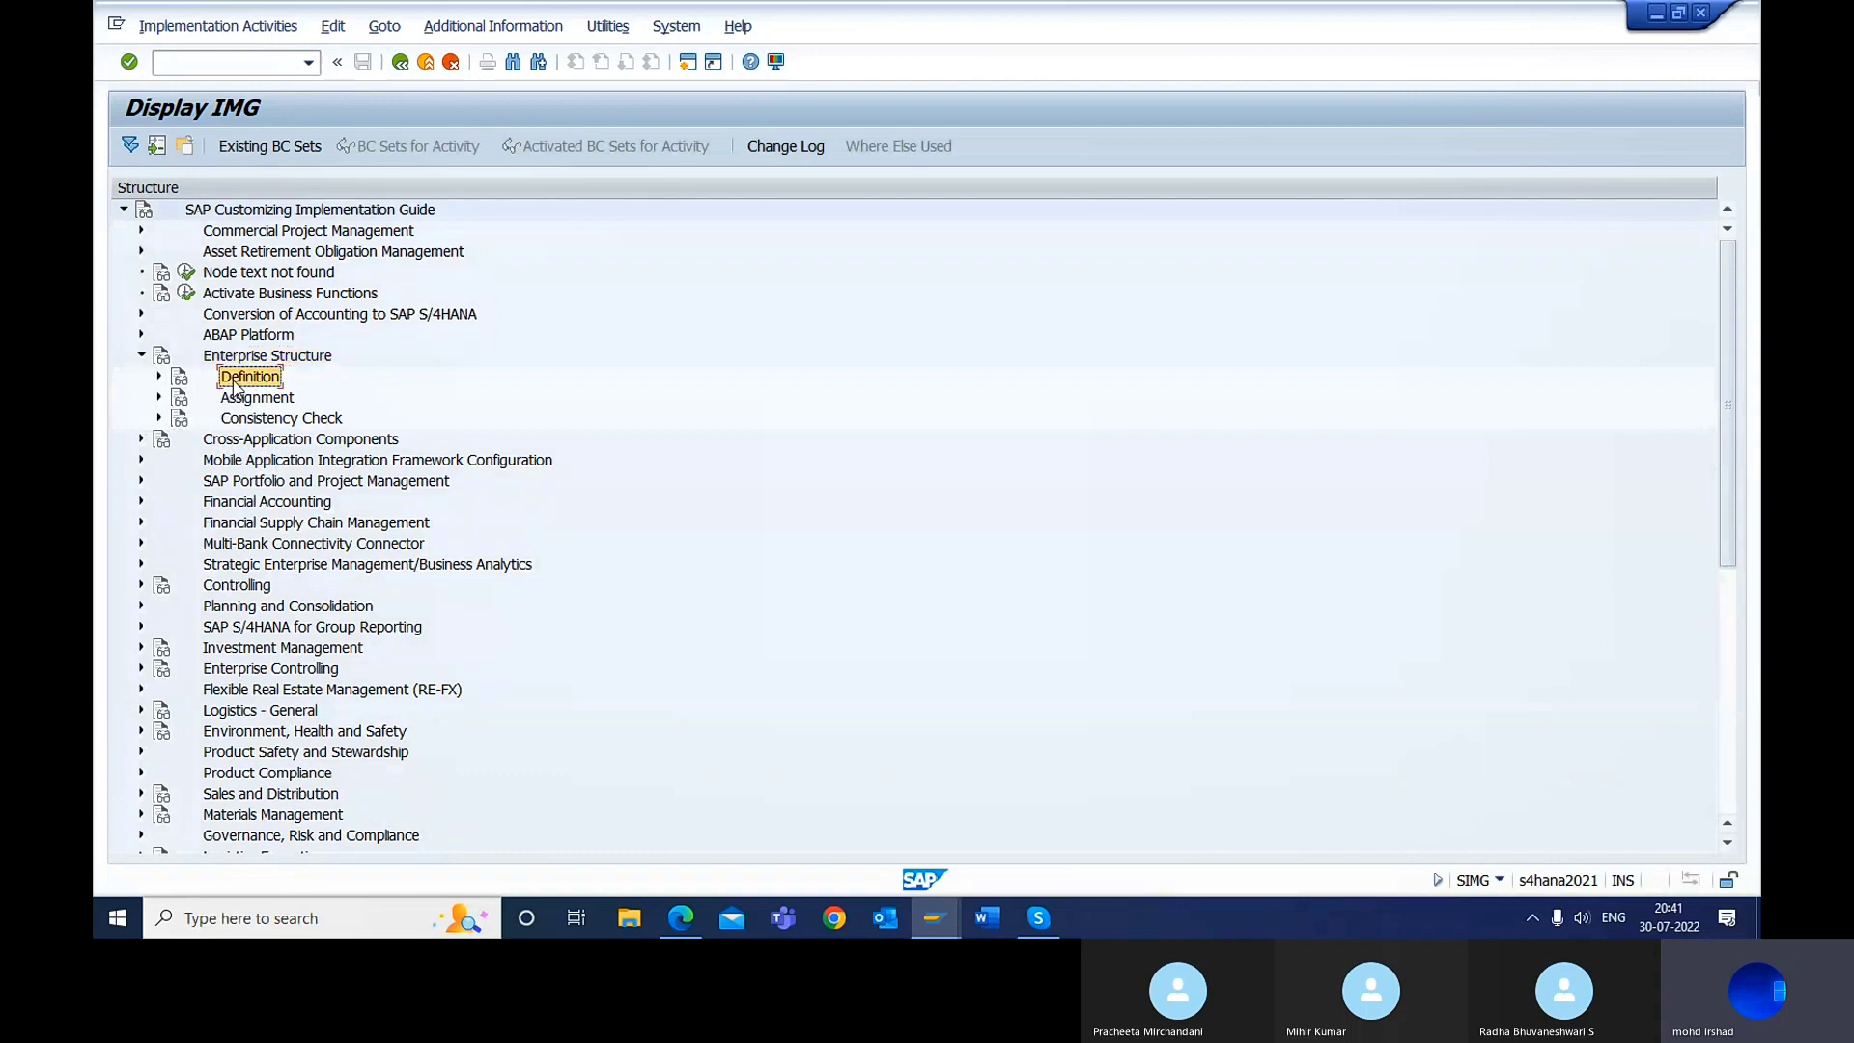
pyautogui.click(159, 377)
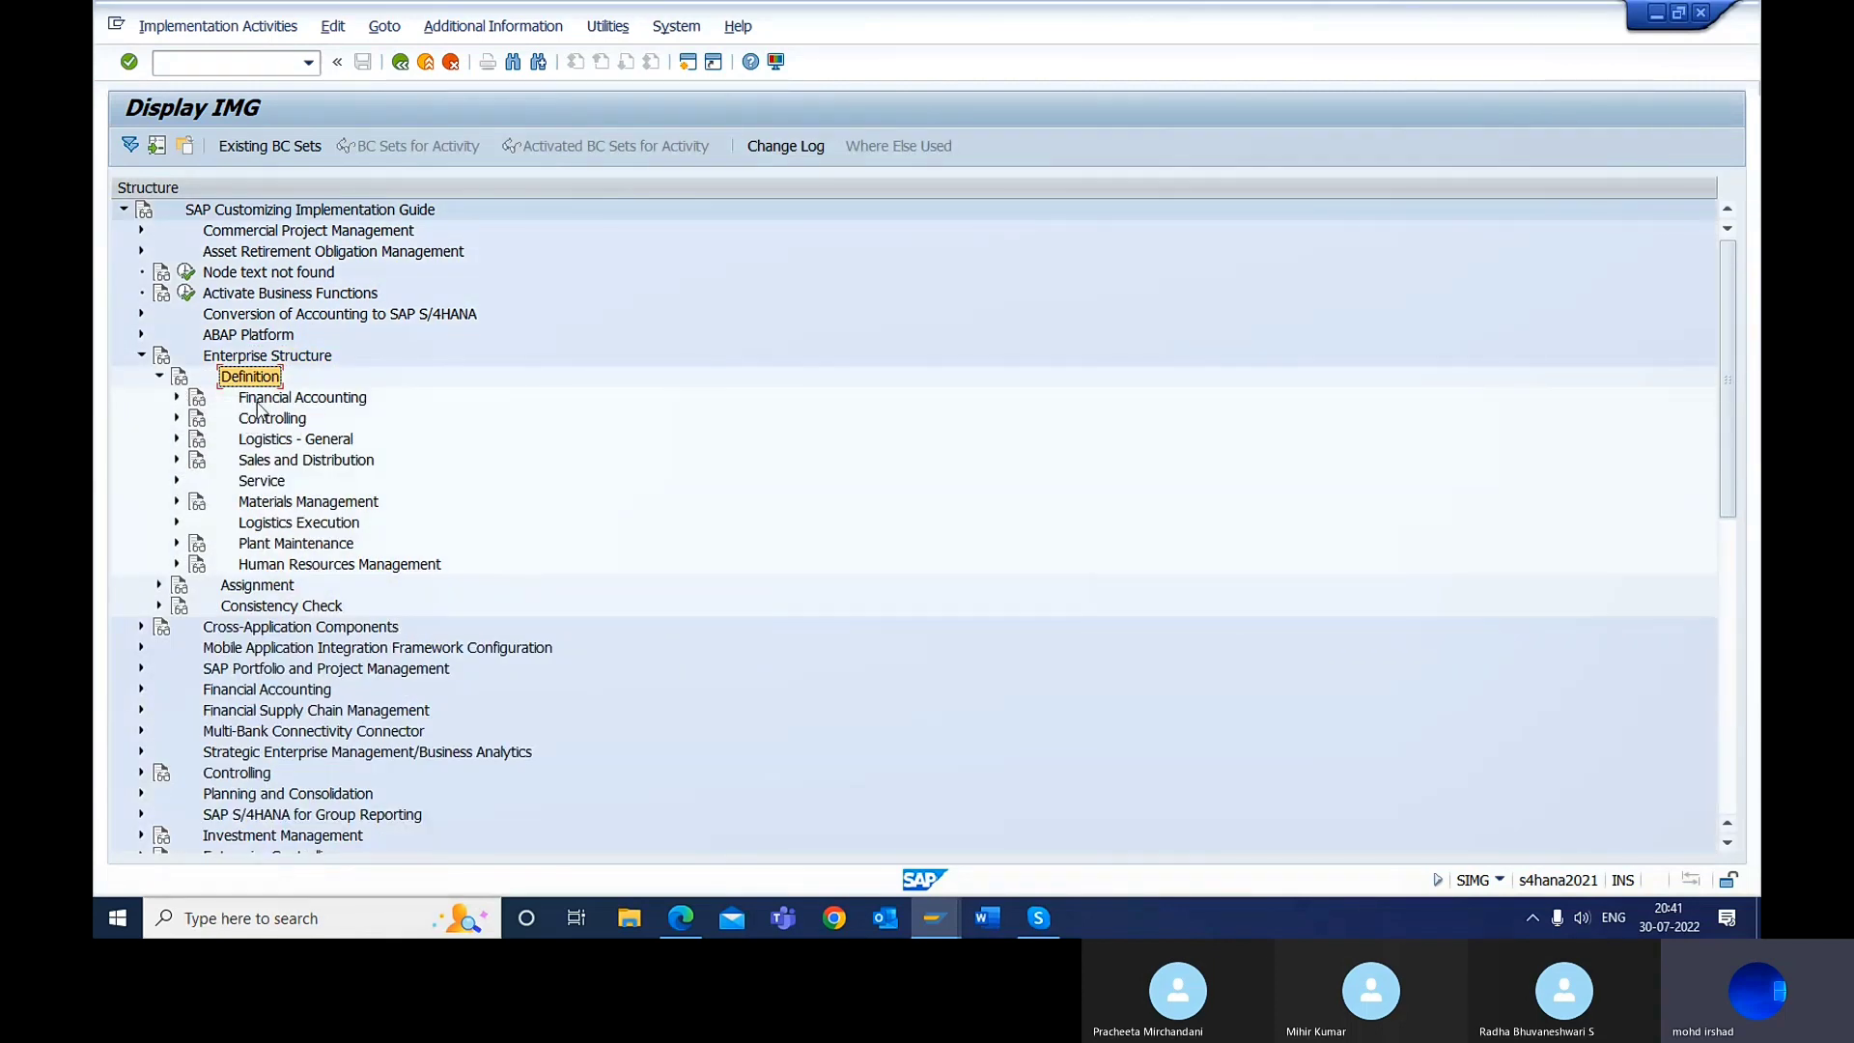
pyautogui.click(280, 398)
pyautogui.click(177, 398)
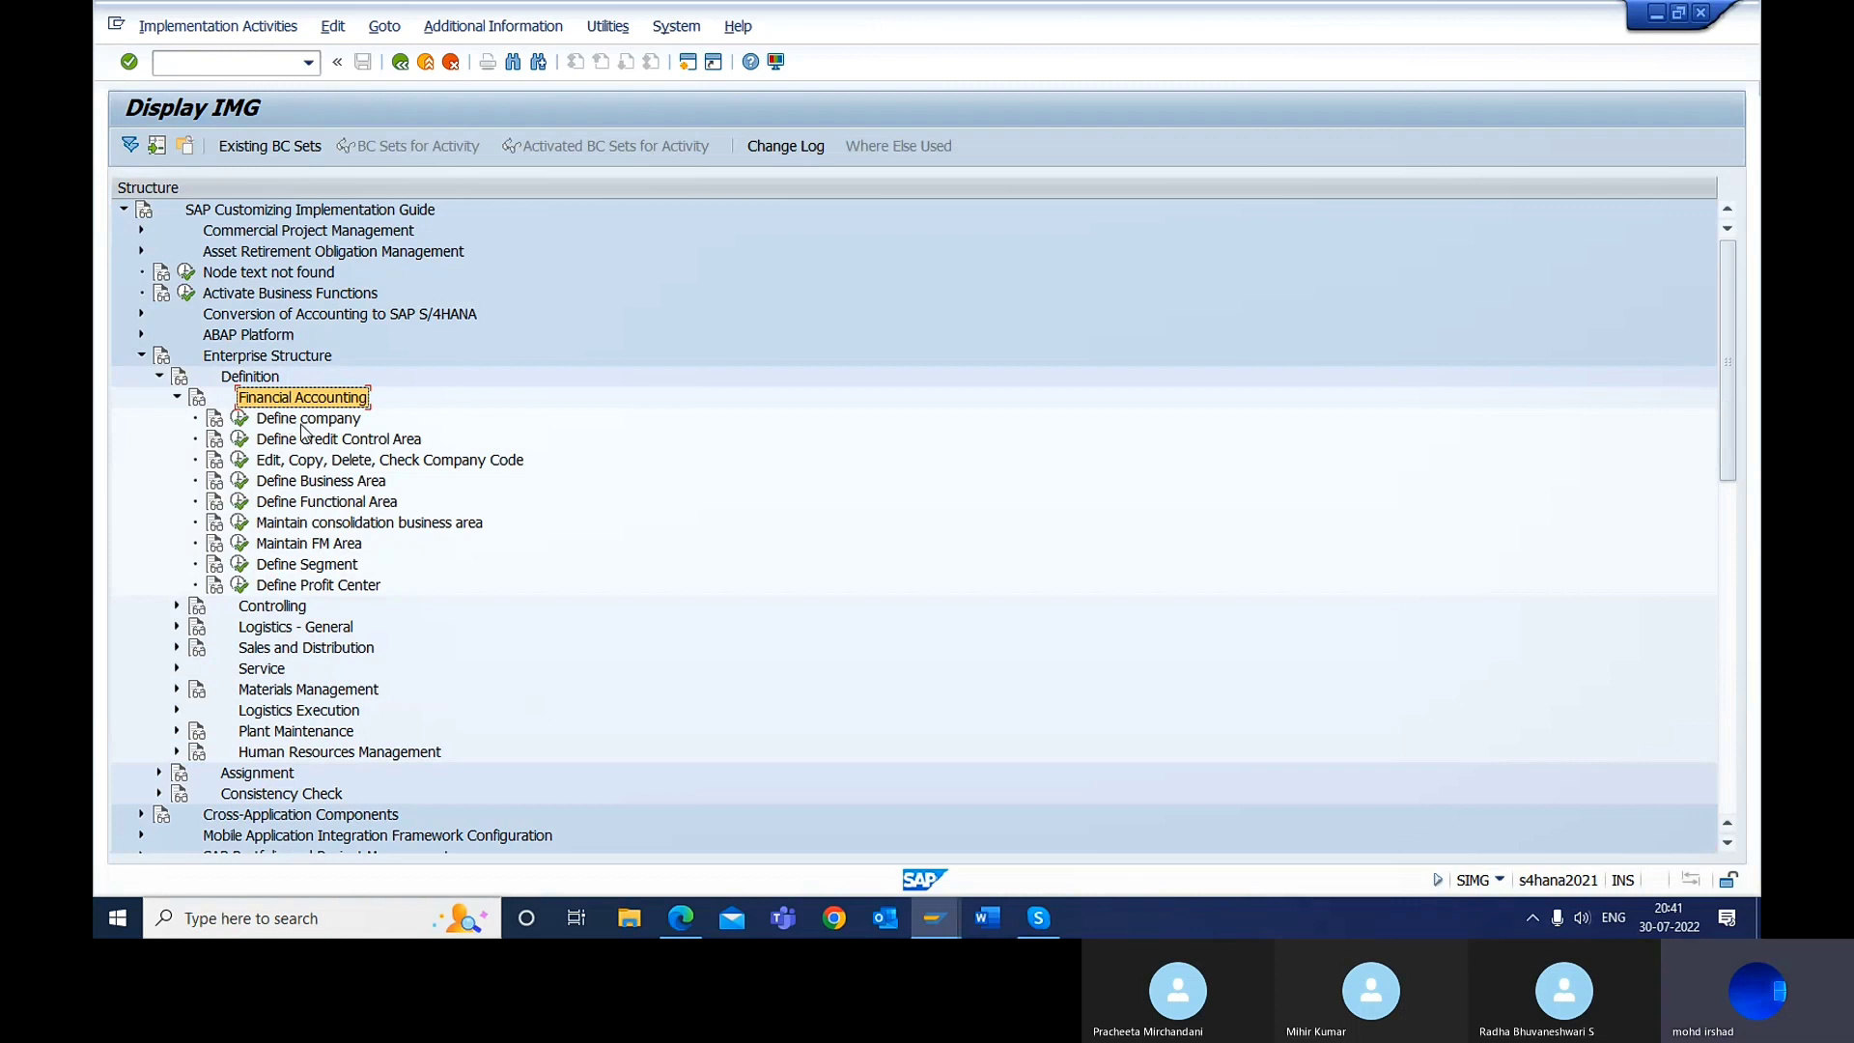
pyautogui.click(288, 420)
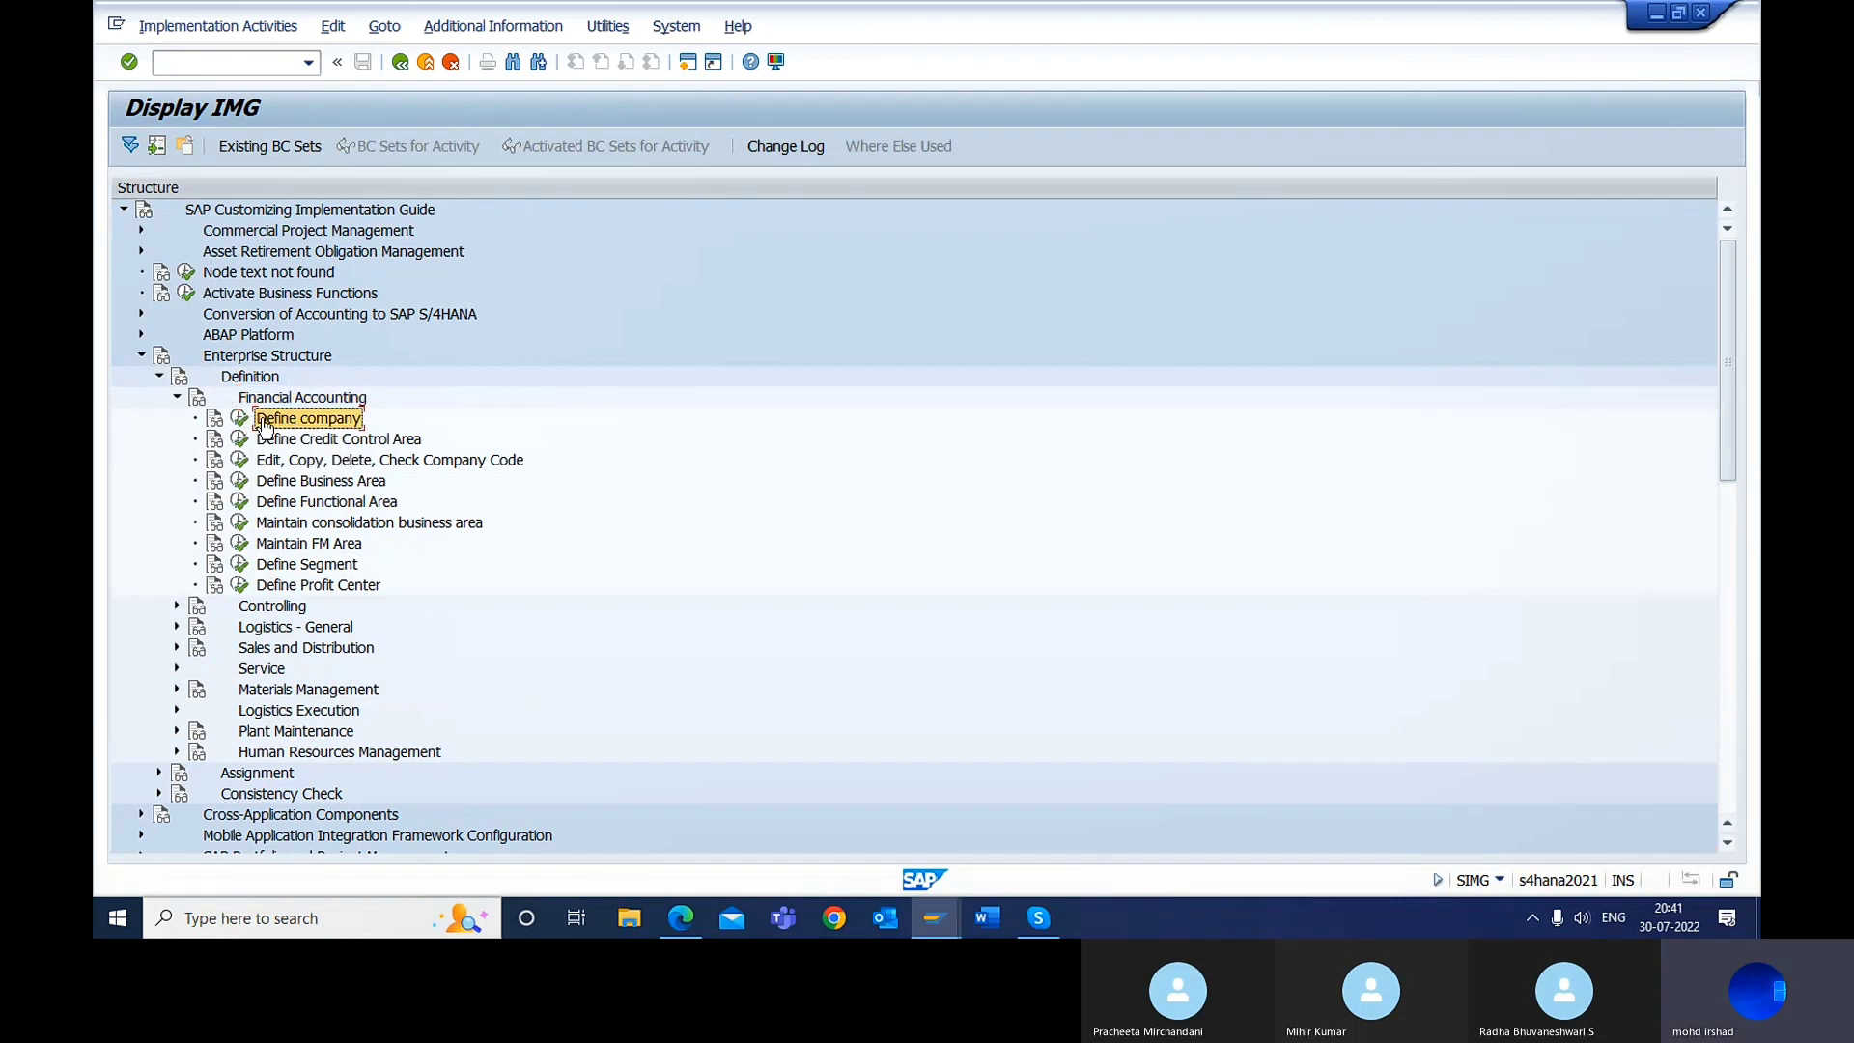
# Step: Under Edit, Copy, Delete, Check Company Code, view the copy, delete, check activity and open Edit Company Code Data
pyautogui.click(283, 462)
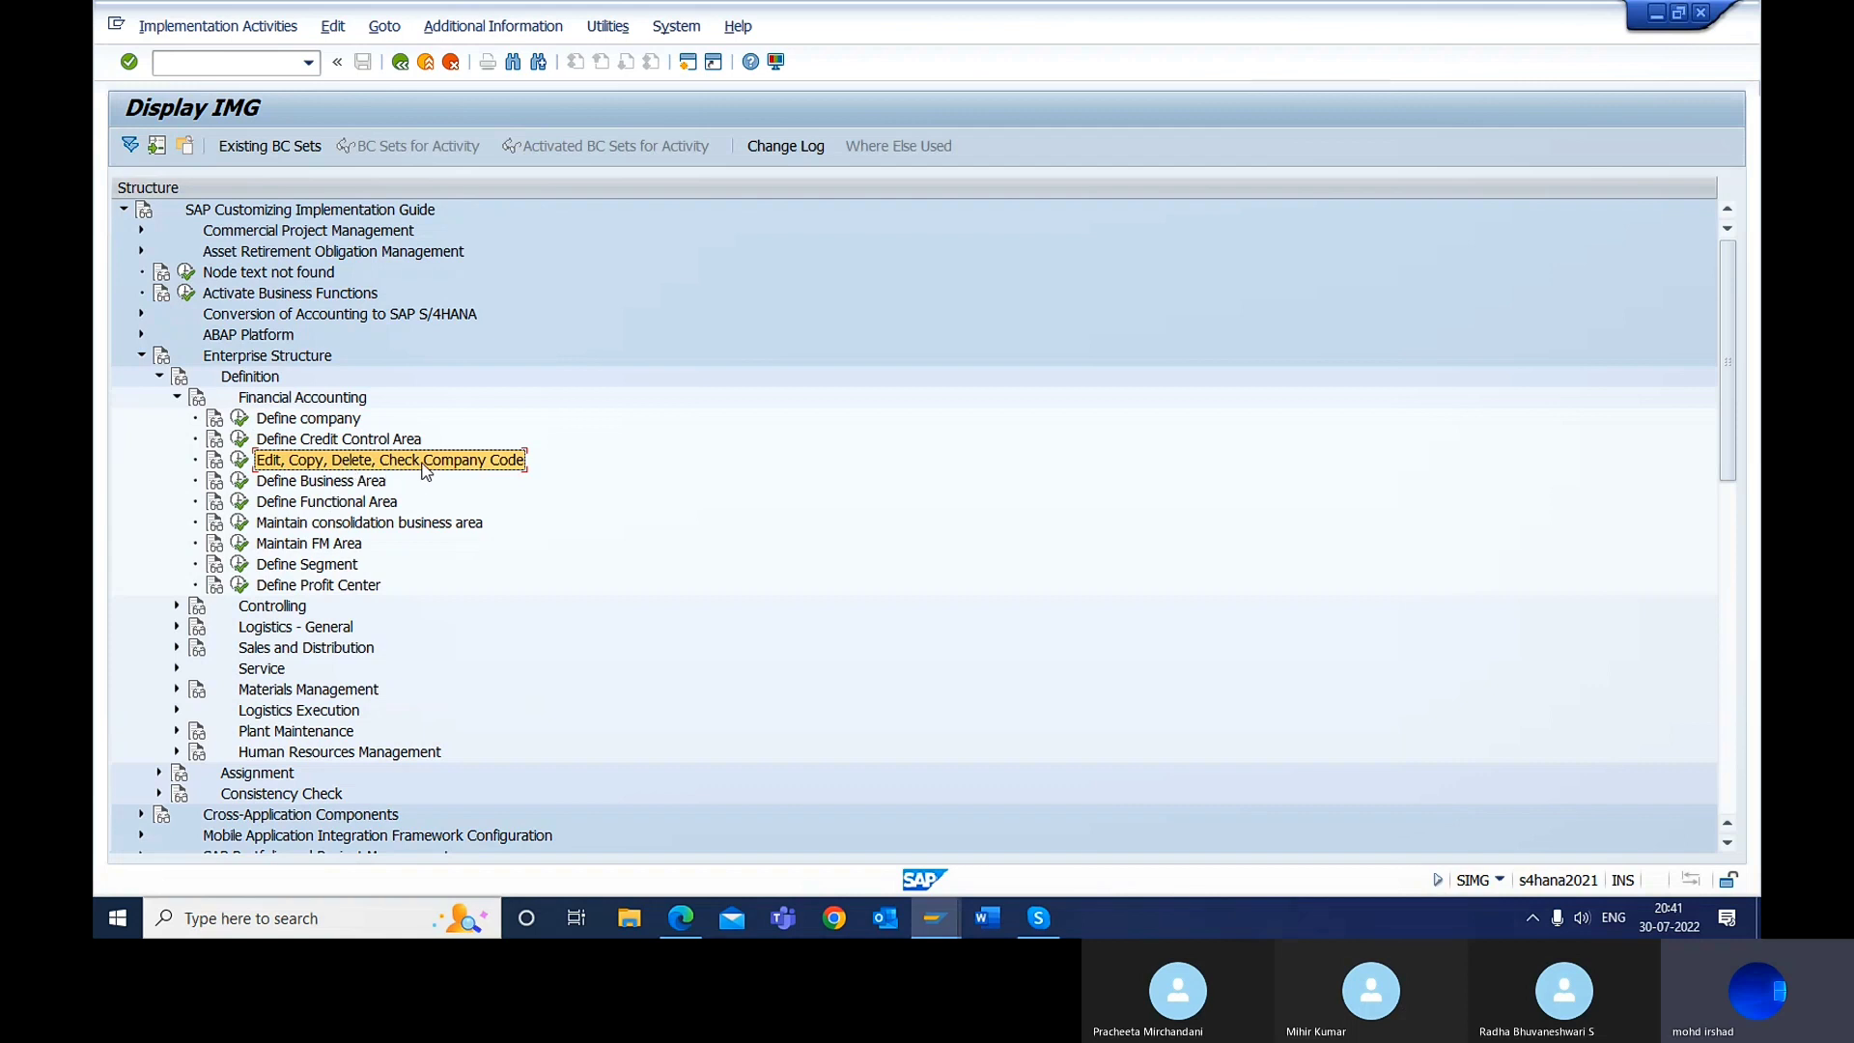
pyautogui.click(240, 465)
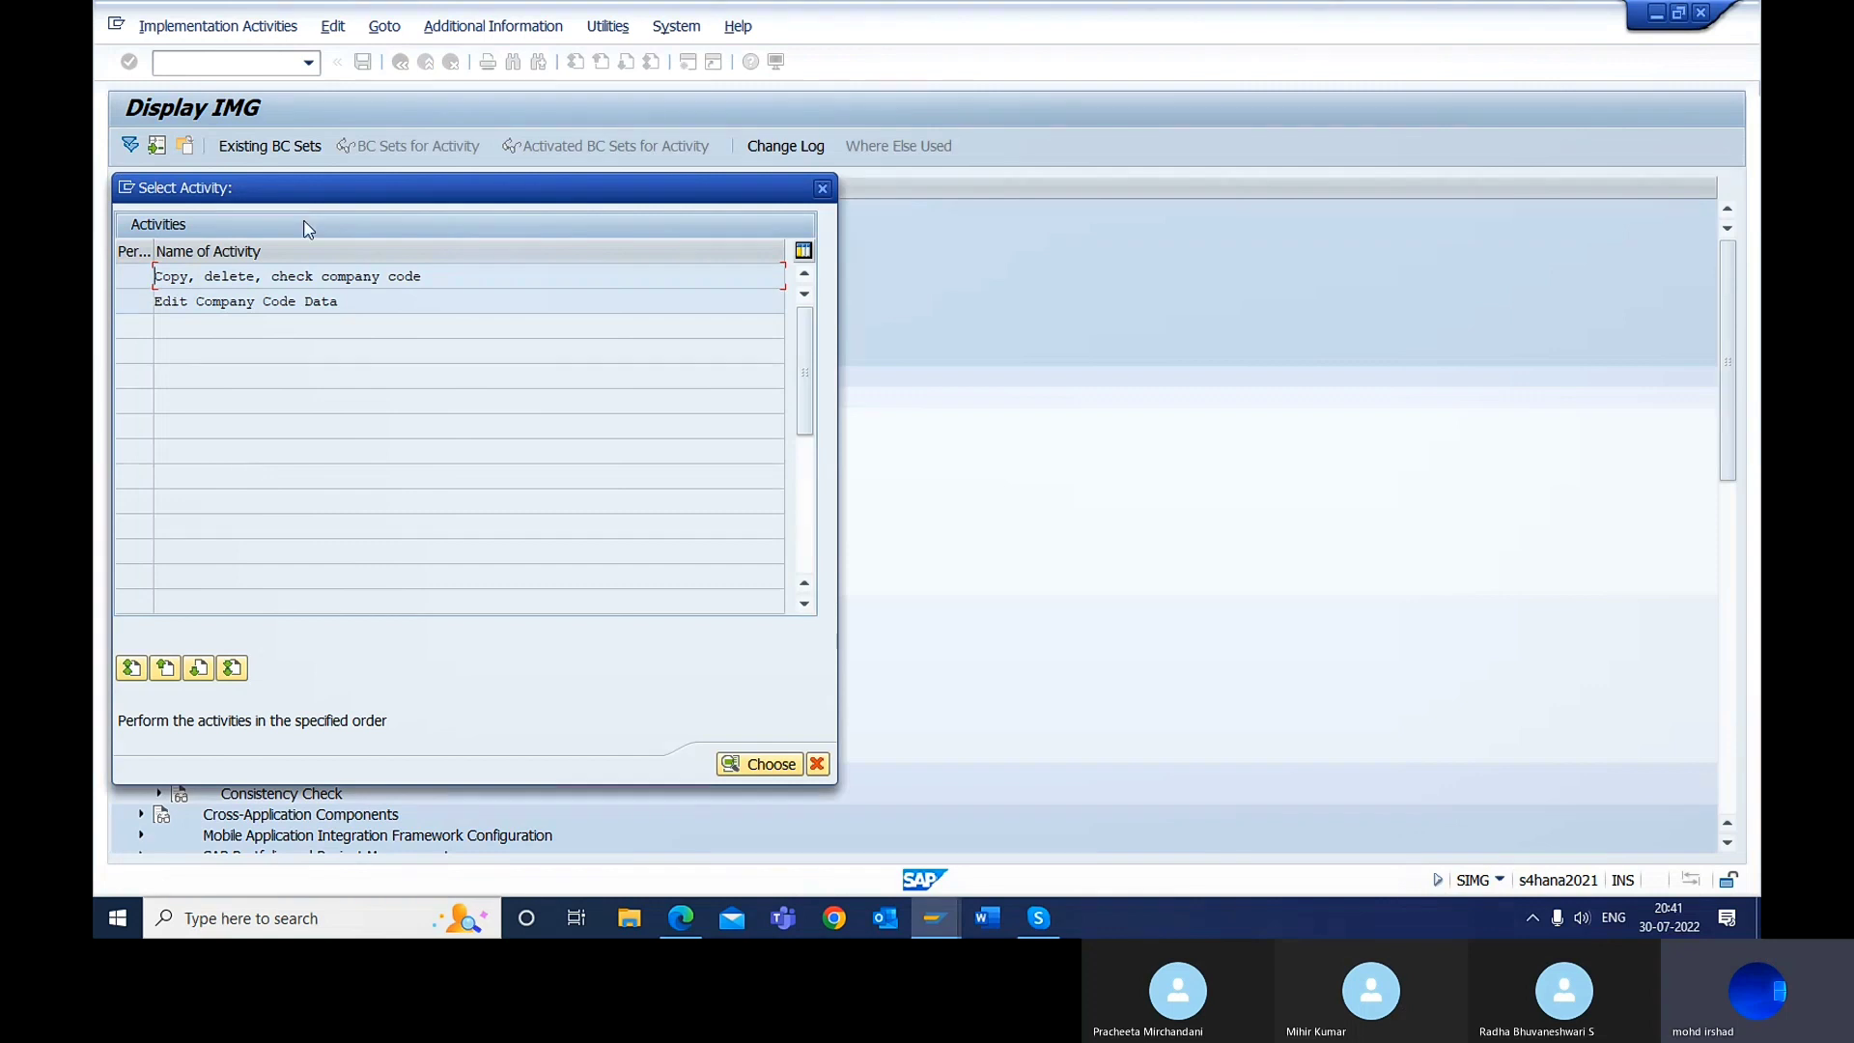
pyautogui.doubleClick(193, 281)
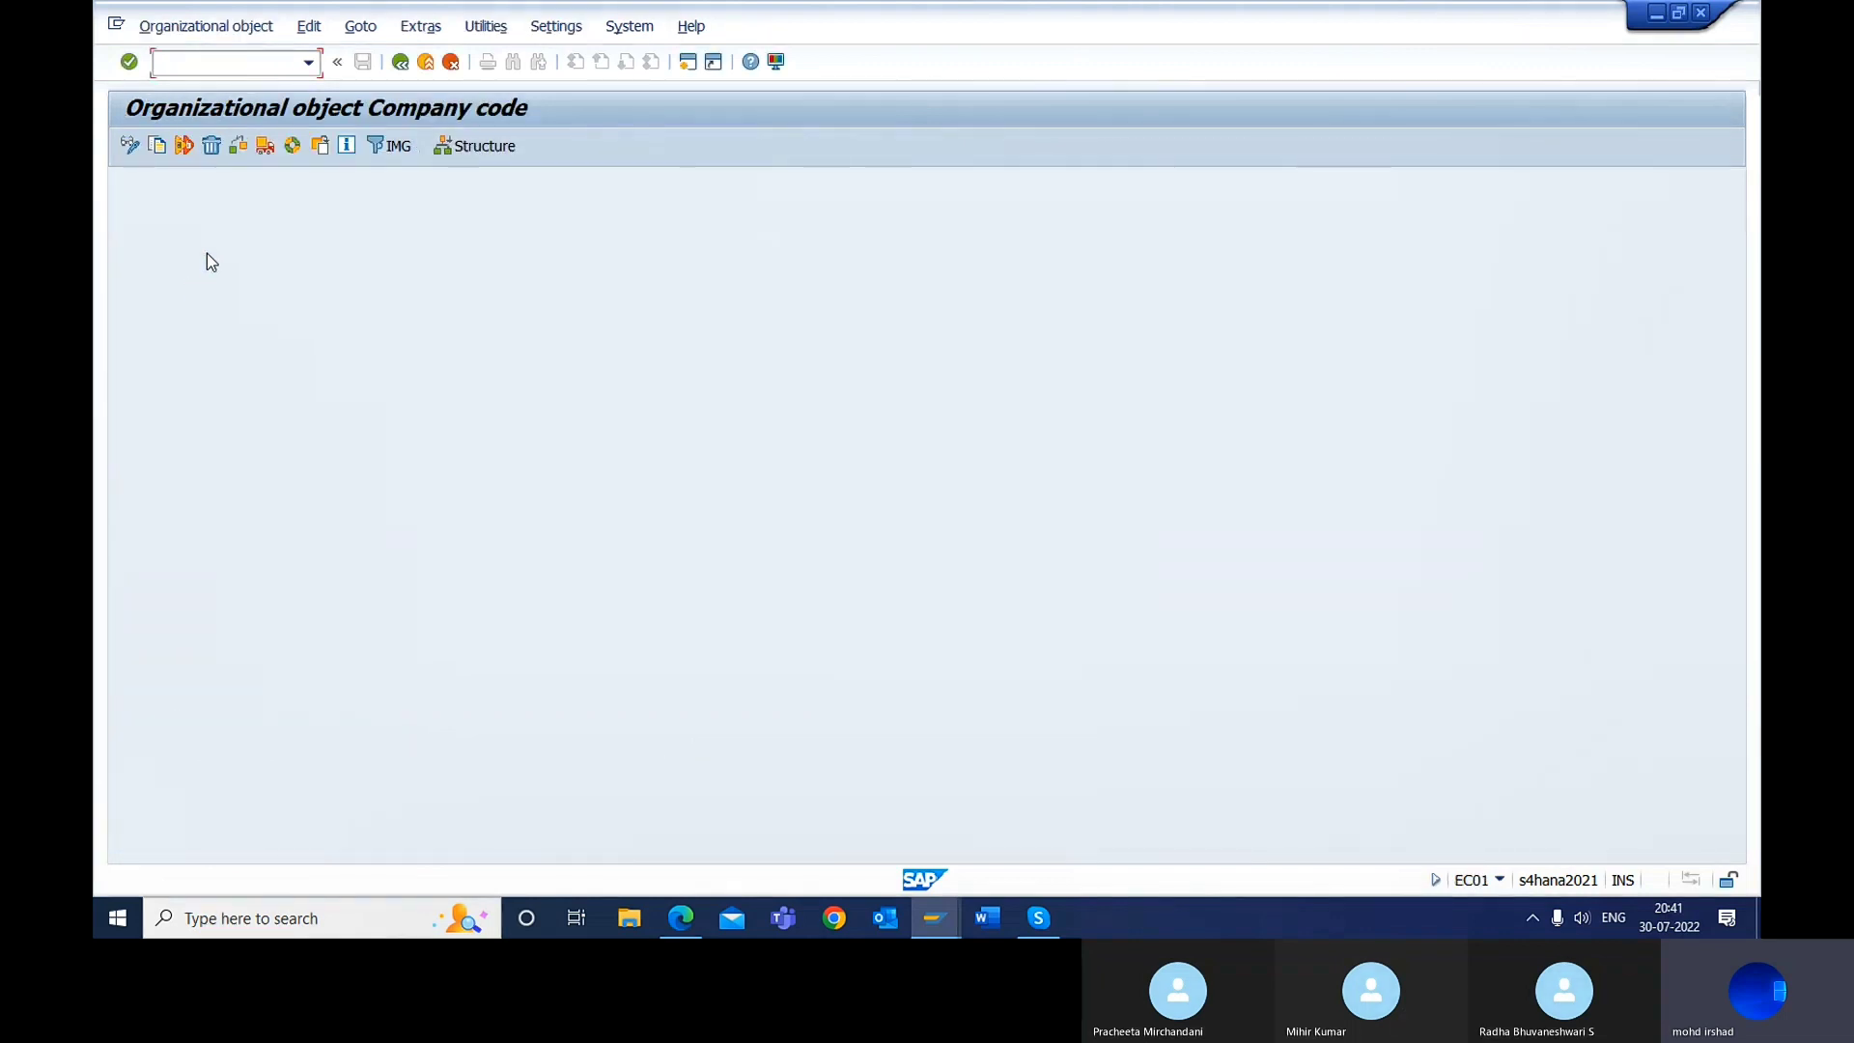
pyautogui.click(400, 62)
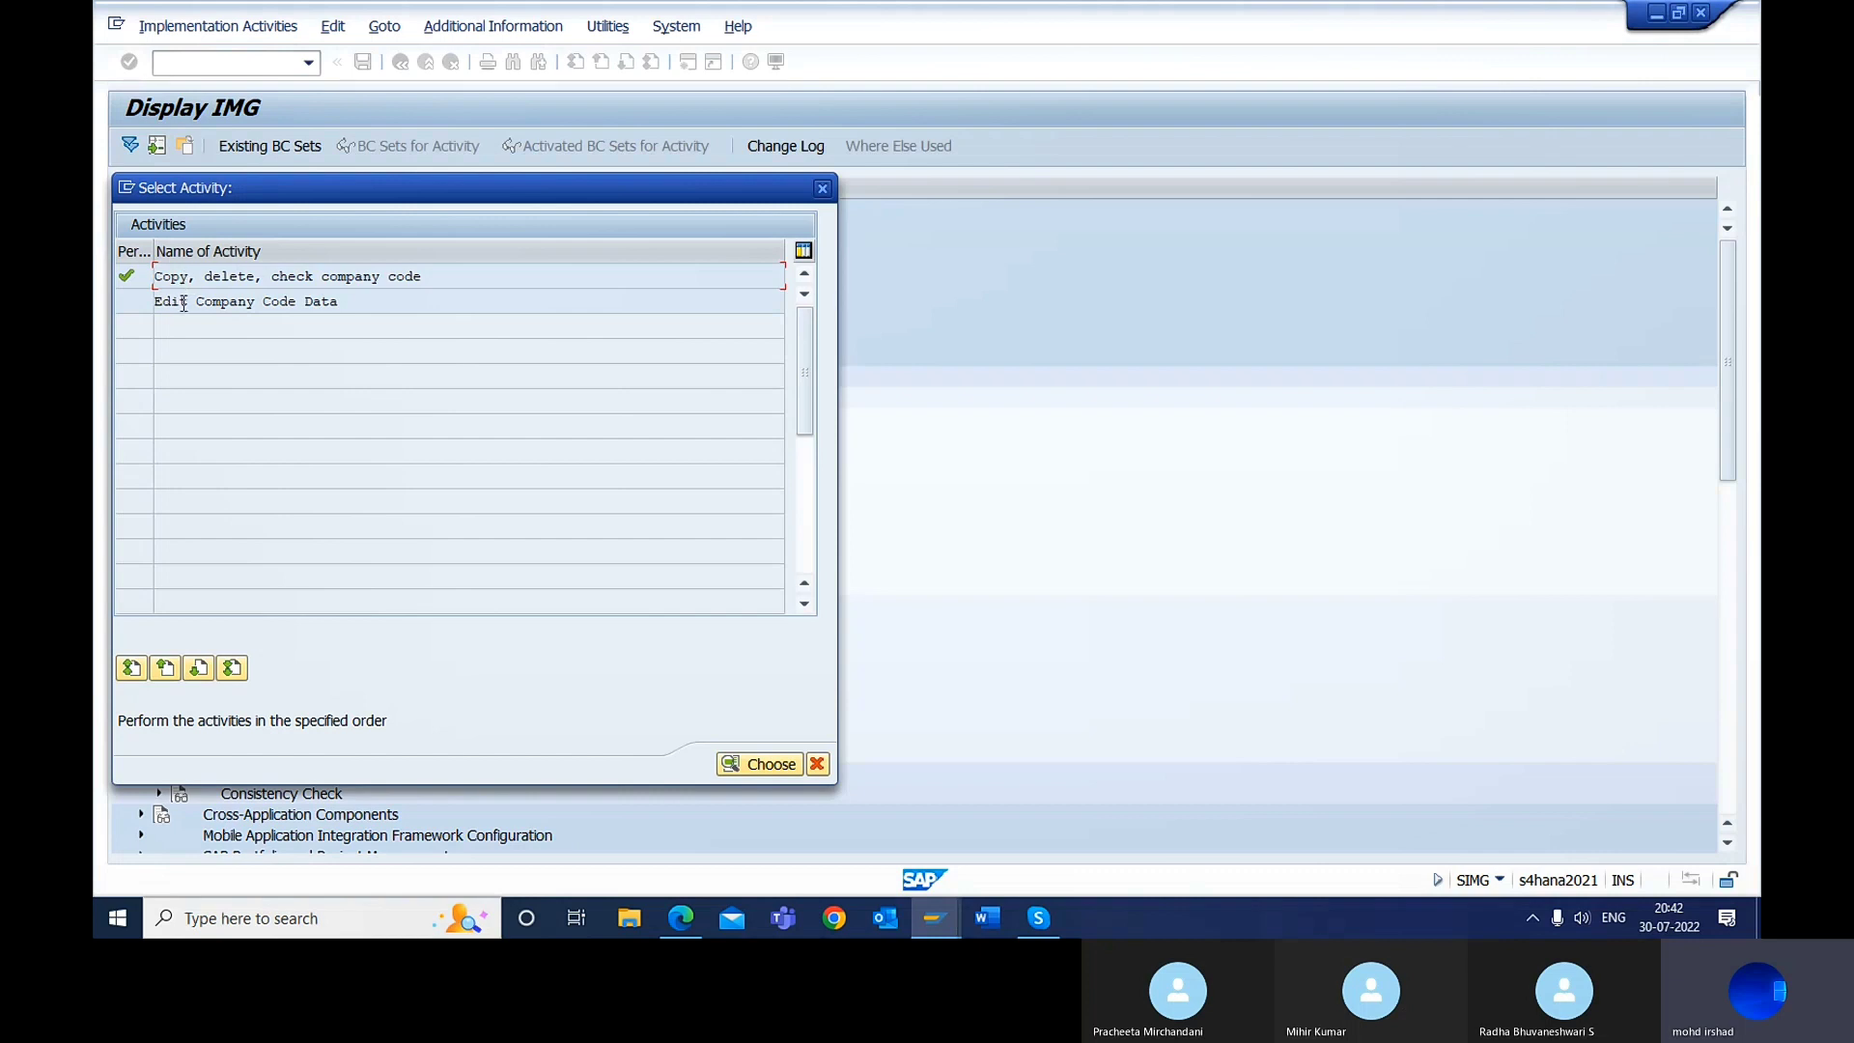
pyautogui.doubleClick(182, 301)
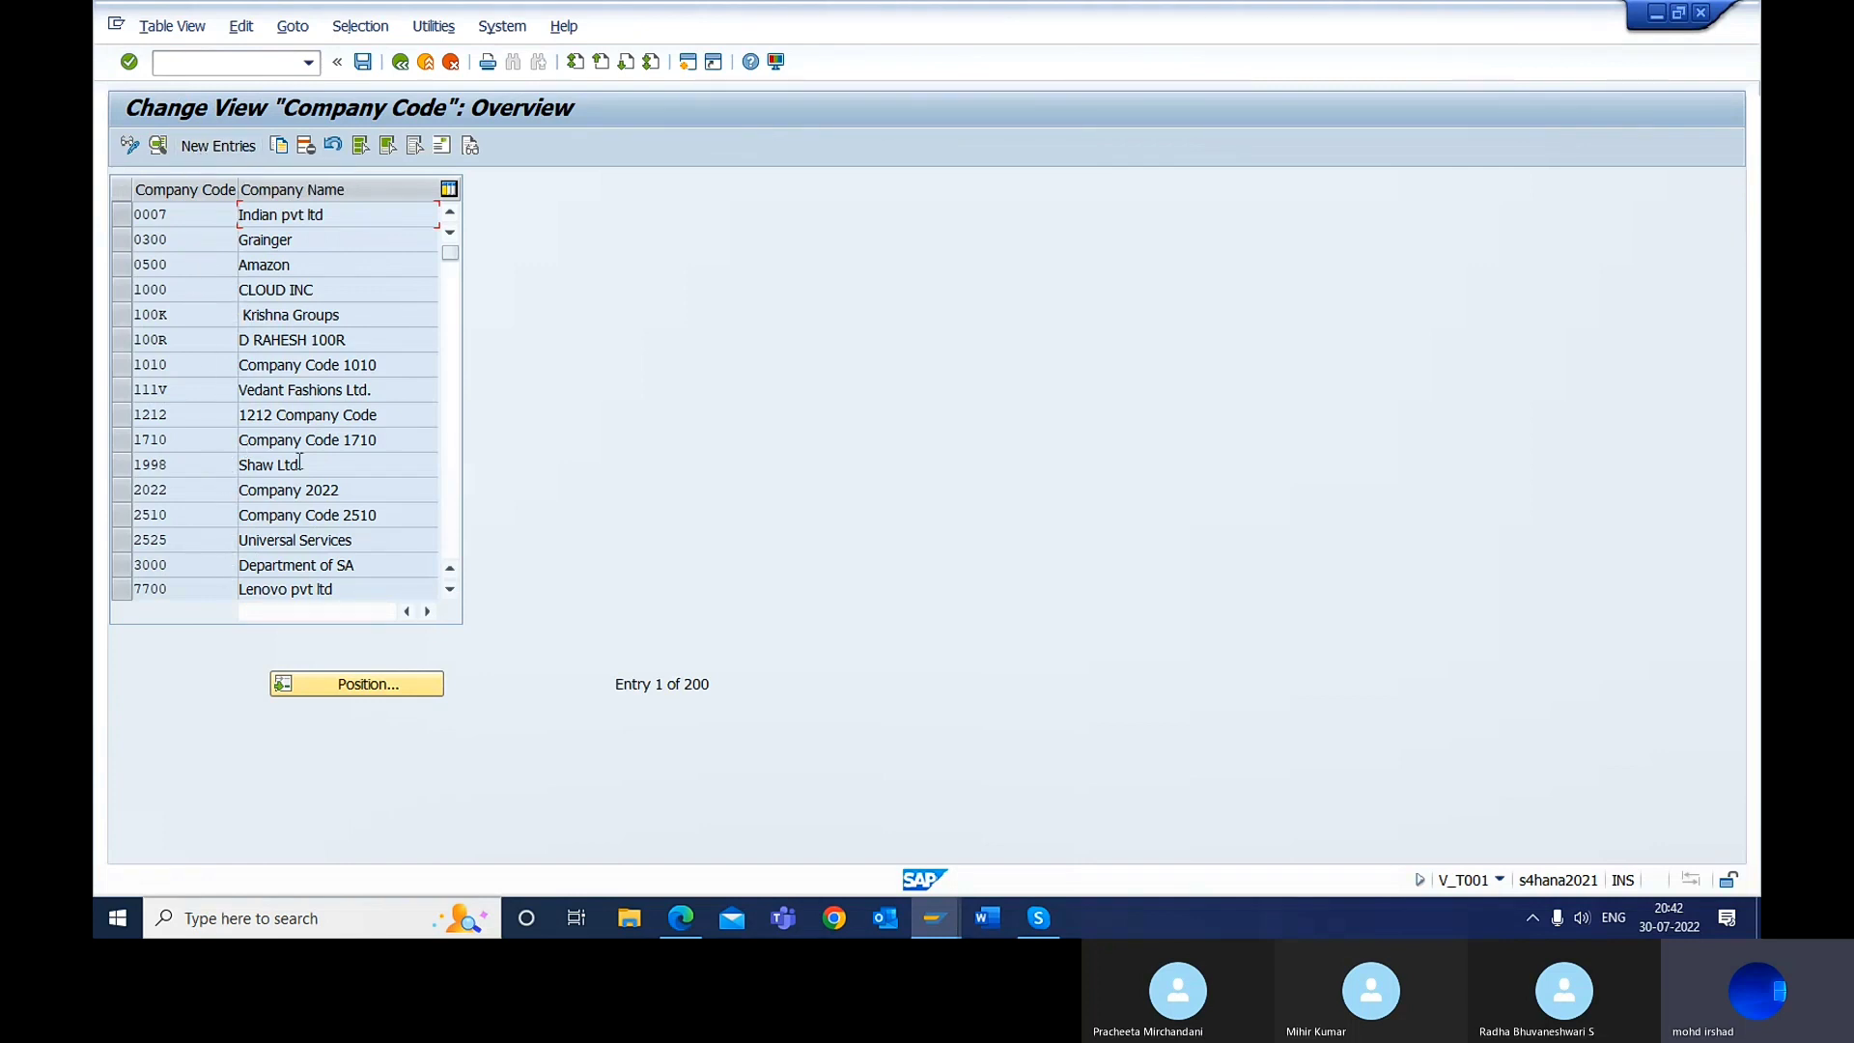
pyautogui.click(386, 687)
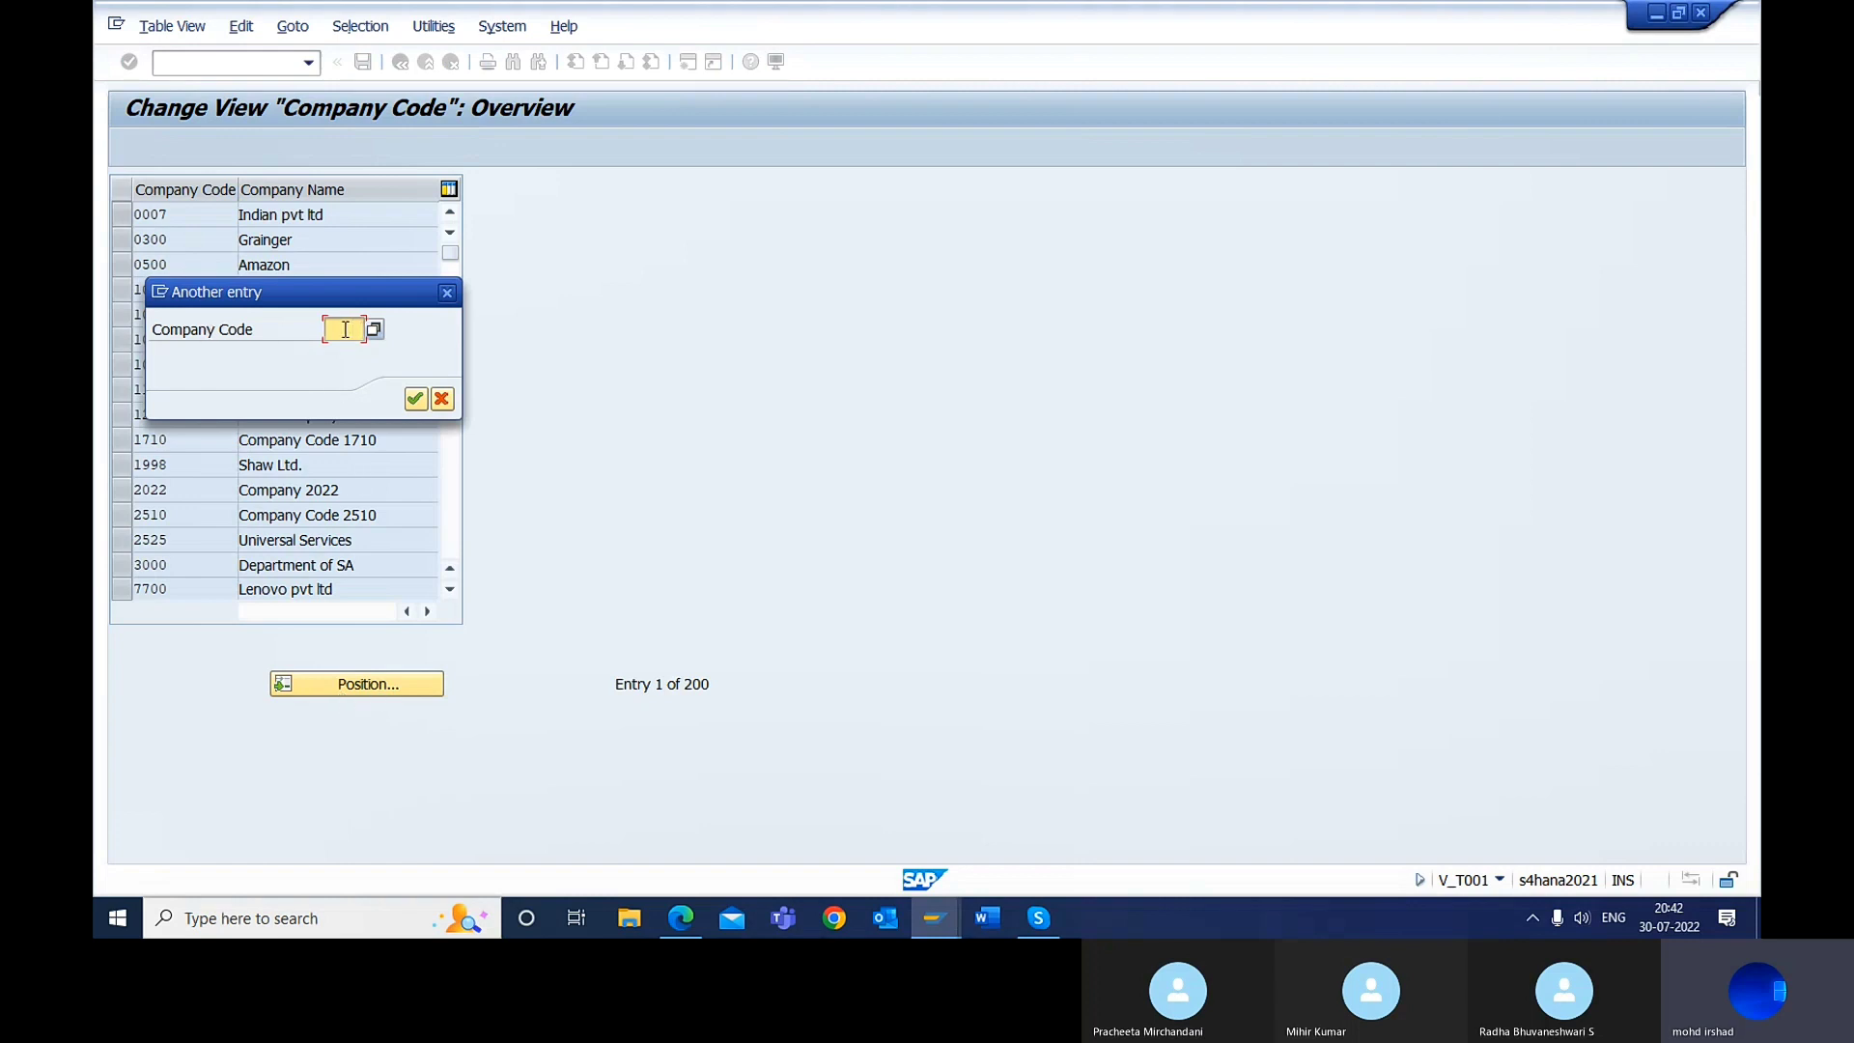
pyautogui.moveTo(407, 285); pyautogui.dragTo(807, 245)
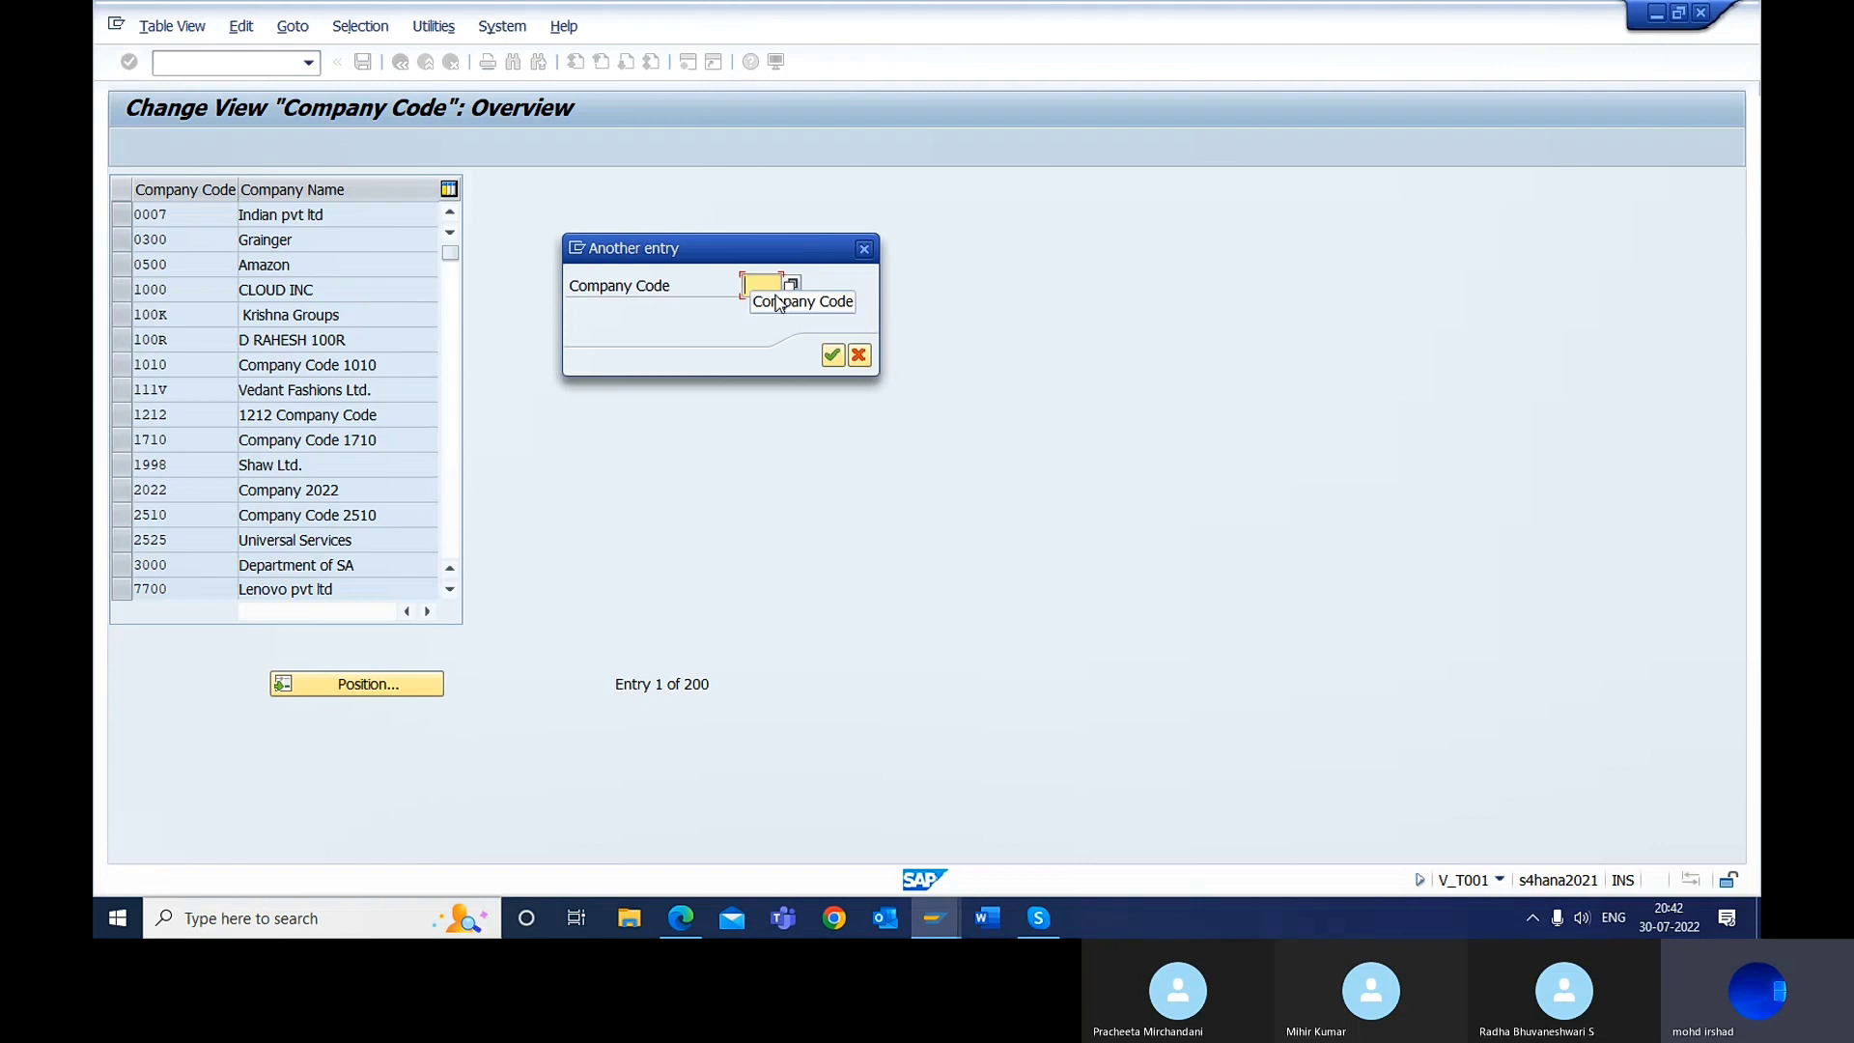
pyautogui.click(858, 357)
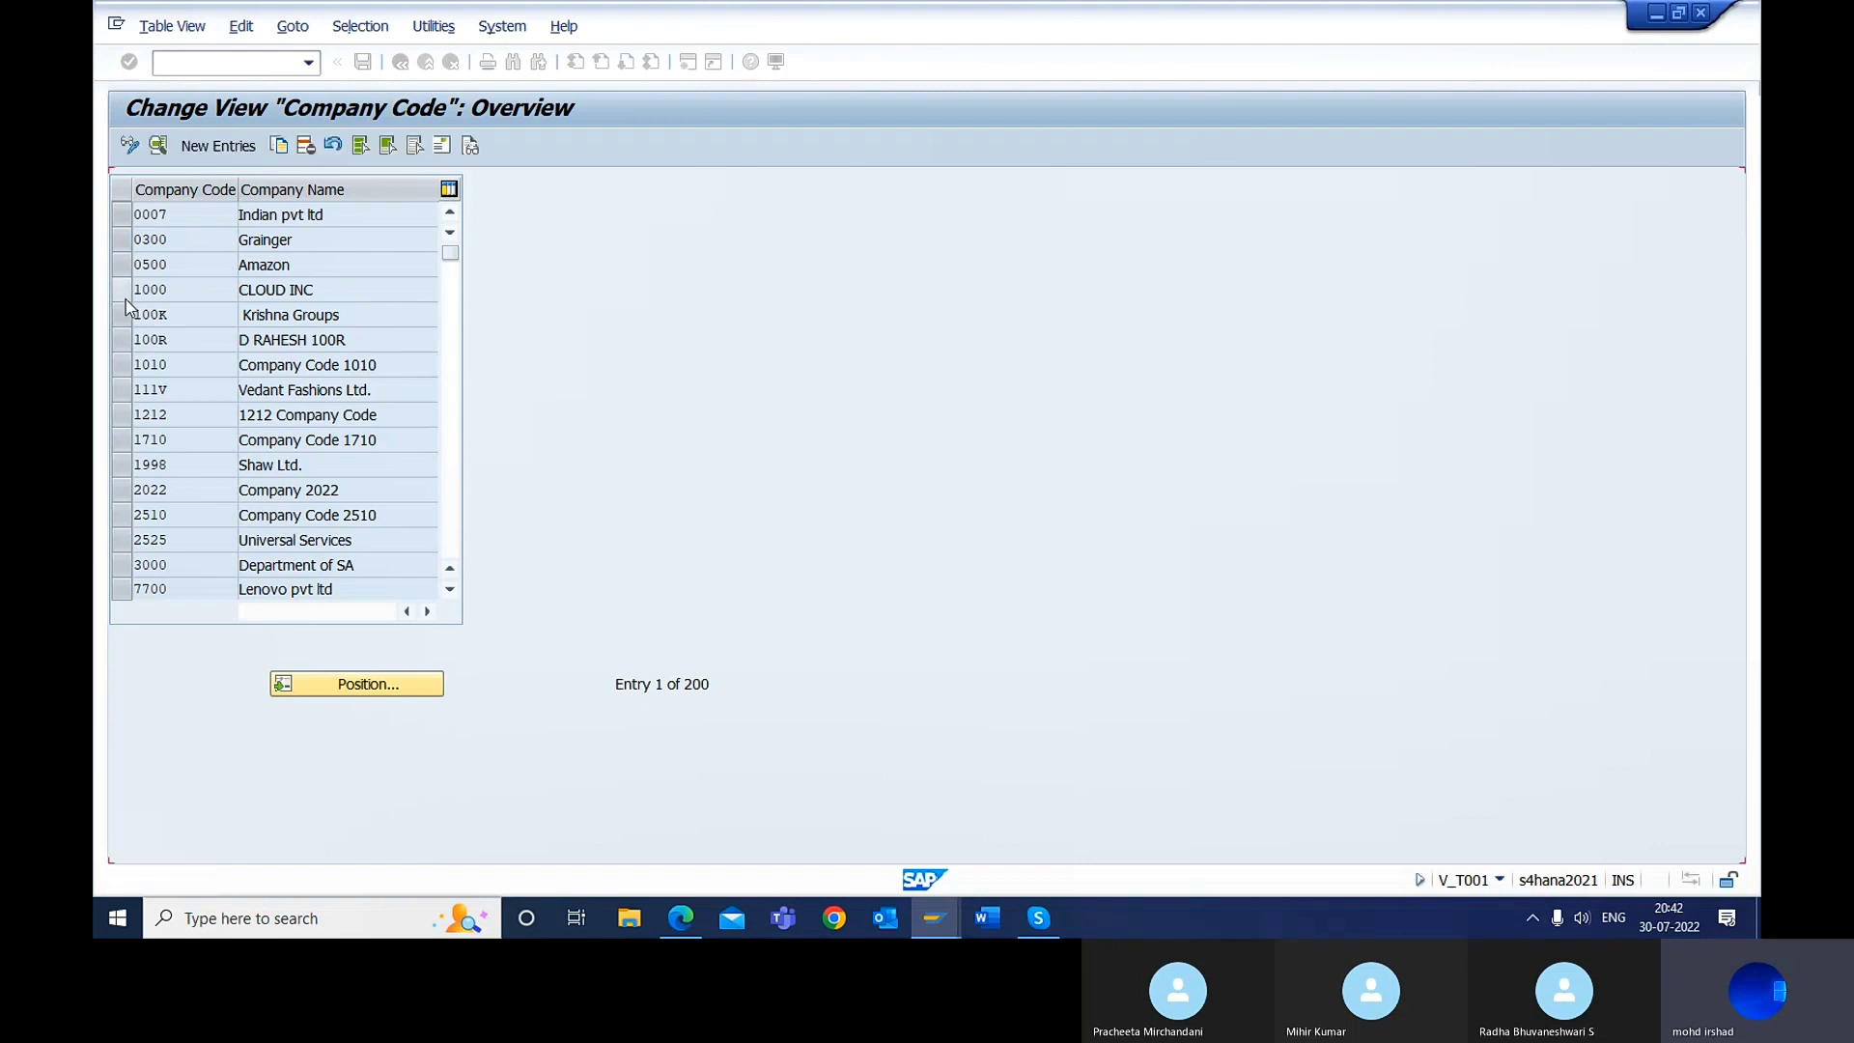
# Step: Try to create a new entry with company code 8800, check the list of existing company codes, and leave the entry
pyautogui.click(219, 145)
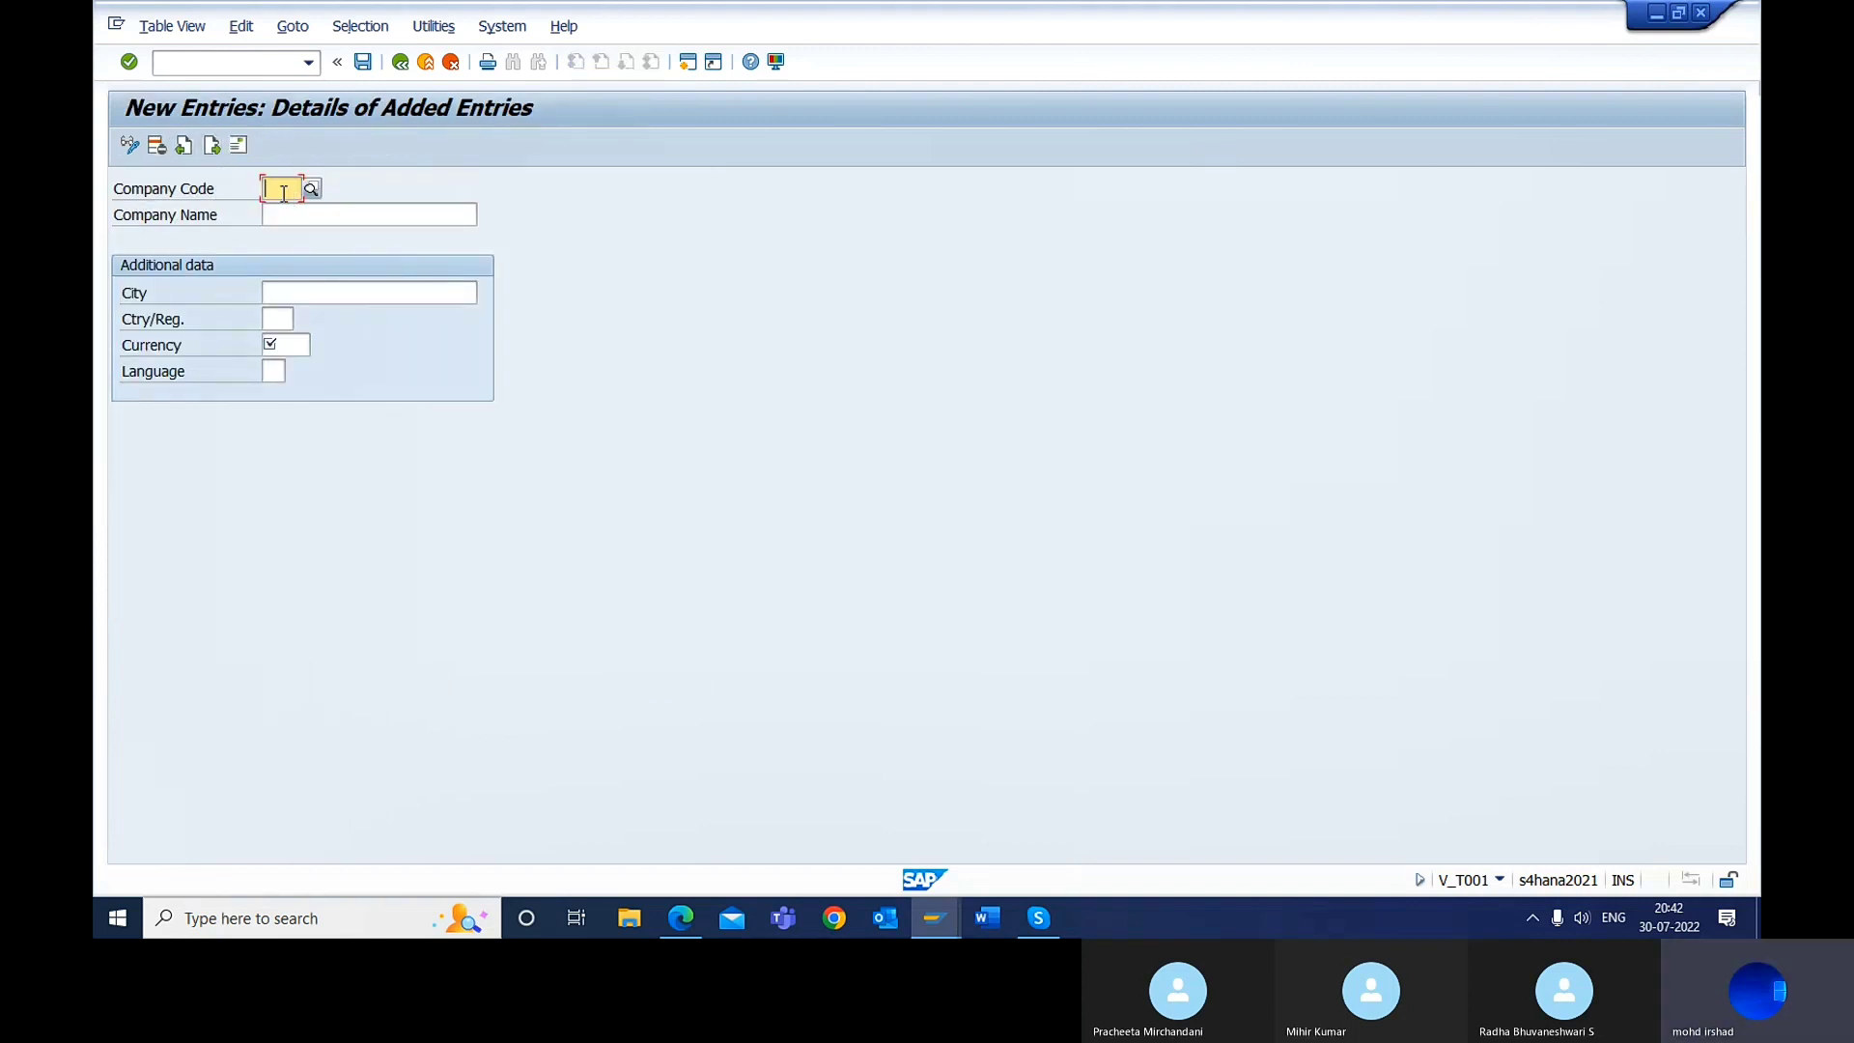
pyautogui.write('8800')
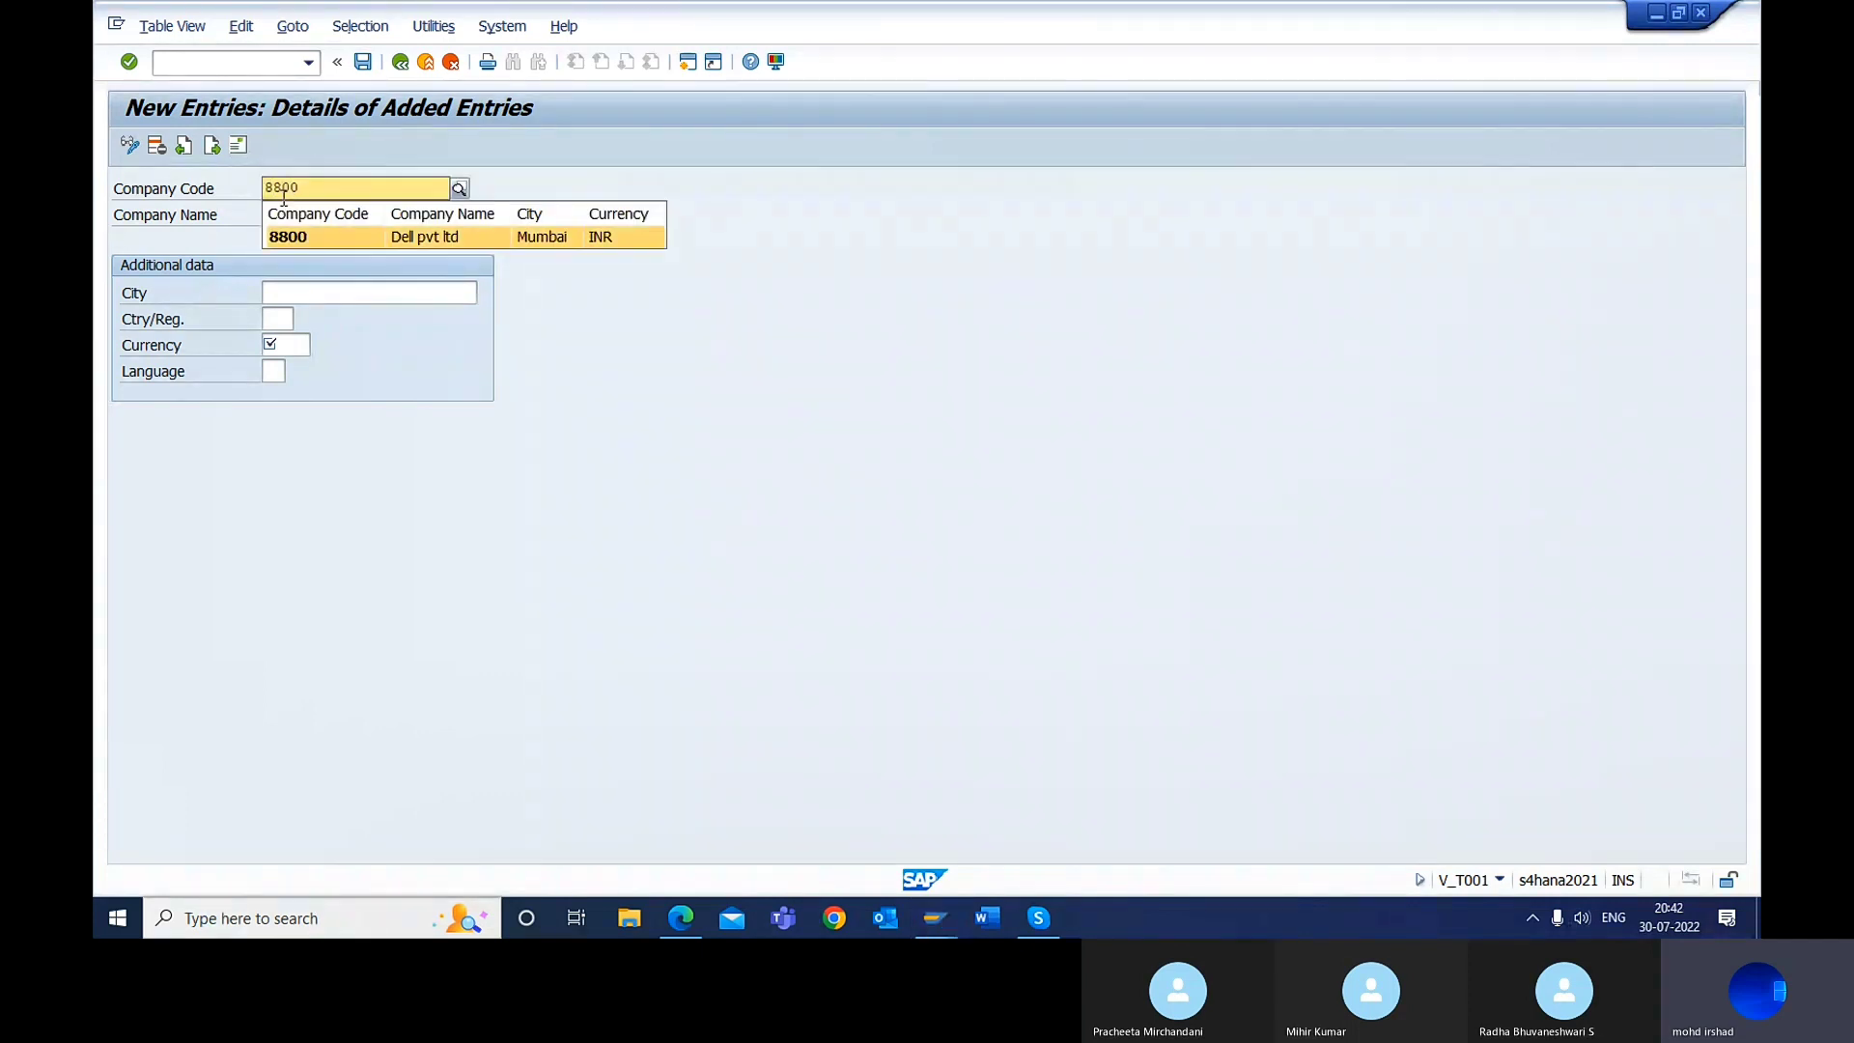
pyautogui.press('Return')
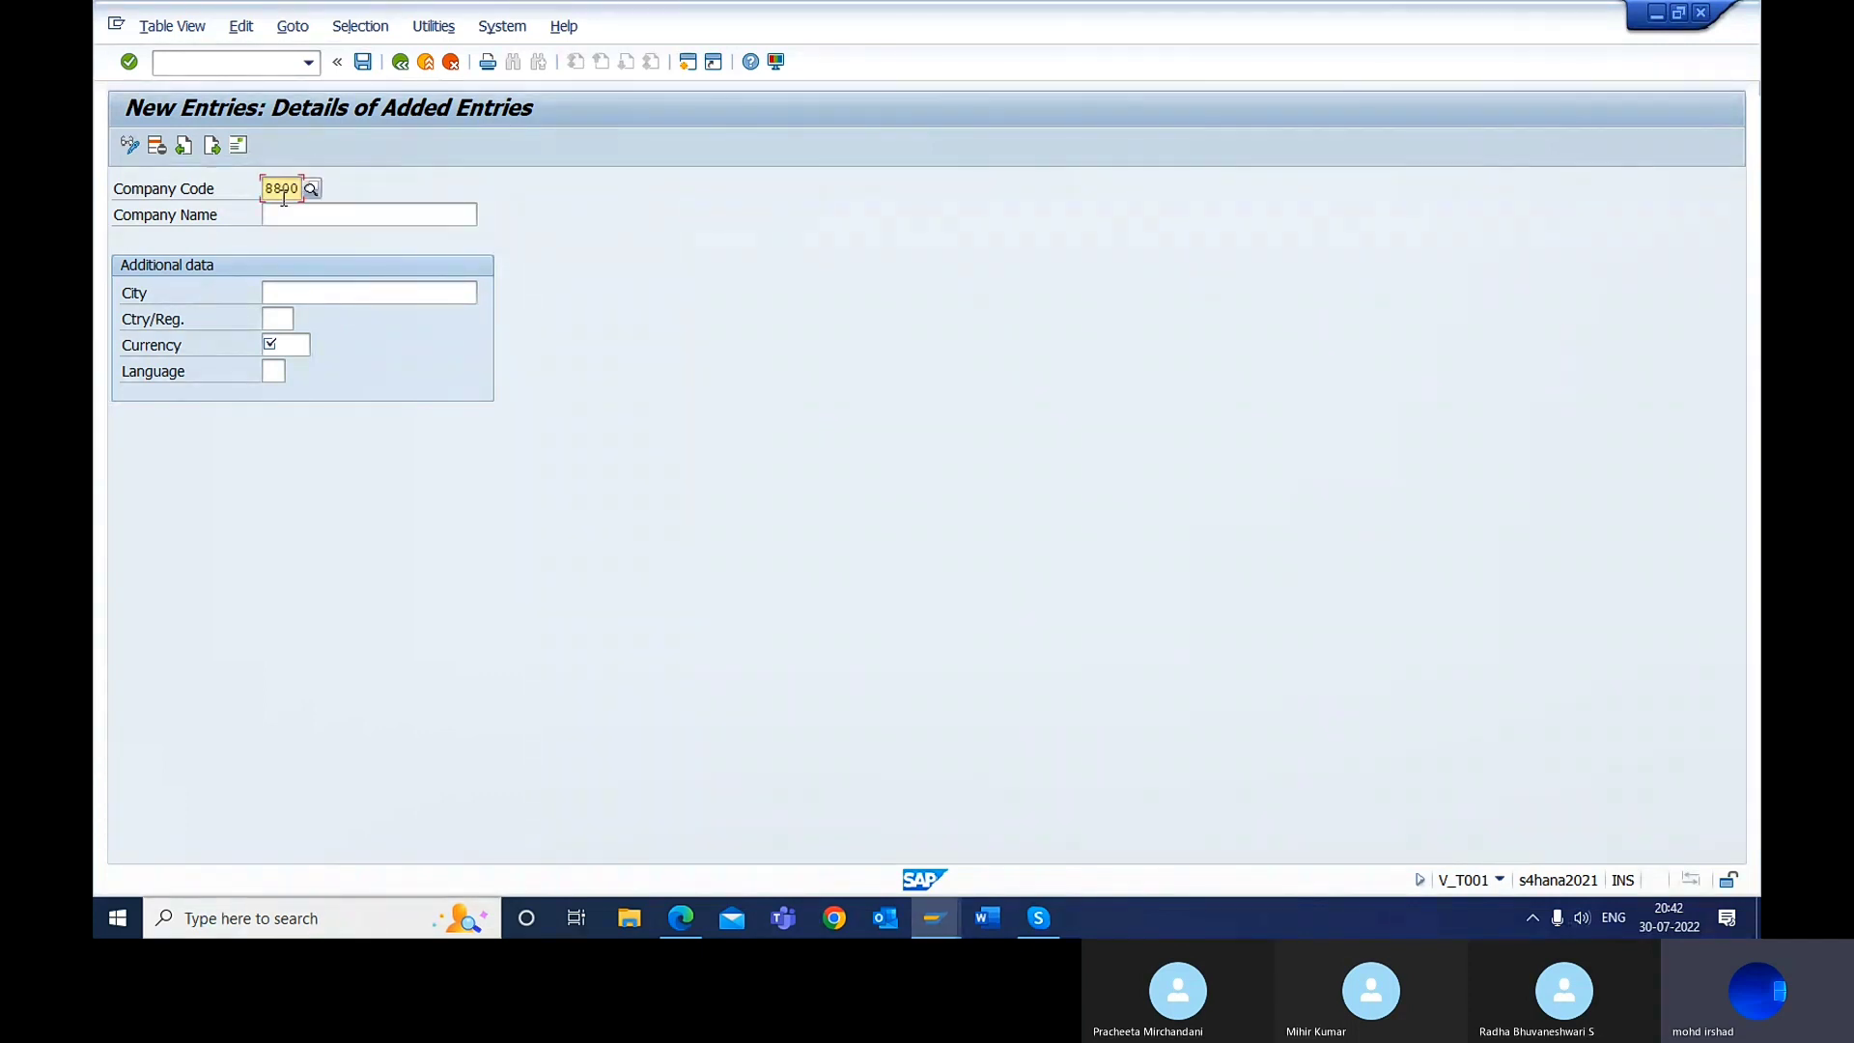
pyautogui.press('Tab')
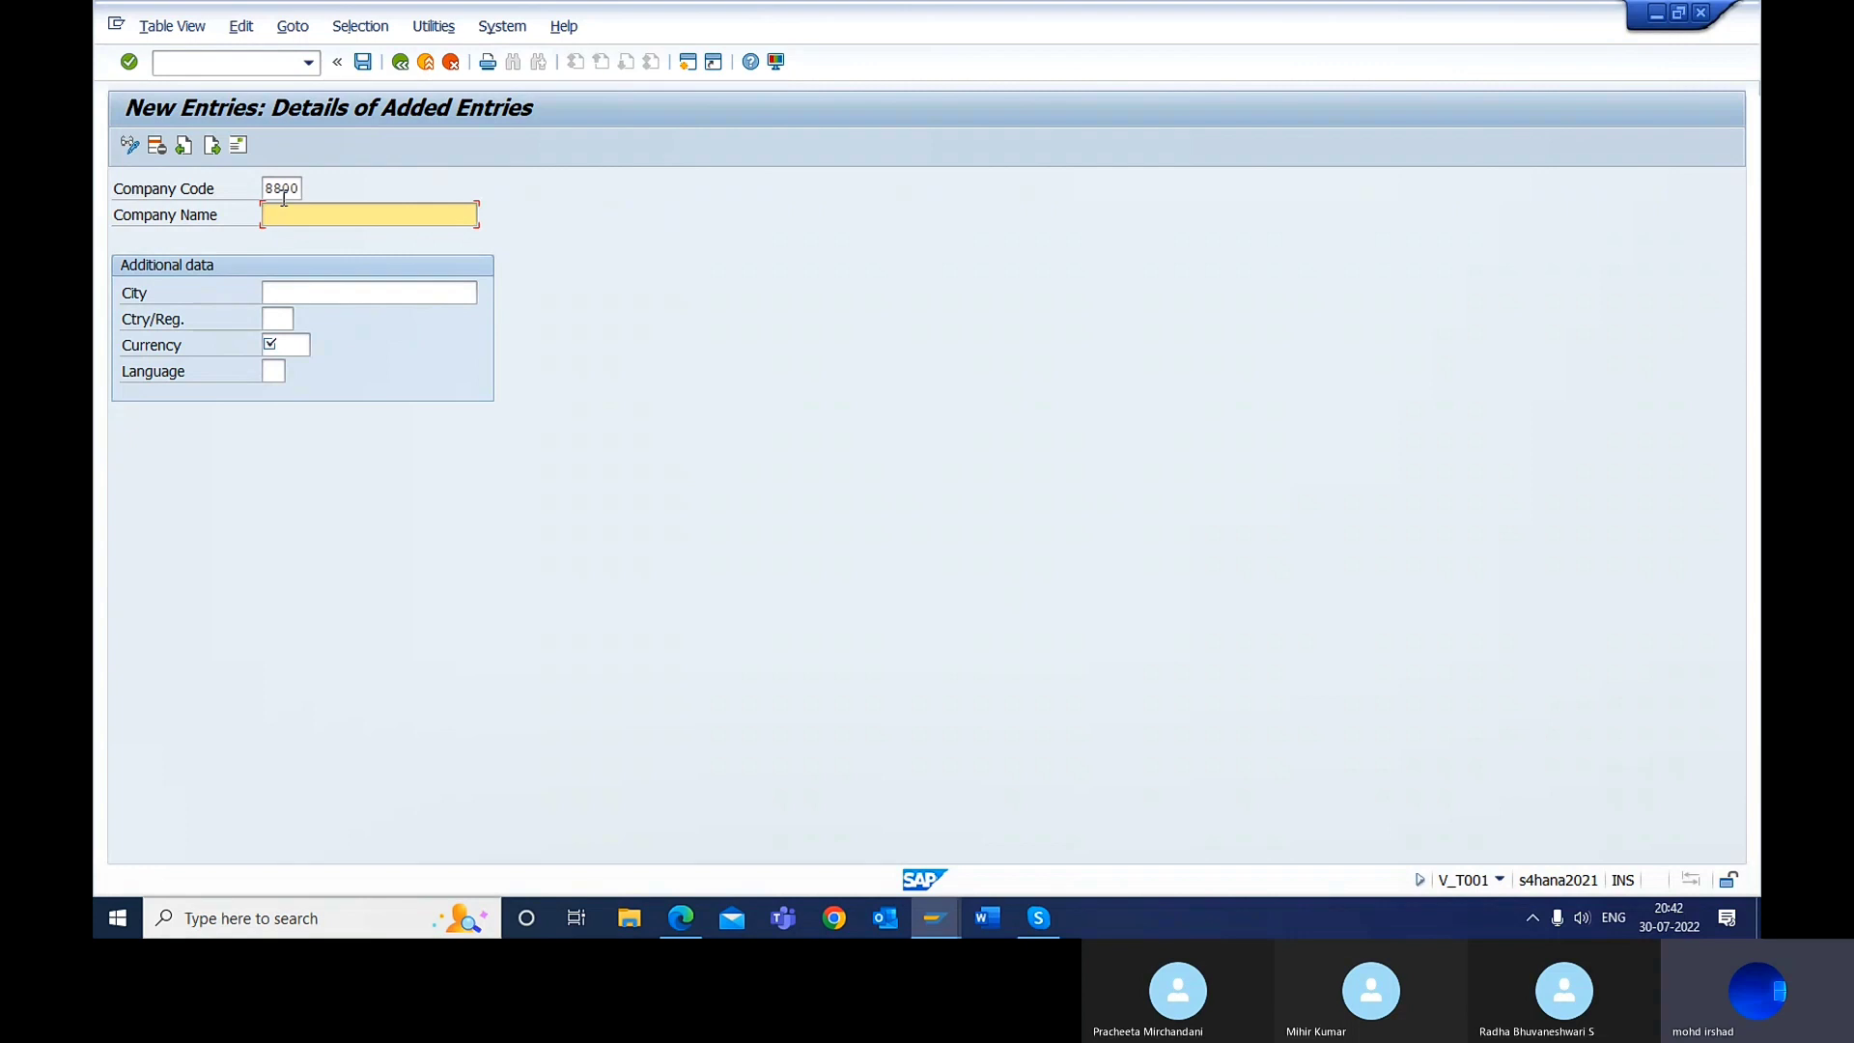
pyautogui.click(288, 189)
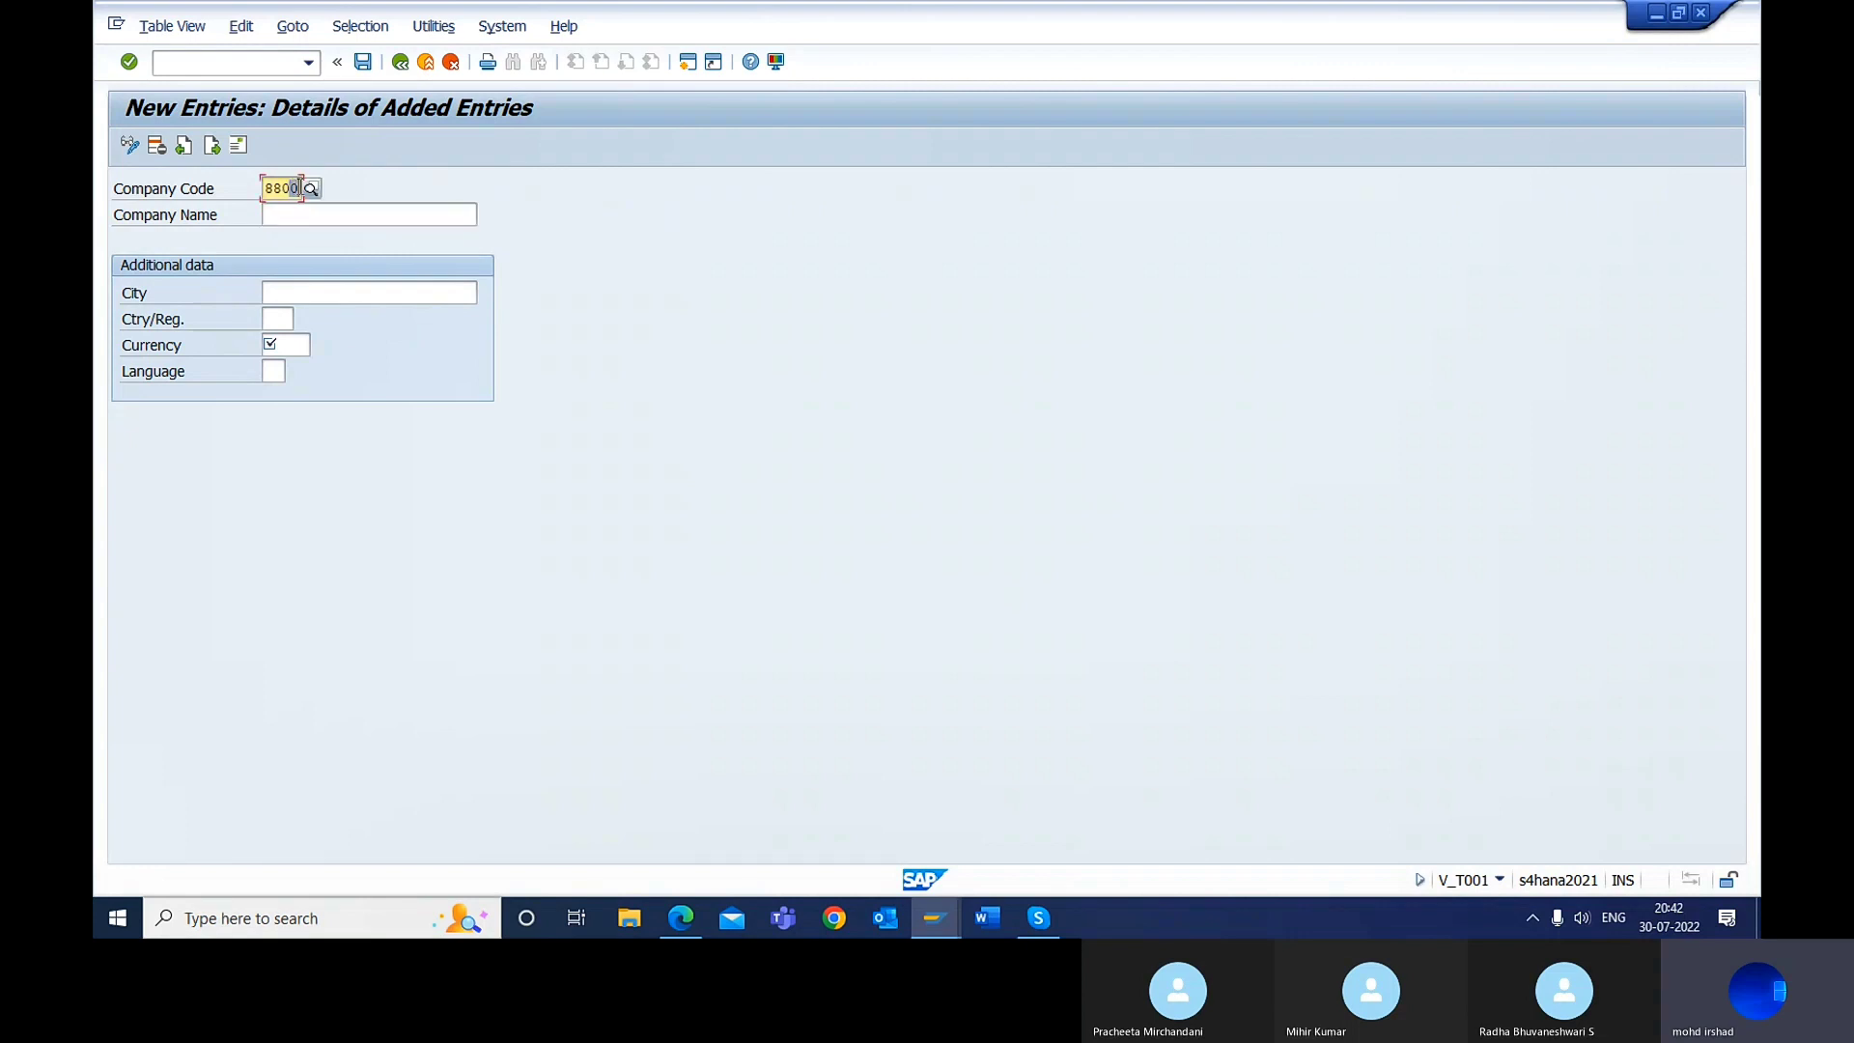
pyautogui.click(310, 190)
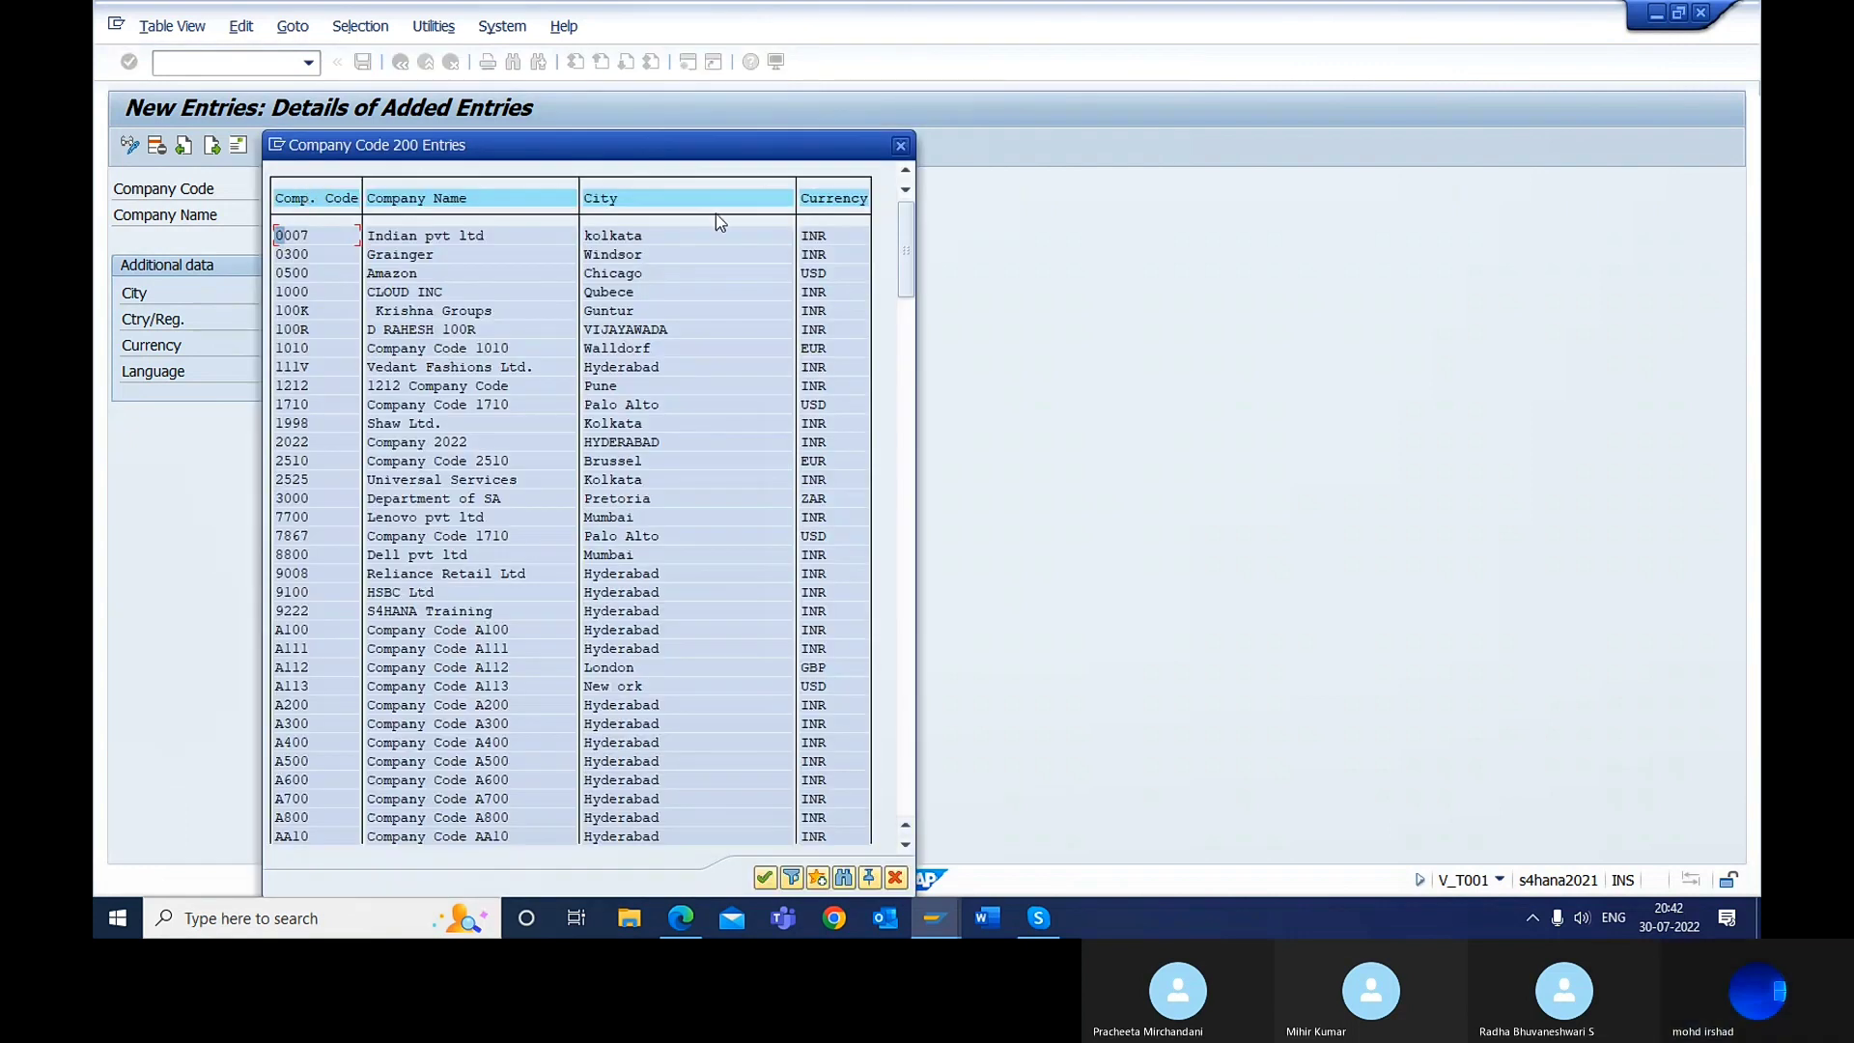
pyautogui.click(897, 146)
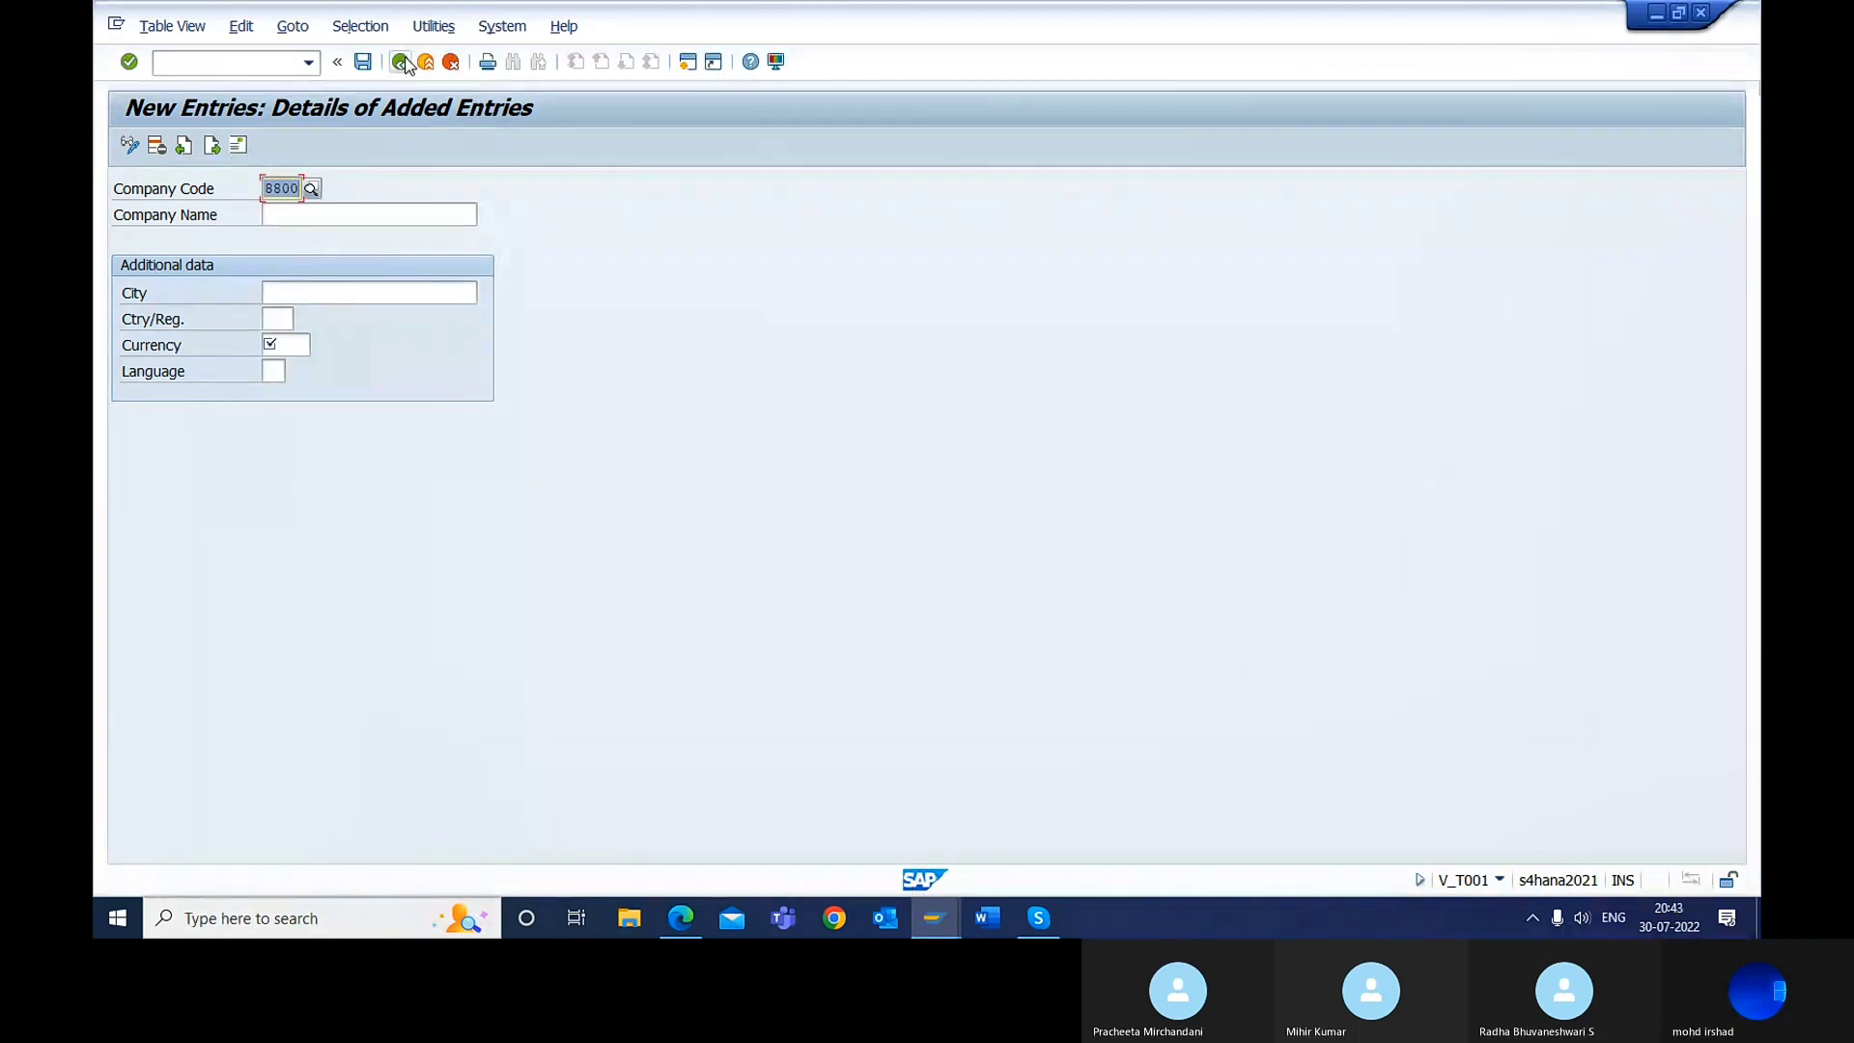
pyautogui.click(451, 62)
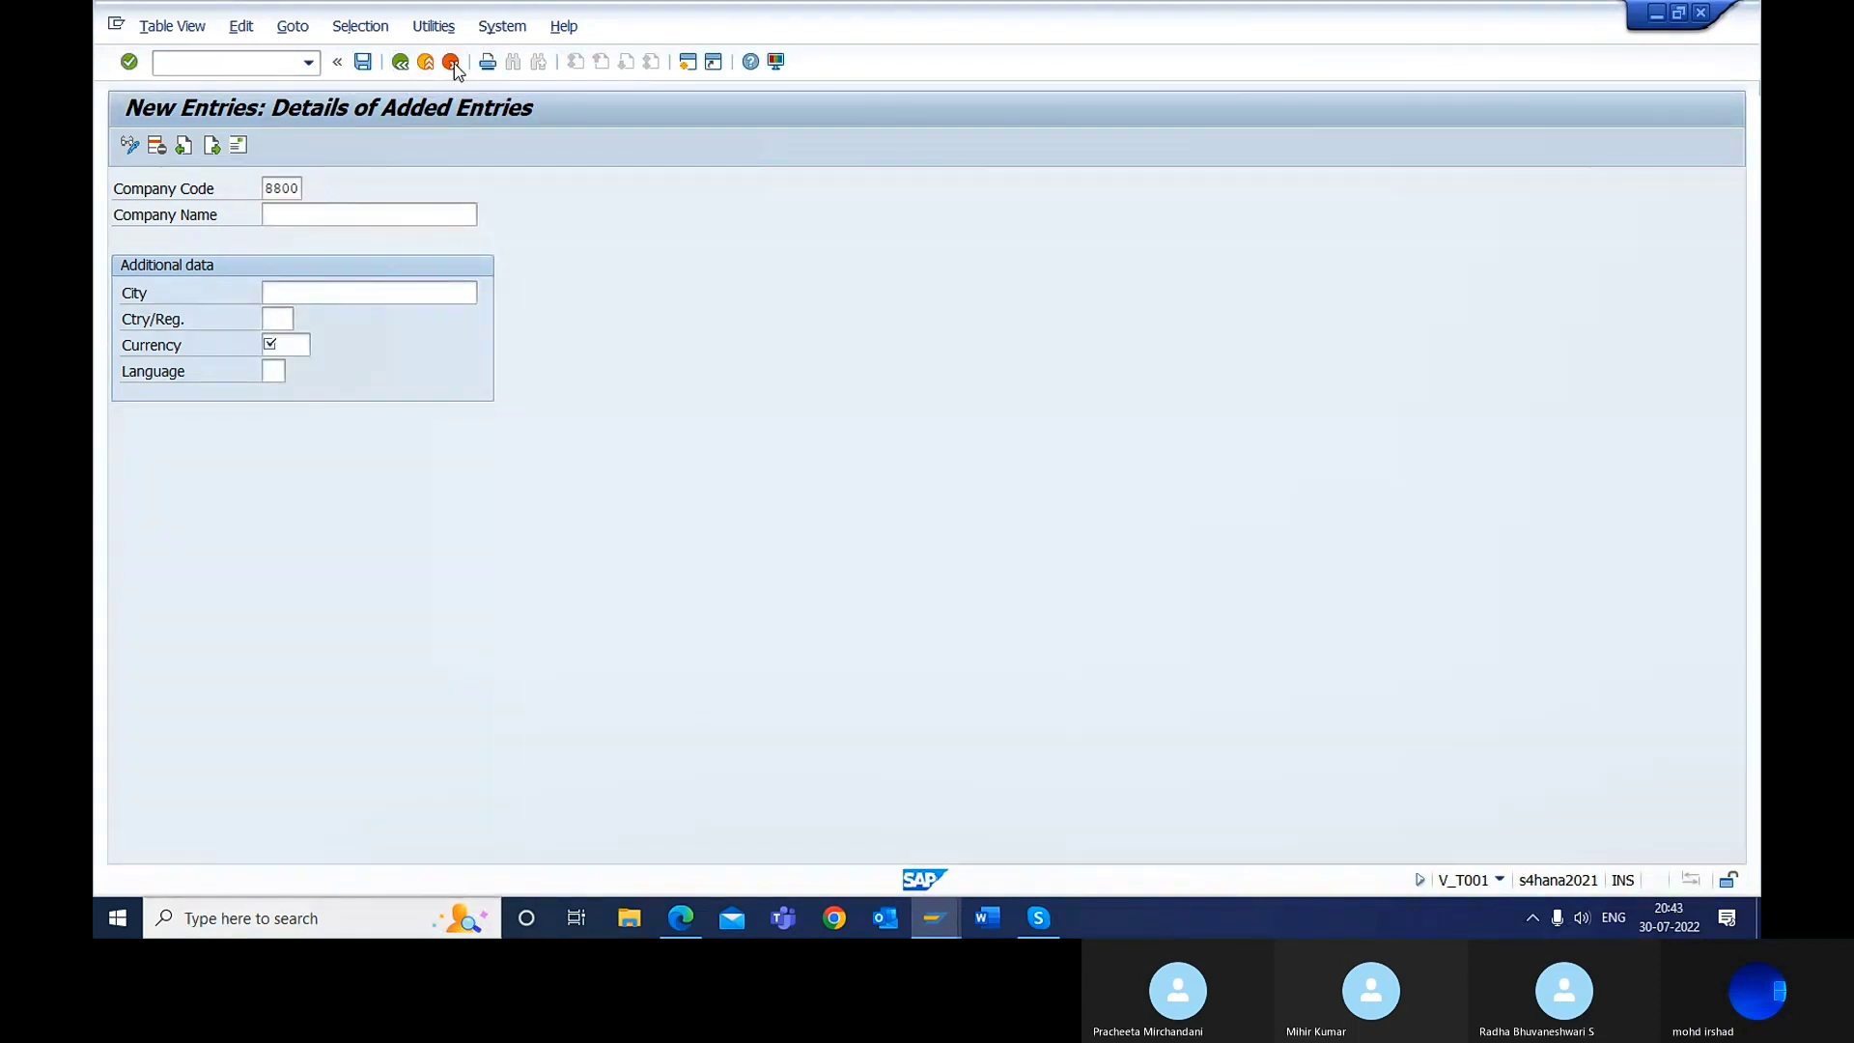
pyautogui.click(413, 434)
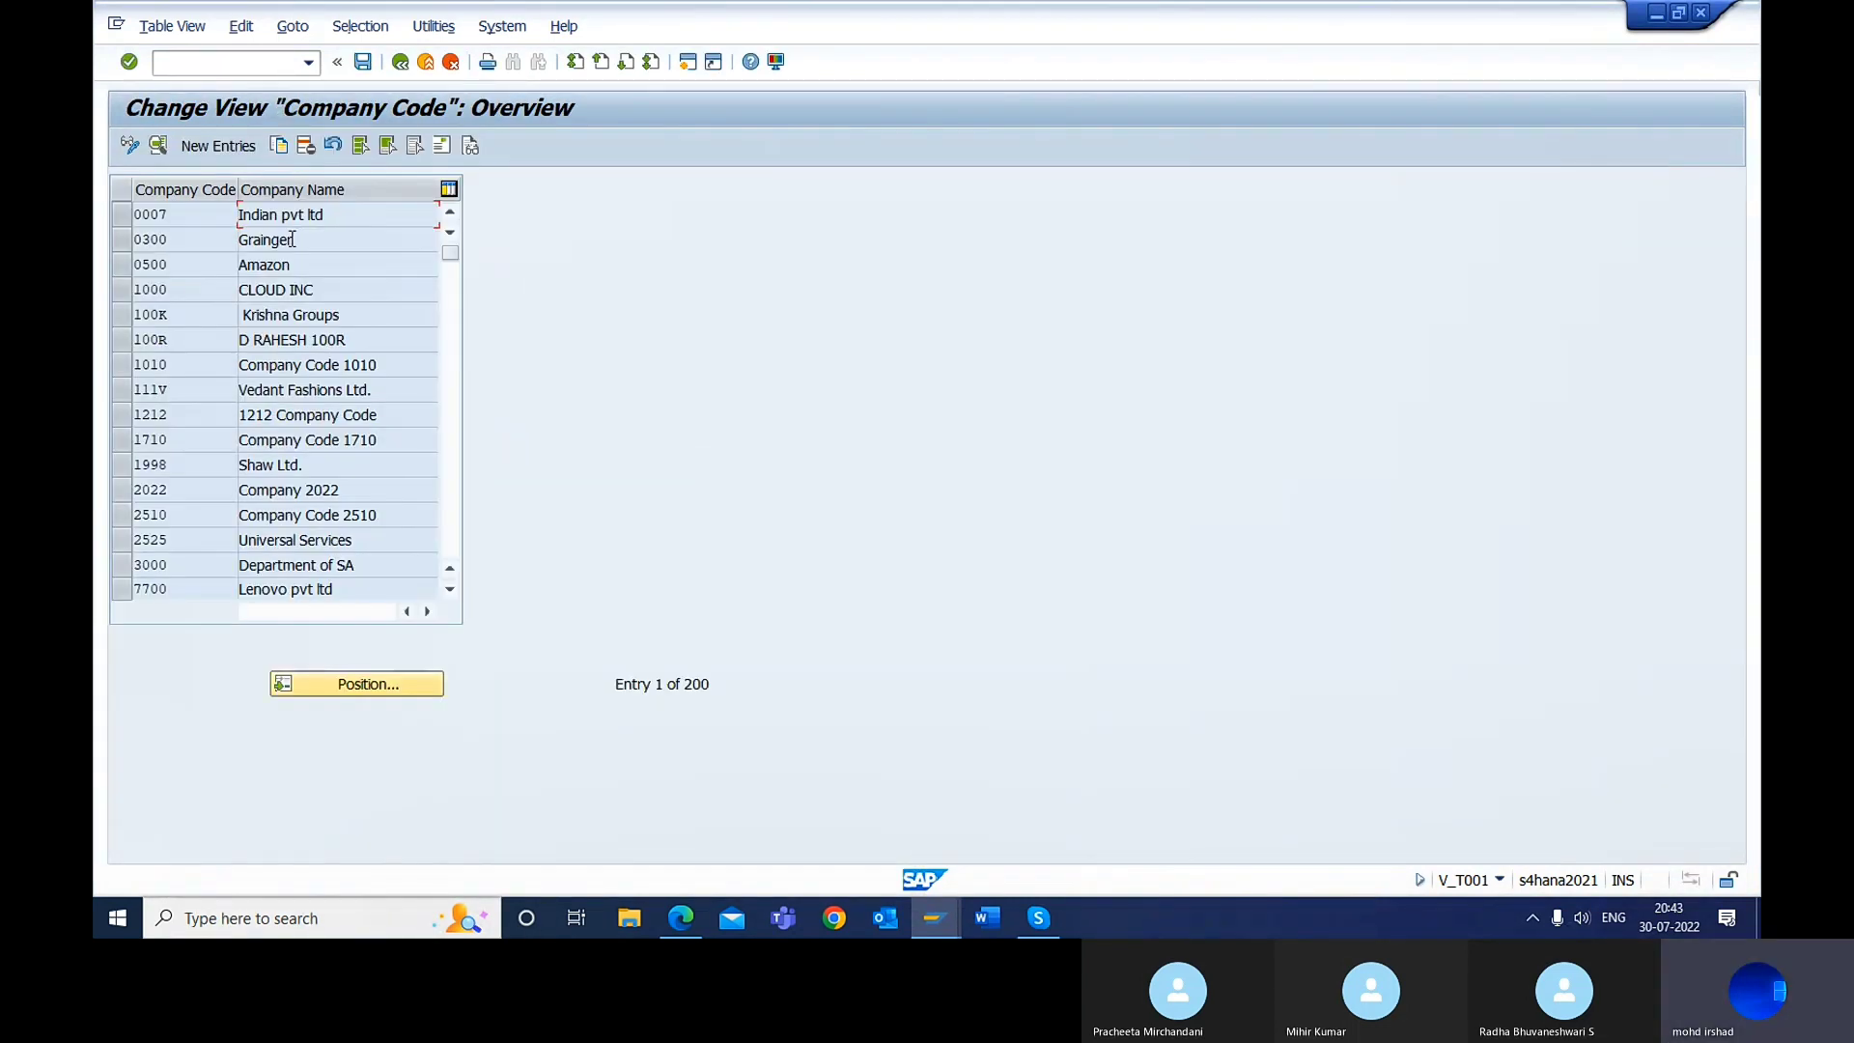
# Step: Position the company code overview at entry 8800
pyautogui.click(363, 686)
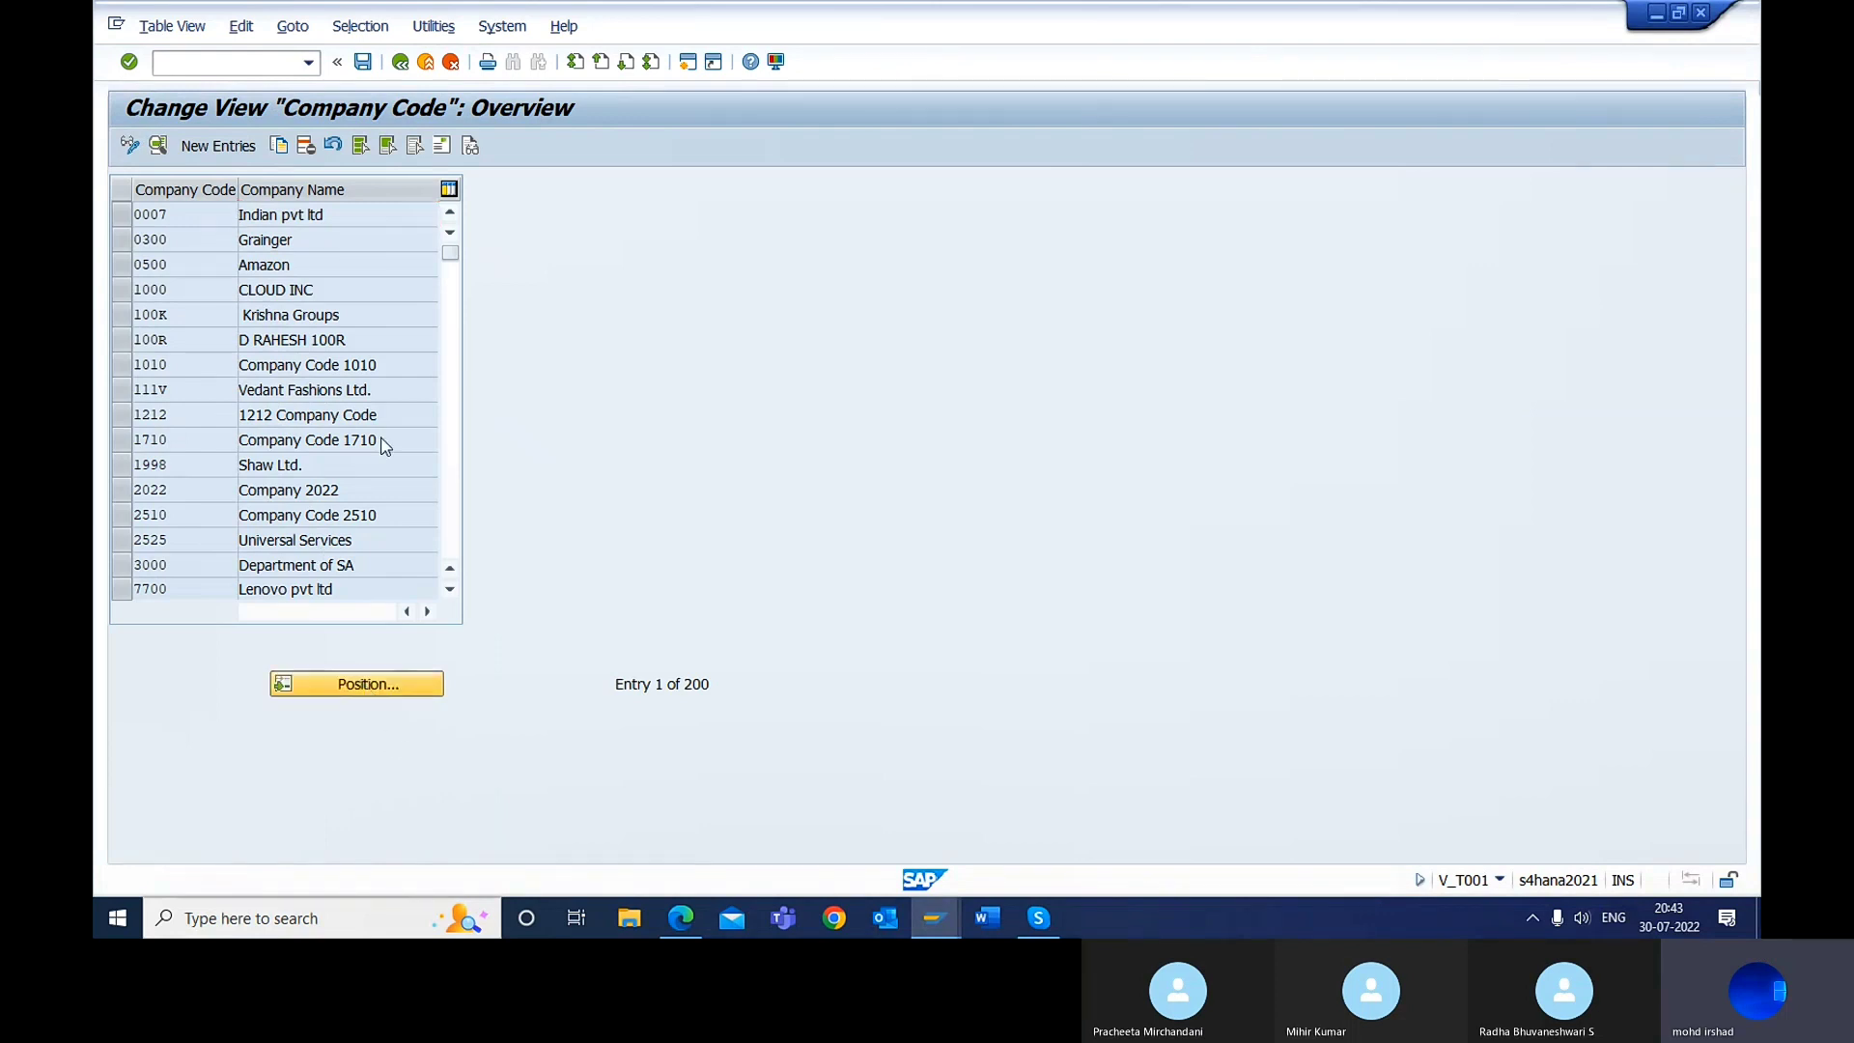
pyautogui.write('9000')
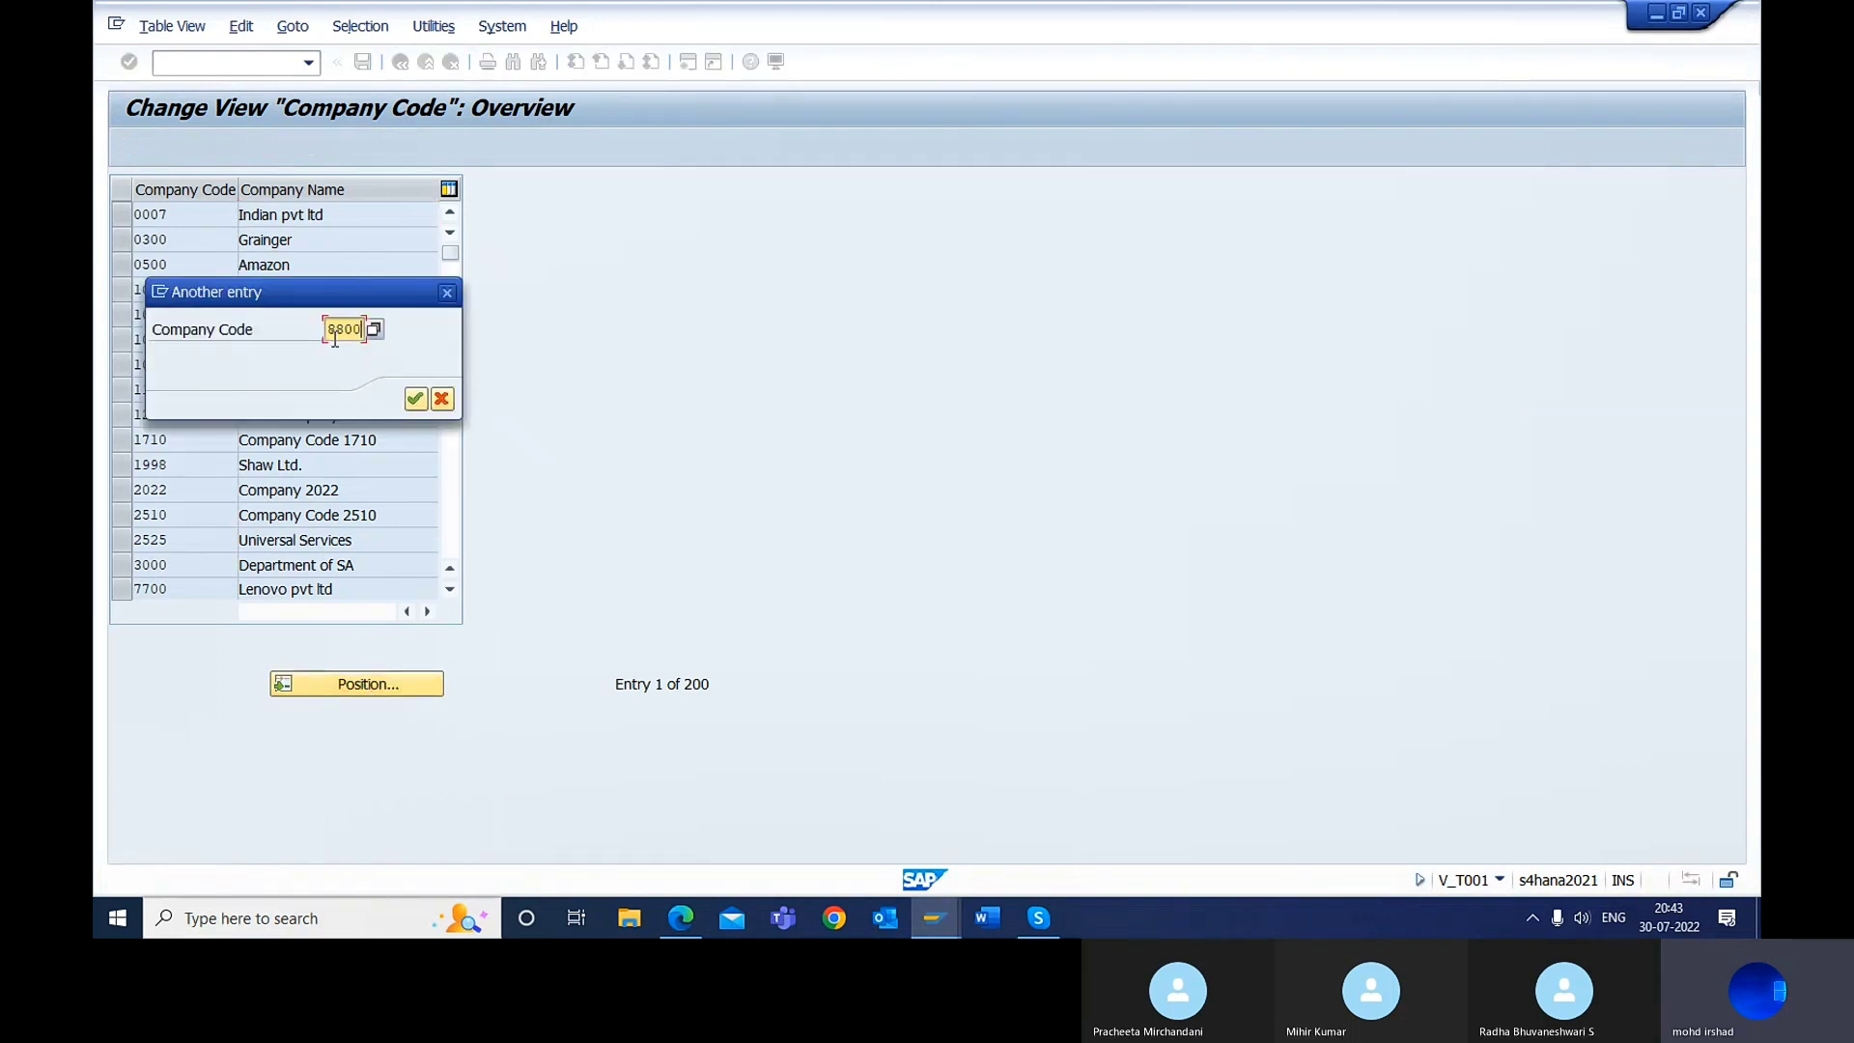
pyautogui.press('Return')
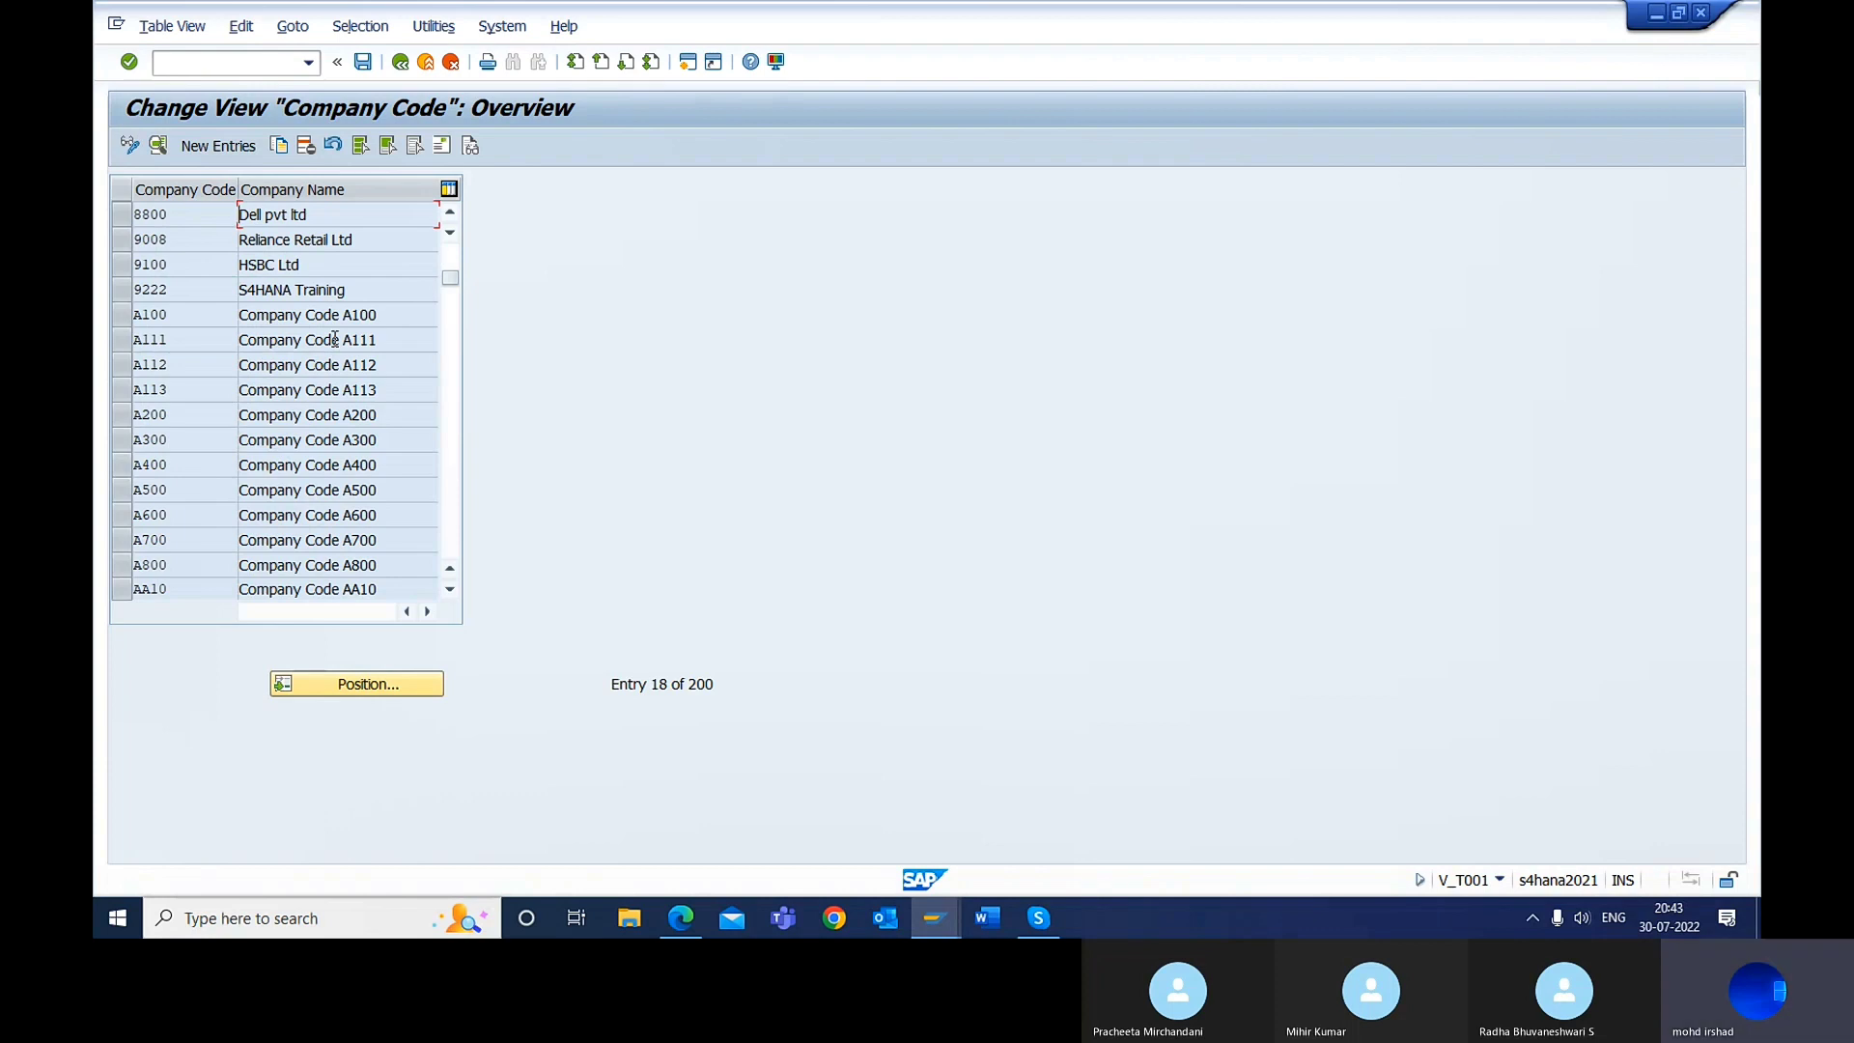
pyautogui.click(165, 214)
# Step: Create a new entry with company code 9900, company name TATA steel pvt ltd and city Jamshedpur
pyautogui.click(218, 146)
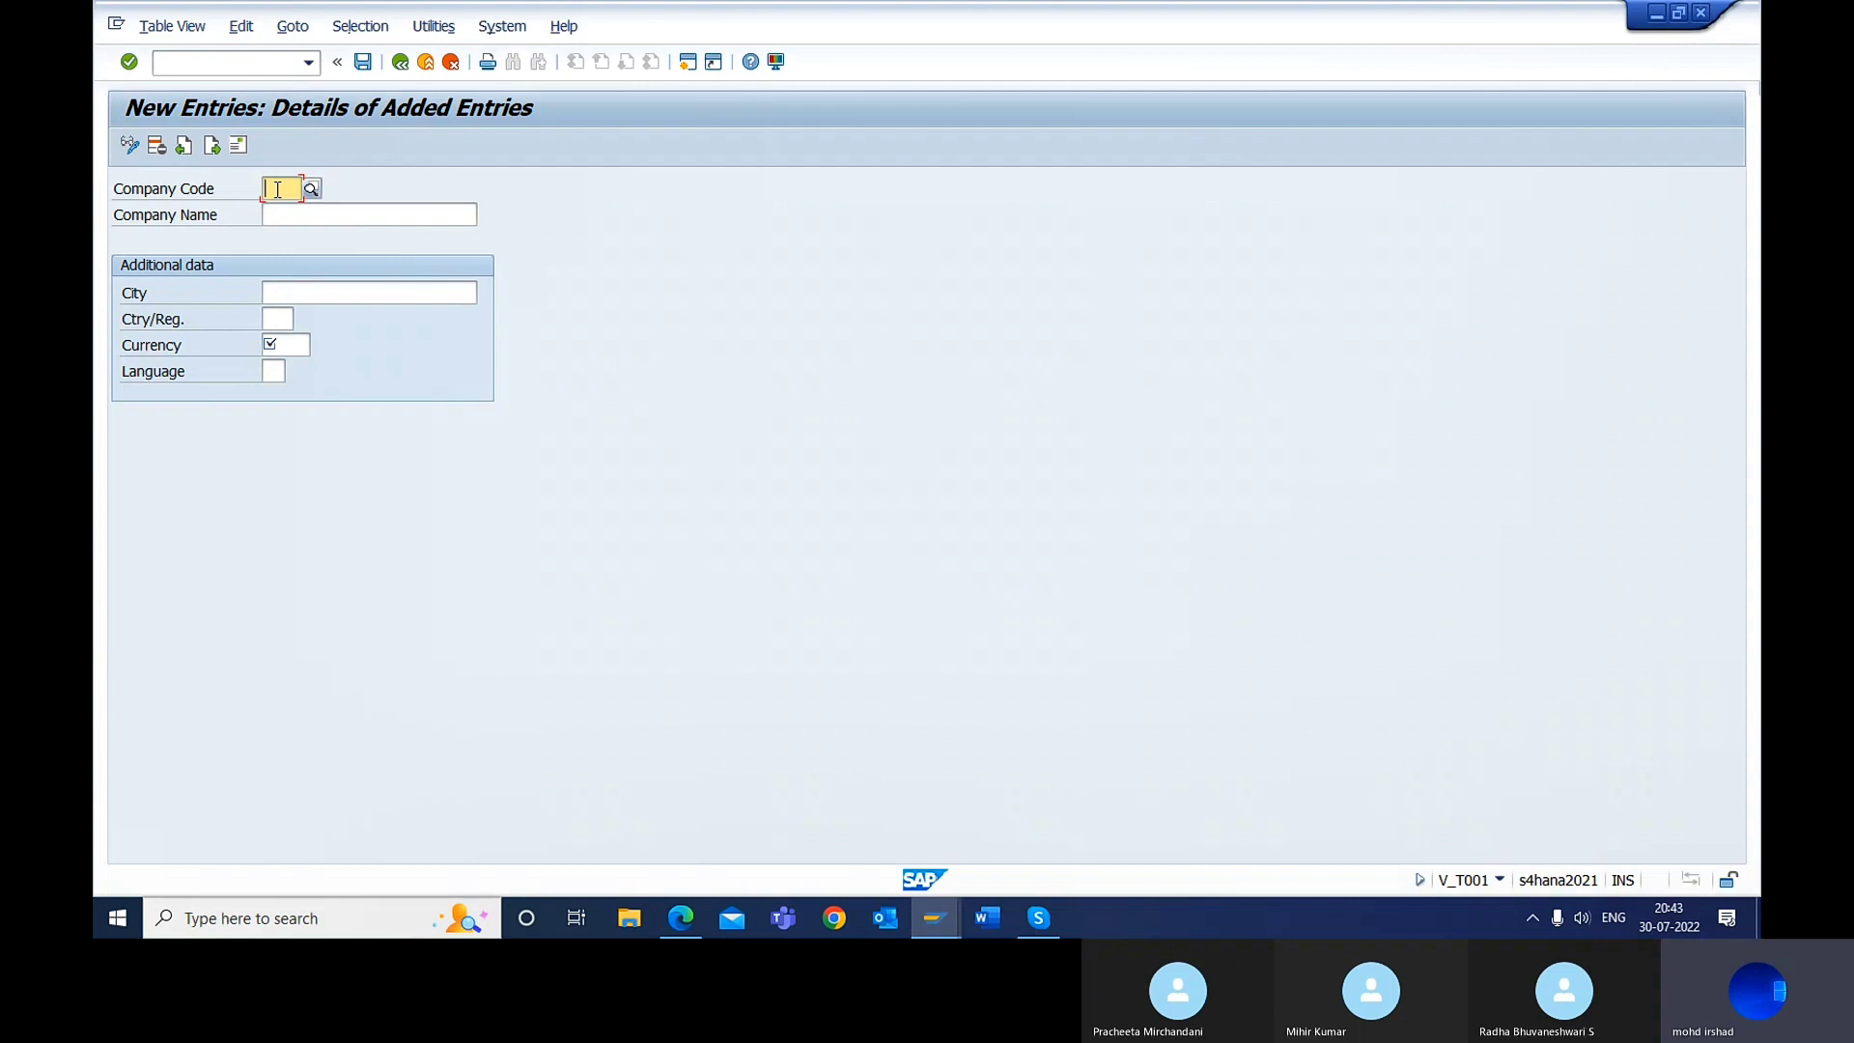
pyautogui.write('9900')
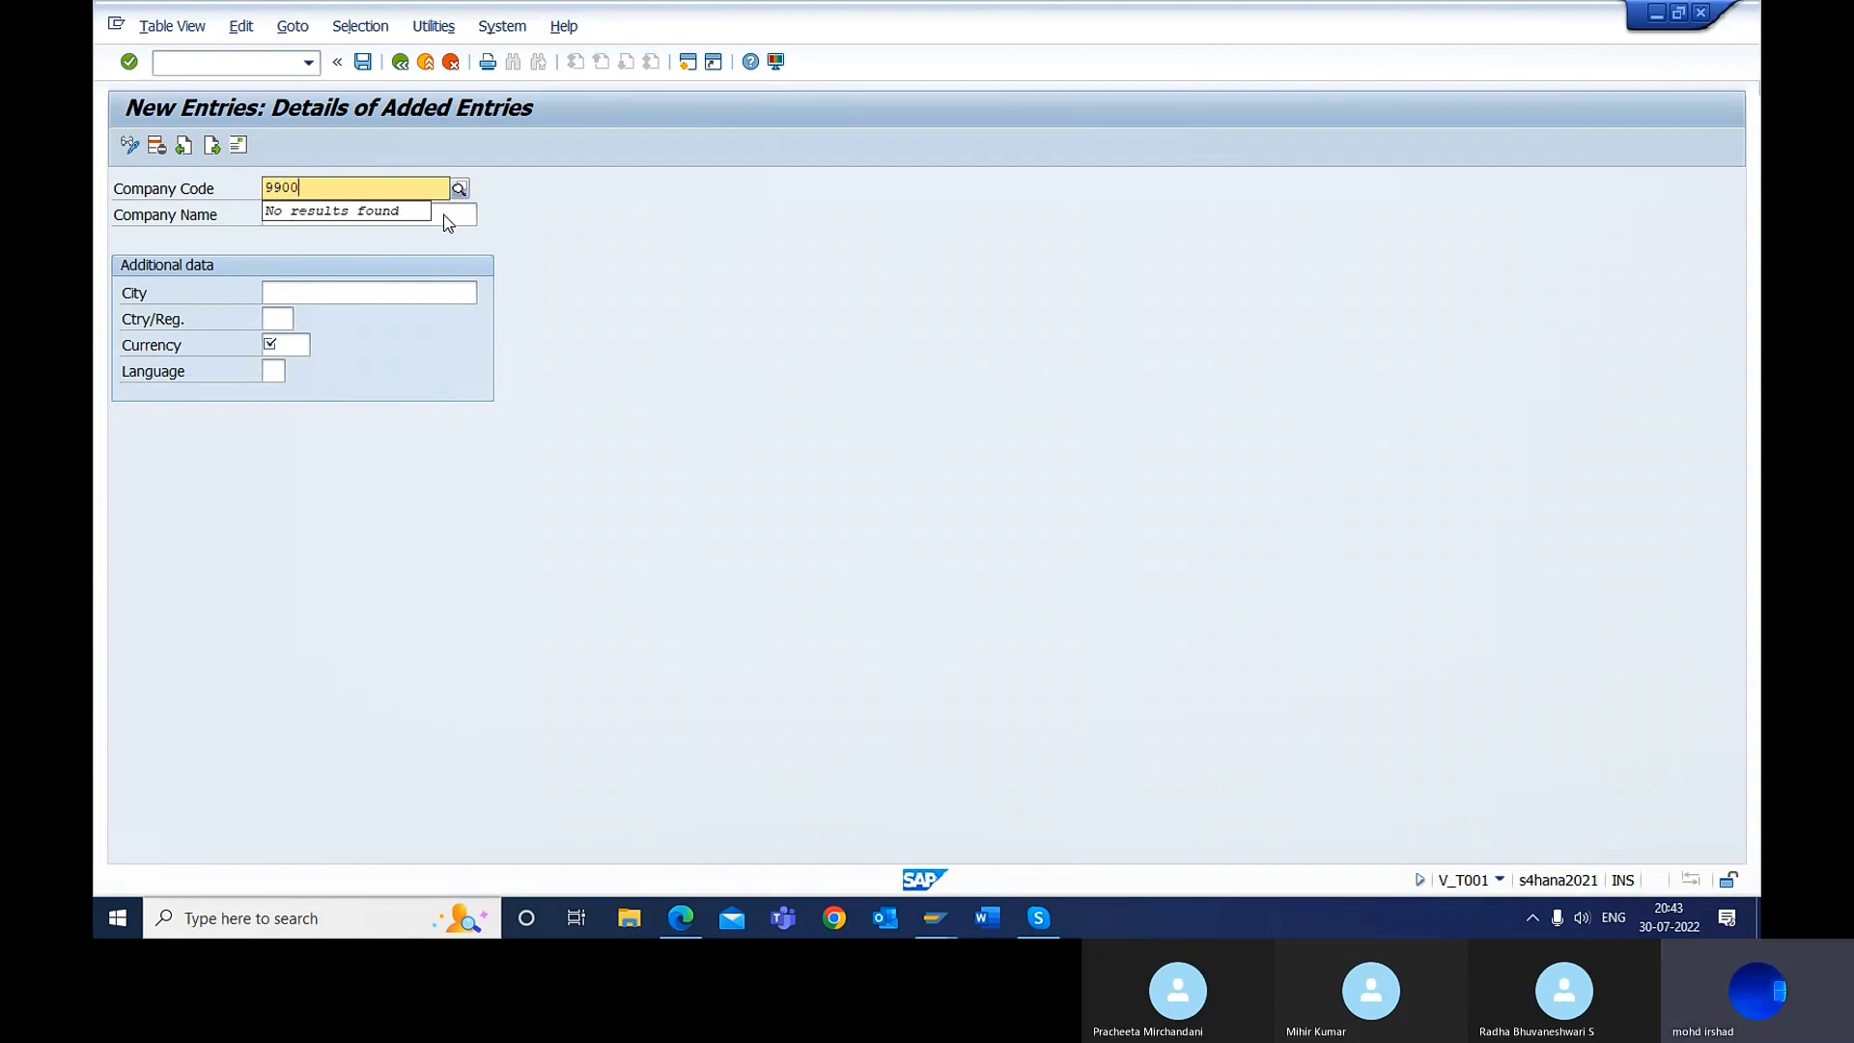
pyautogui.click(367, 214)
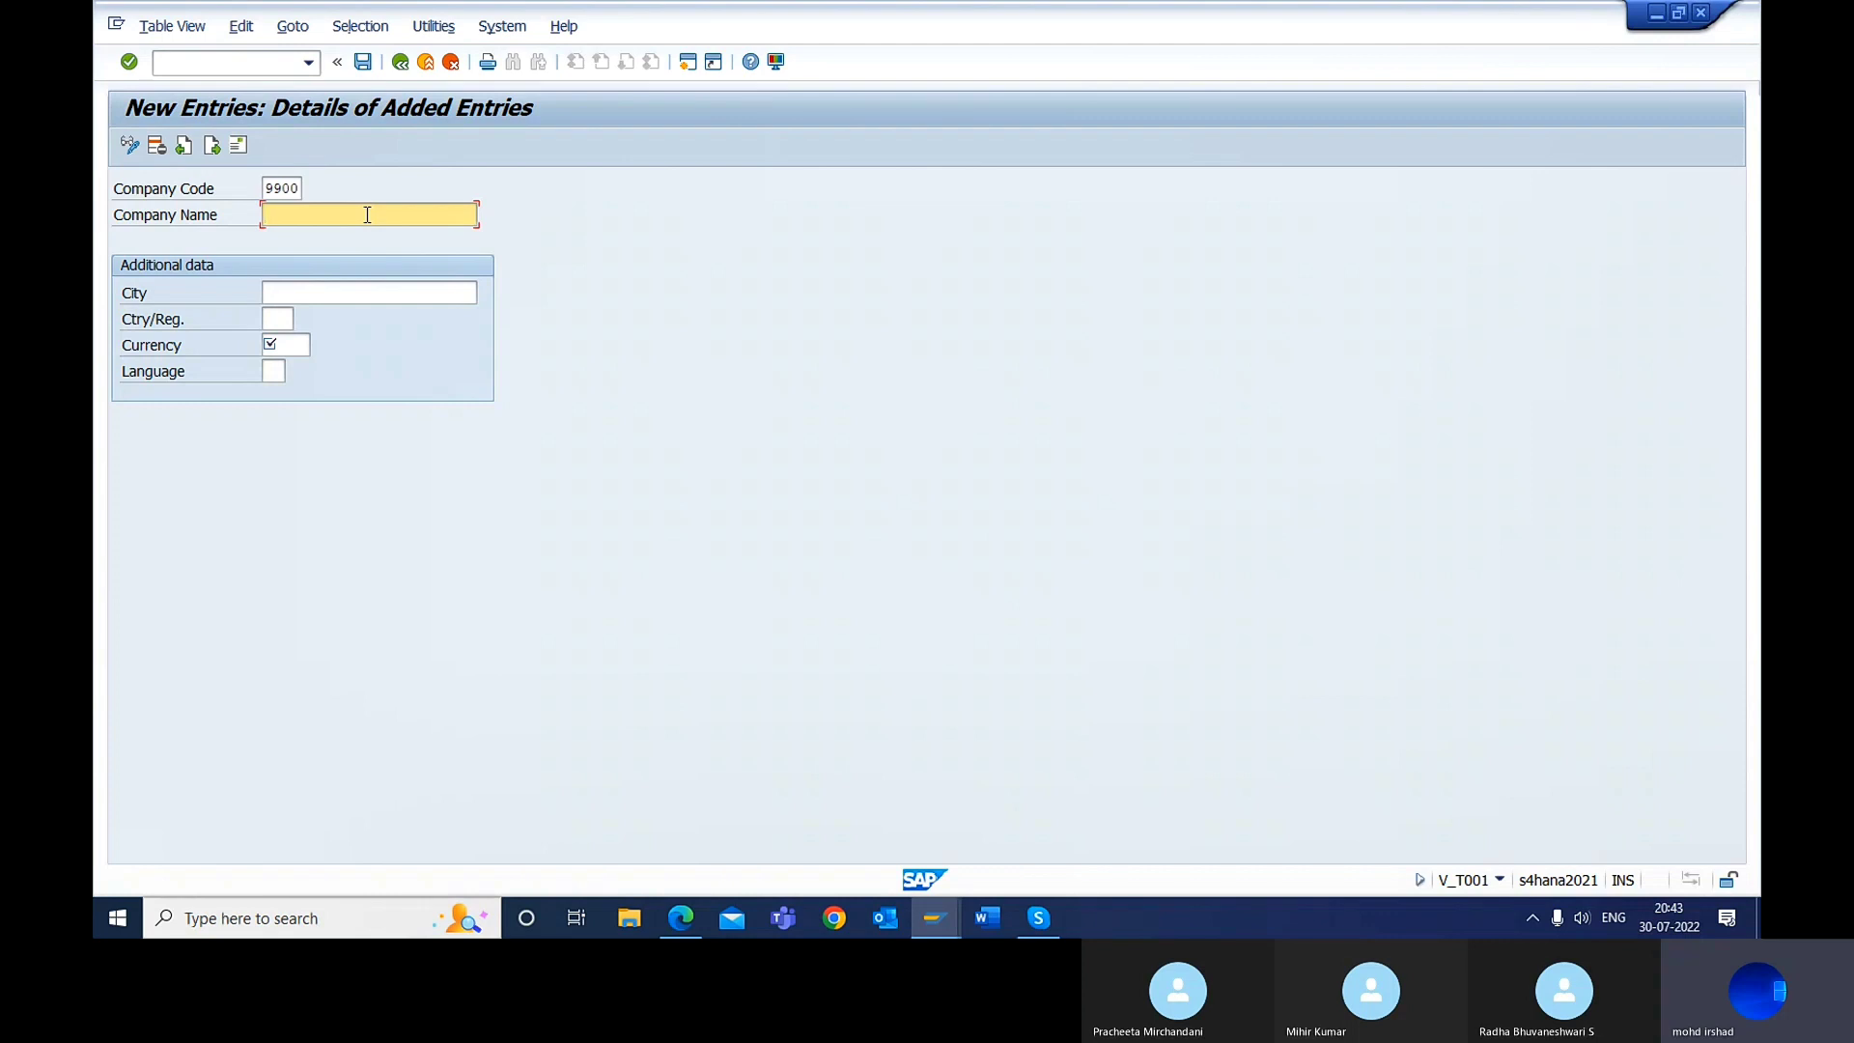
pyautogui.write('TCS')
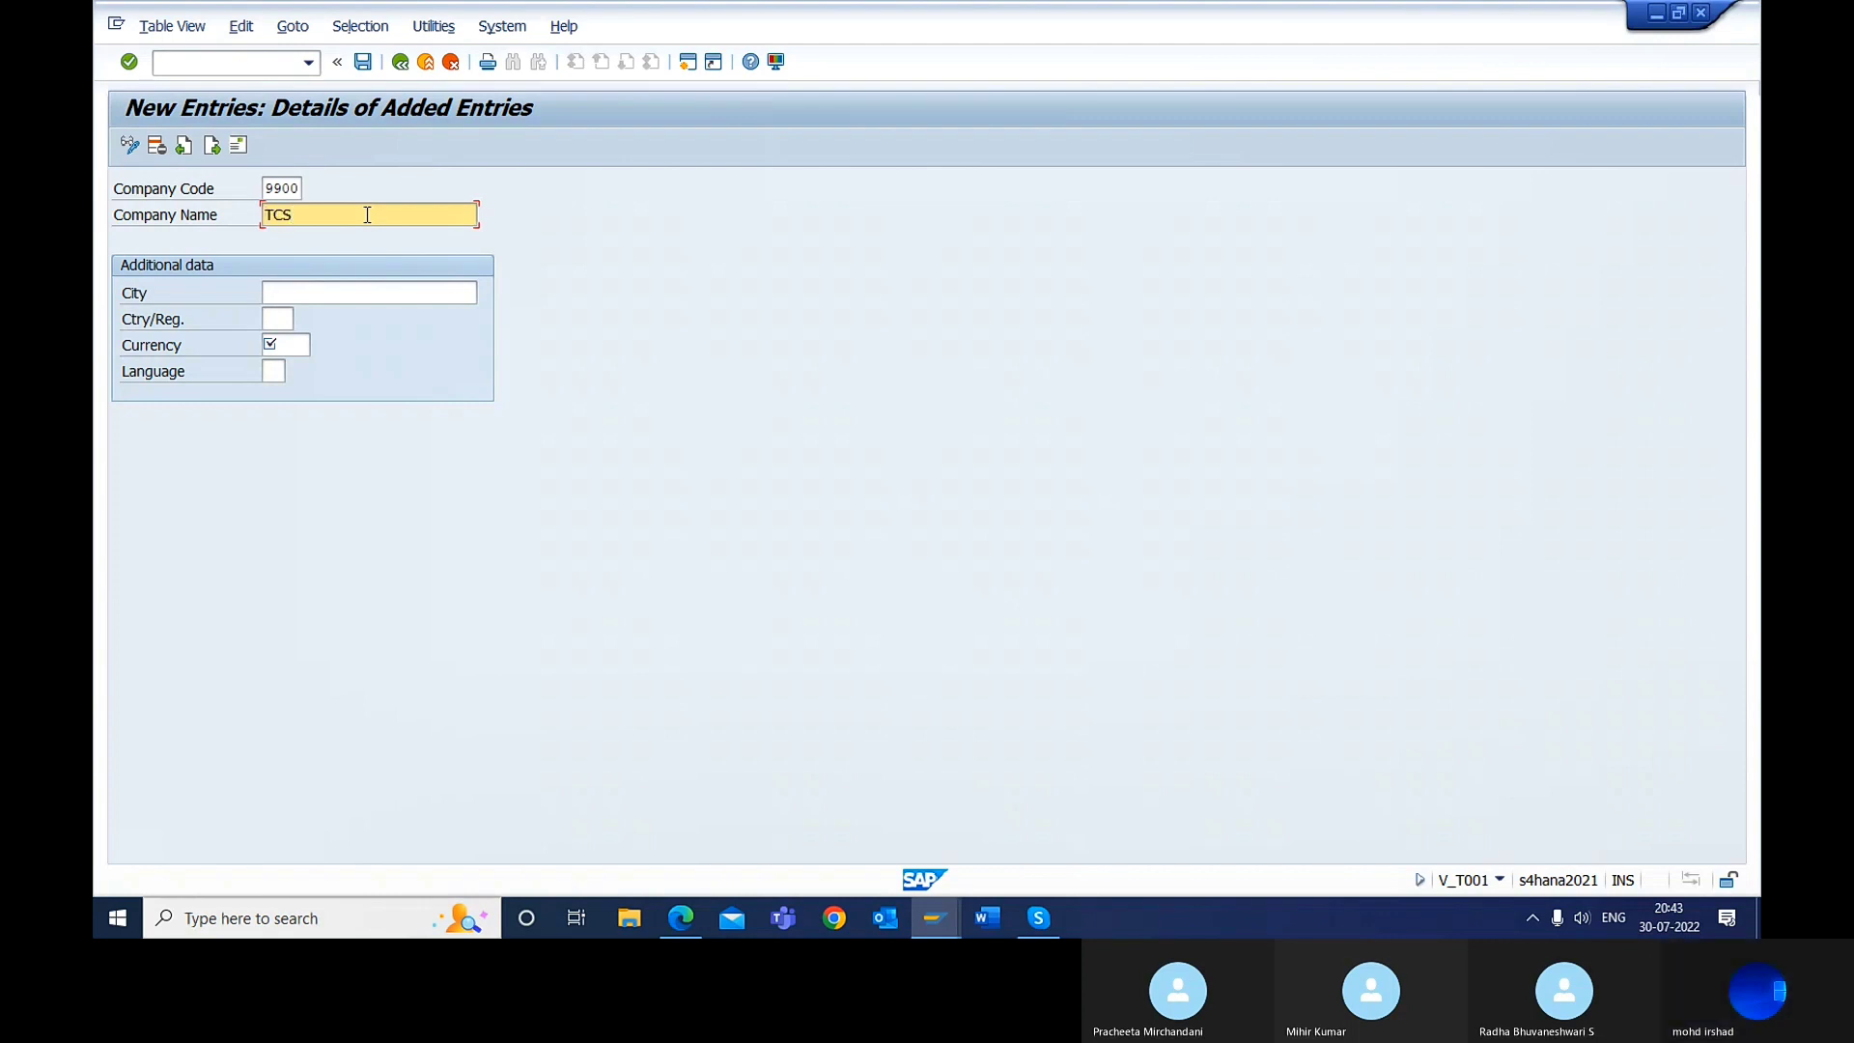
pyautogui.press('BackSpace')
pyautogui.press('BackSpace')
pyautogui.press('BackSpace')
pyautogui.write('TATA ')
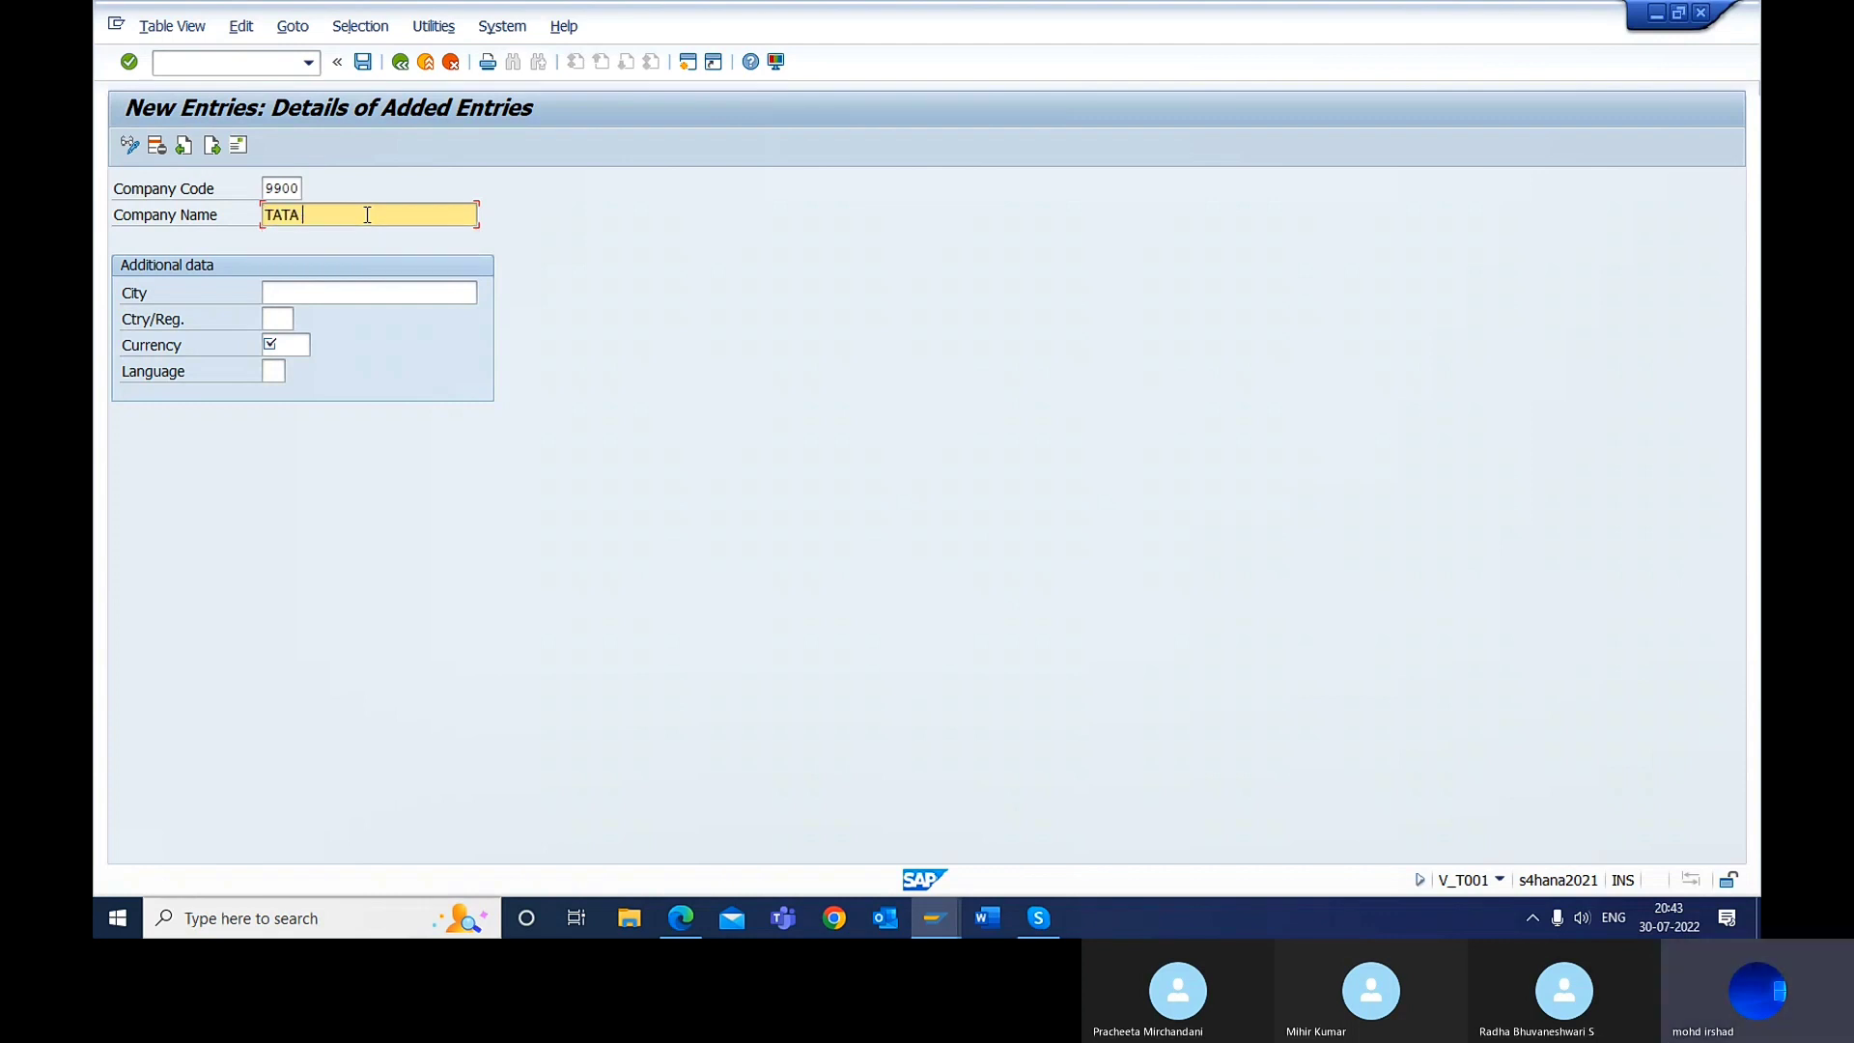
pyautogui.write('steel pvt ltd')
pyautogui.click(291, 290)
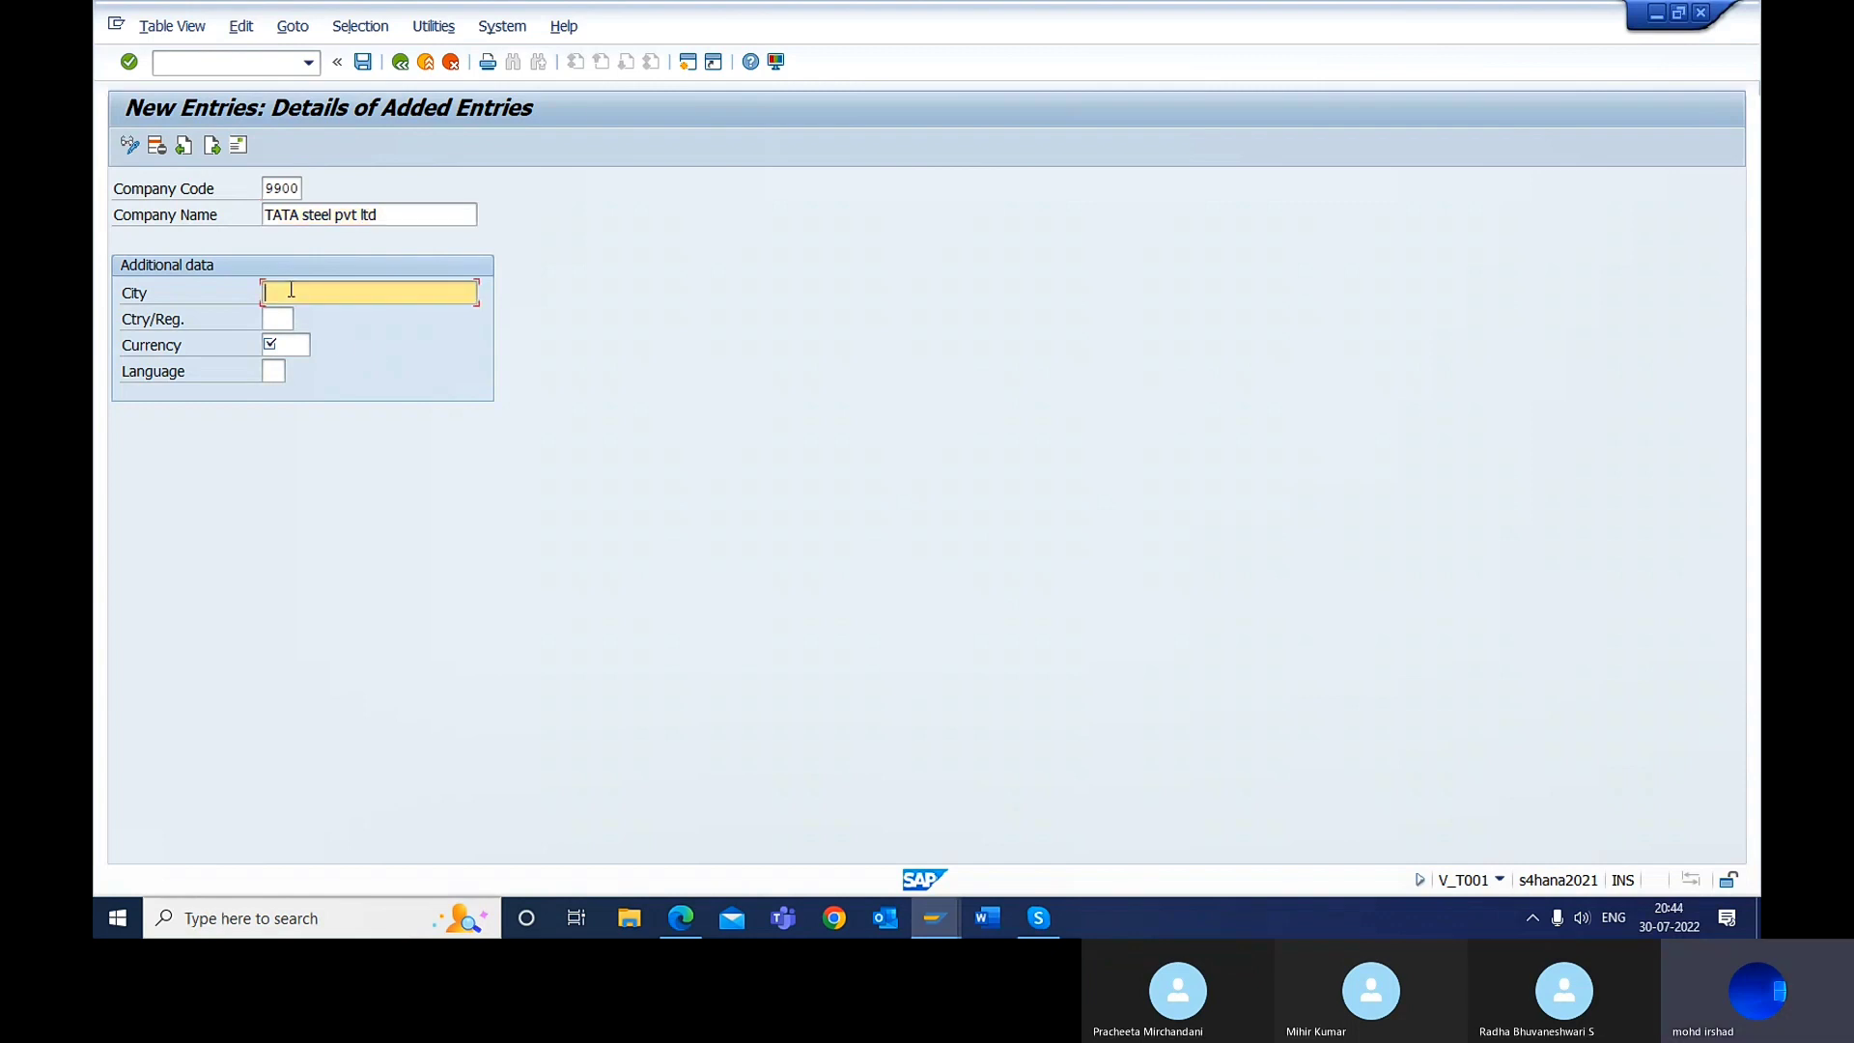
pyautogui.write('Jamshedpur')
# Step: Set the country/region of company code 9900 to IN (India) from the list of country keys
pyautogui.click(280, 310)
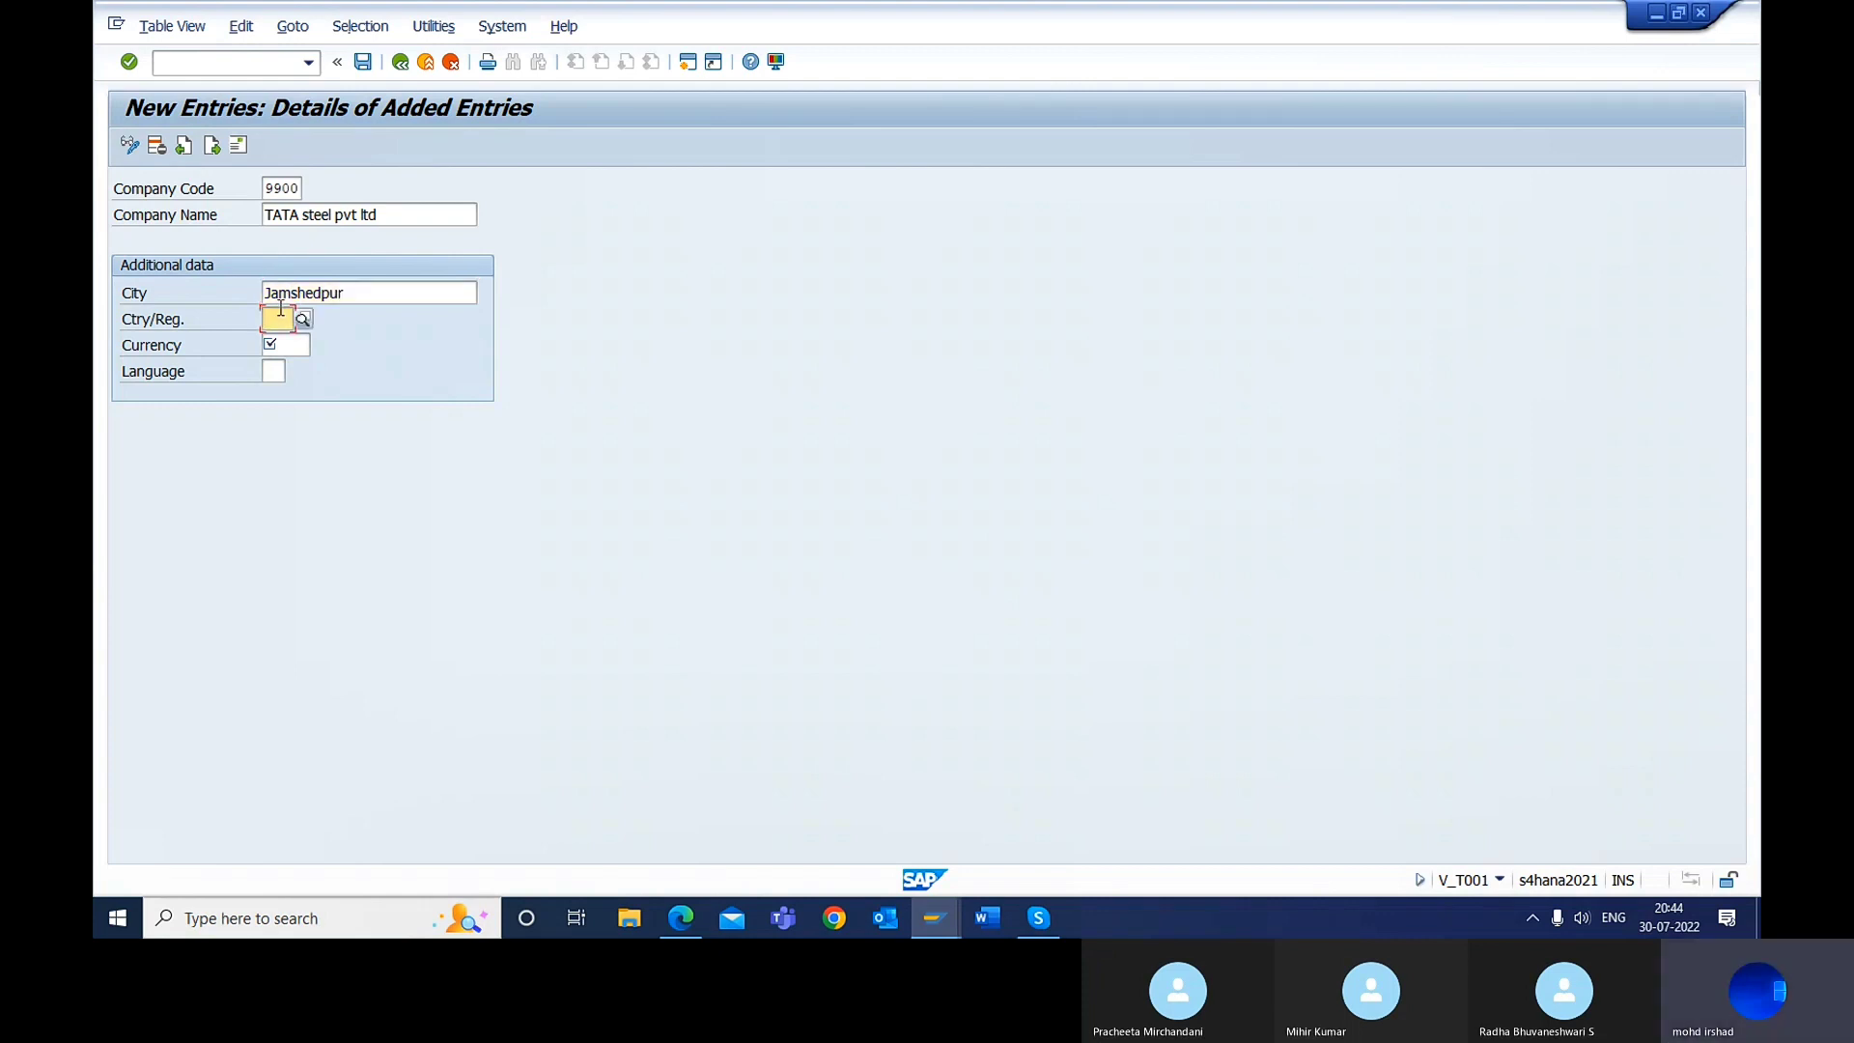
pyautogui.write('in')
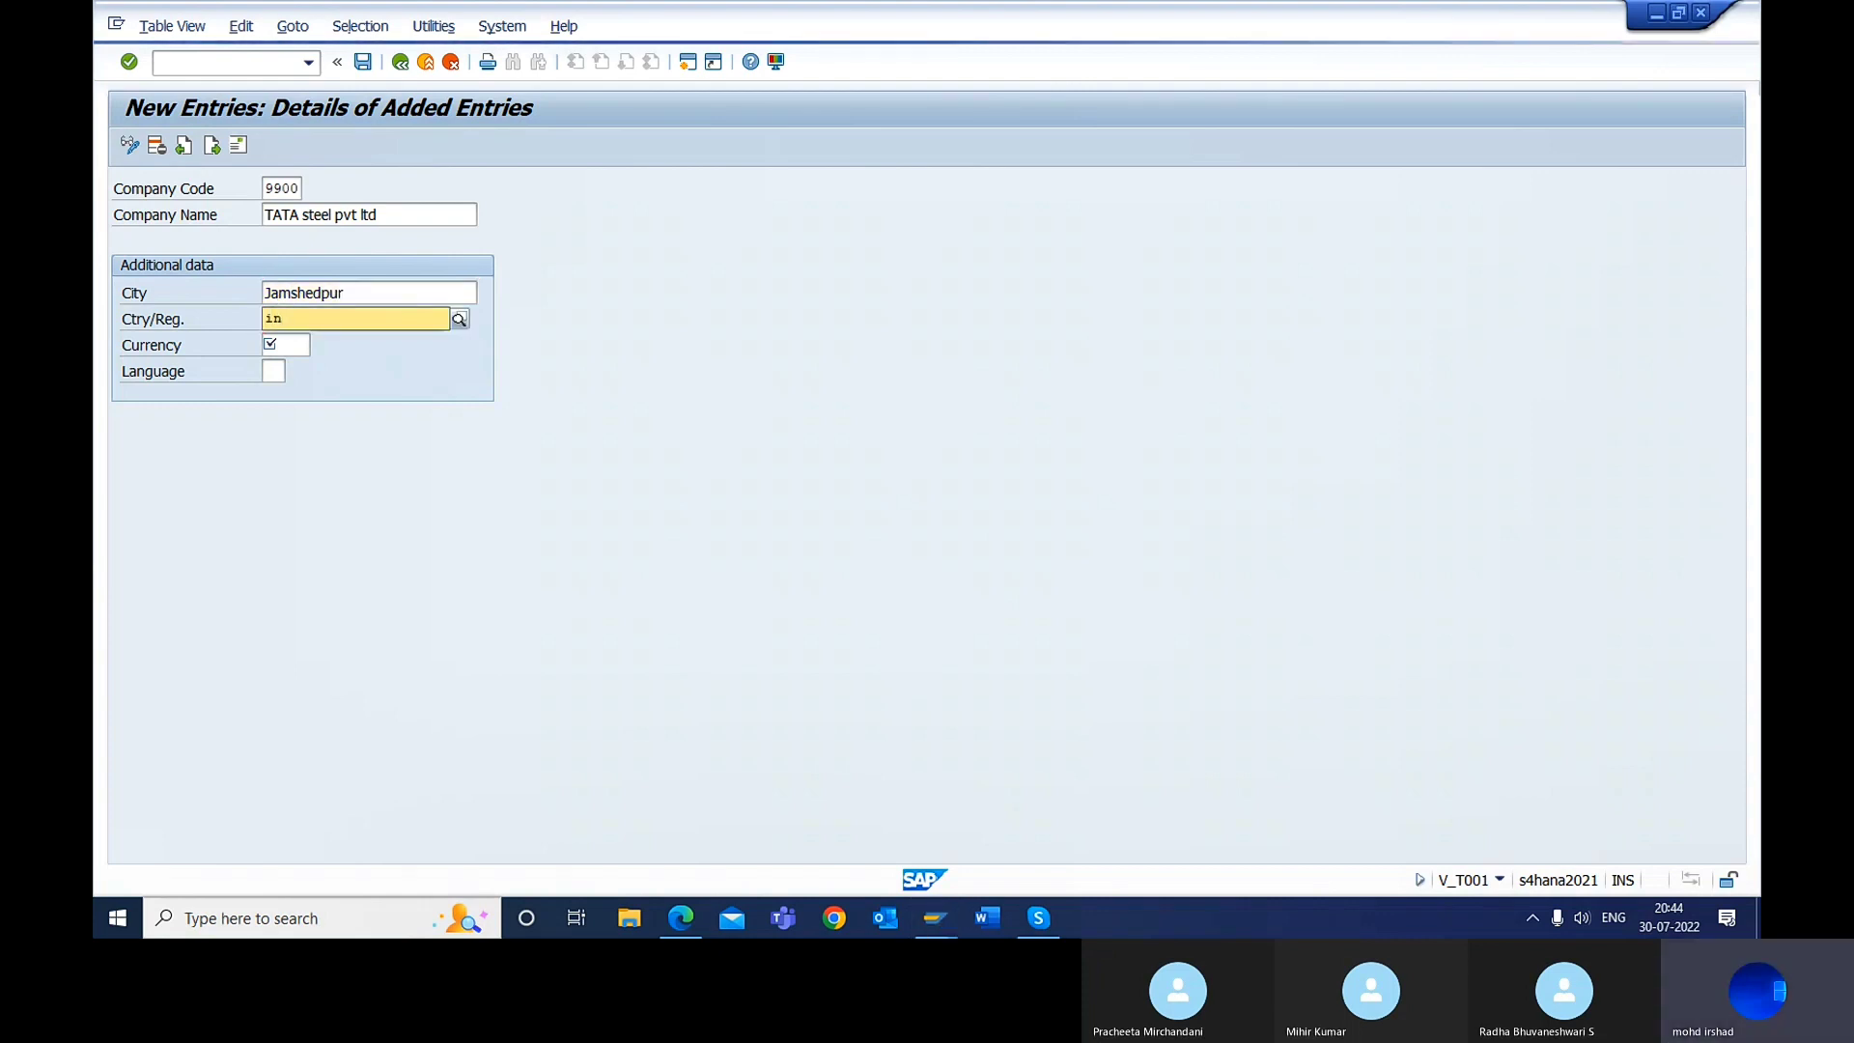
pyautogui.click(459, 319)
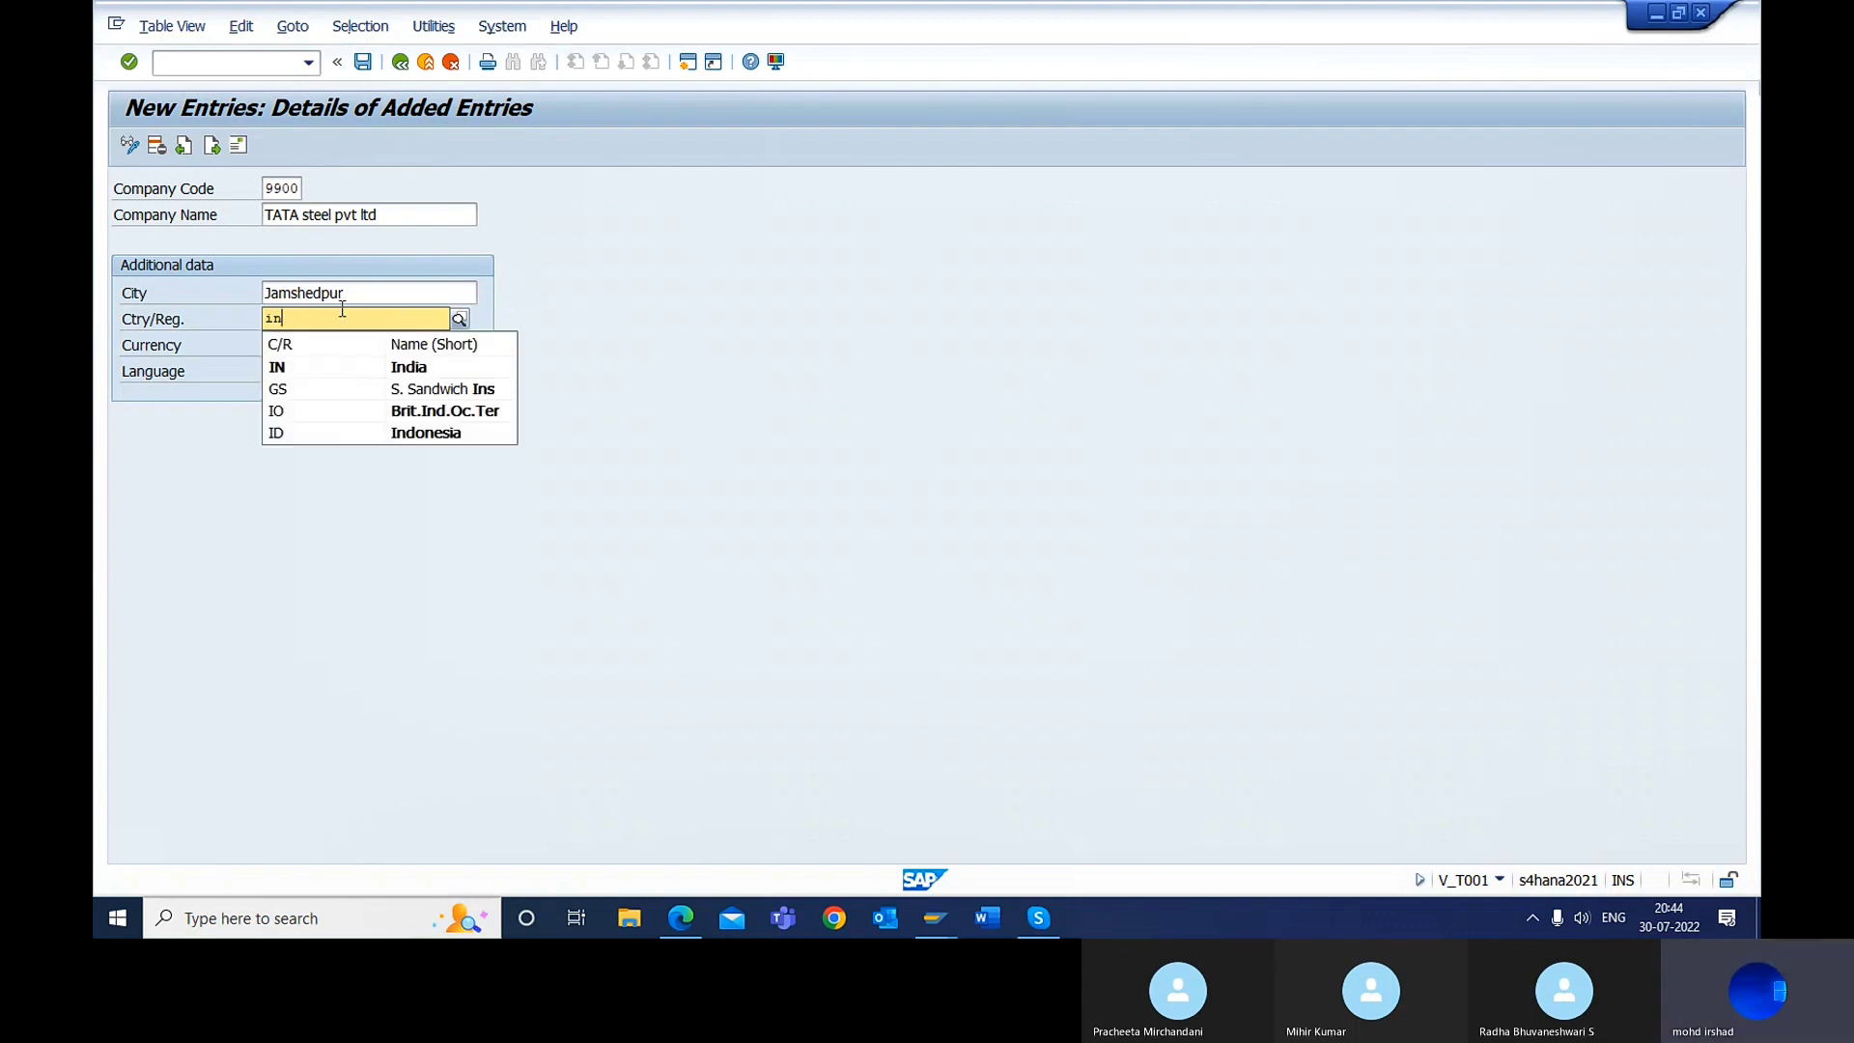
pyautogui.click(373, 294)
pyautogui.click(287, 320)
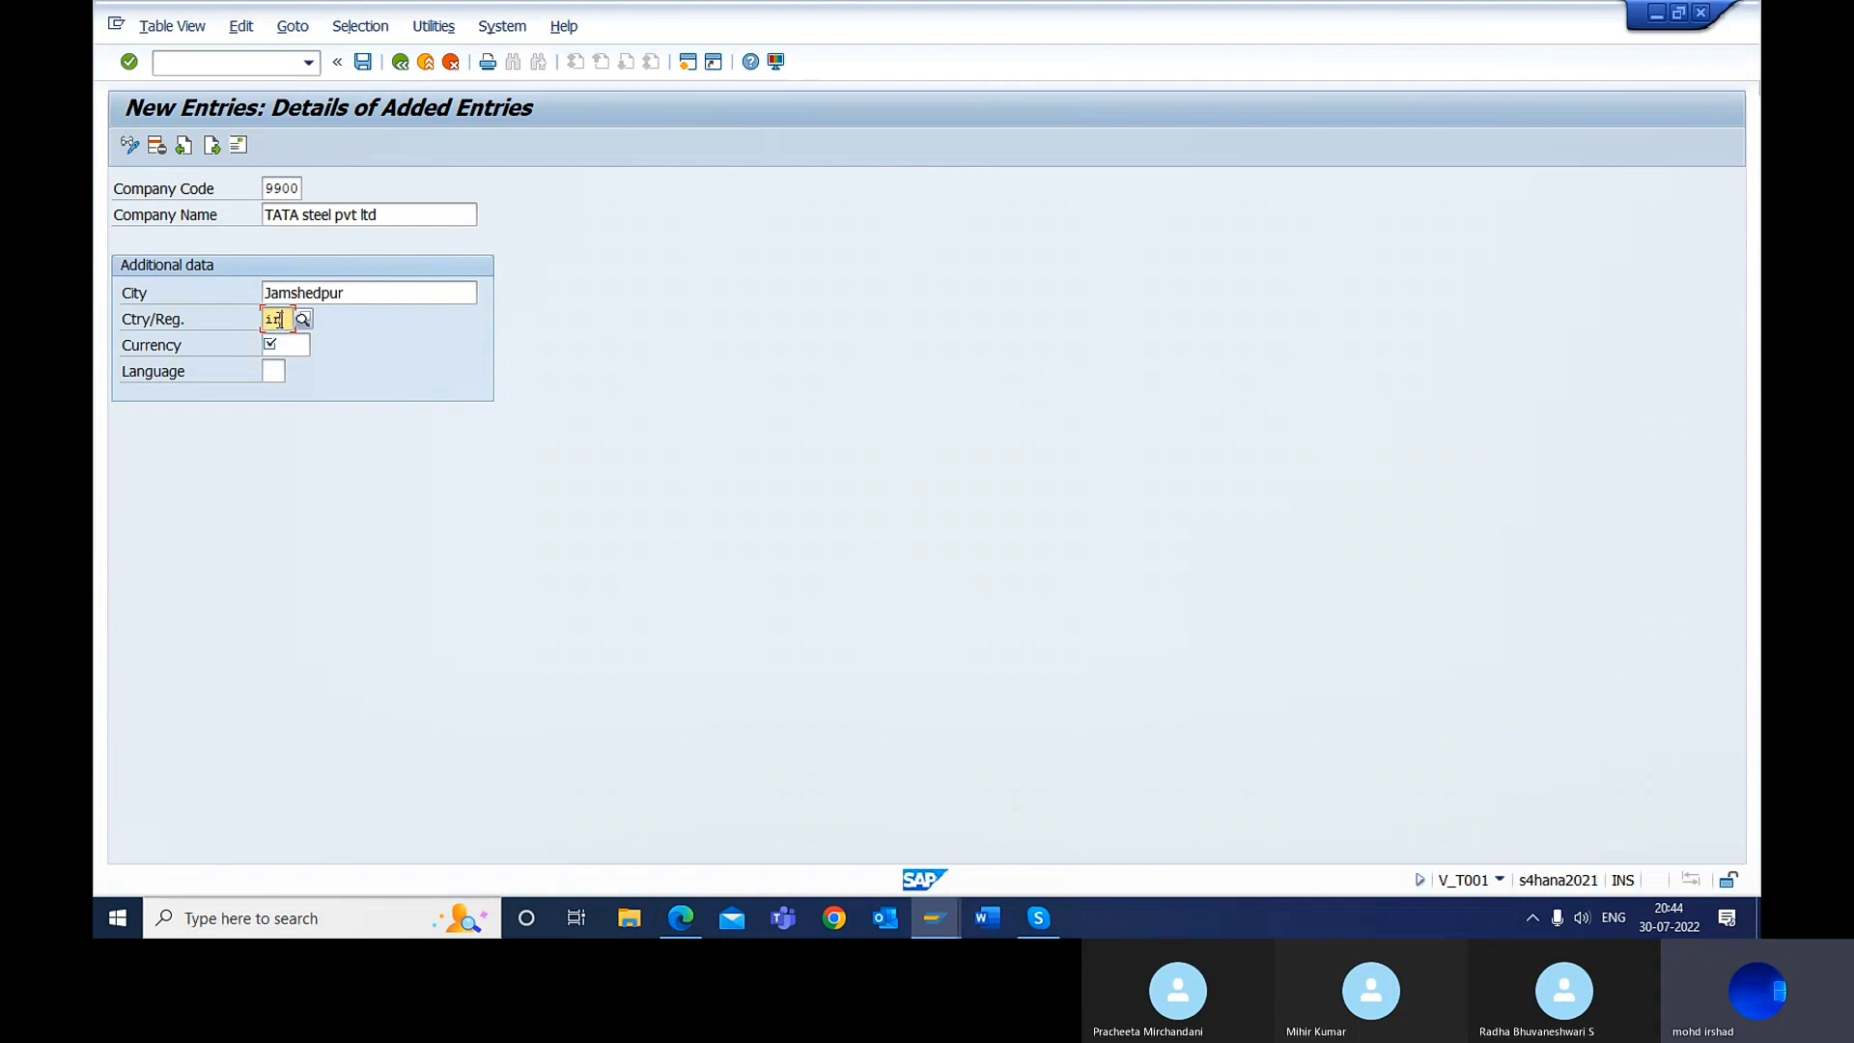
pyautogui.click(302, 319)
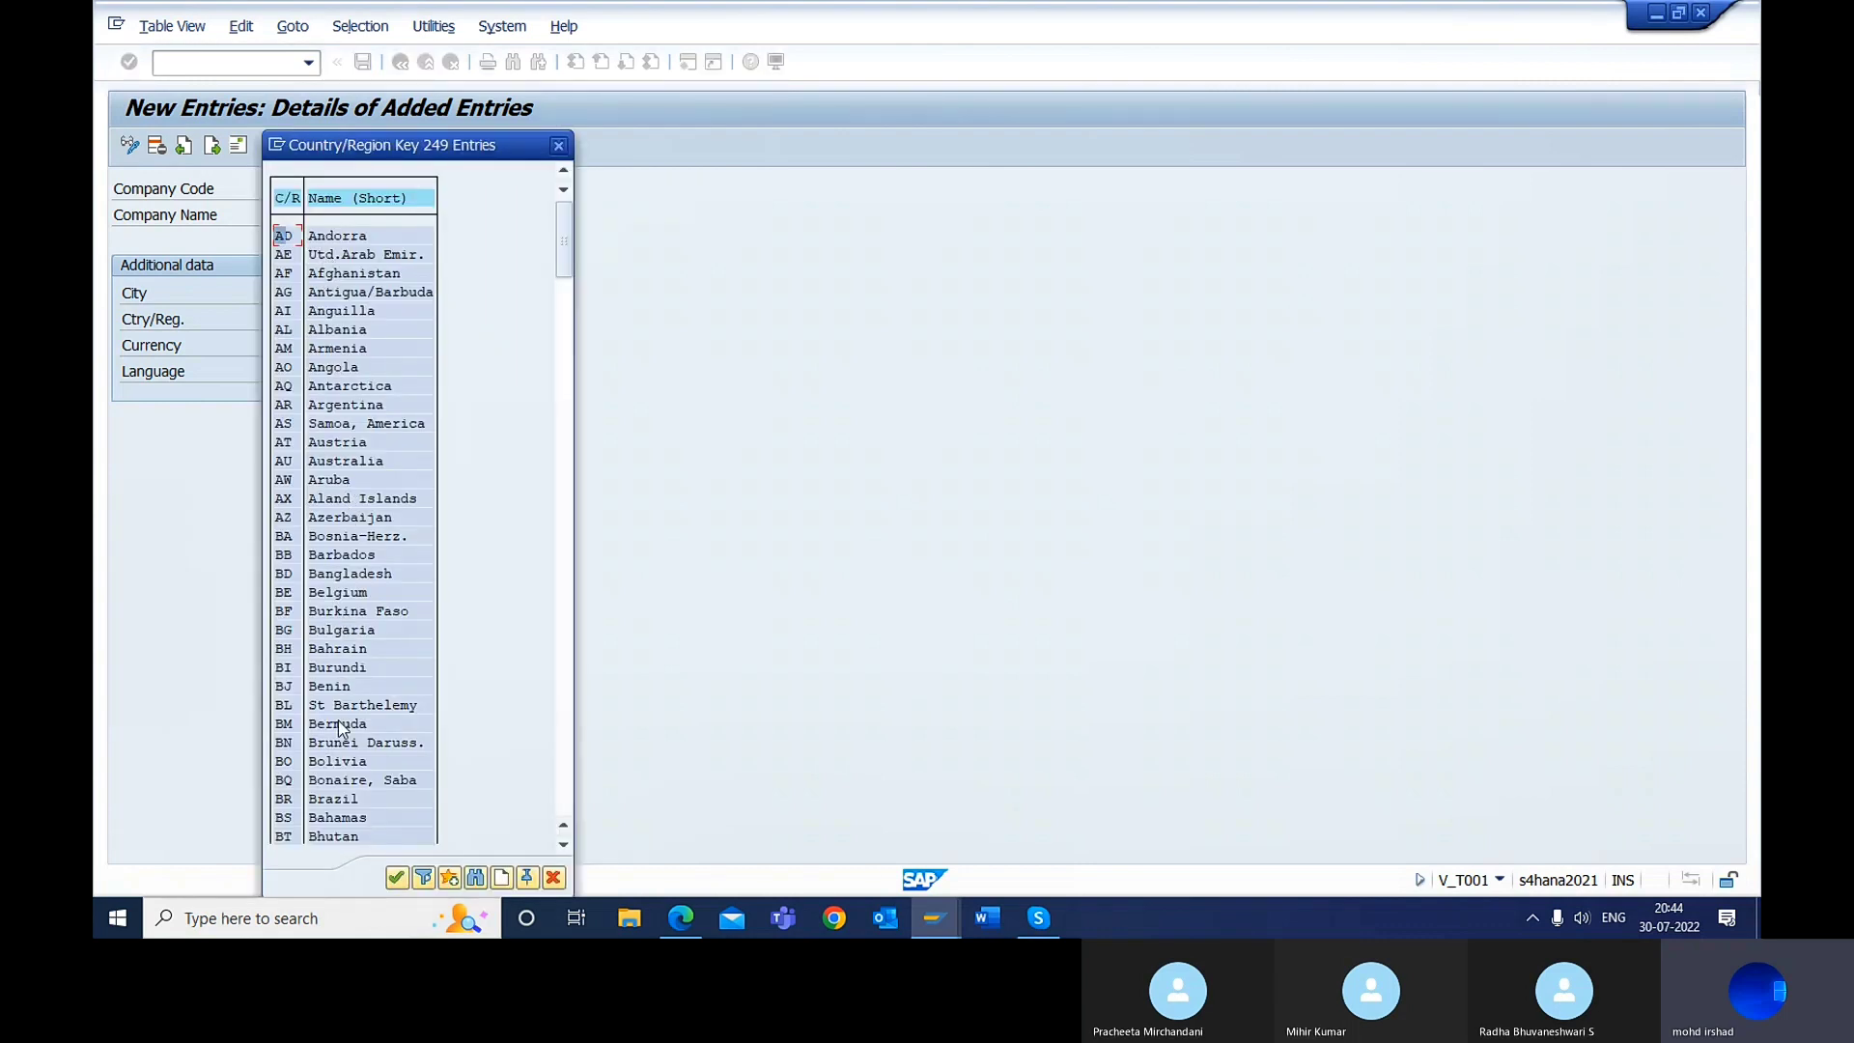
pyautogui.scroll(-1, 336, 792)
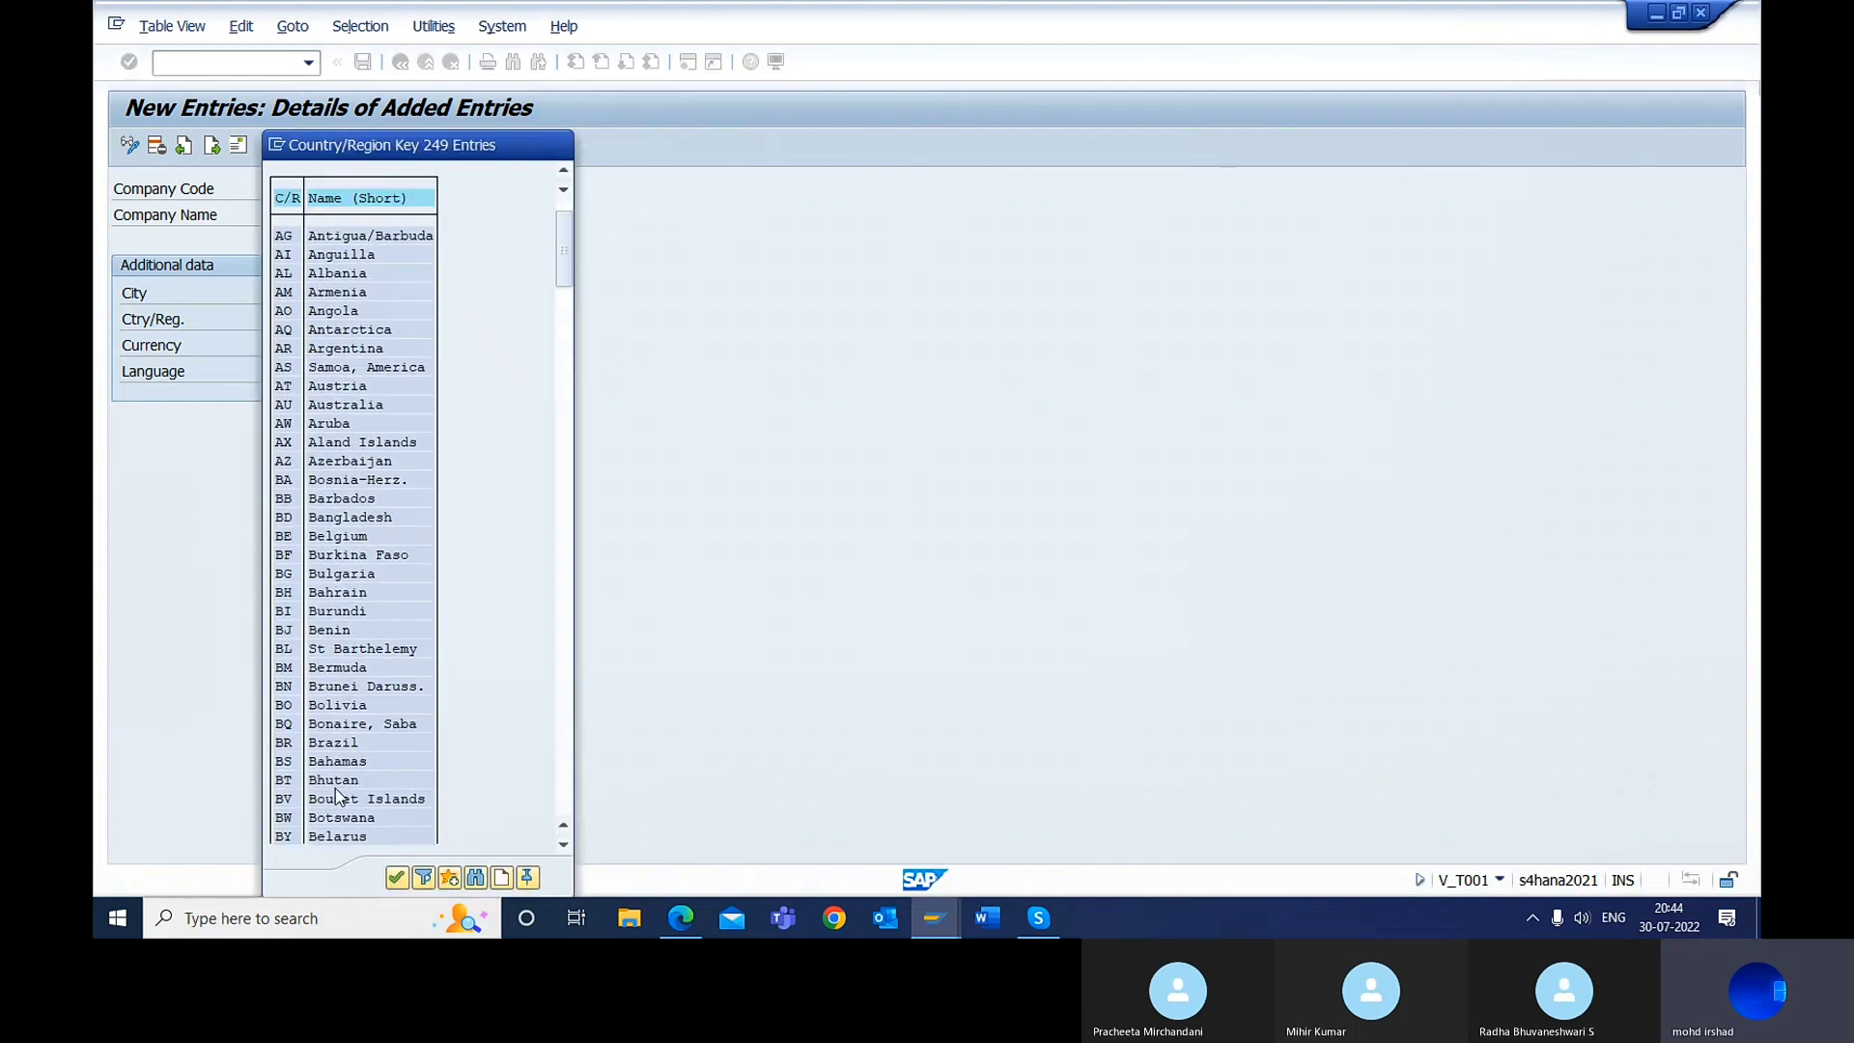
pyautogui.scroll(-3, 334, 788)
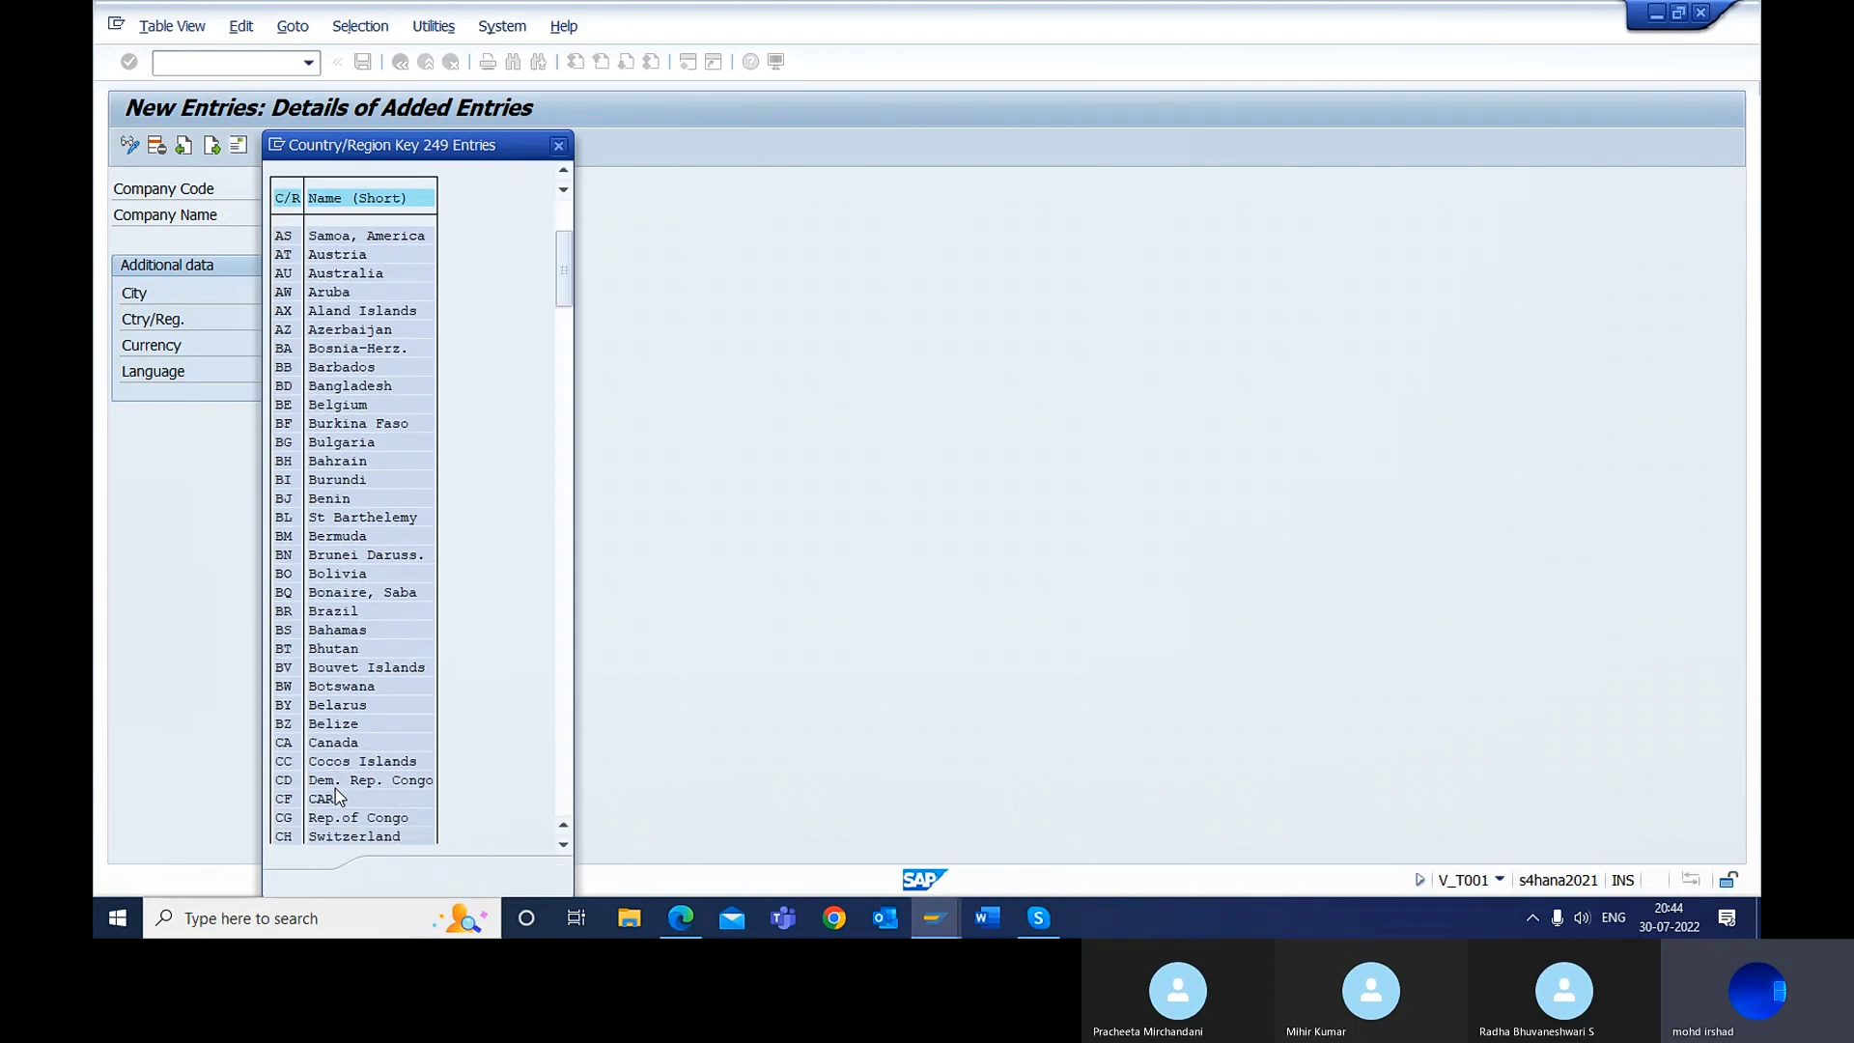
pyautogui.scroll(-4, 334, 788)
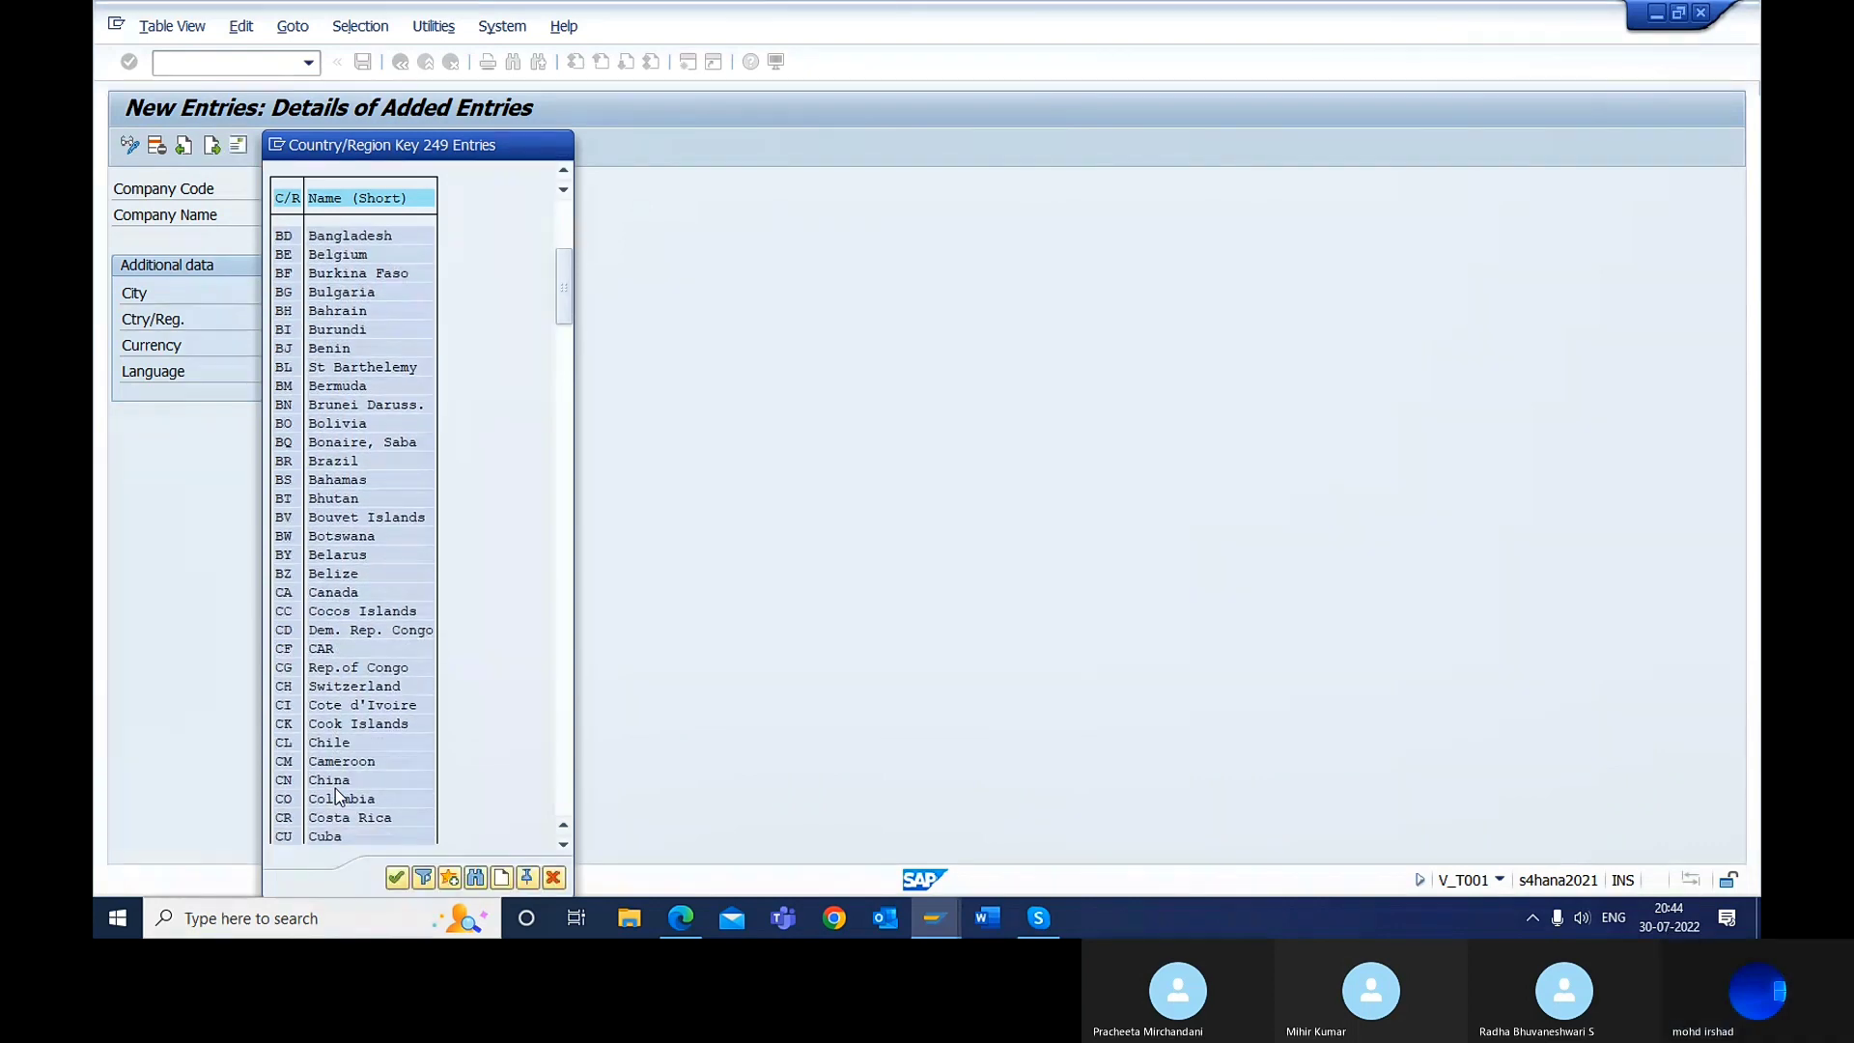
pyautogui.scroll(-3, 334, 788)
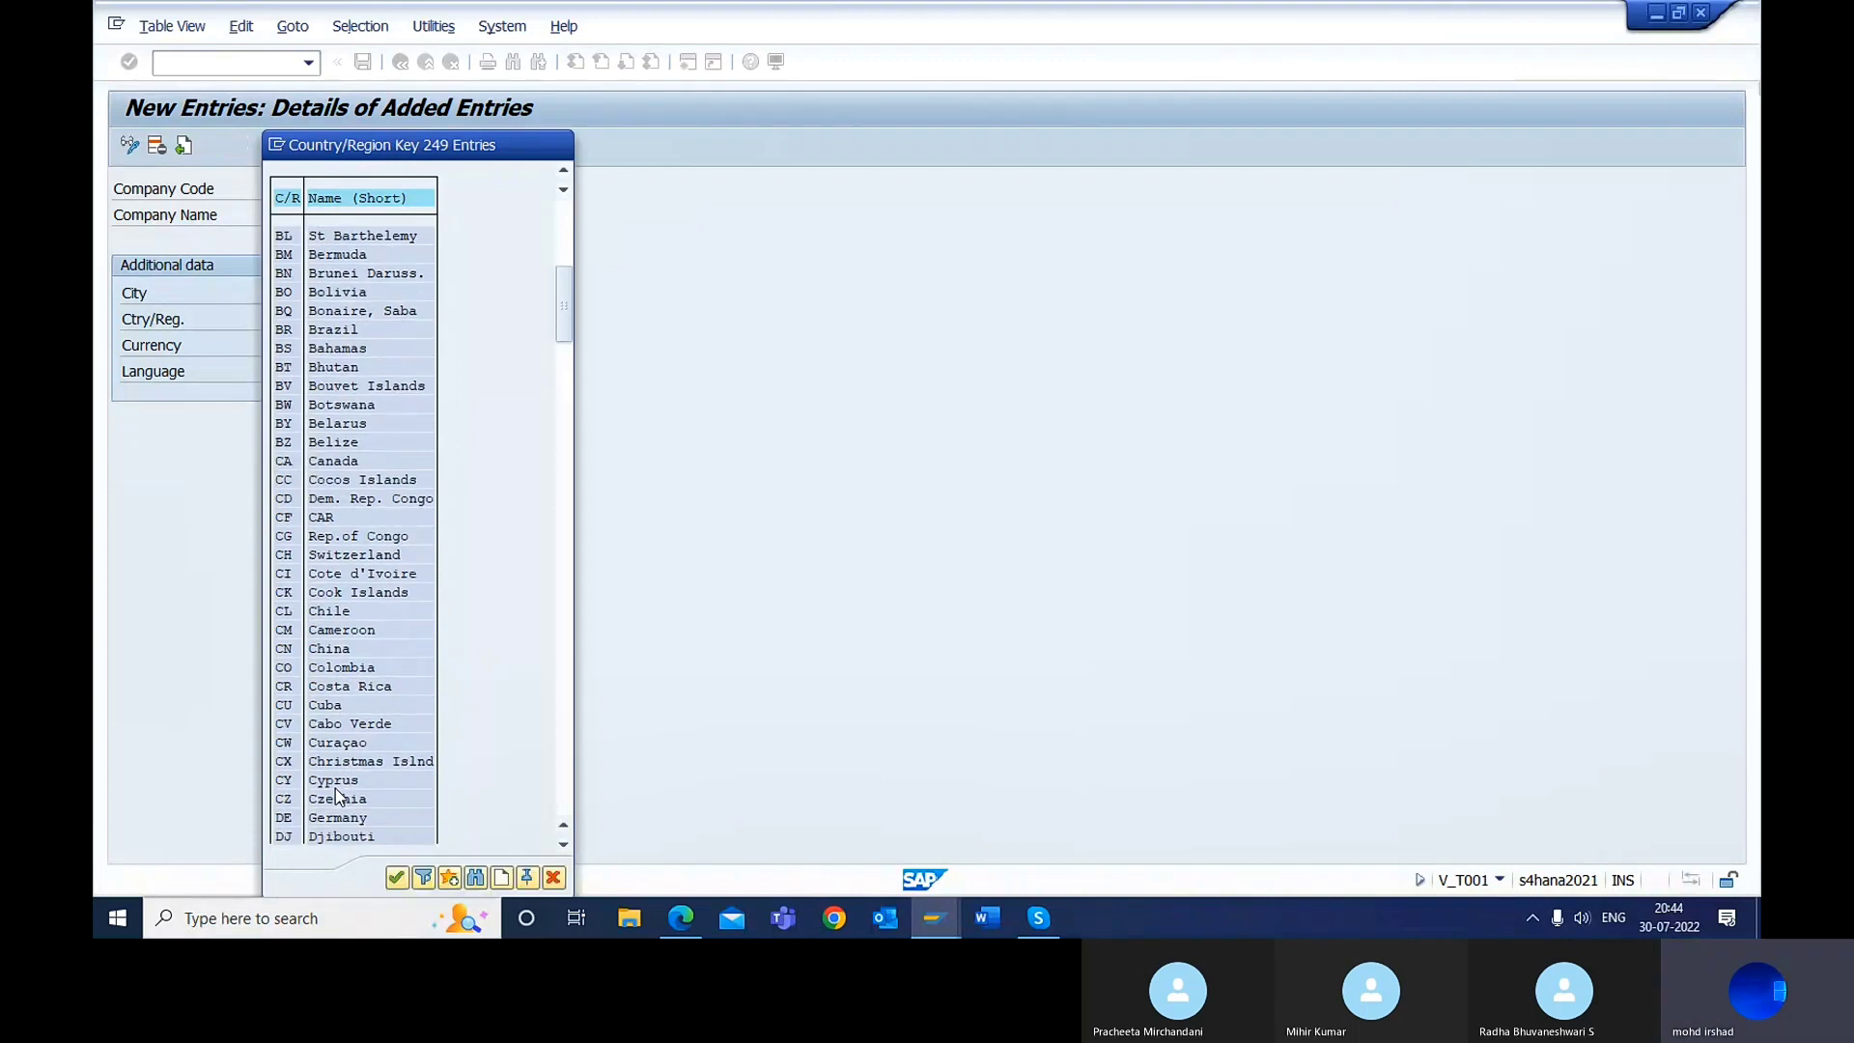
pyautogui.scroll(-1, 334, 788)
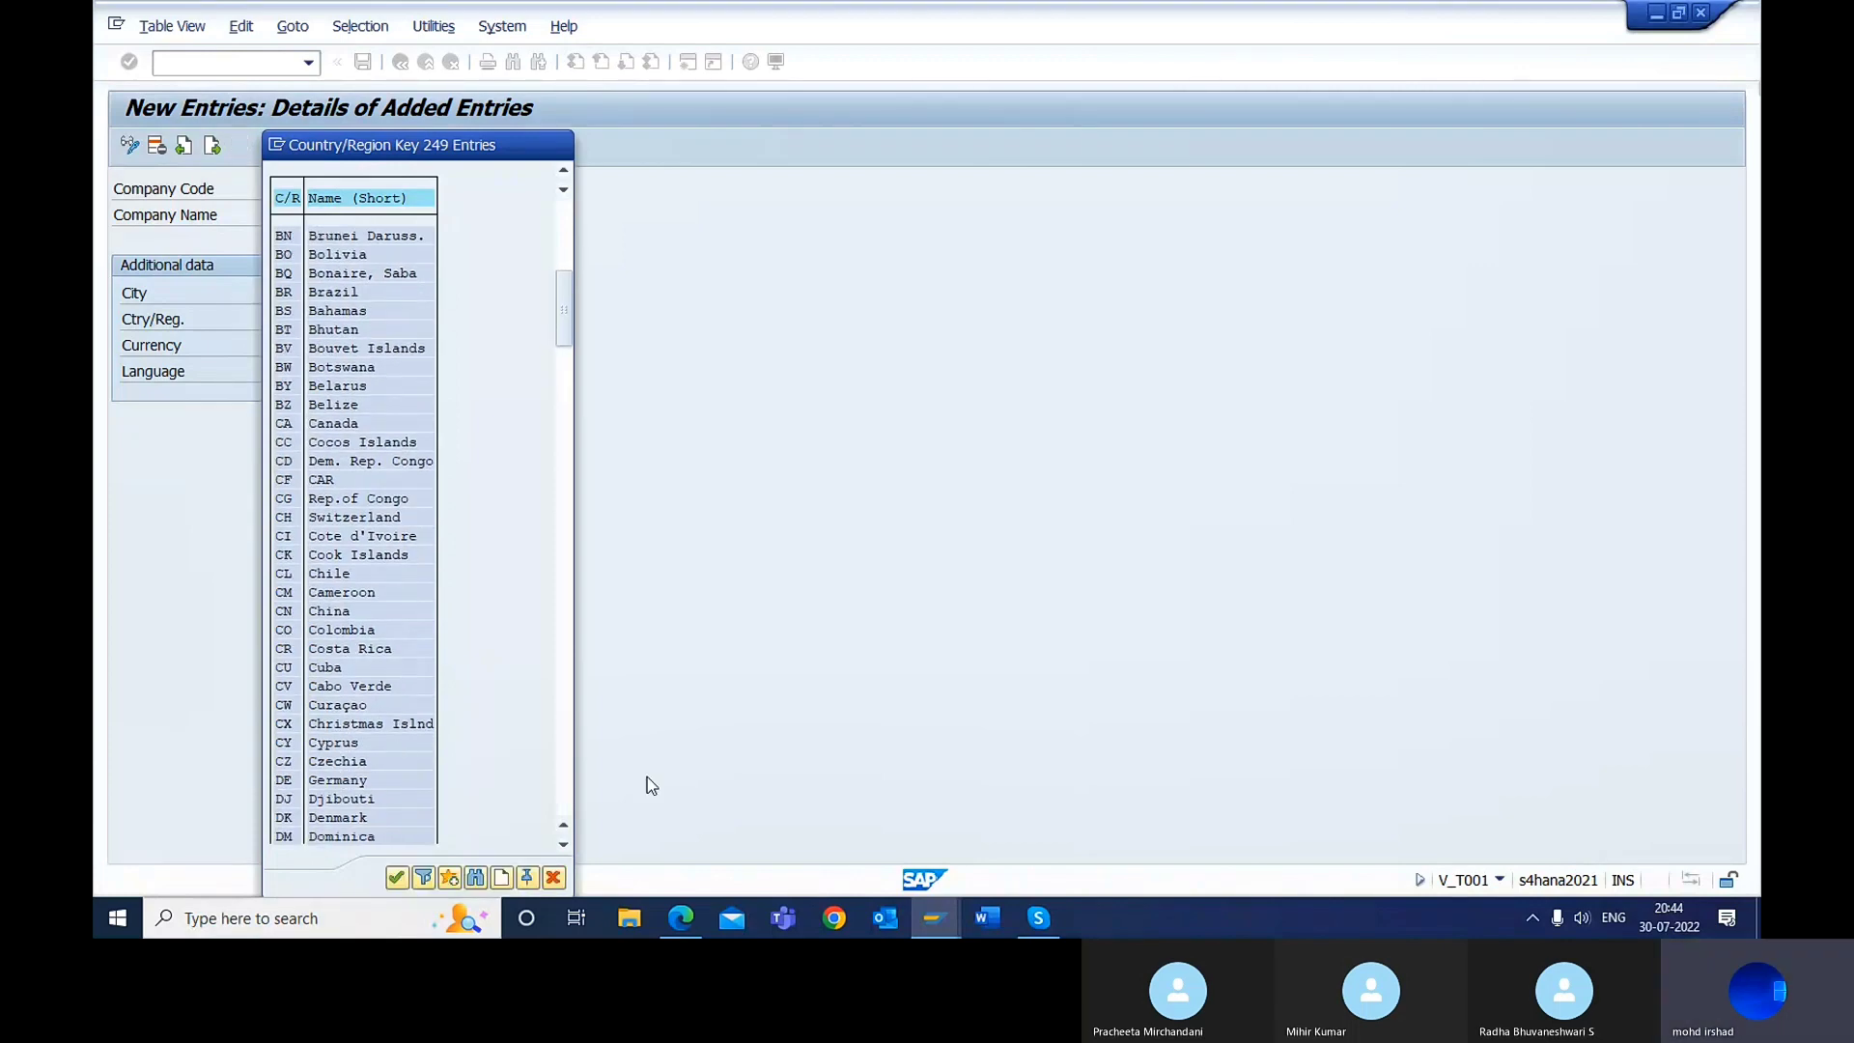
pyautogui.click(566, 768)
pyautogui.click(567, 770)
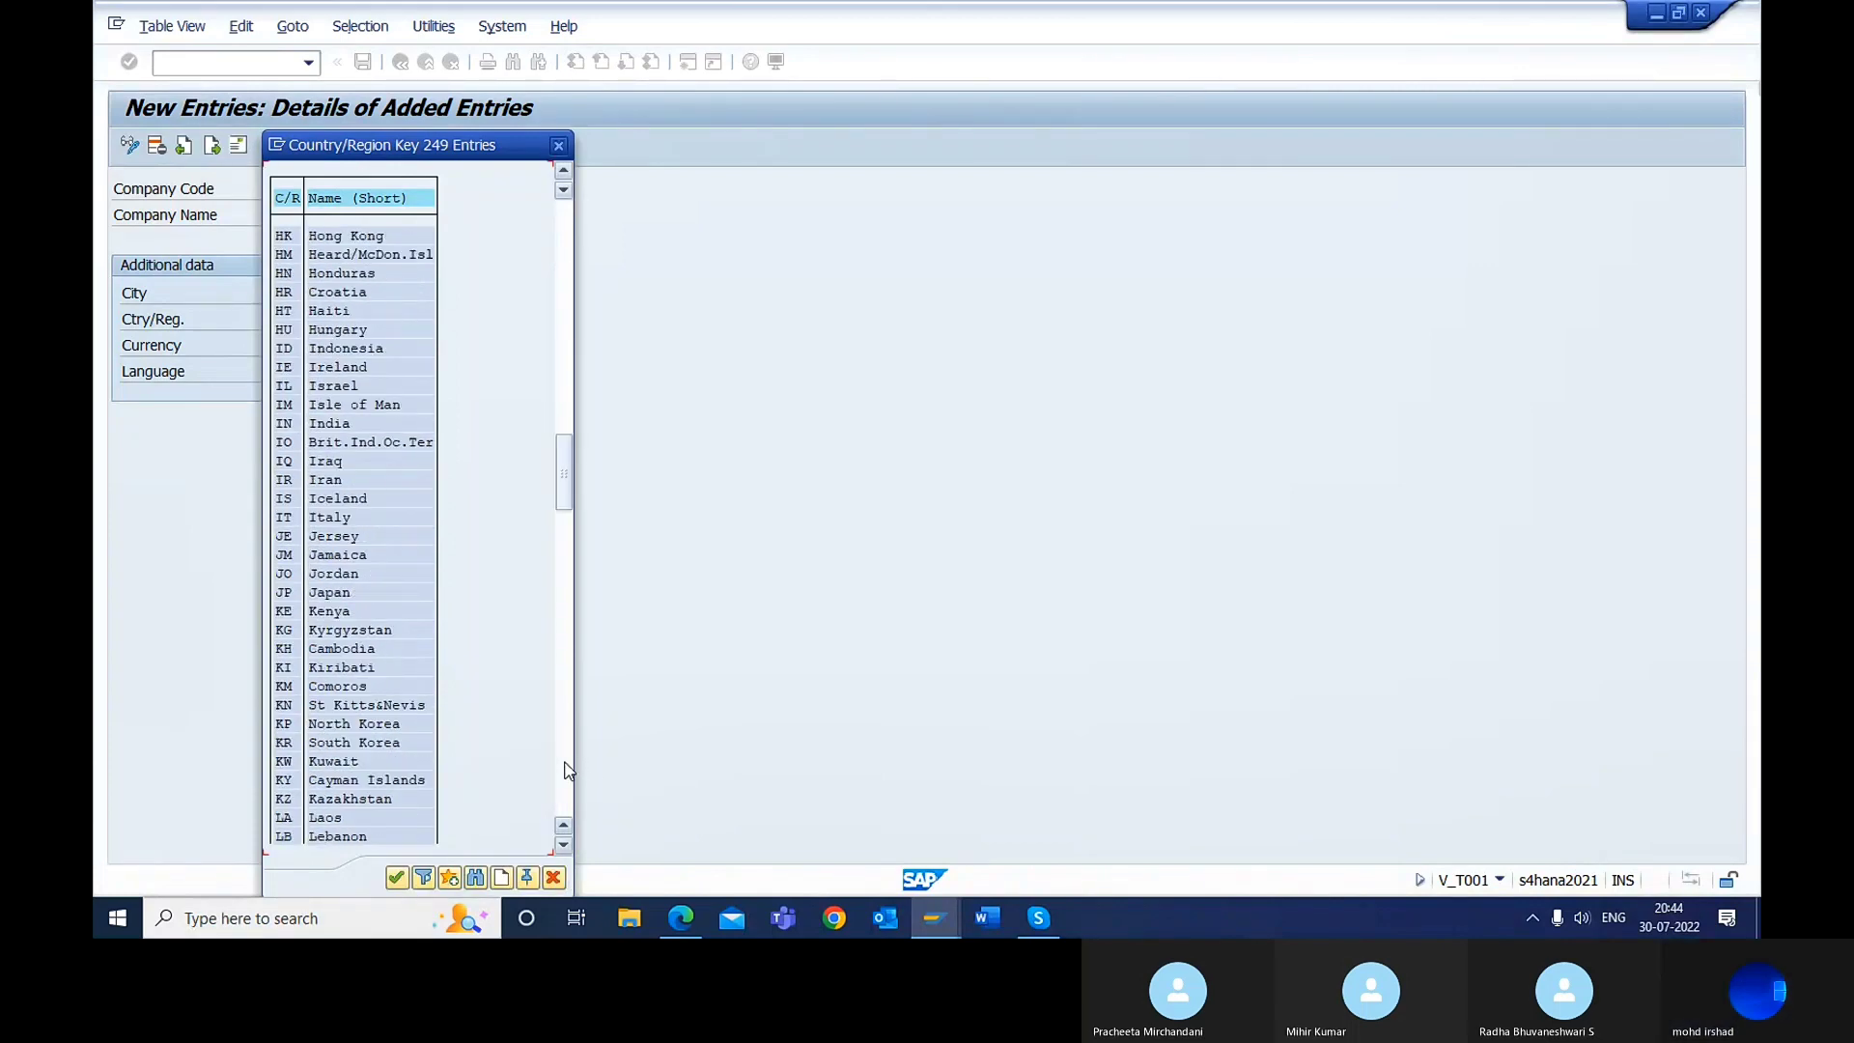
pyautogui.doubleClick(290, 422)
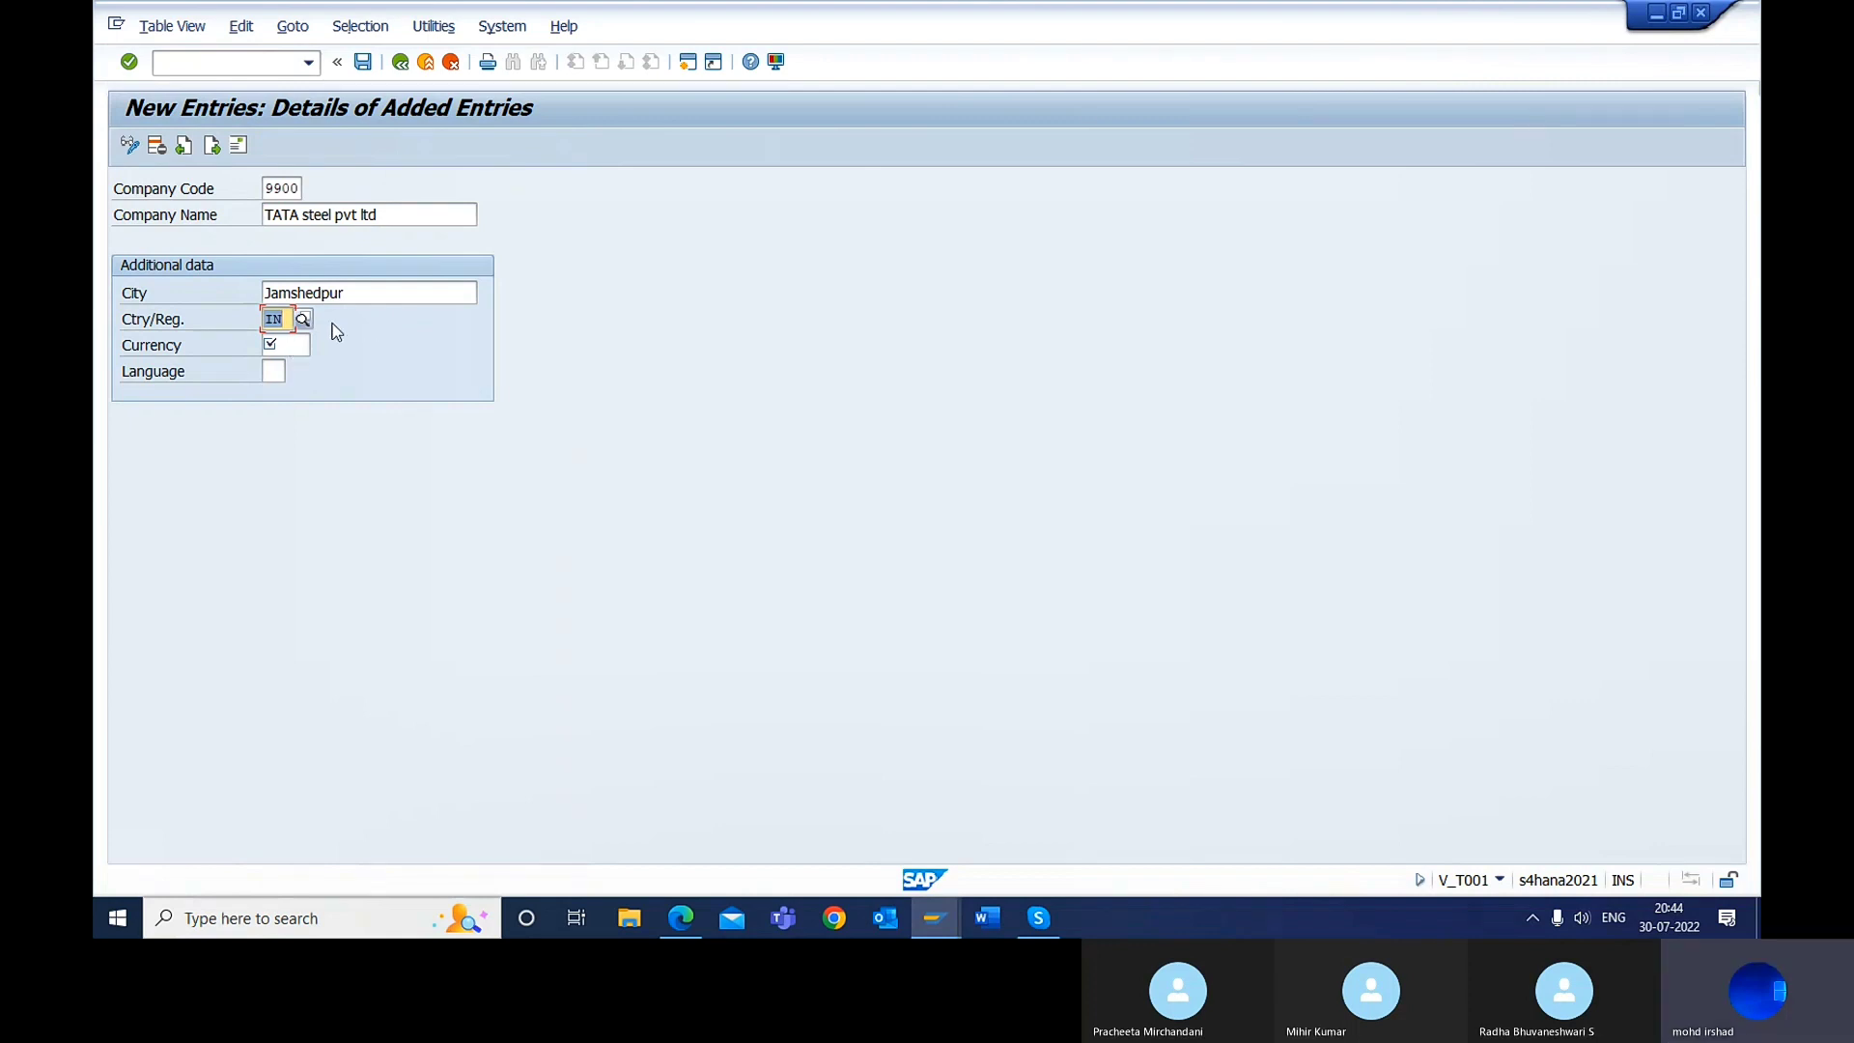
# Step: Set the currency to INR and the language to EN, and save the new company code entry
pyautogui.click(274, 374)
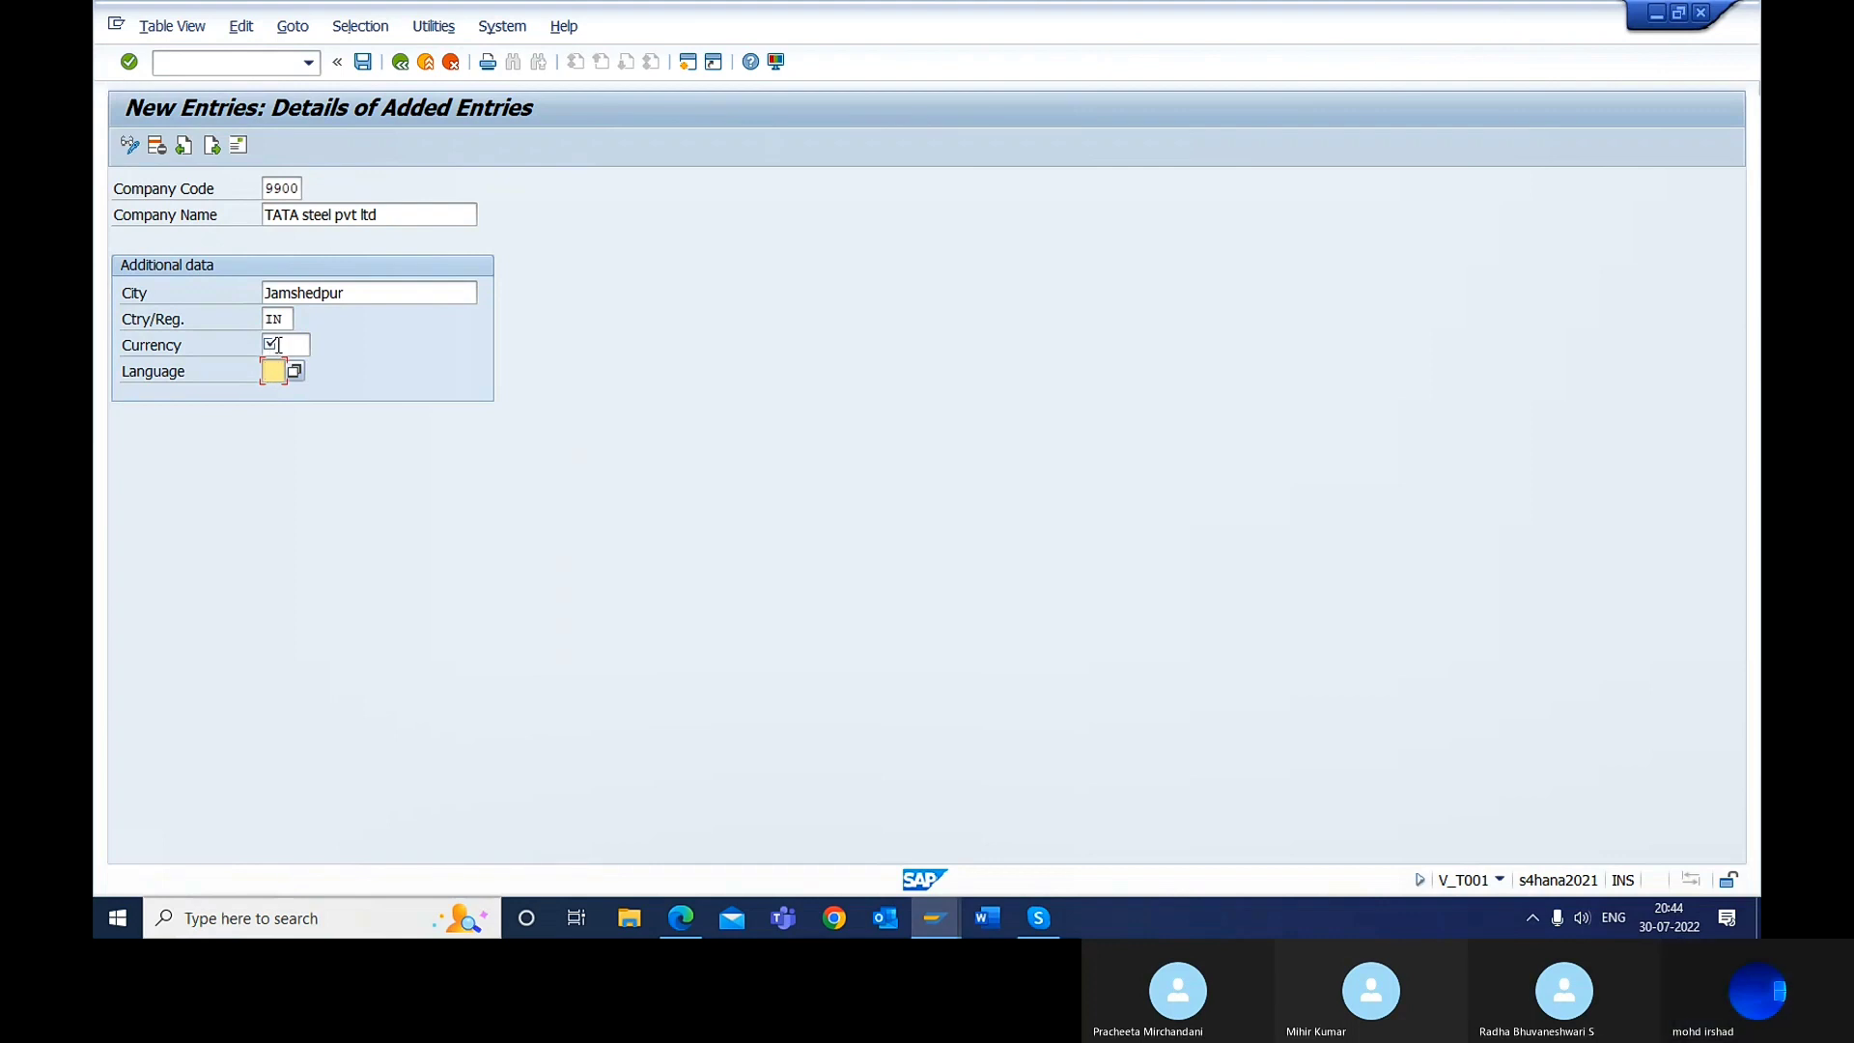
pyautogui.click(278, 344)
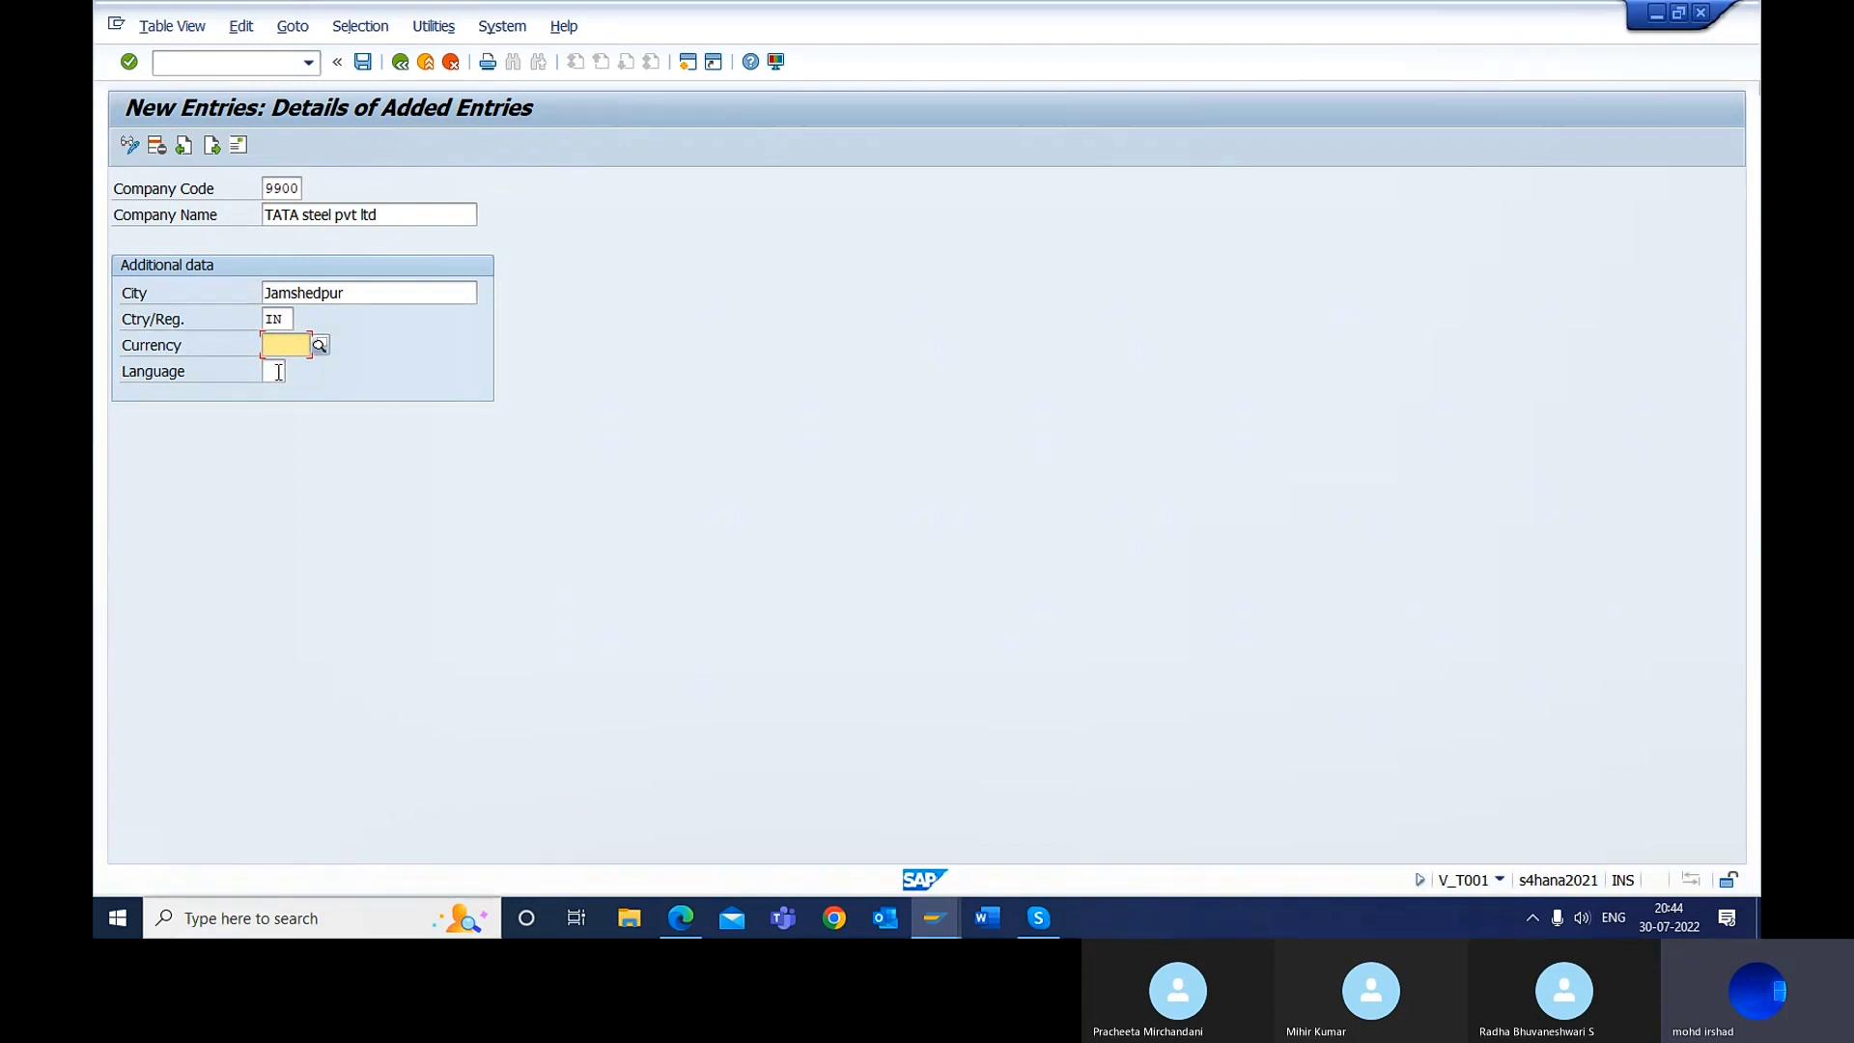
pyautogui.write('Inr')
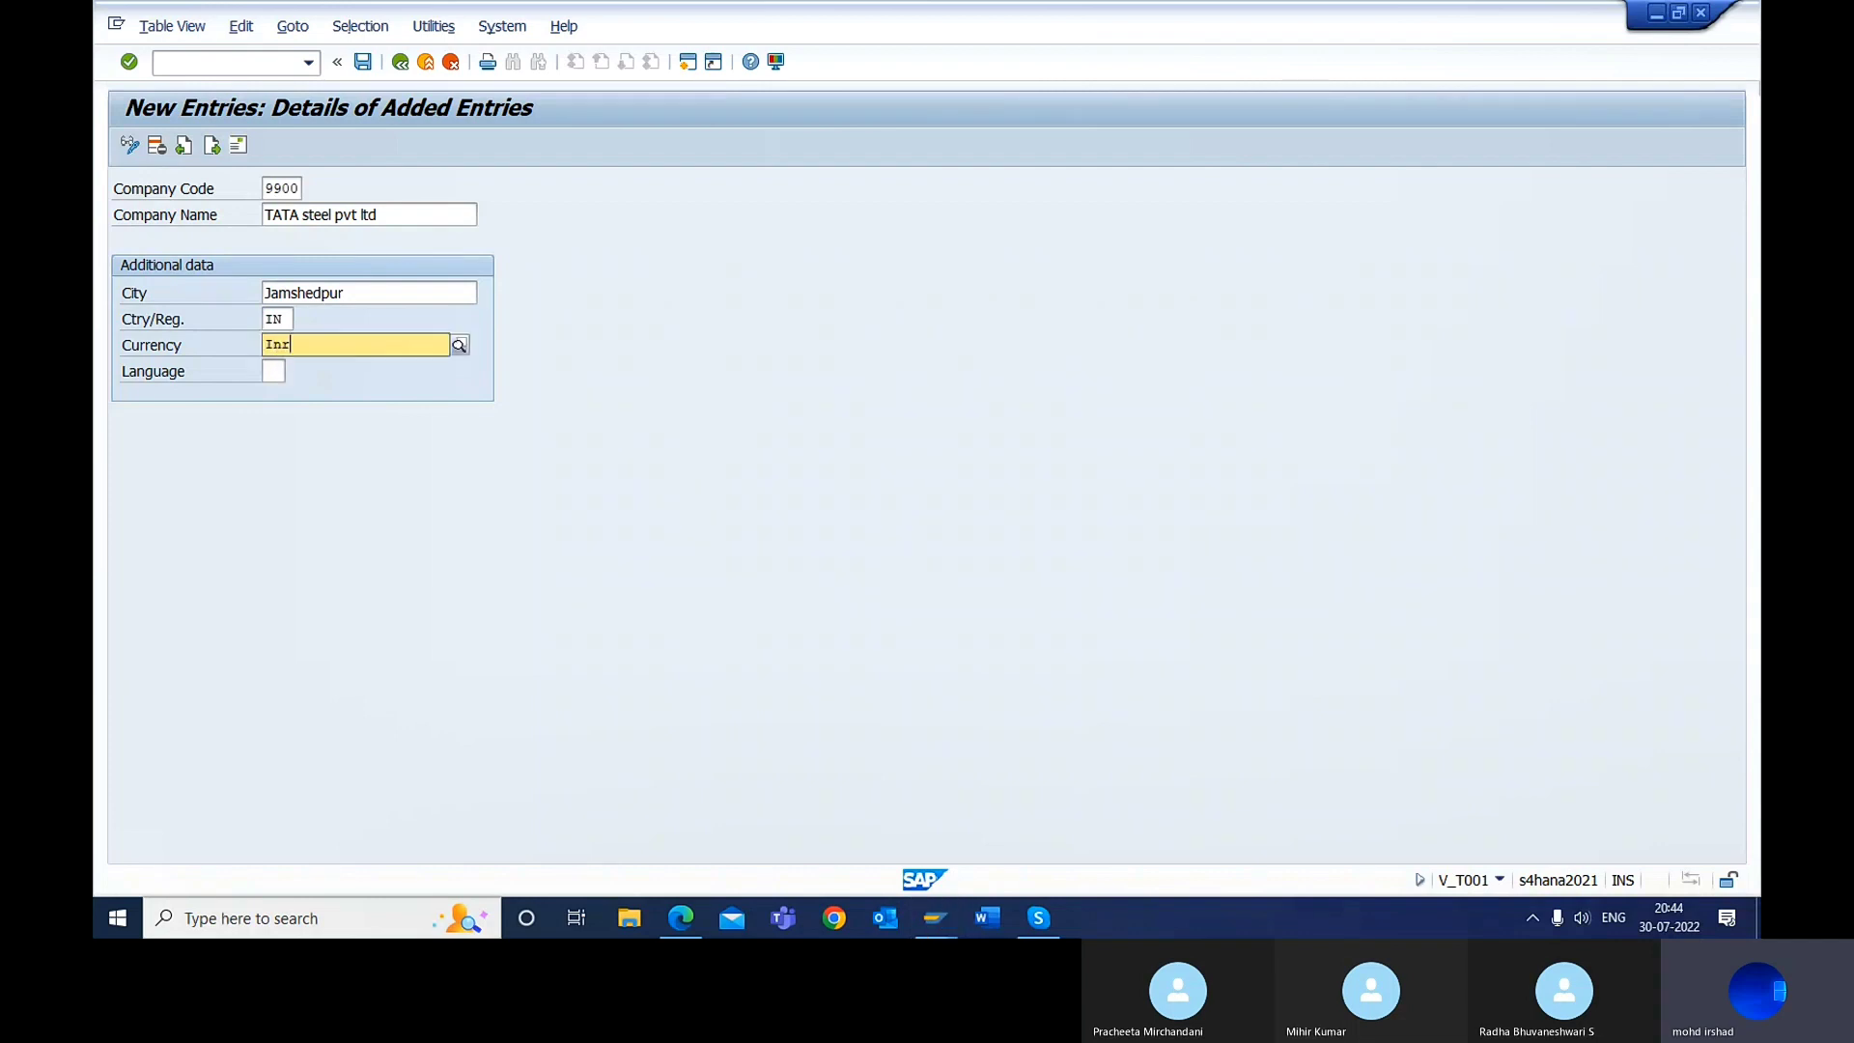
pyautogui.click(290, 393)
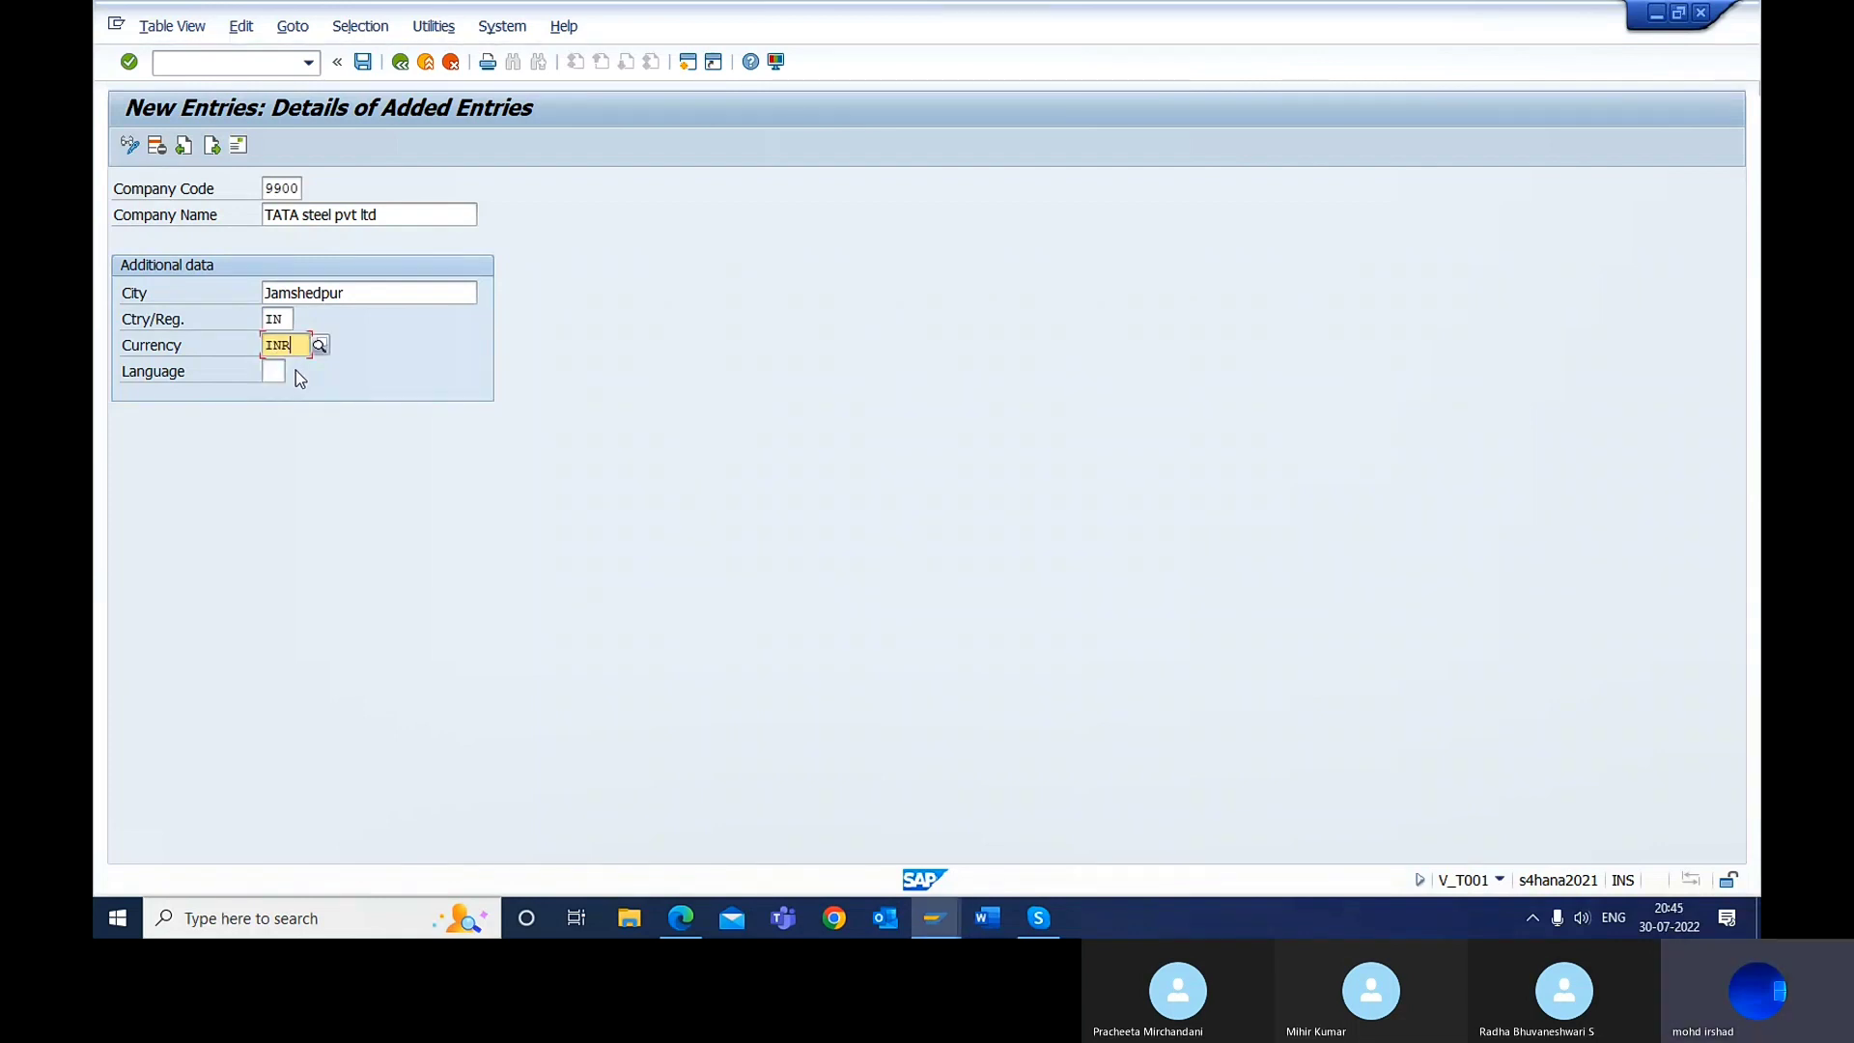
pyautogui.click(277, 370)
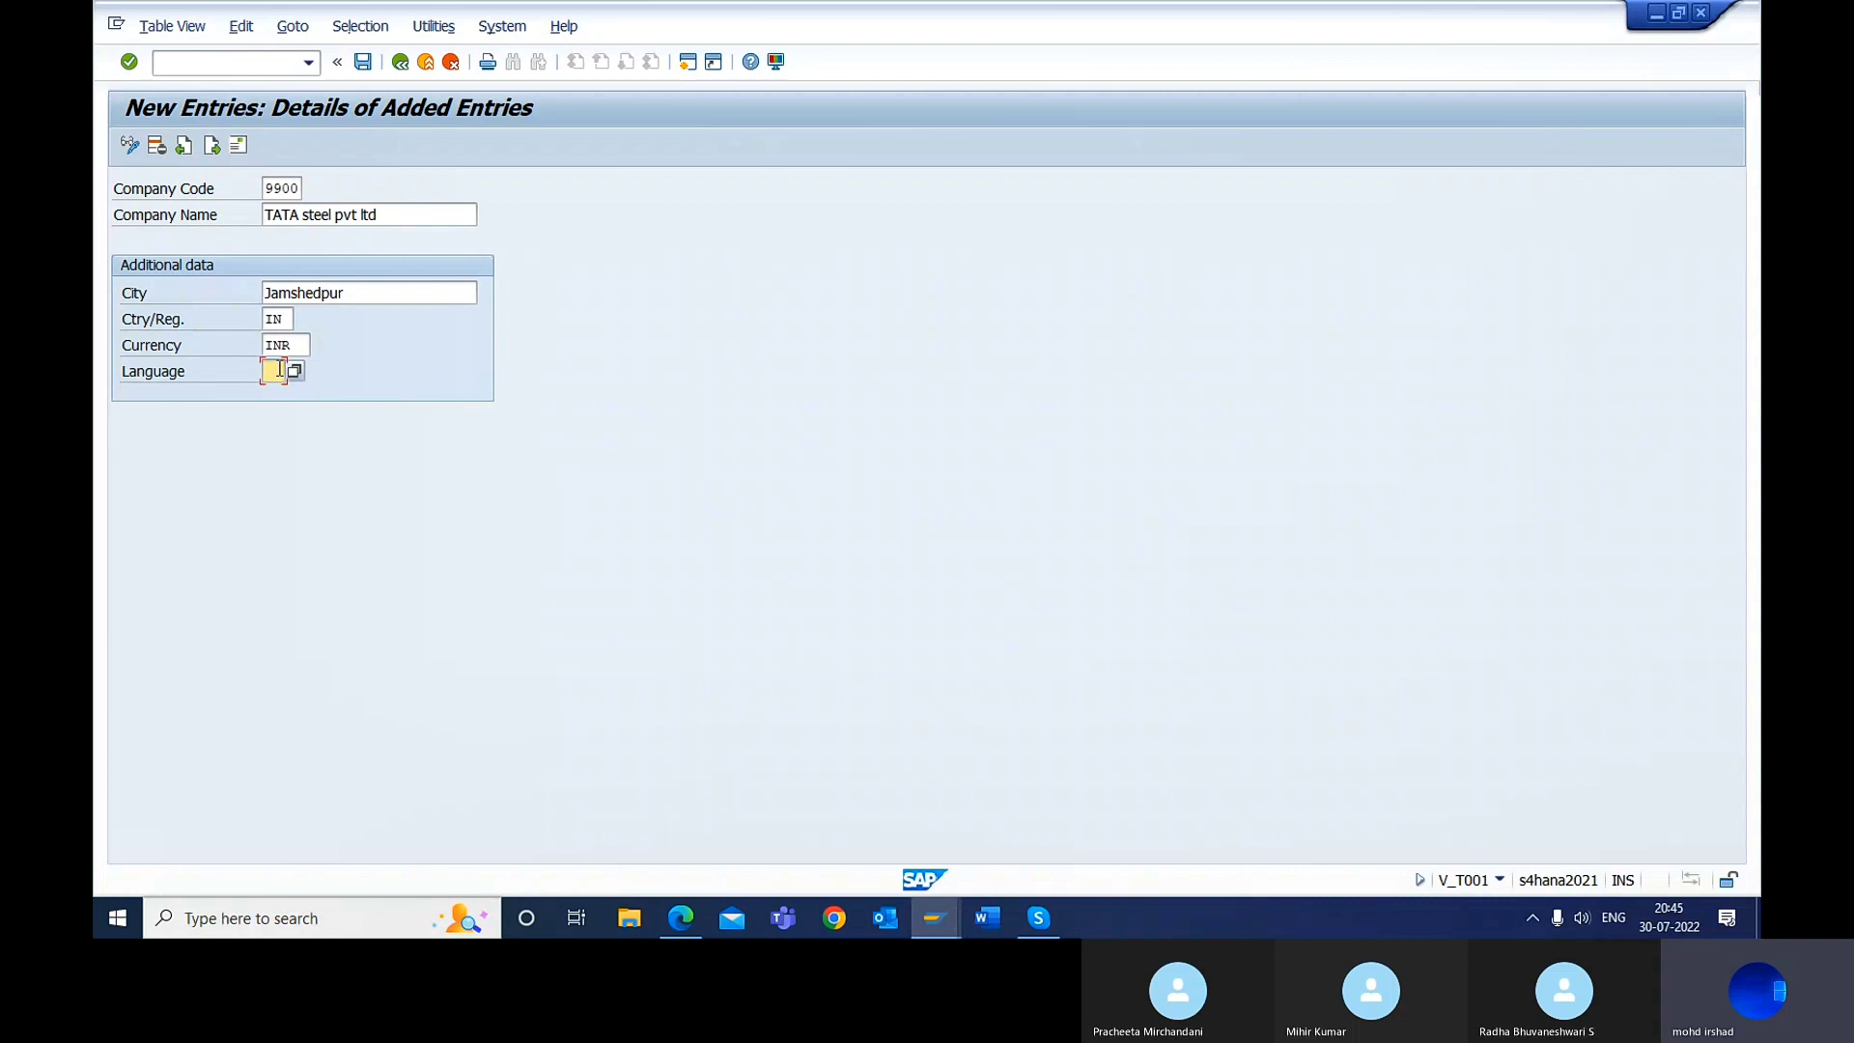
pyautogui.write('en')
pyautogui.press('Return')
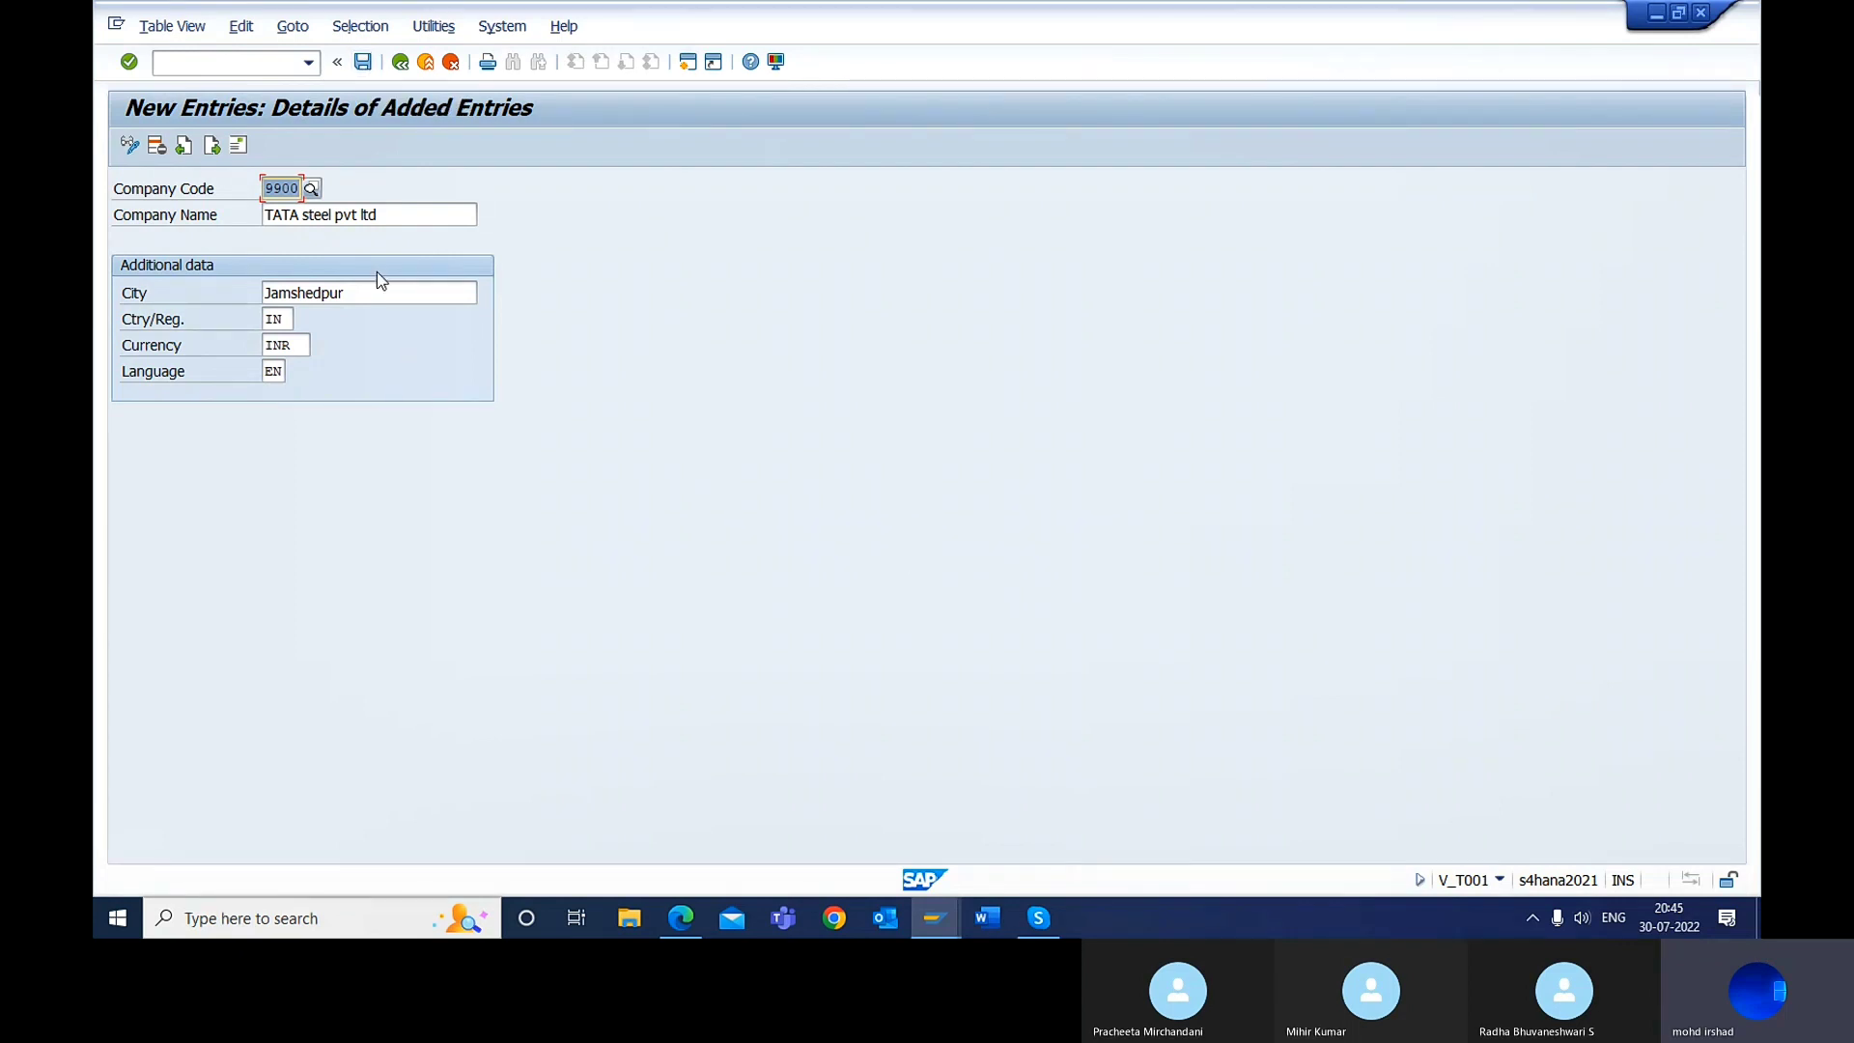
pyautogui.click(363, 62)
pyautogui.moveTo(464, 117); pyautogui.dragTo(1007, 61)
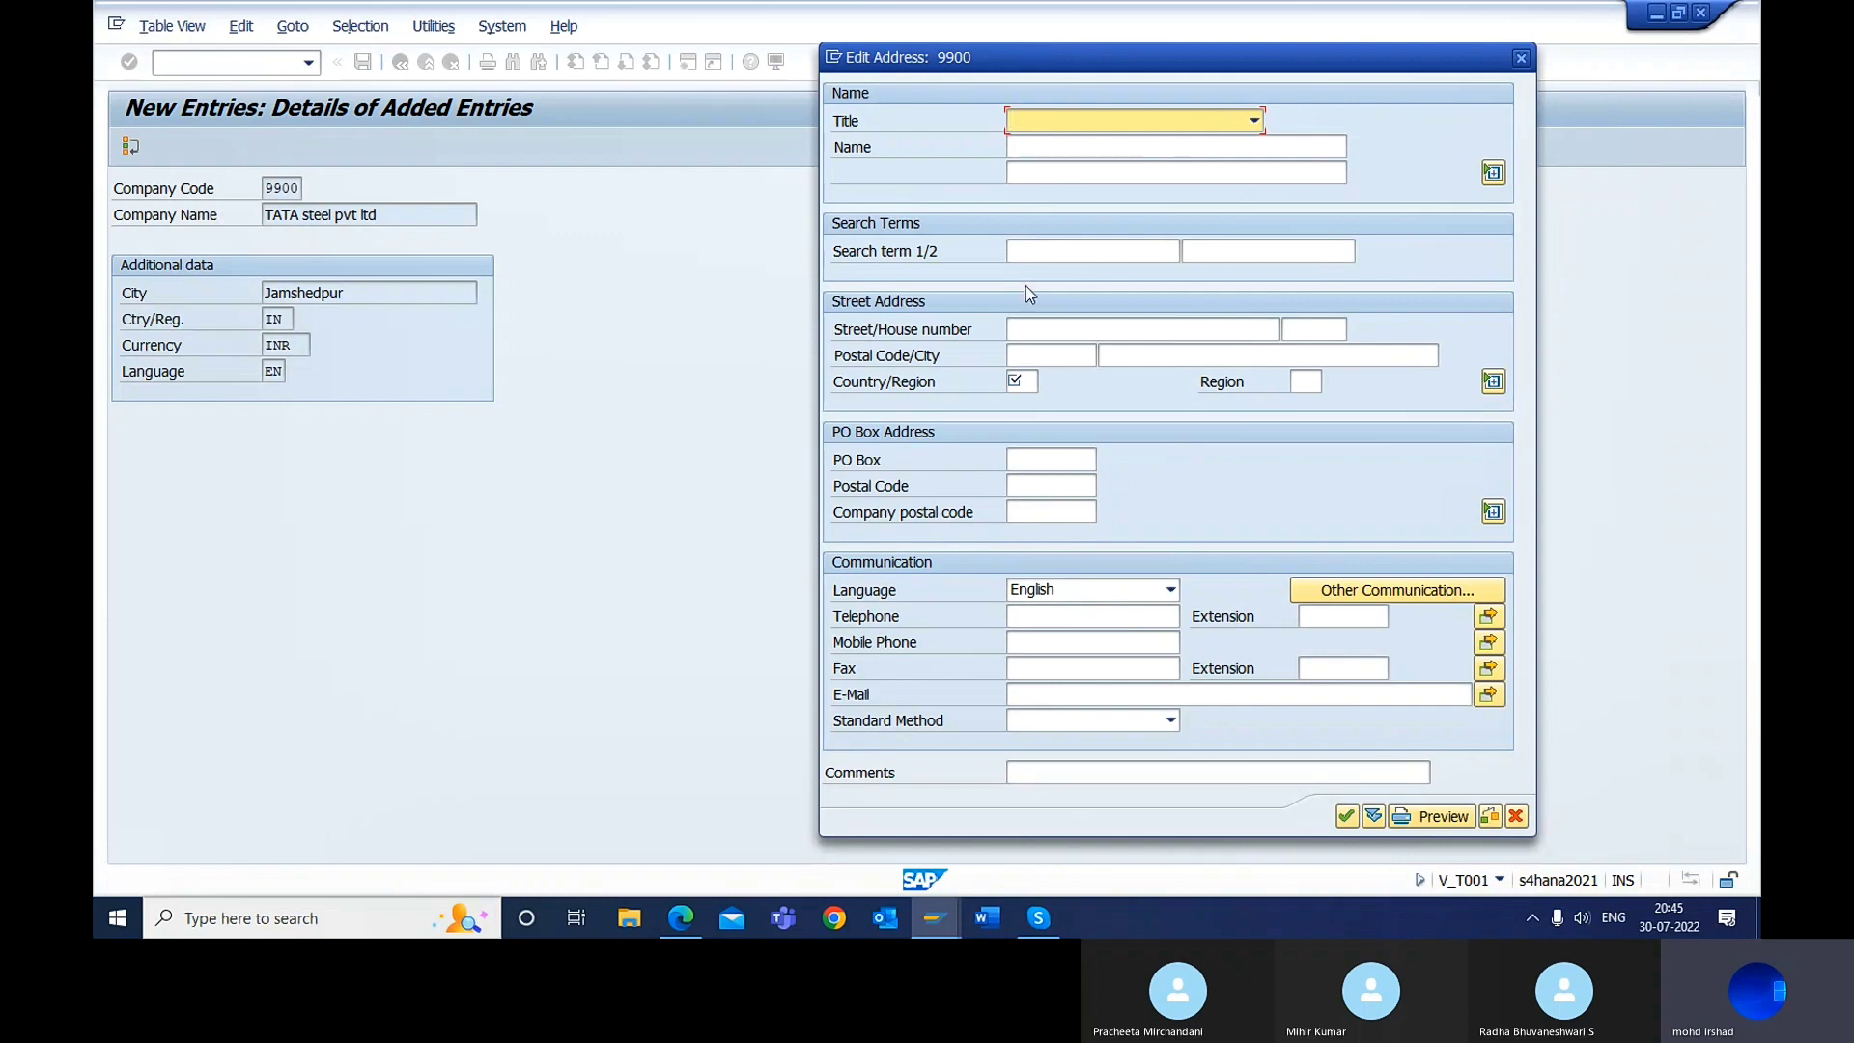
# Step: Examine the address form for company code 9900, including the title choices and the name, postal code and country/region fields
pyautogui.click(1025, 387)
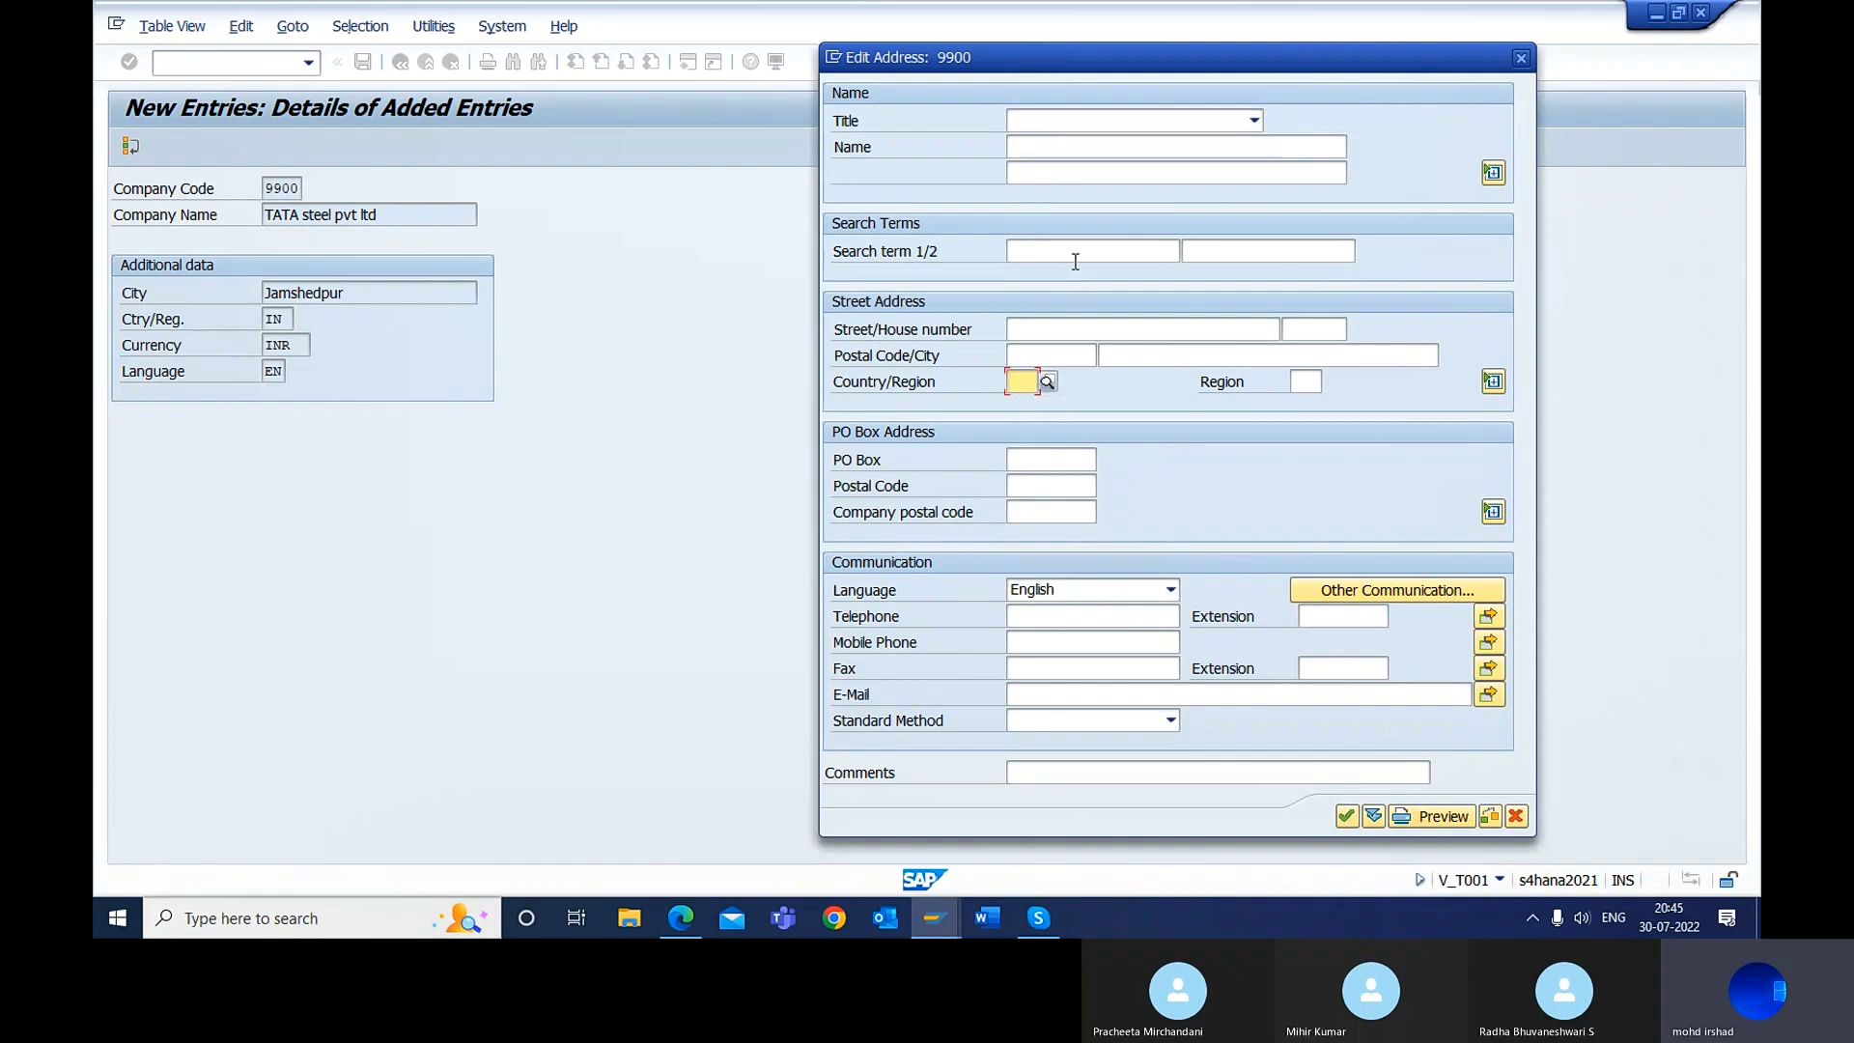
pyautogui.click(1046, 150)
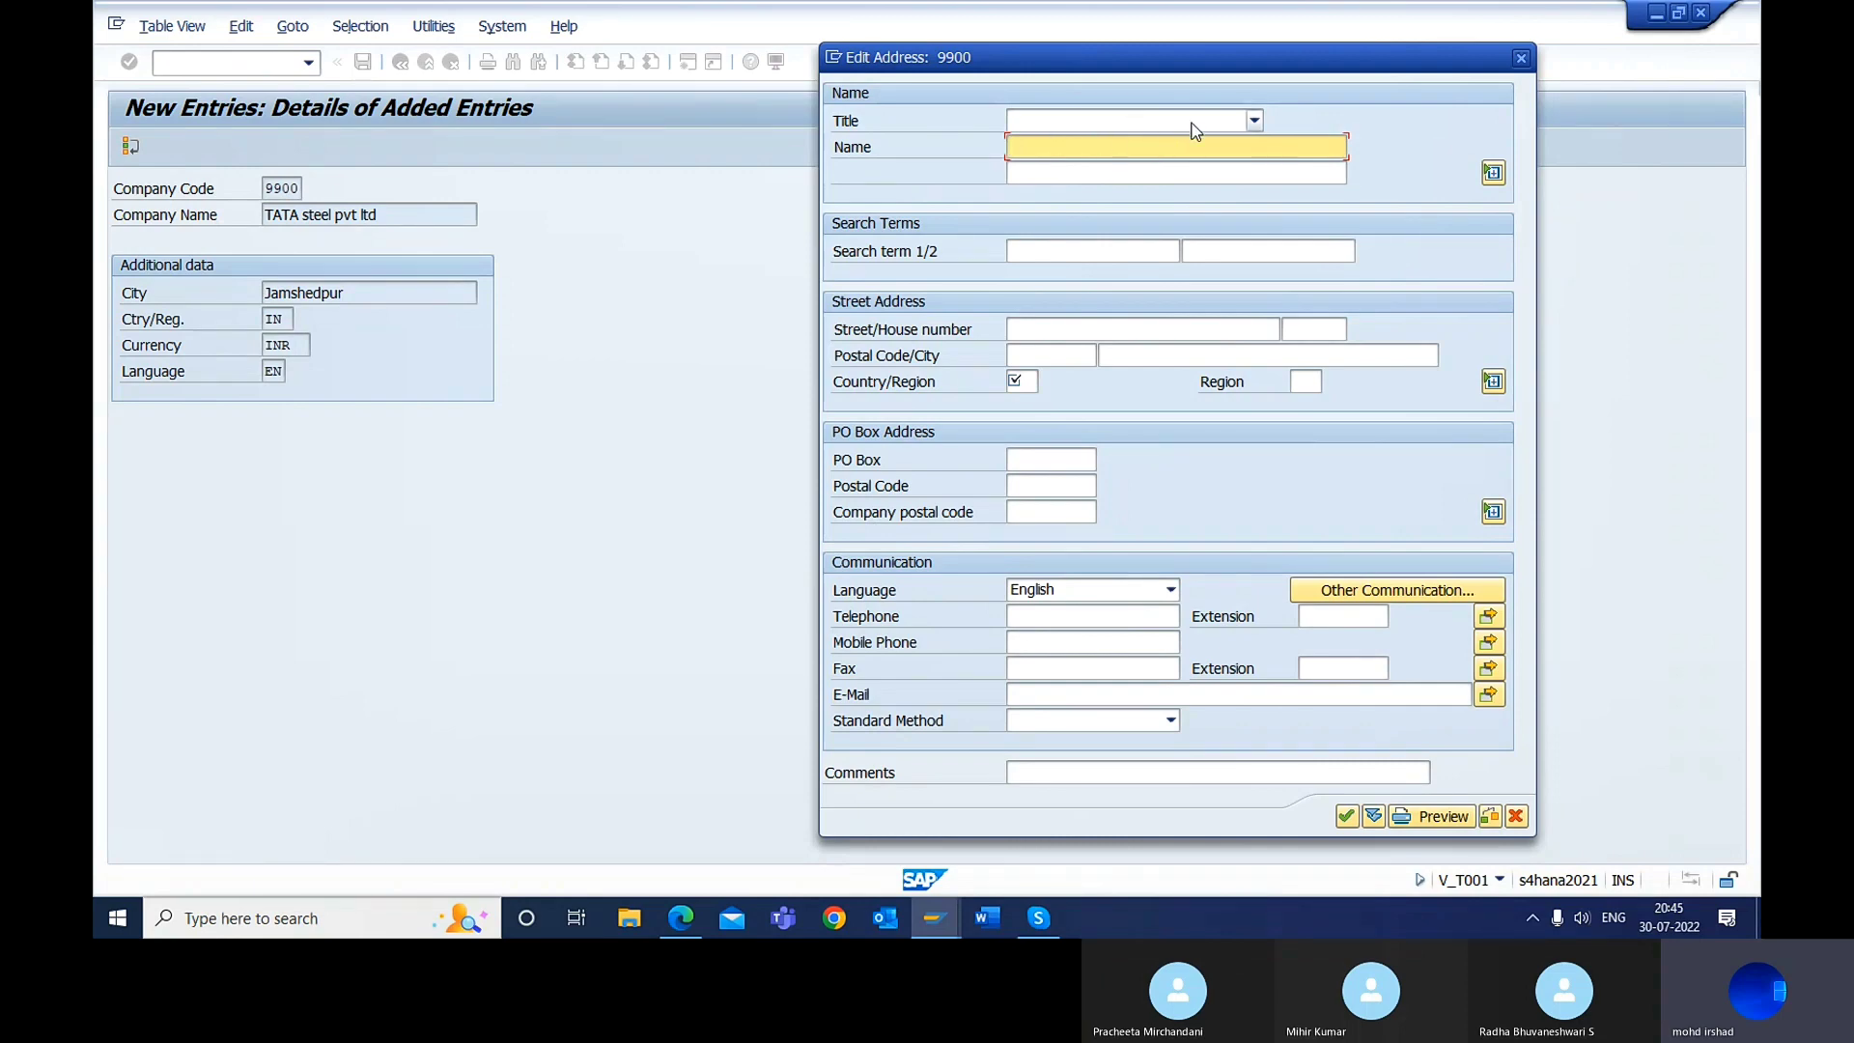
pyautogui.click(1259, 124)
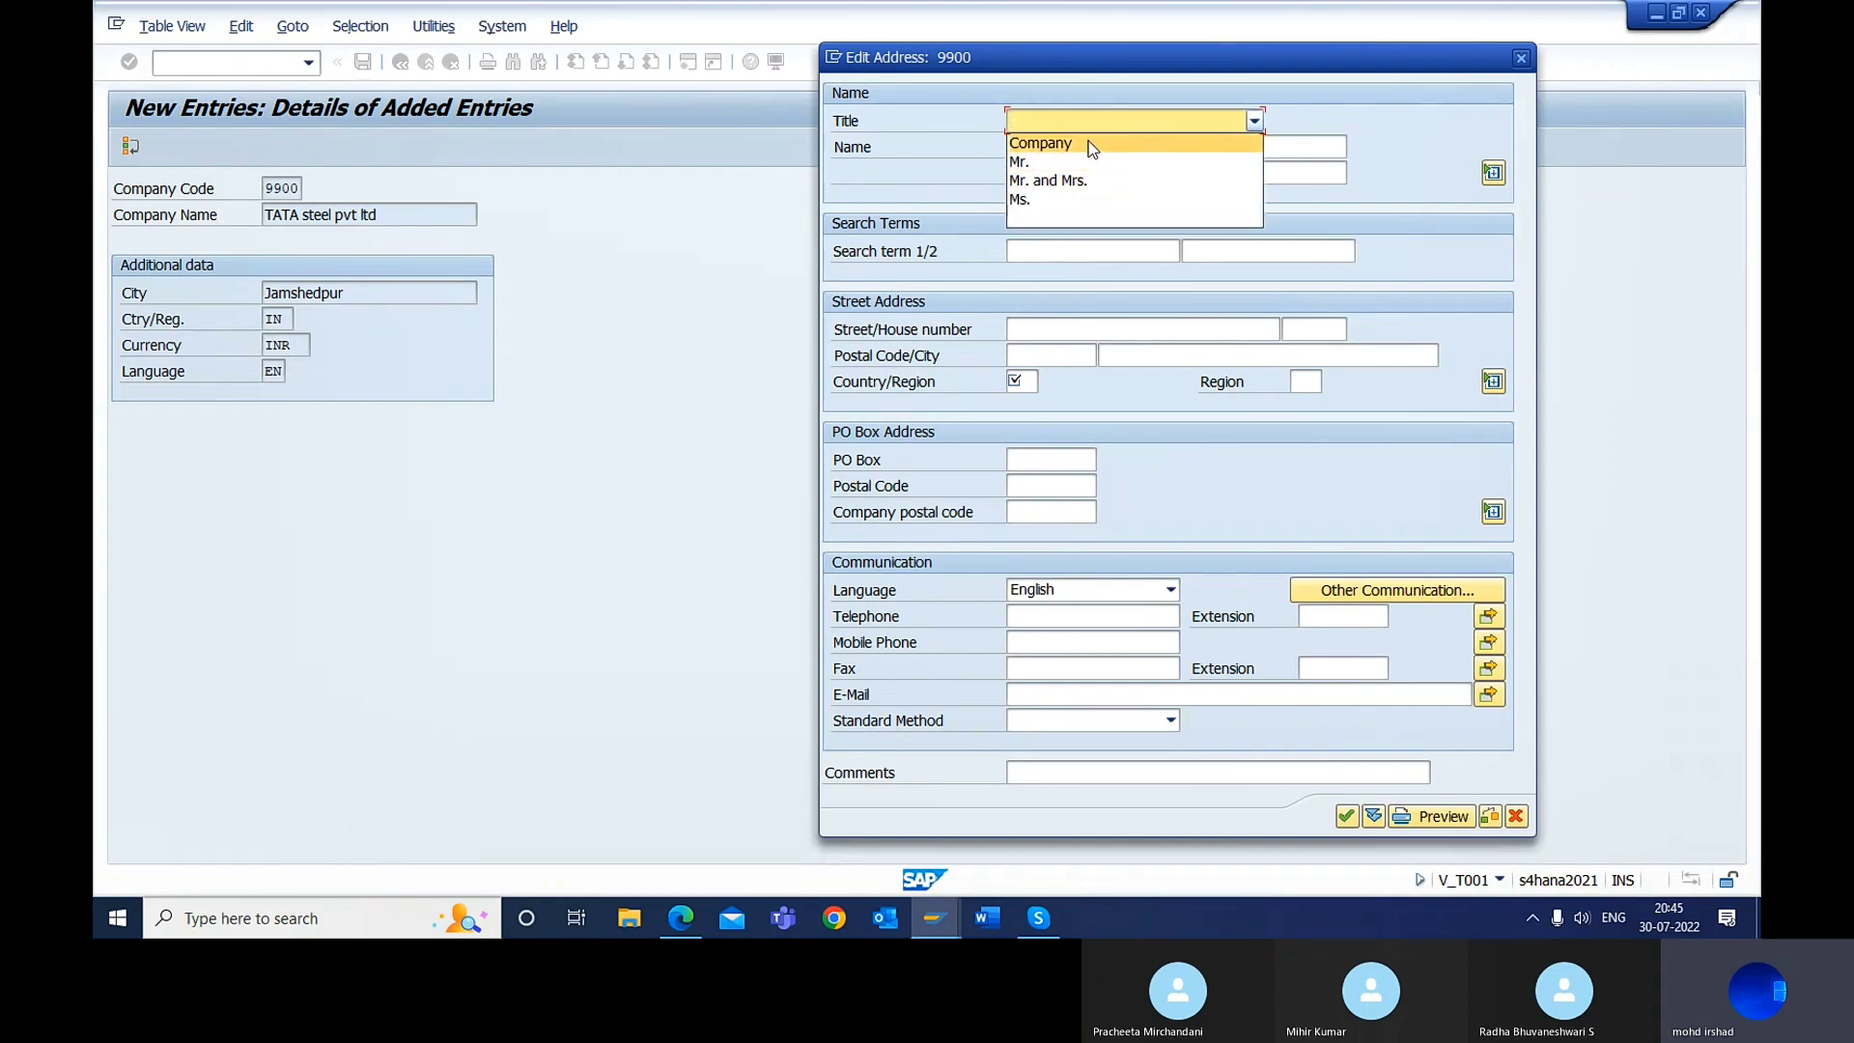
pyautogui.click(936, 123)
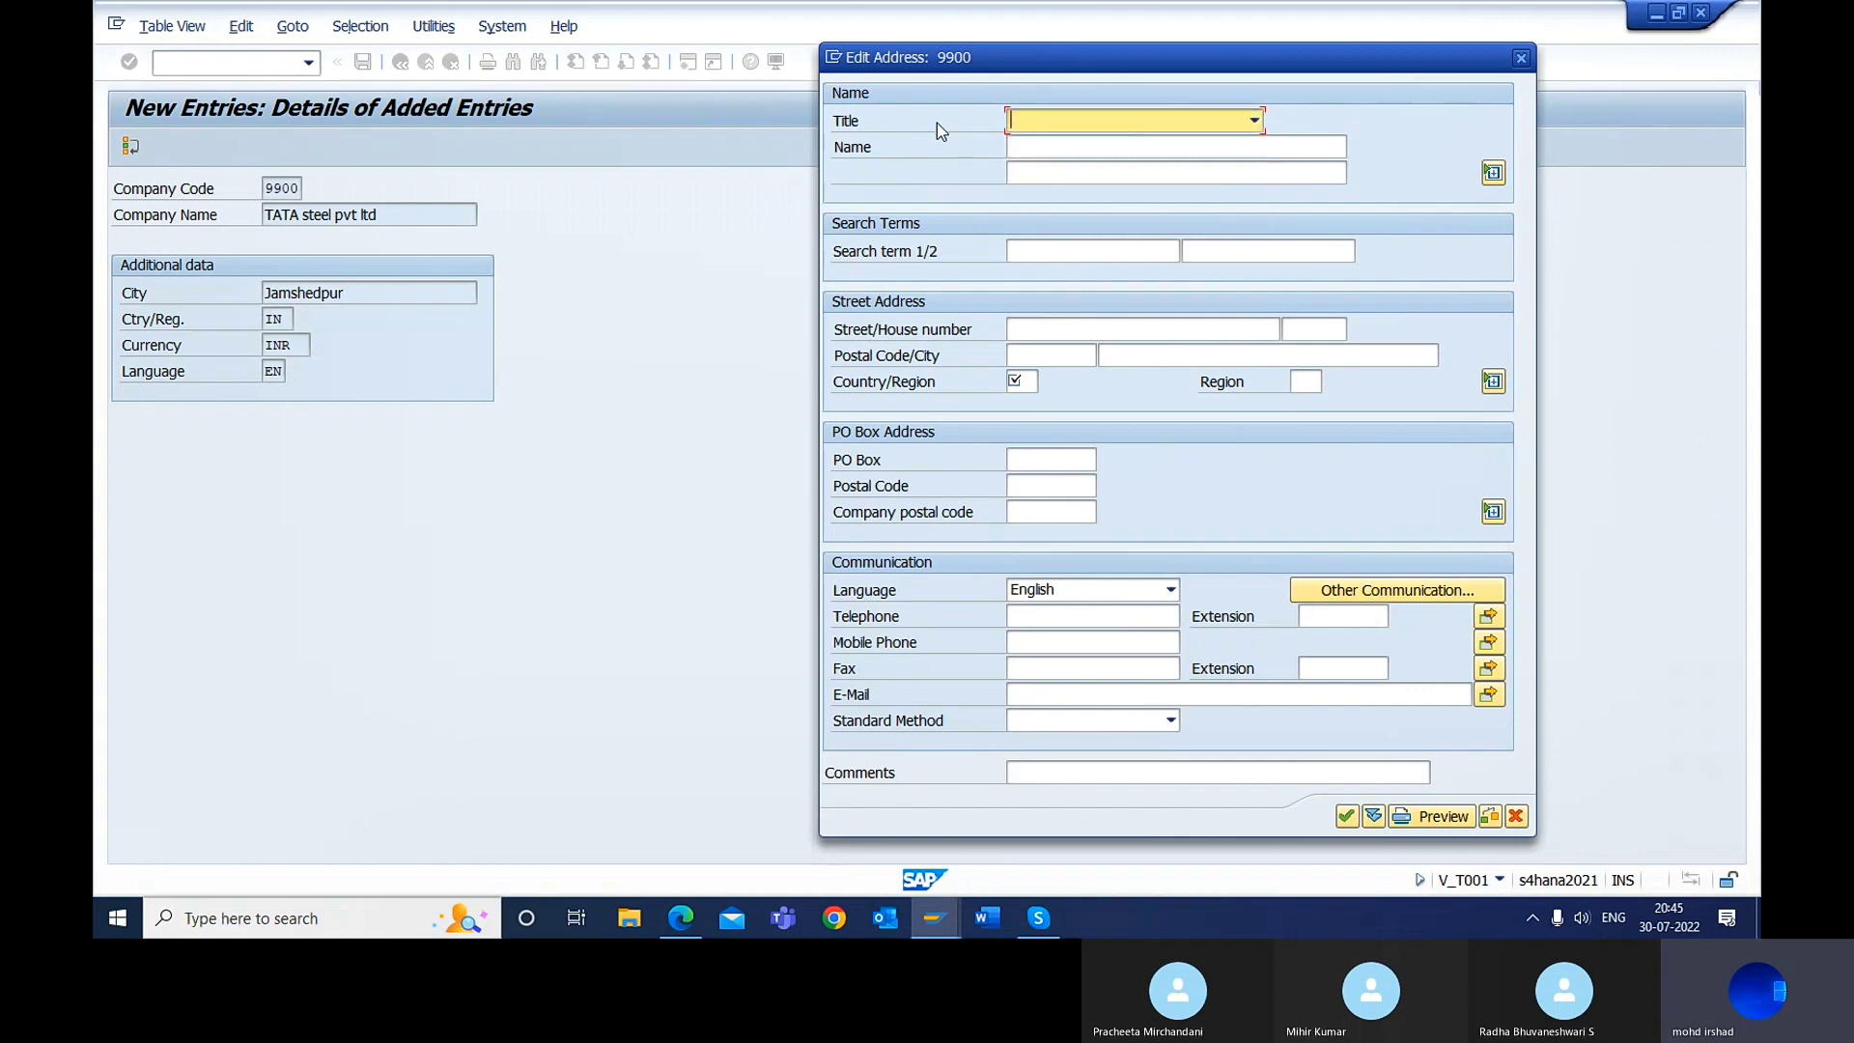
pyautogui.click(1262, 123)
pyautogui.click(1262, 123)
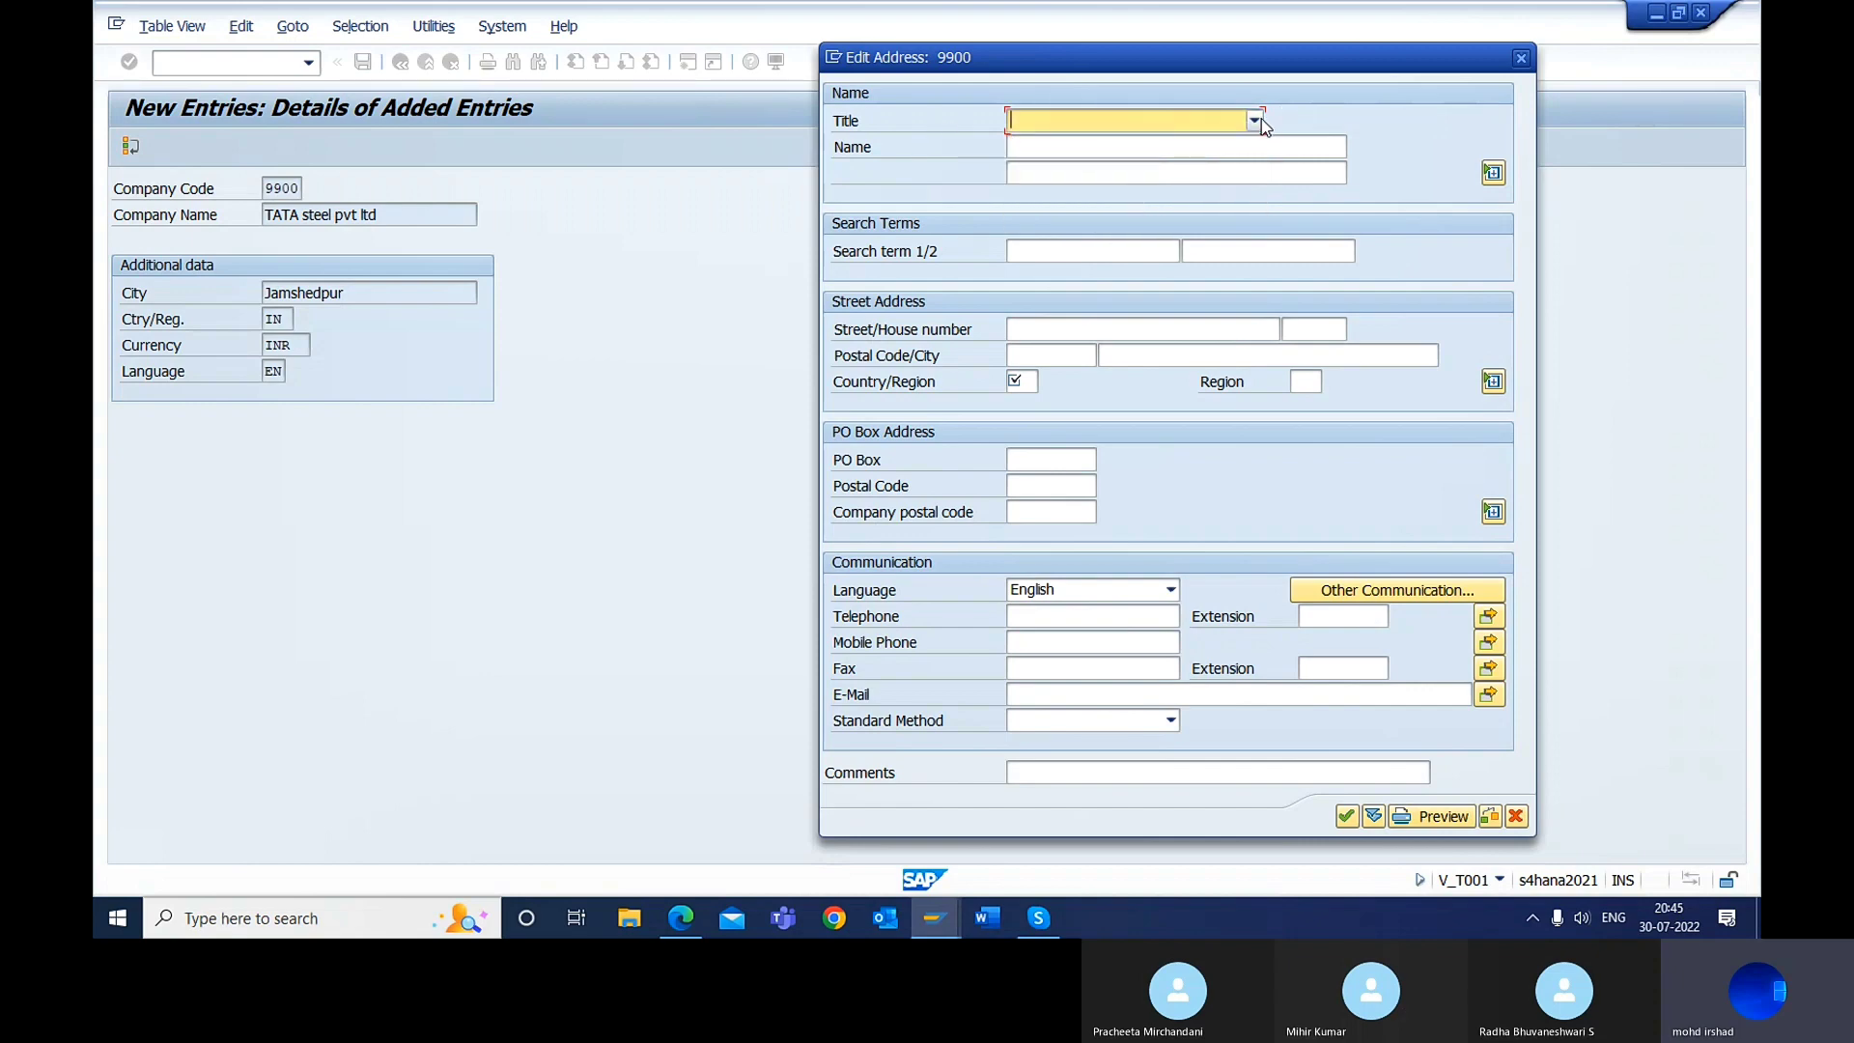
pyautogui.click(1047, 150)
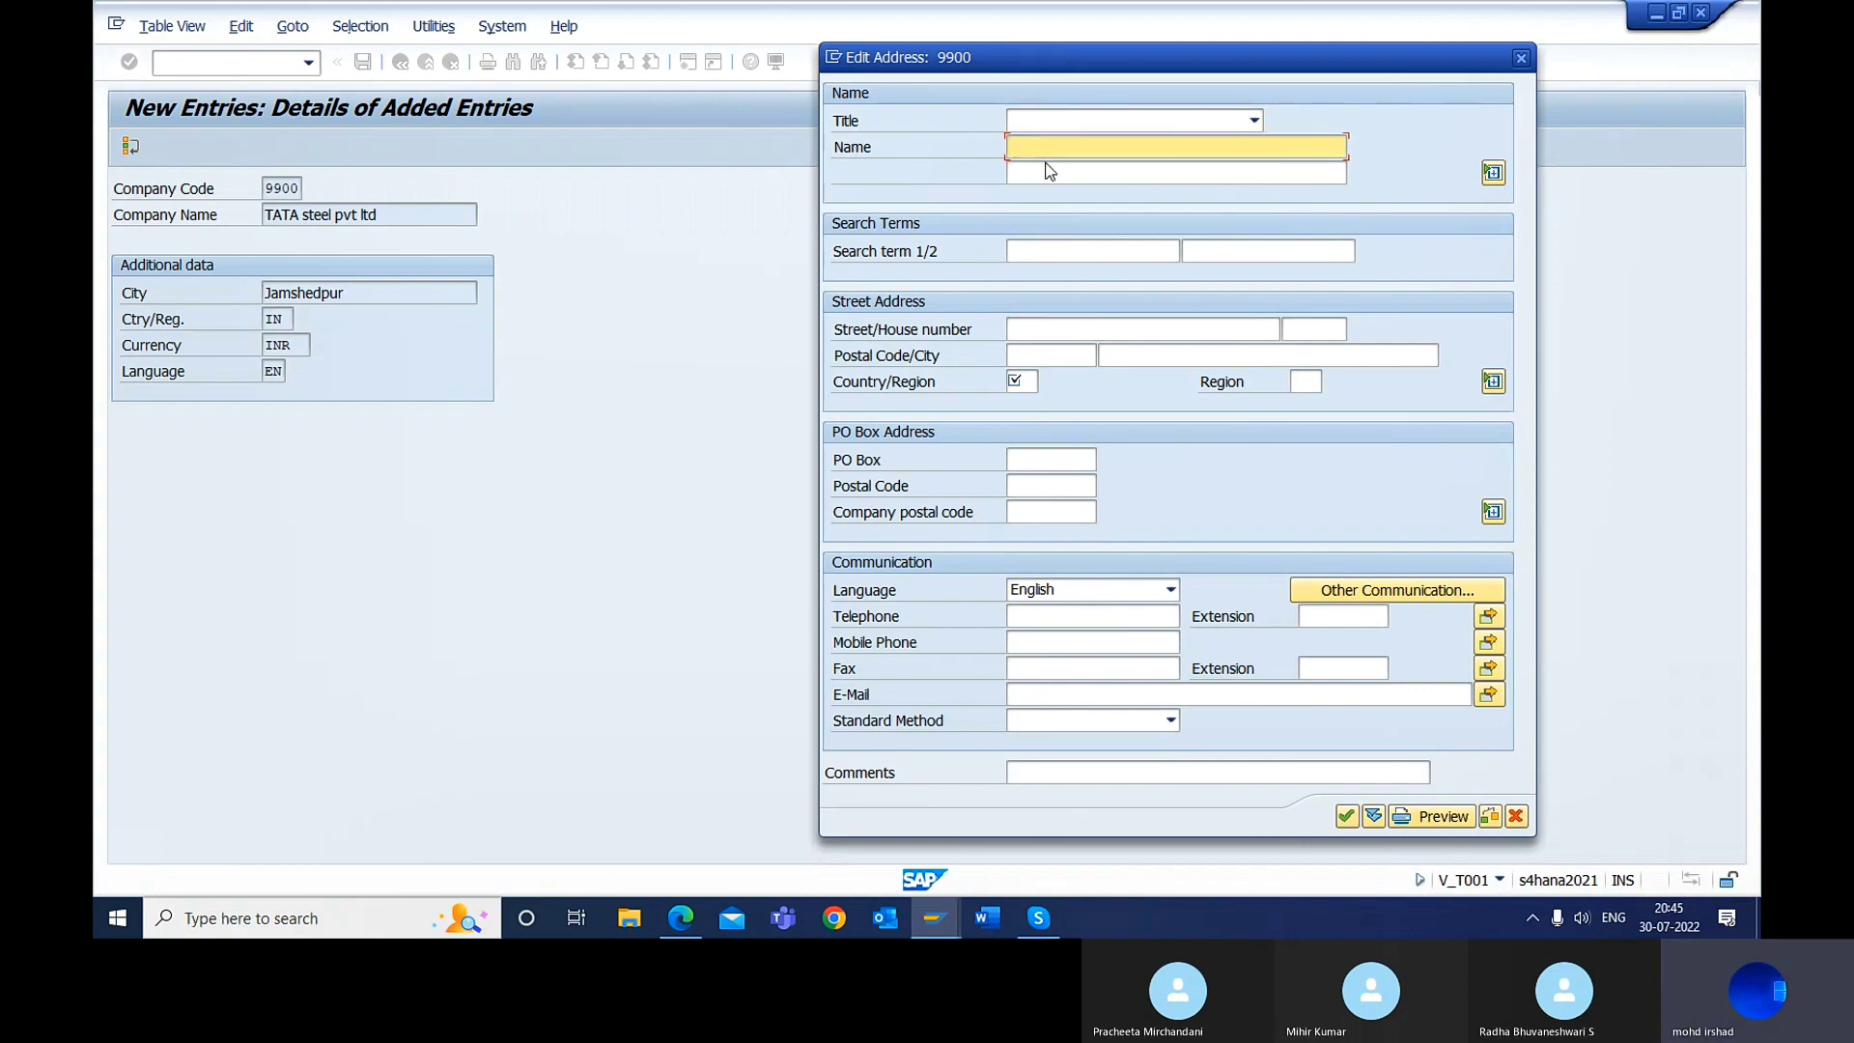
pyautogui.click(1027, 378)
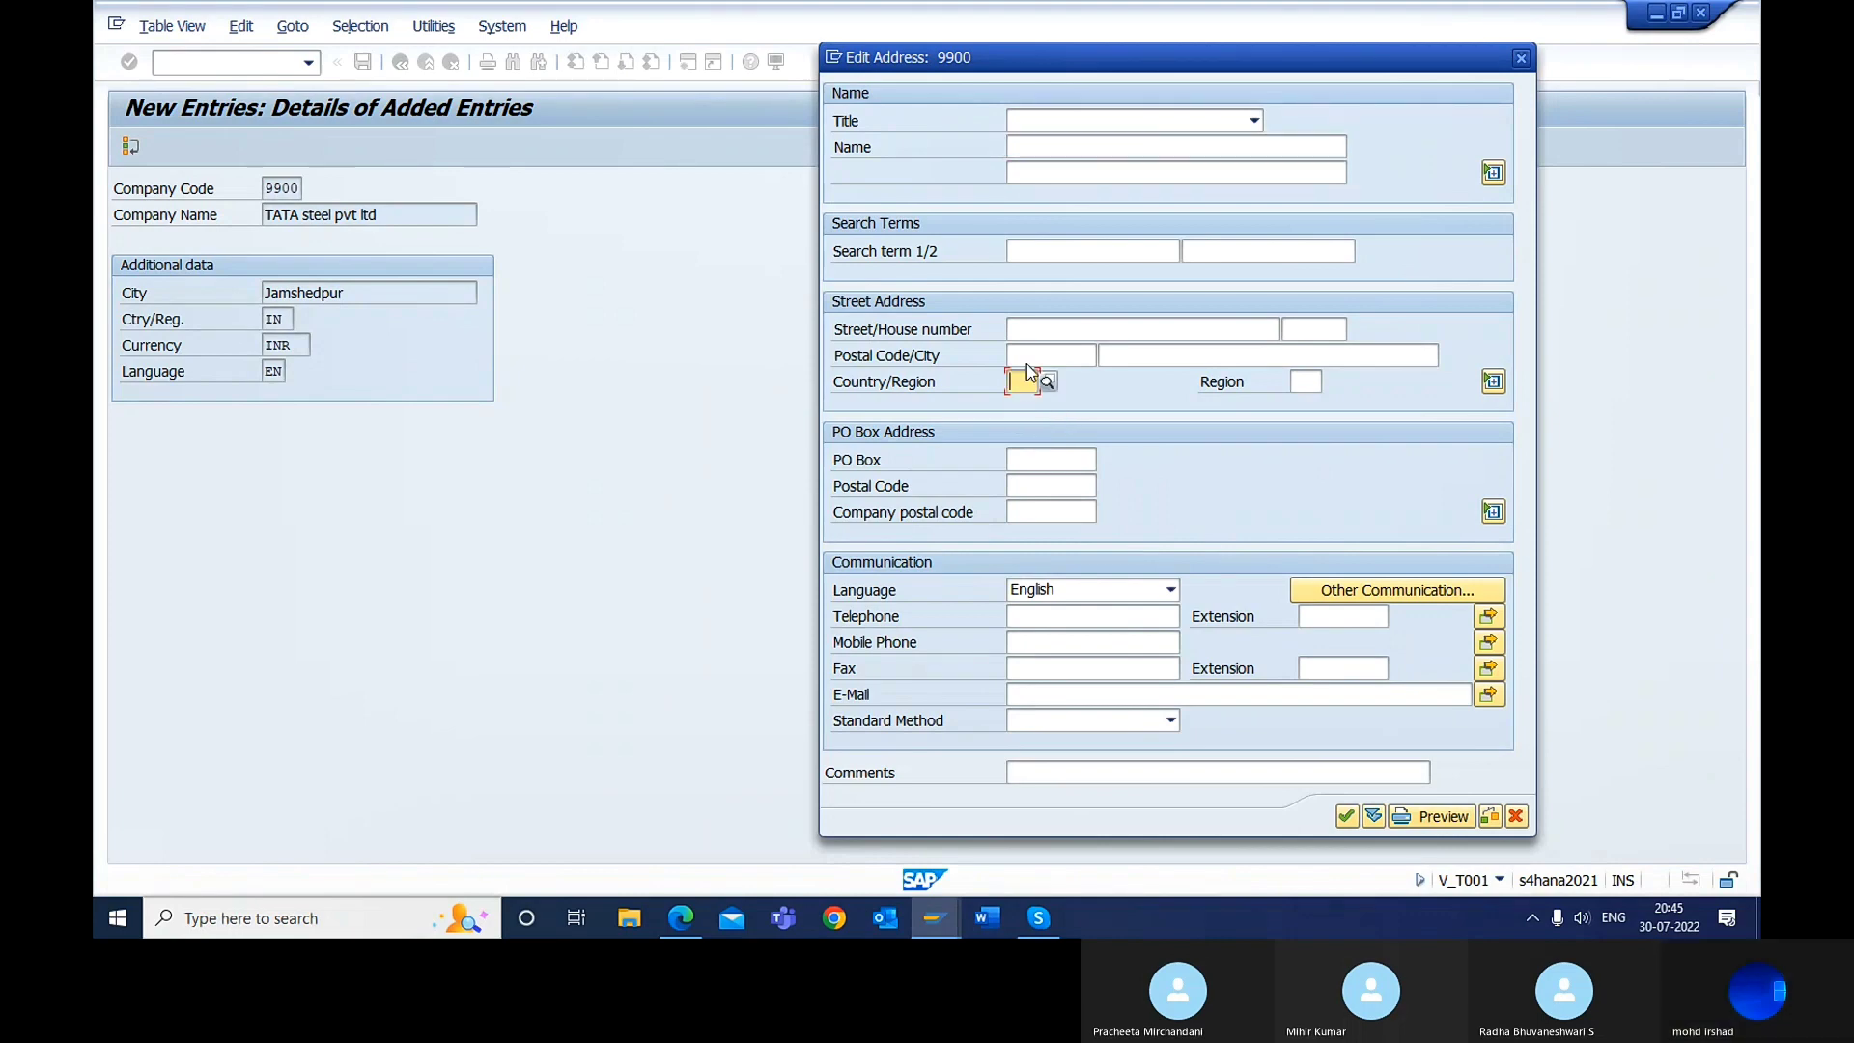
pyautogui.click(1030, 354)
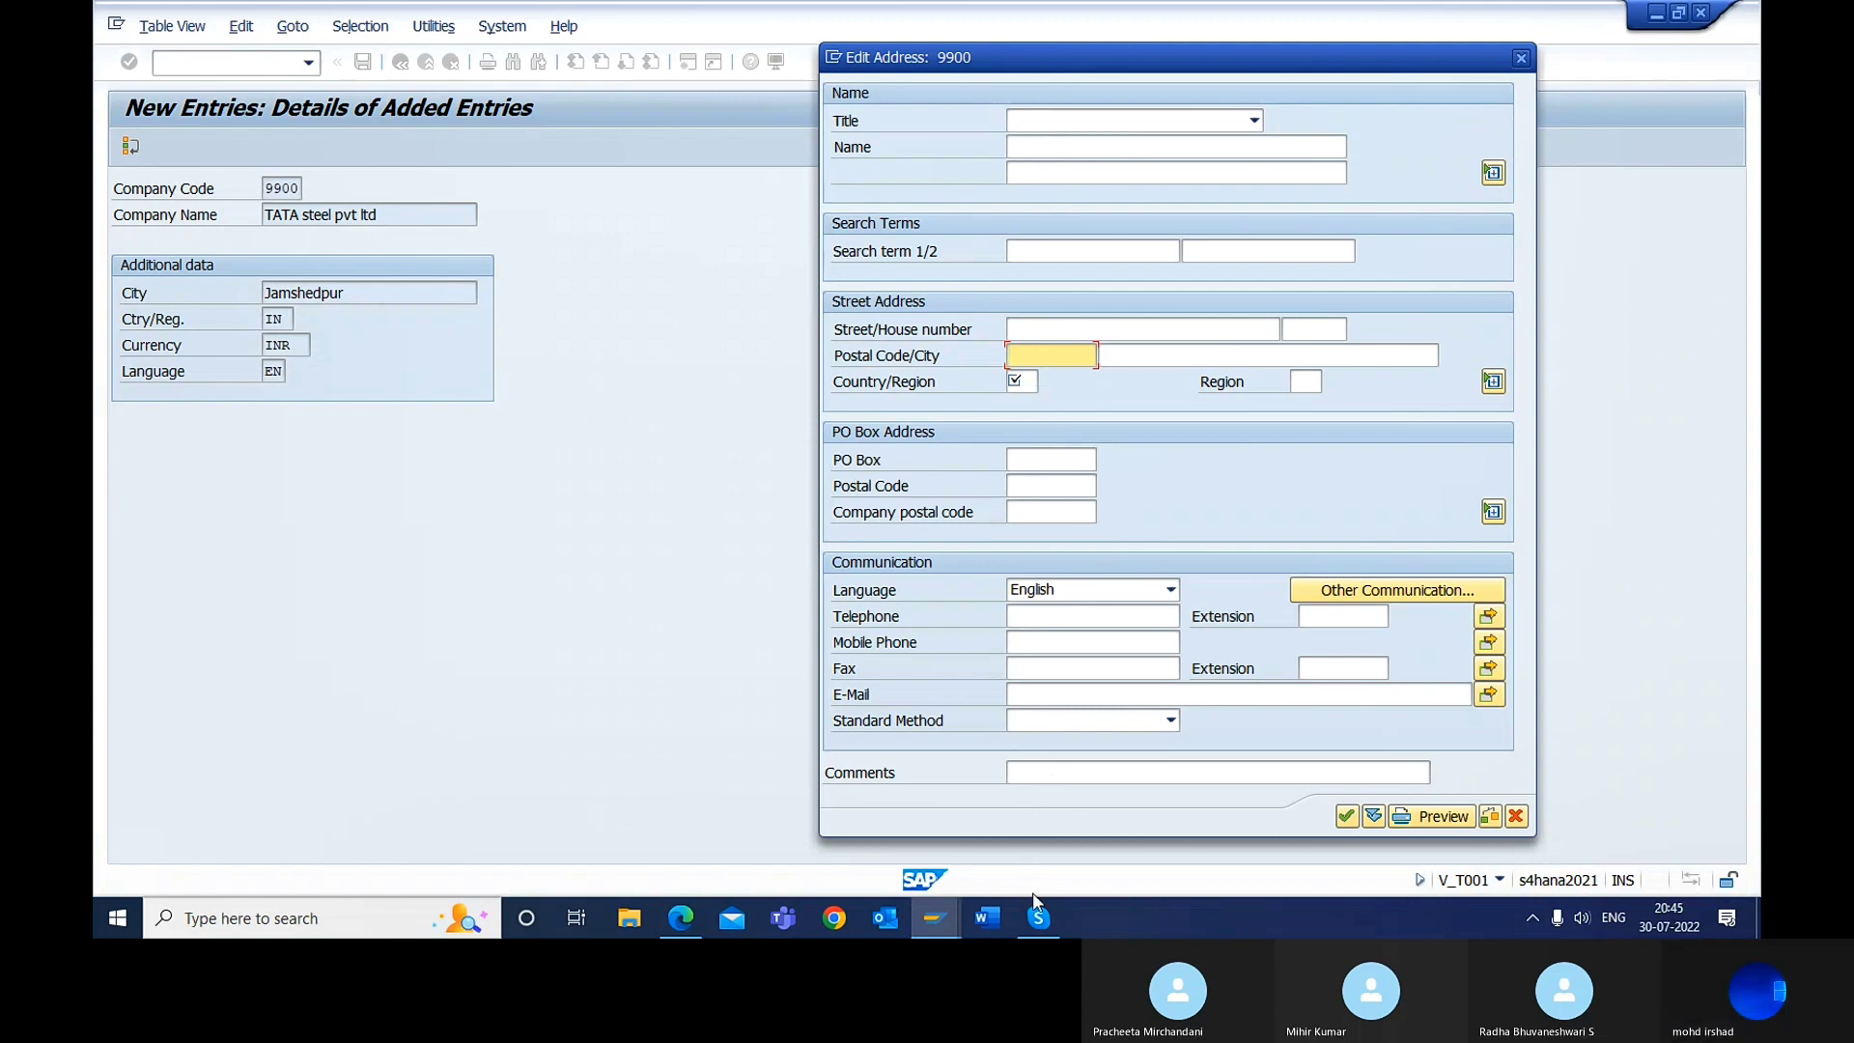
pyautogui.click(1037, 919)
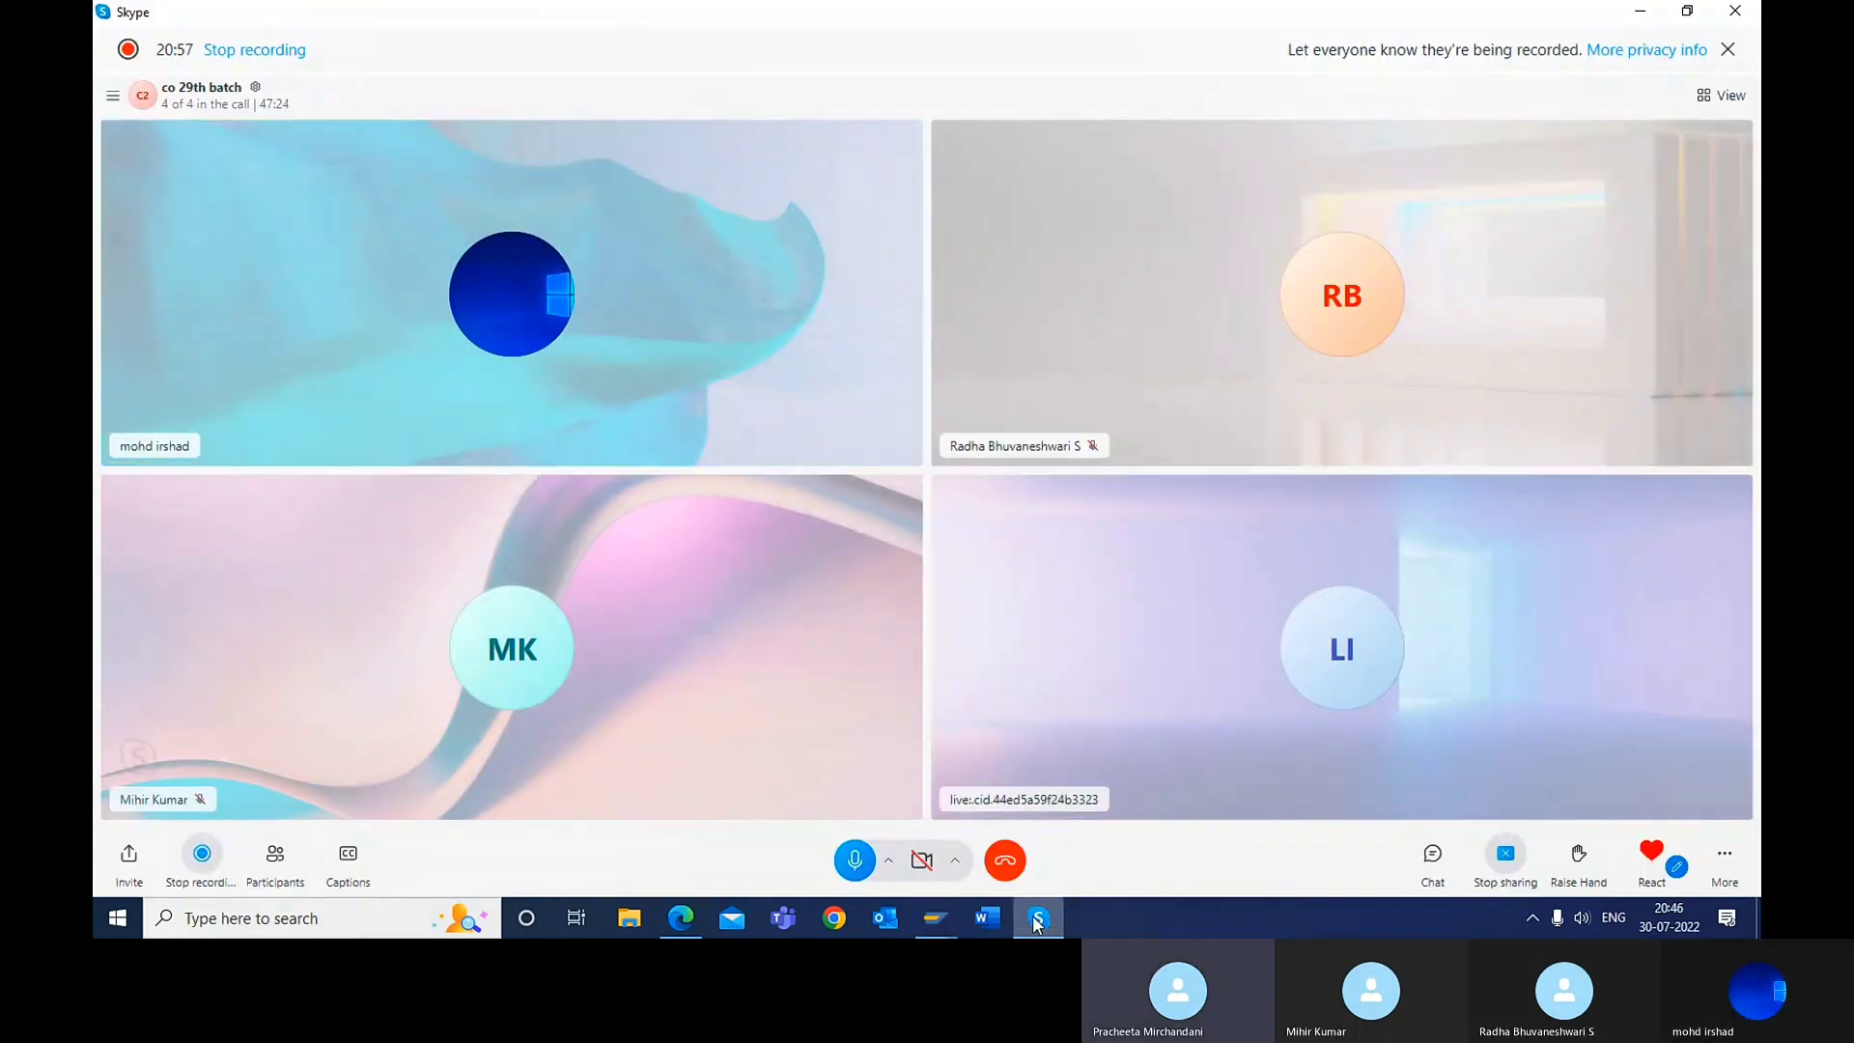
pyautogui.click(1037, 919)
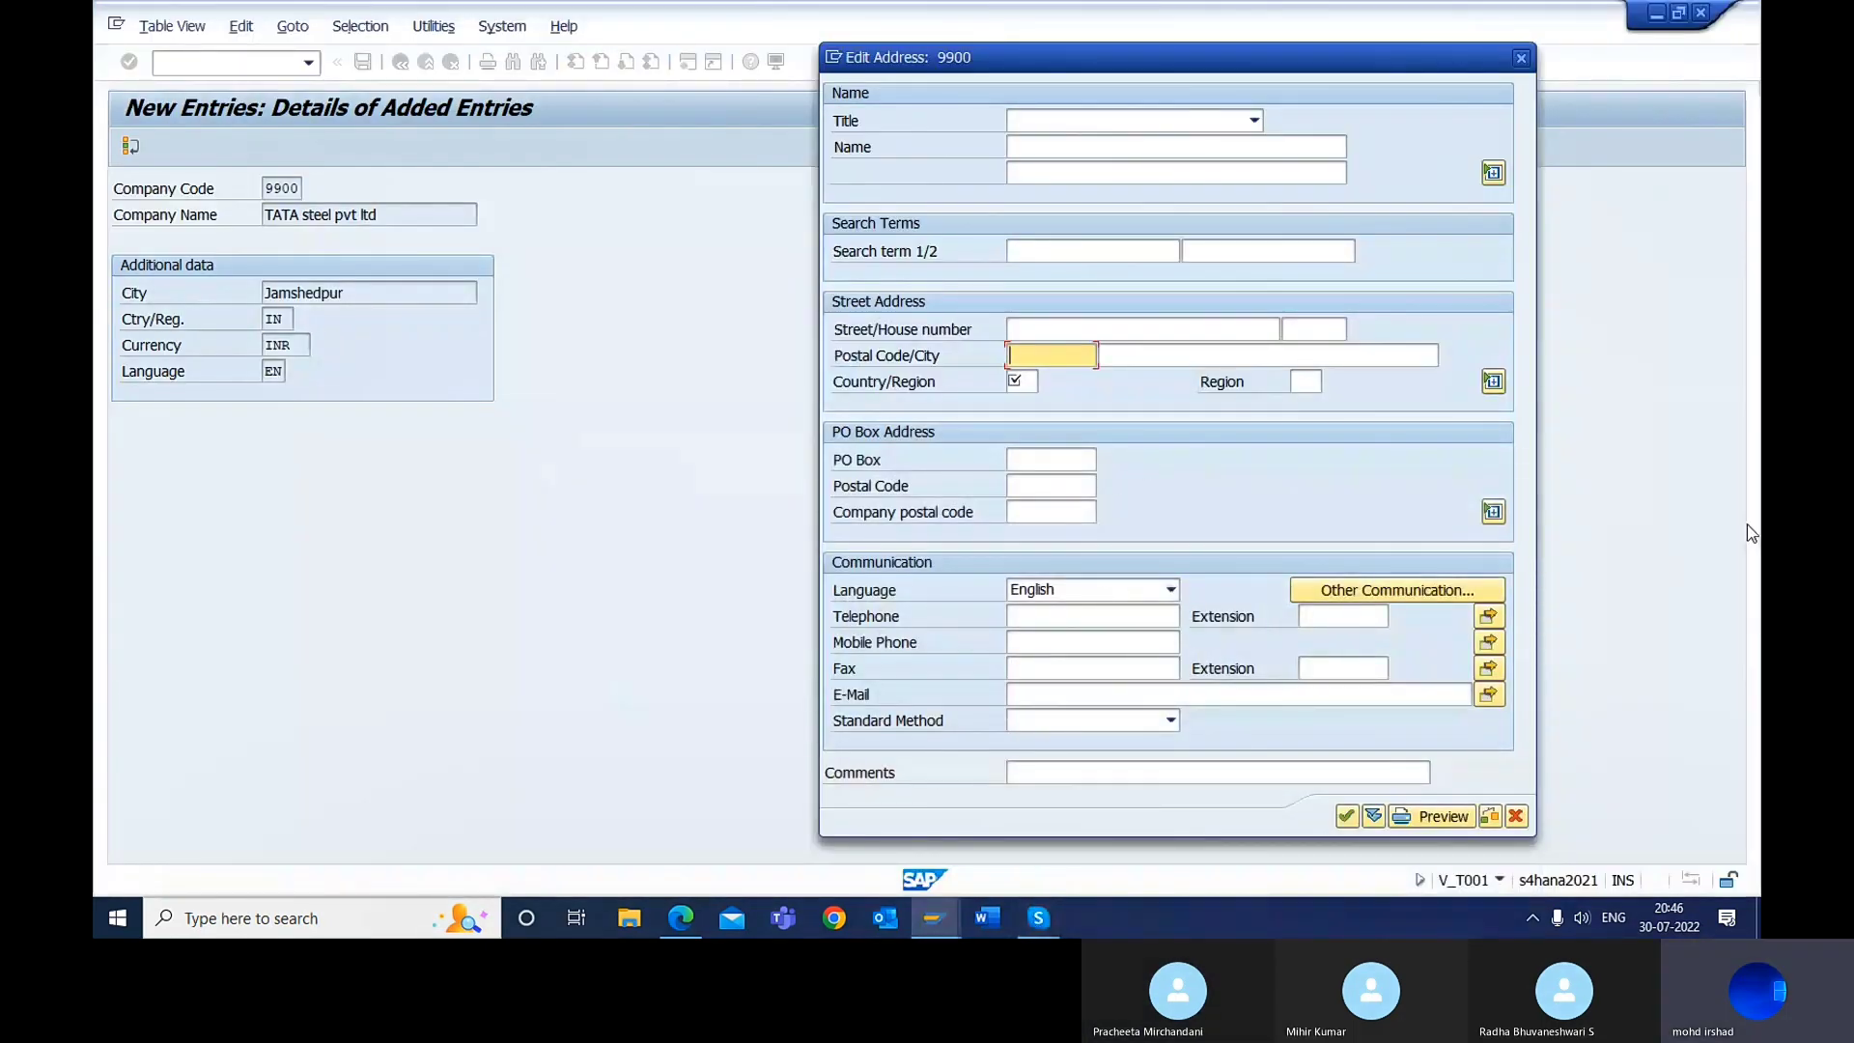
pyautogui.click(1748, 554)
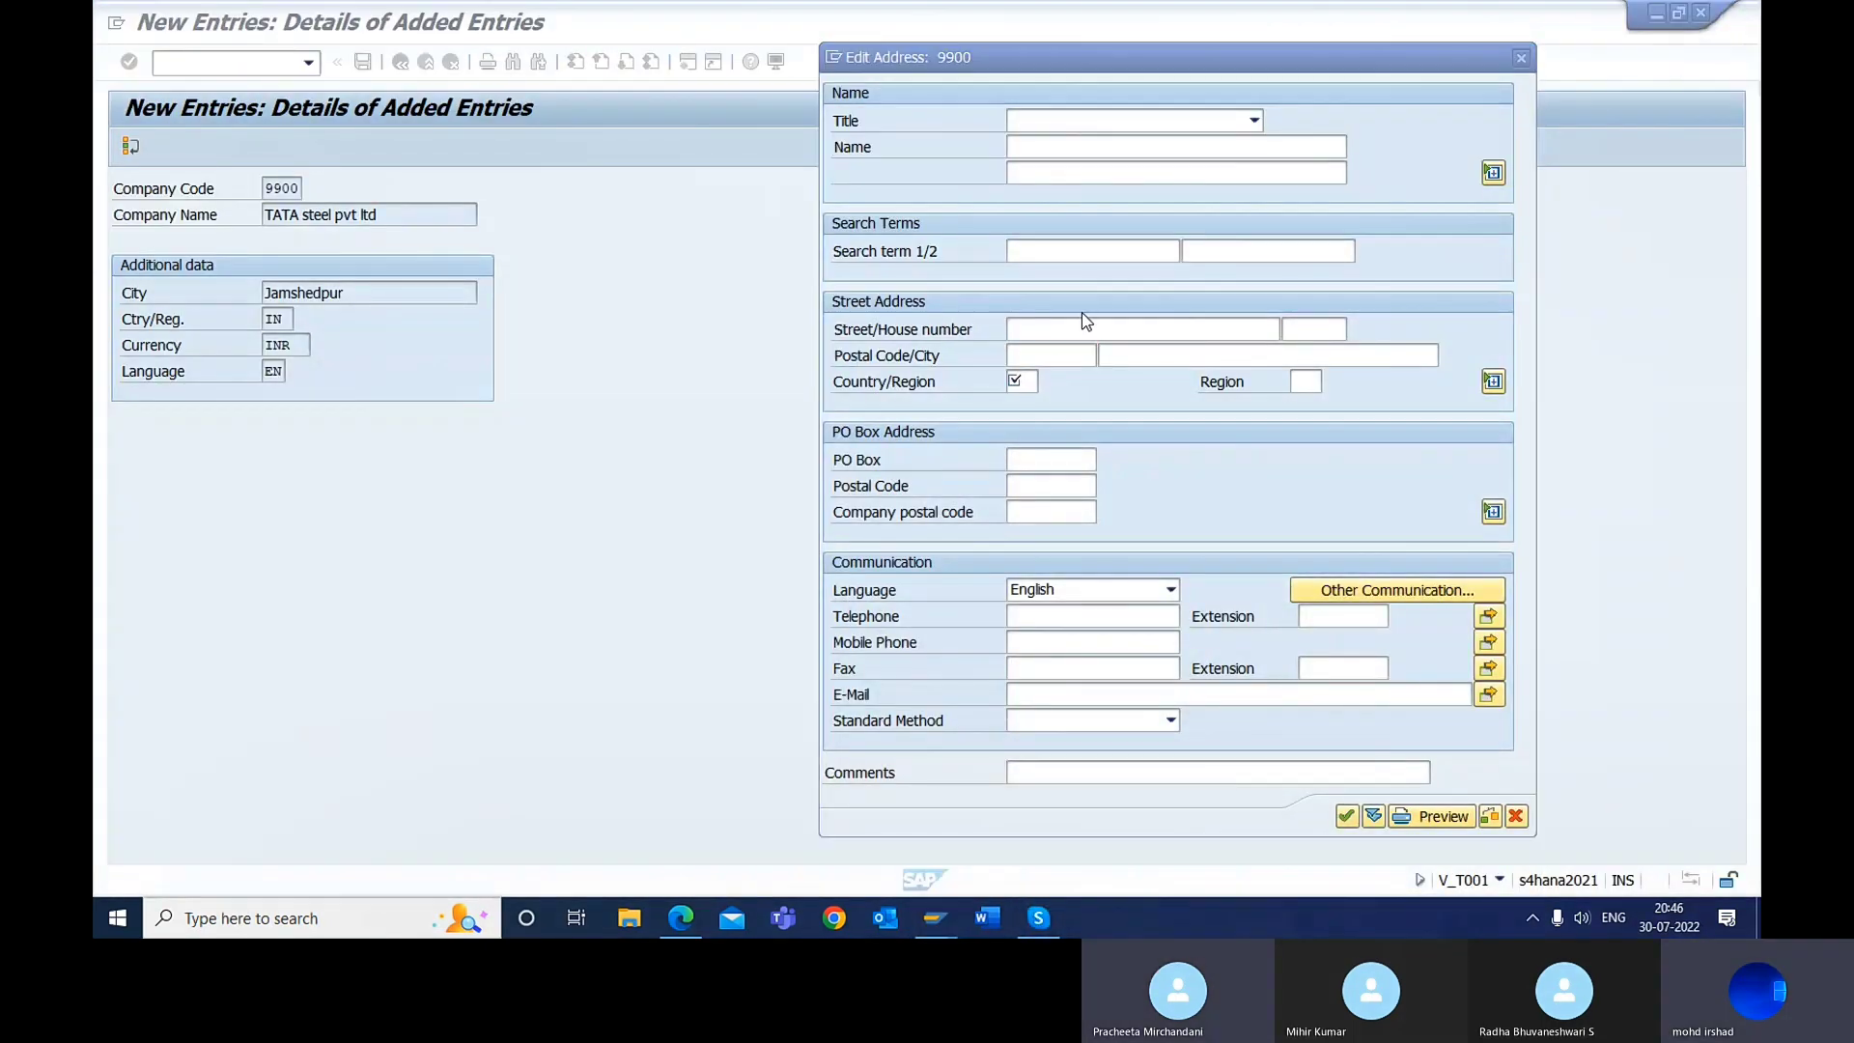
pyautogui.click(1023, 379)
pyautogui.click(1028, 353)
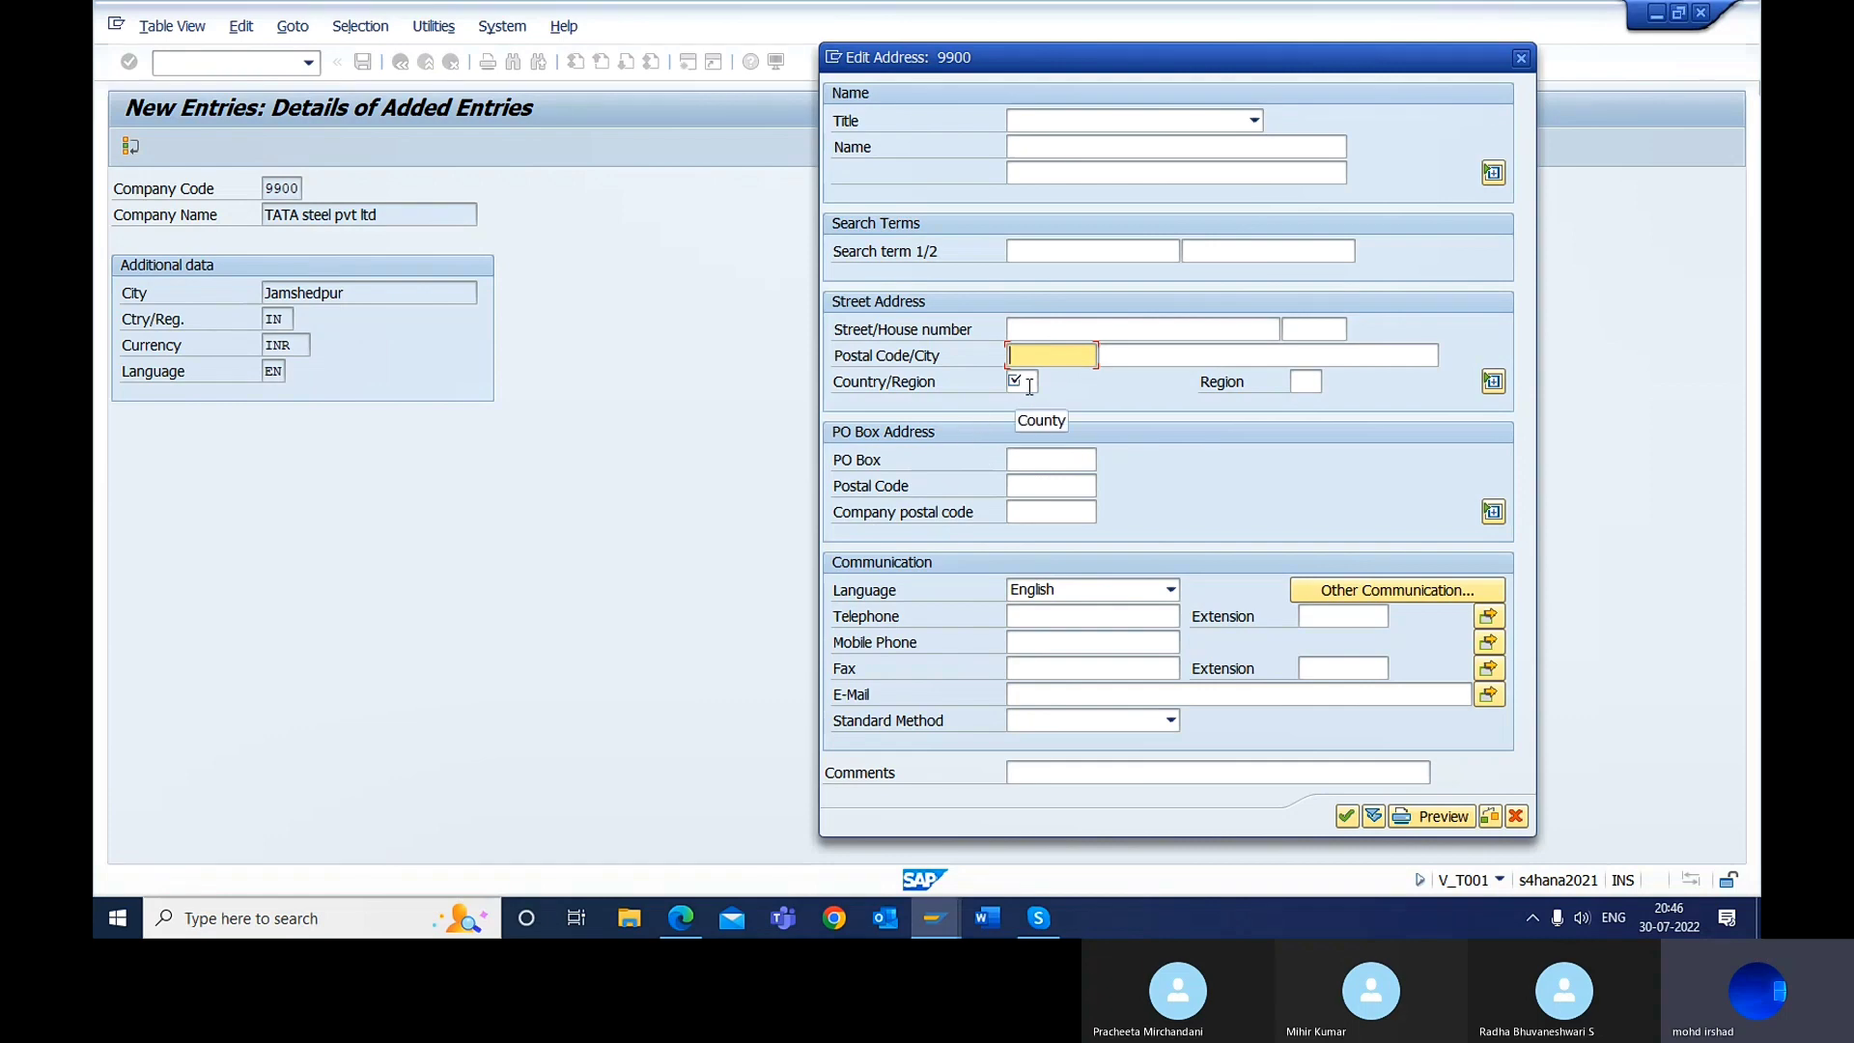
pyautogui.click(1124, 176)
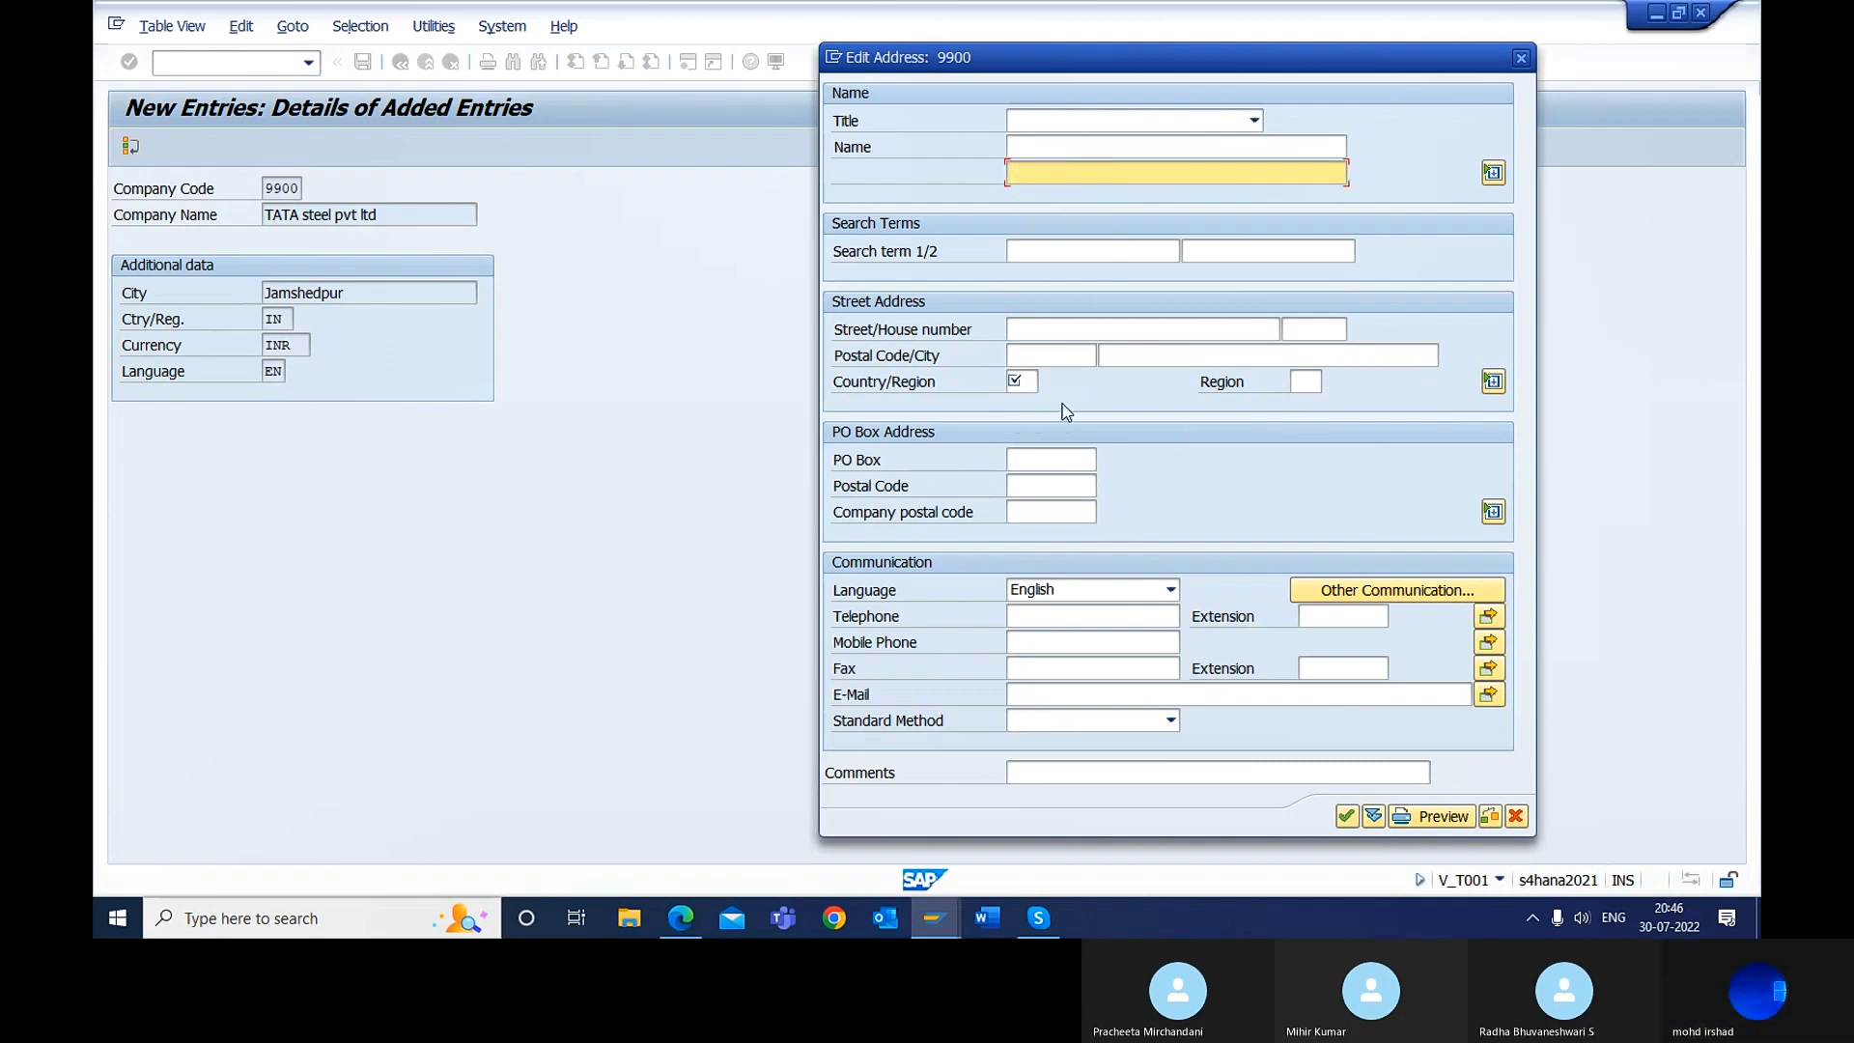
pyautogui.click(1023, 382)
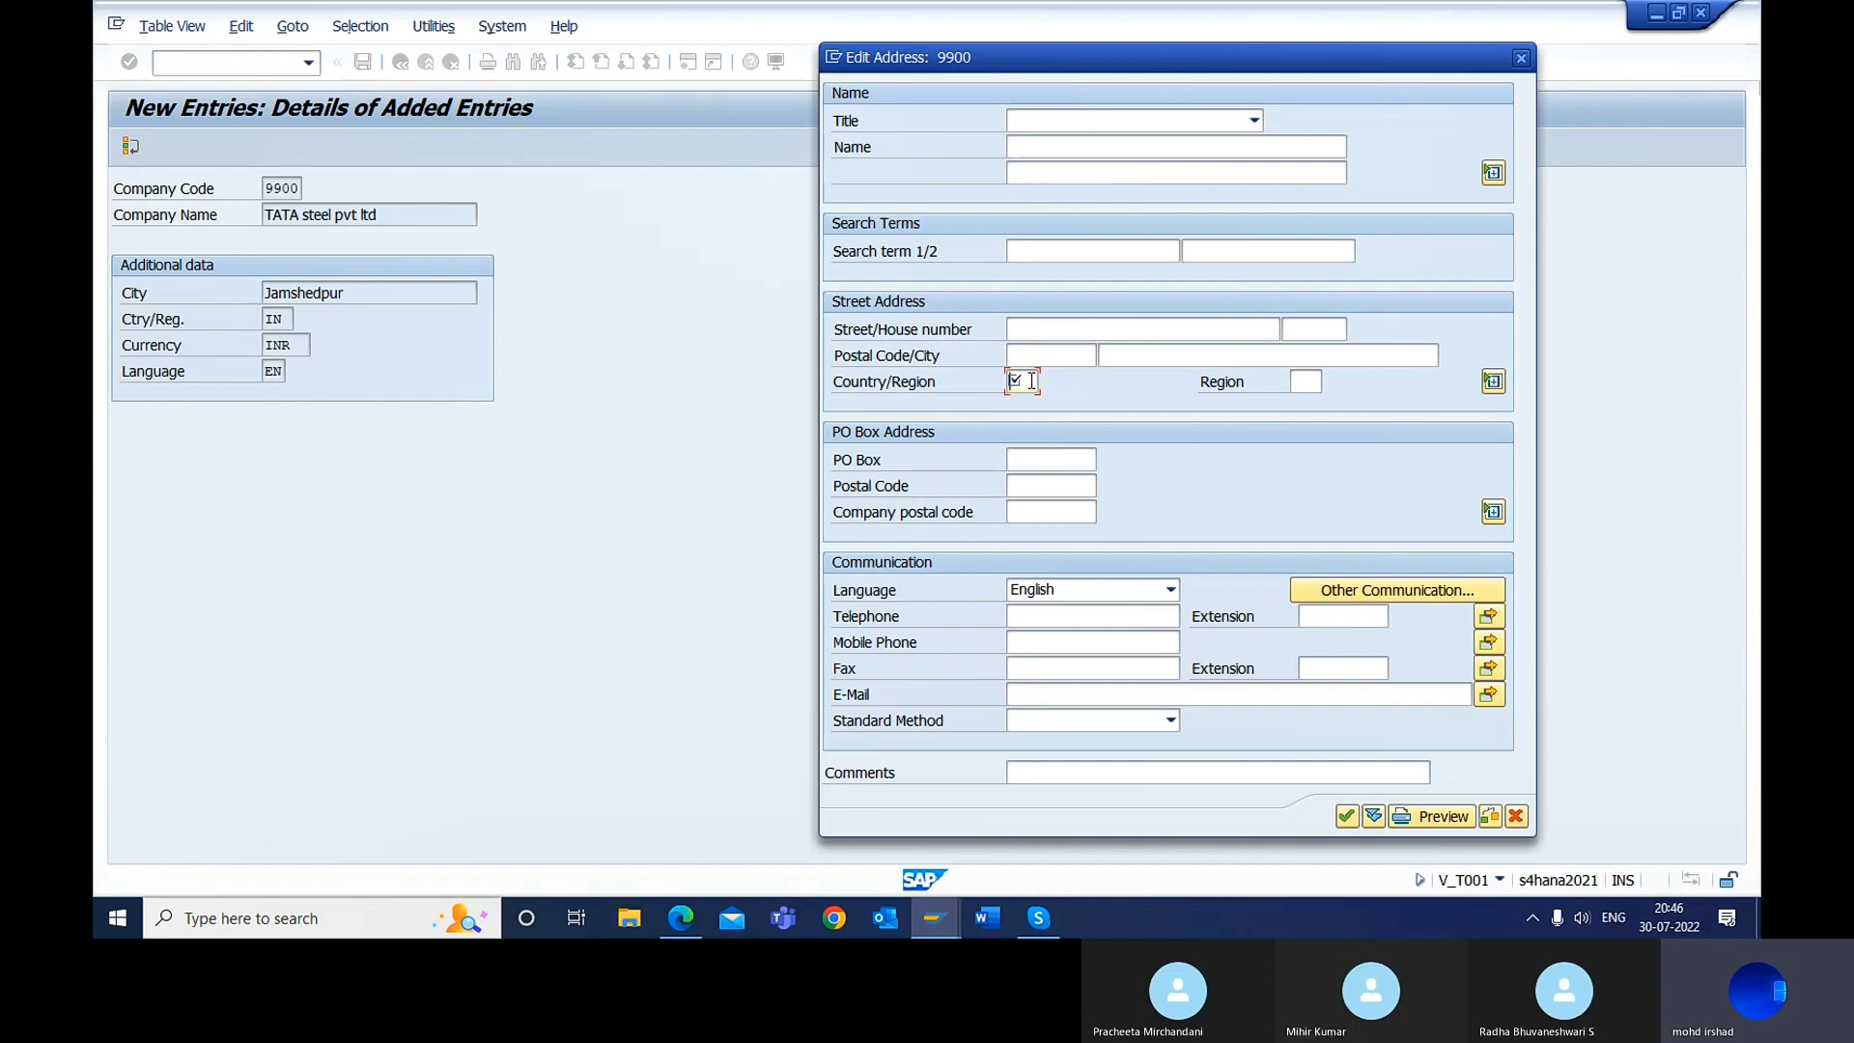
pyautogui.click(1031, 331)
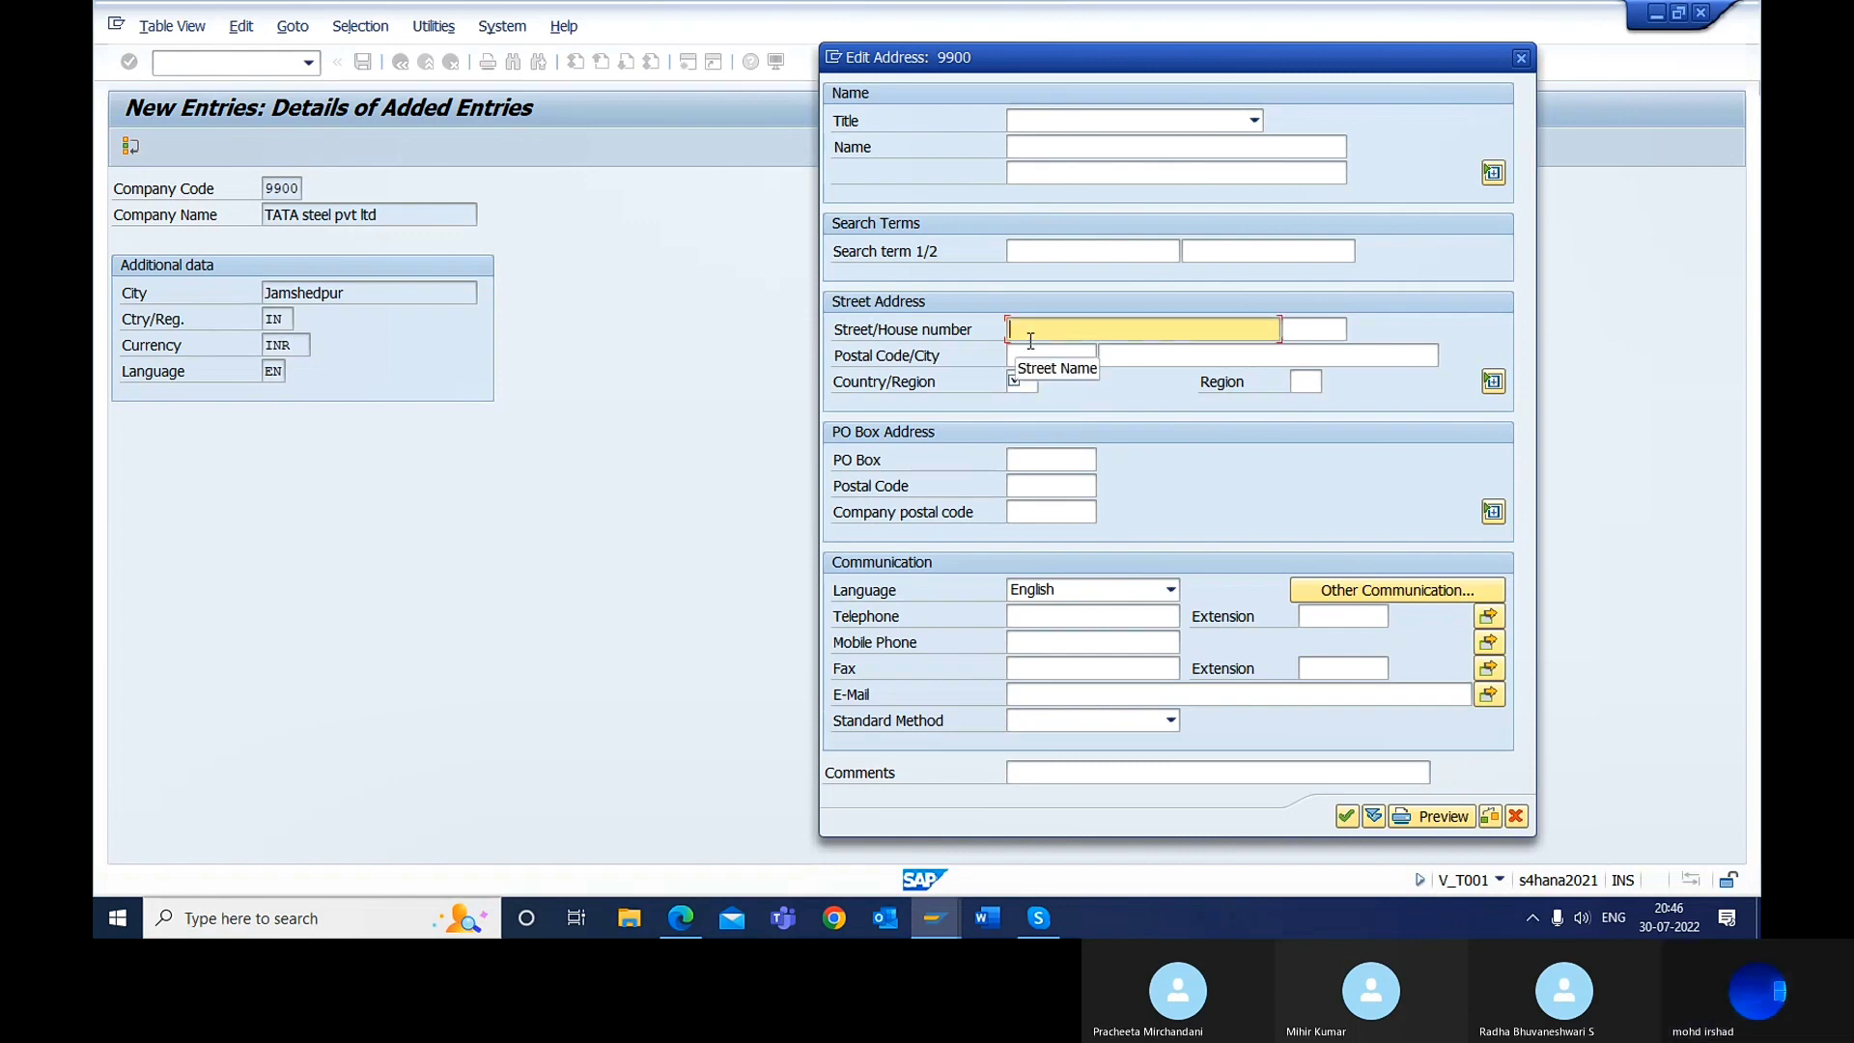
# Step: Enter the name Tata steel pvt ltd in the address of company code 9900 and dismiss the error message
pyautogui.click(1040, 146)
pyautogui.write('Tata')
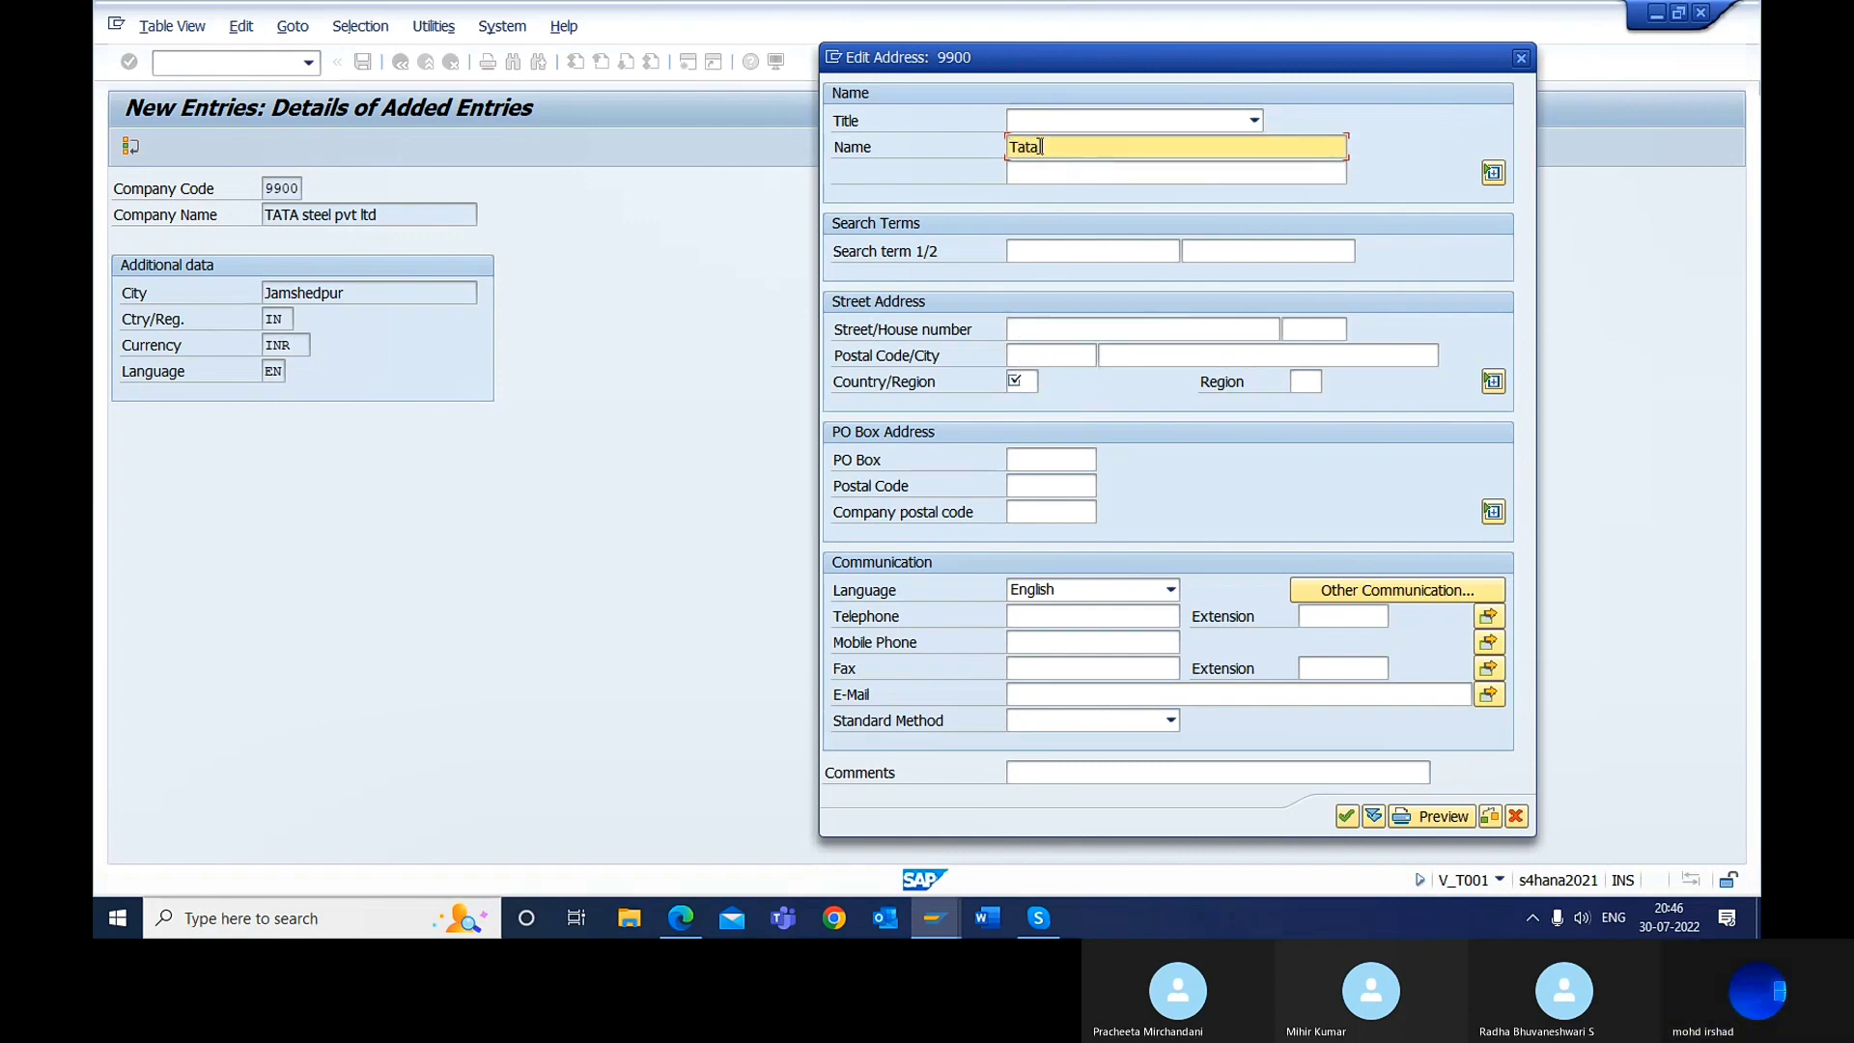
pyautogui.write(' steel pv')
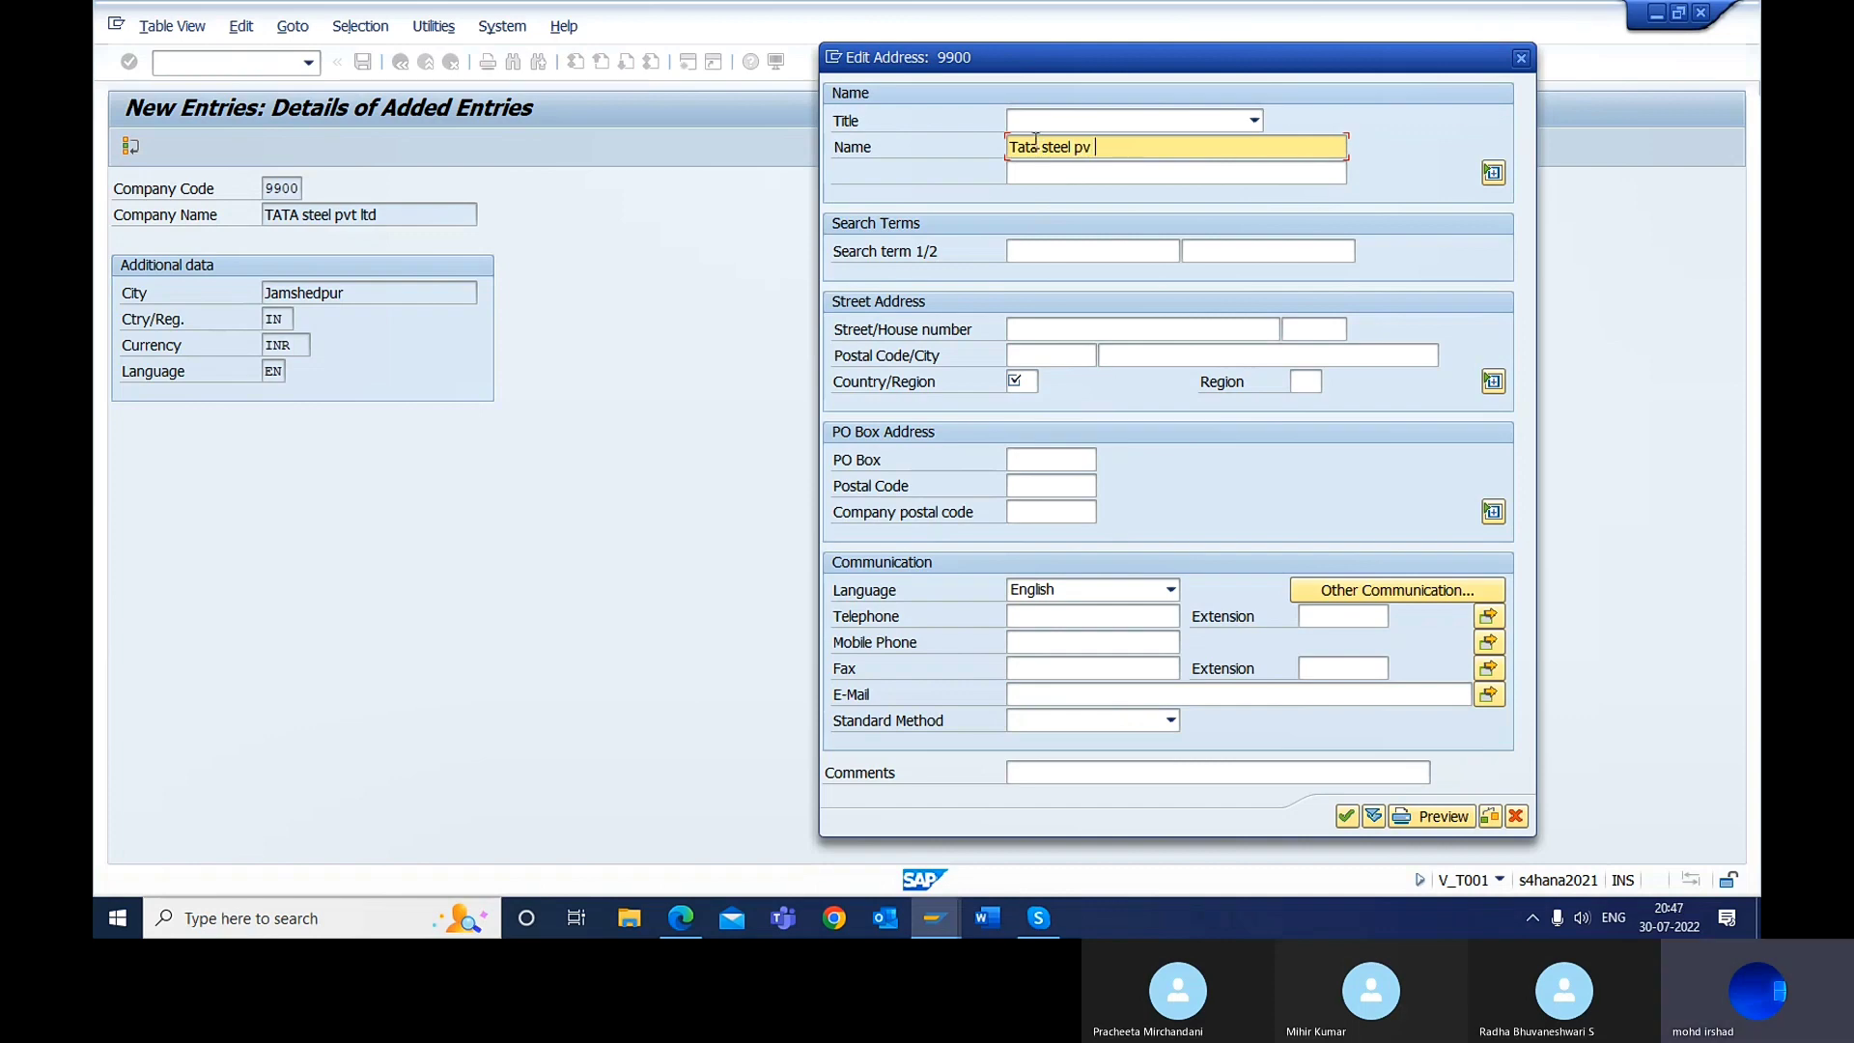
pyautogui.write('t ltd')
pyautogui.press('Return')
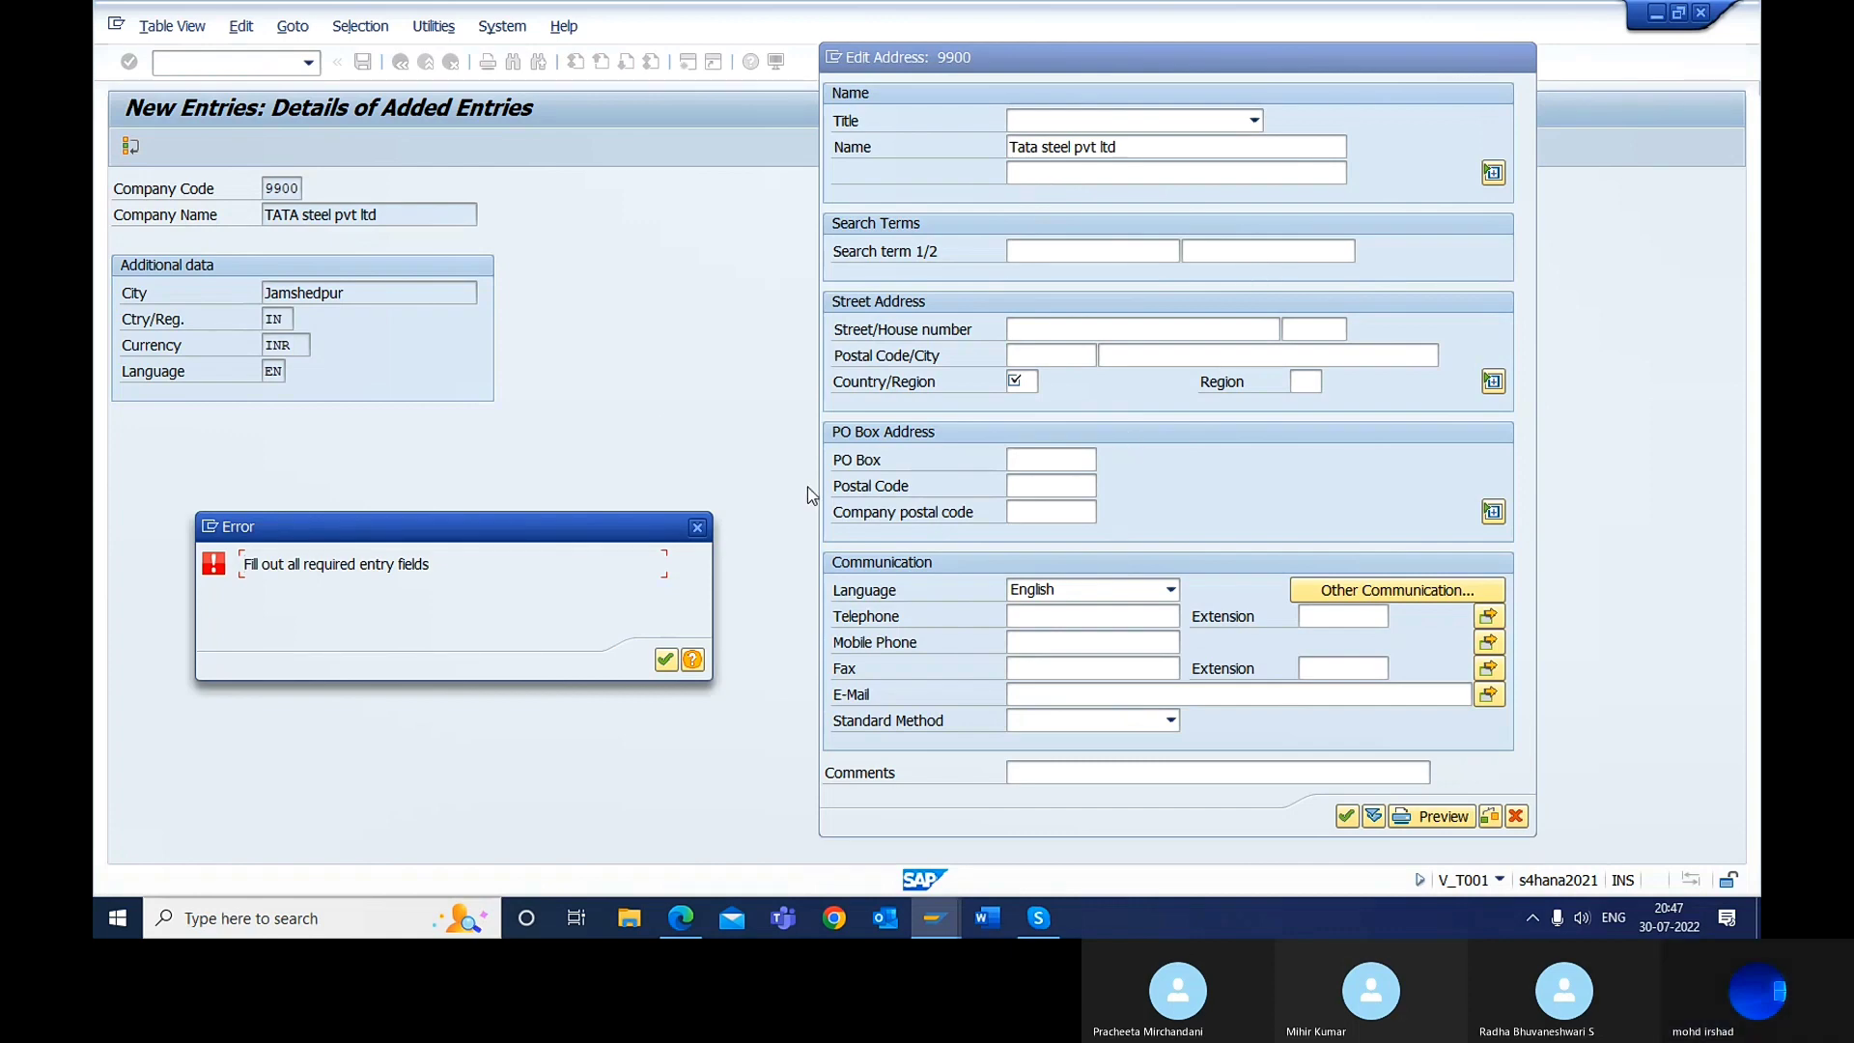
pyautogui.moveTo(391, 539); pyautogui.dragTo(1219, 302)
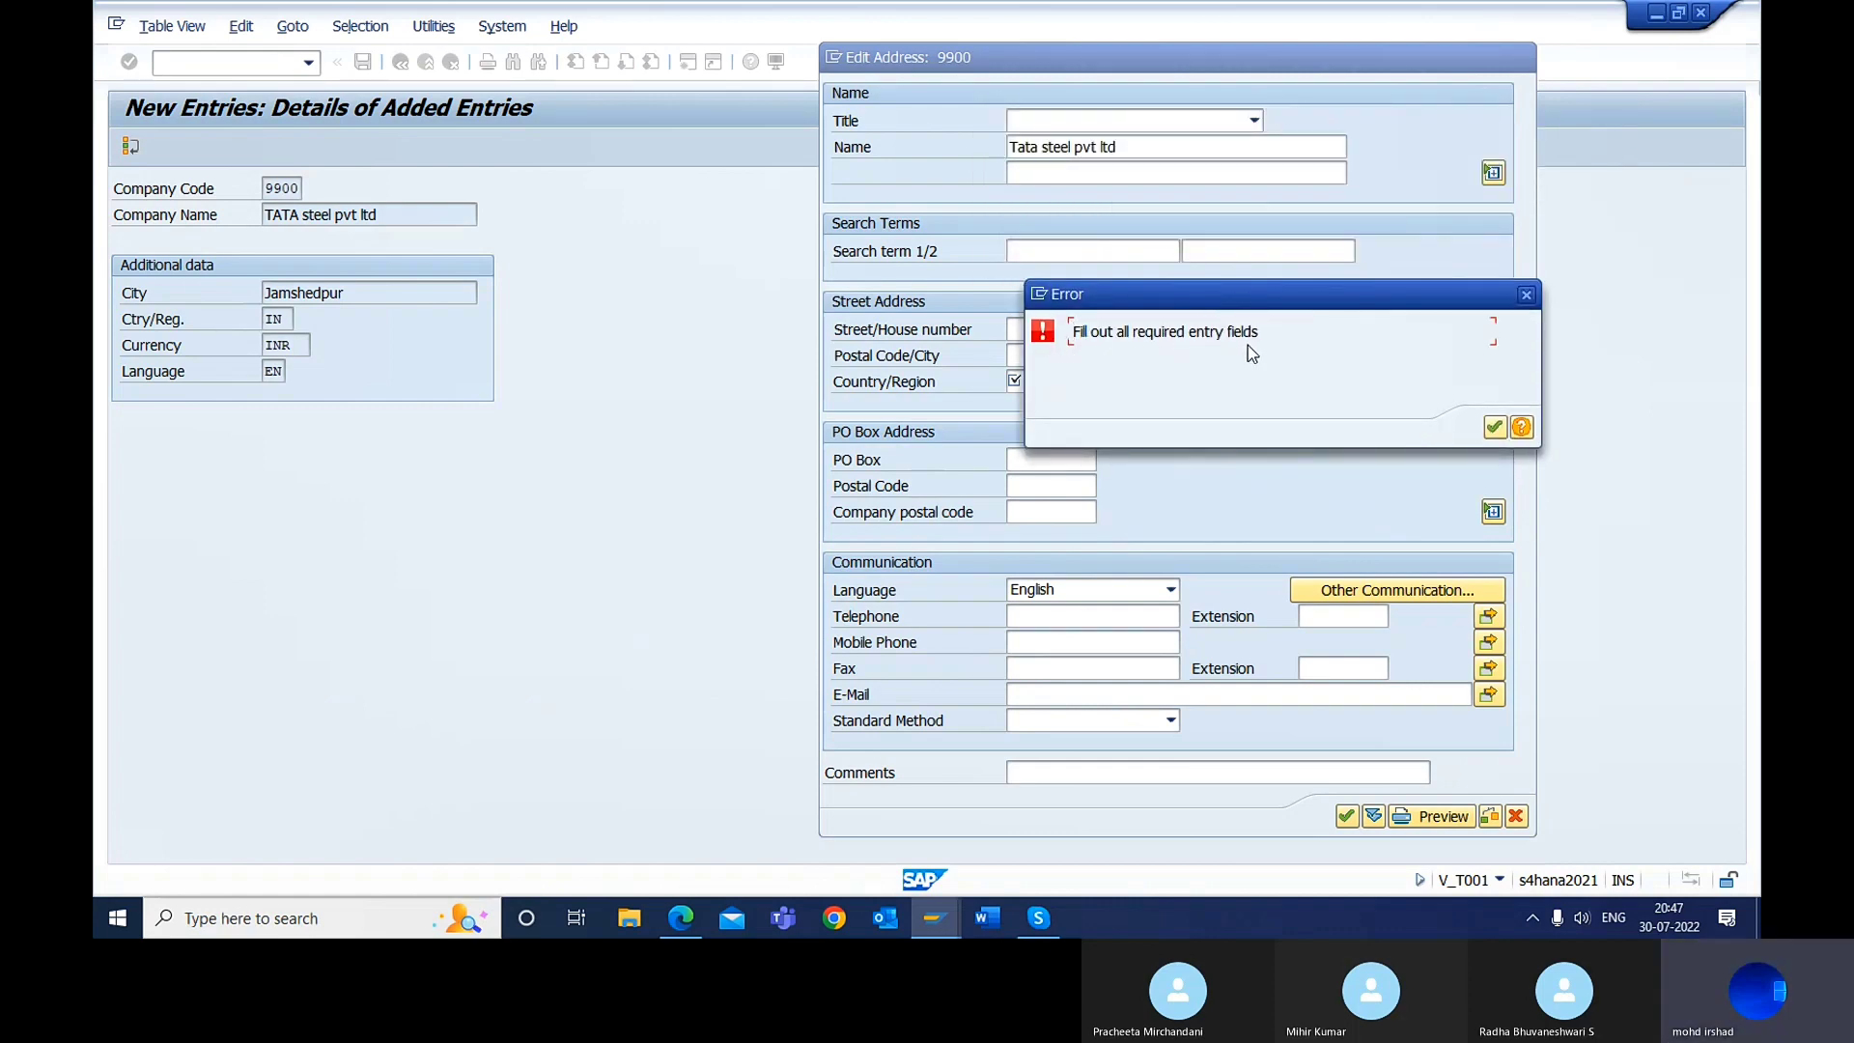
pyautogui.click(1493, 427)
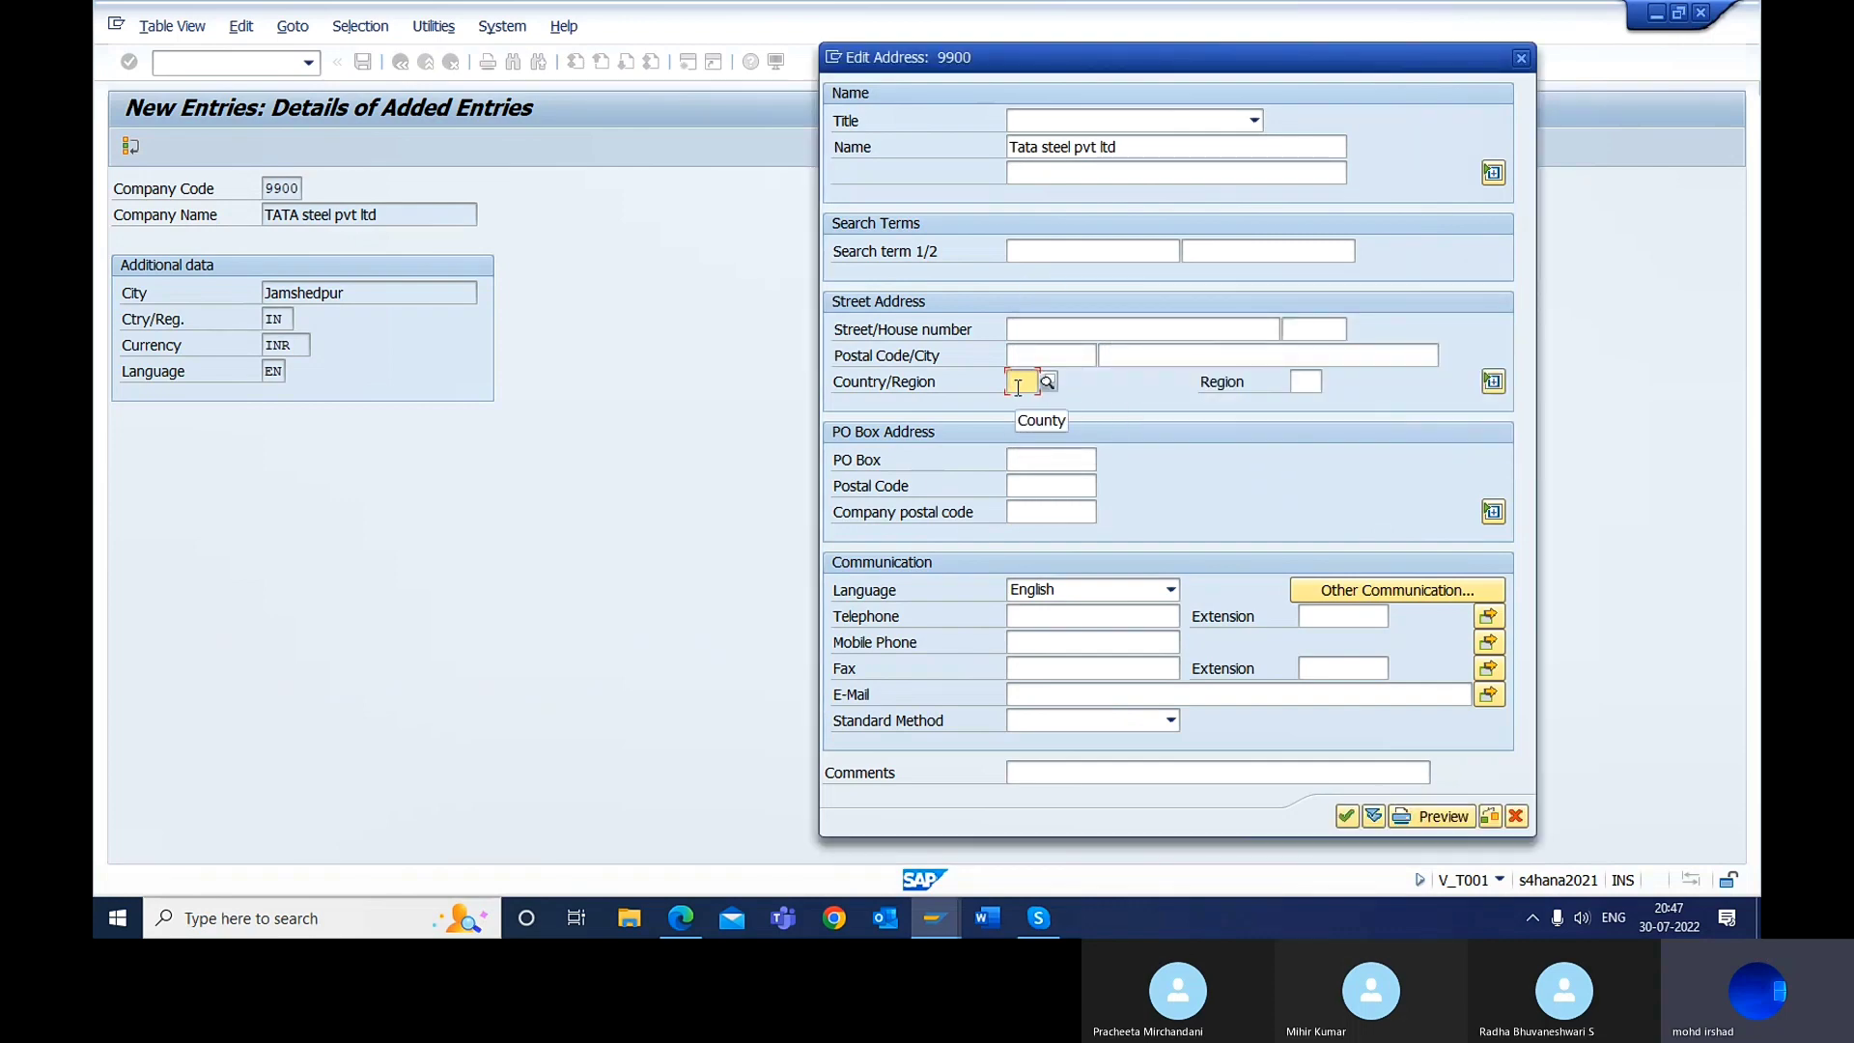
# Step: Set the first search term of the address to TCS
pyautogui.click(1038, 478)
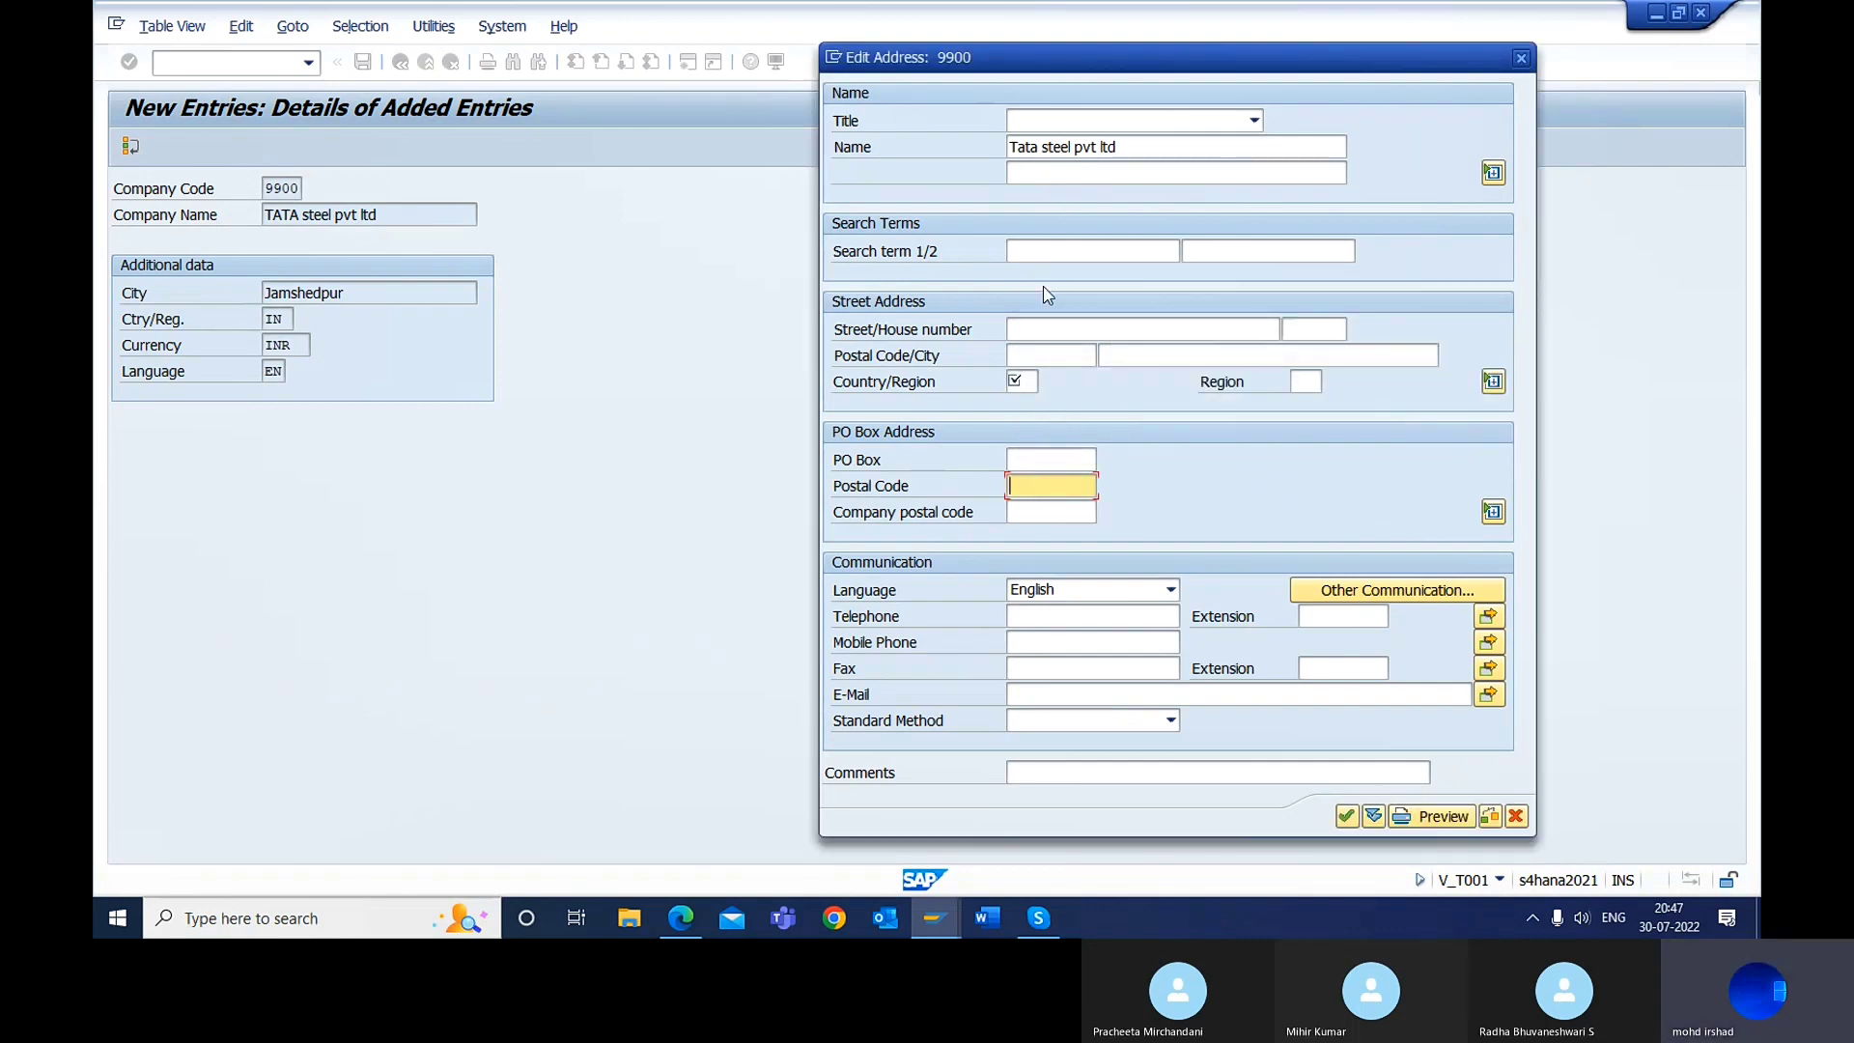
pyautogui.click(1032, 252)
pyautogui.write('TCS')
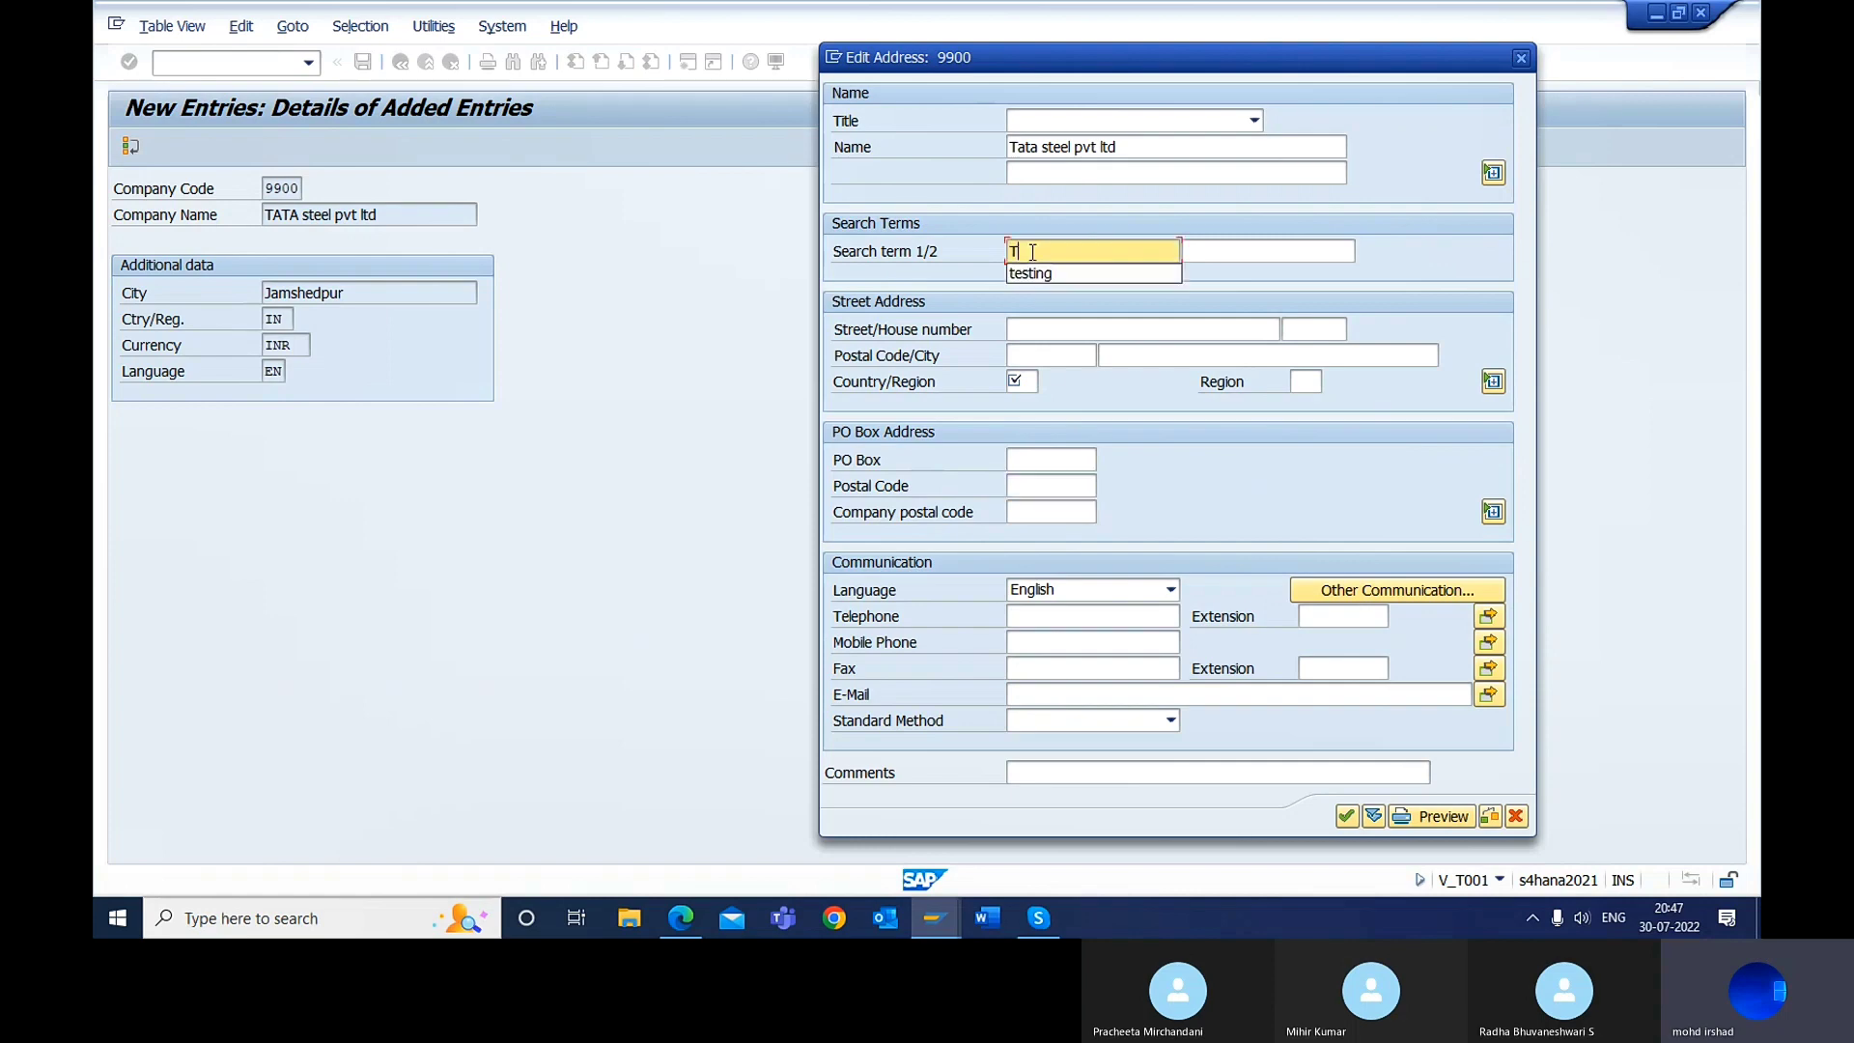
pyautogui.click(1063, 176)
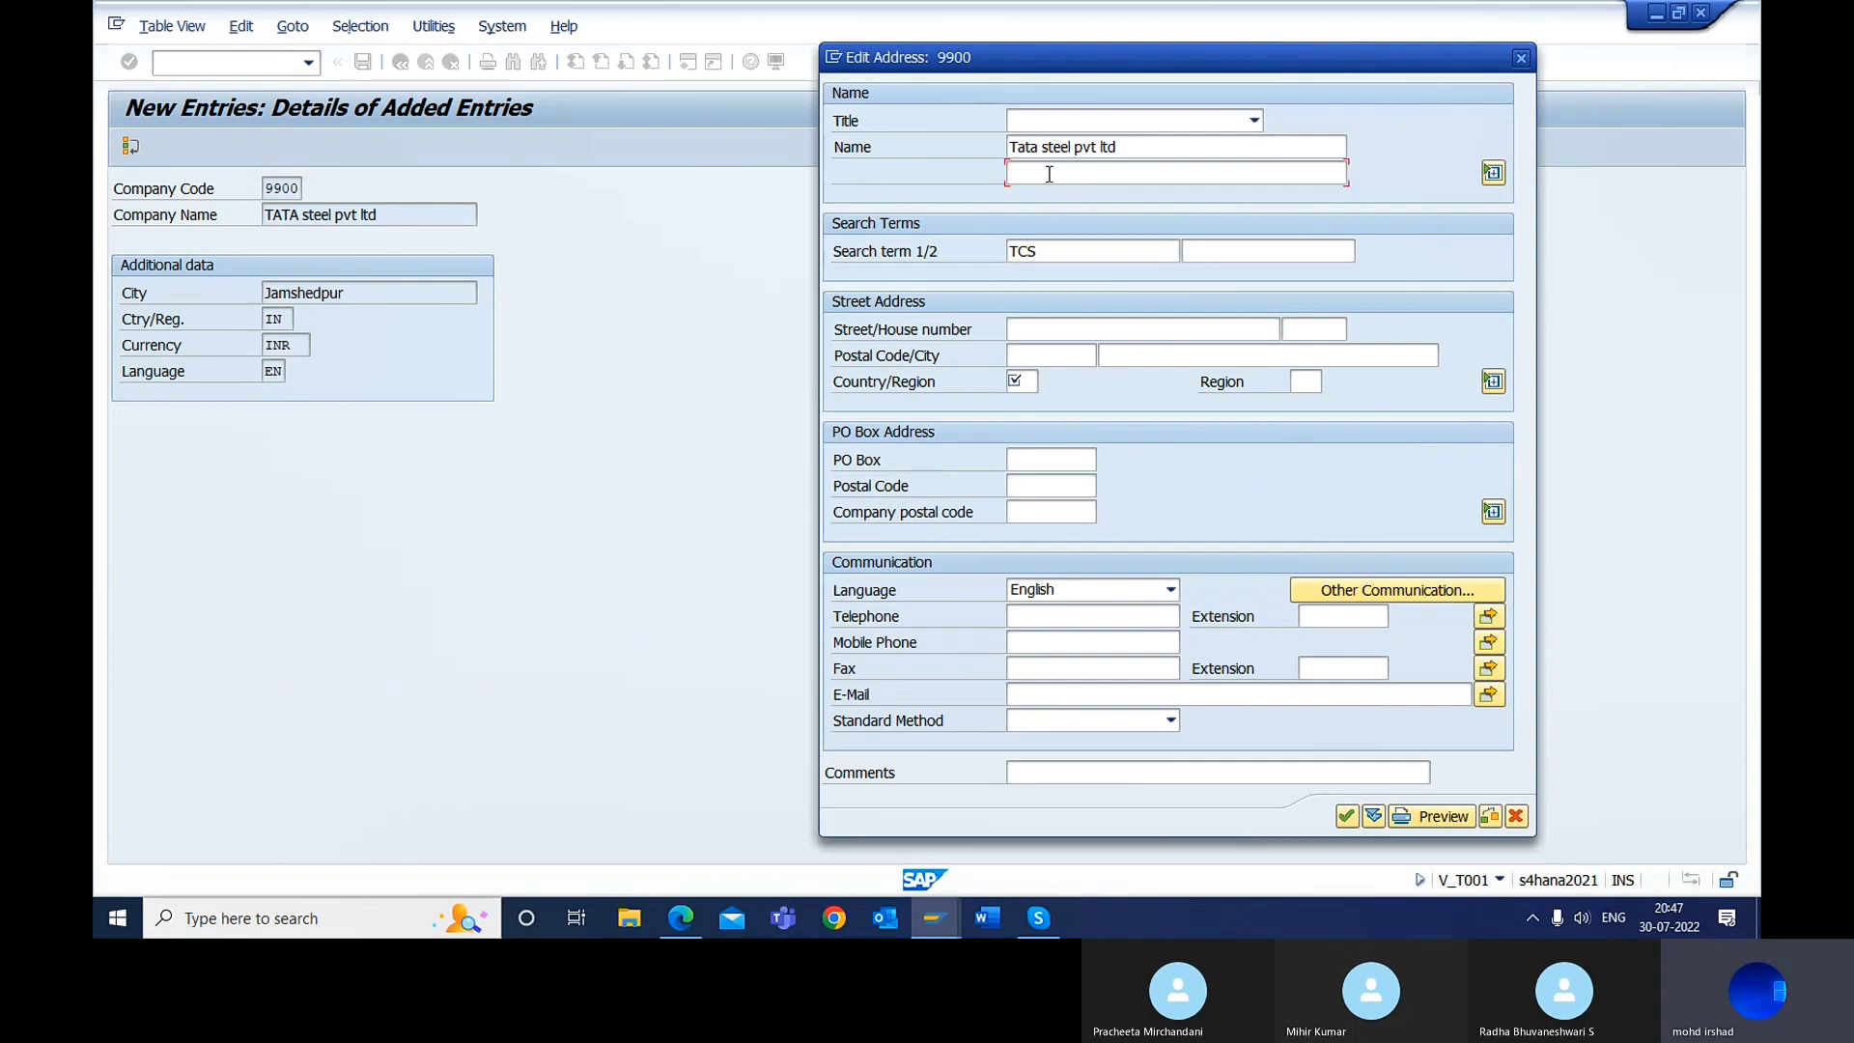
# Step: Examine the street, postal code, region, PO box and communication fields of the address form
pyautogui.click(1031, 329)
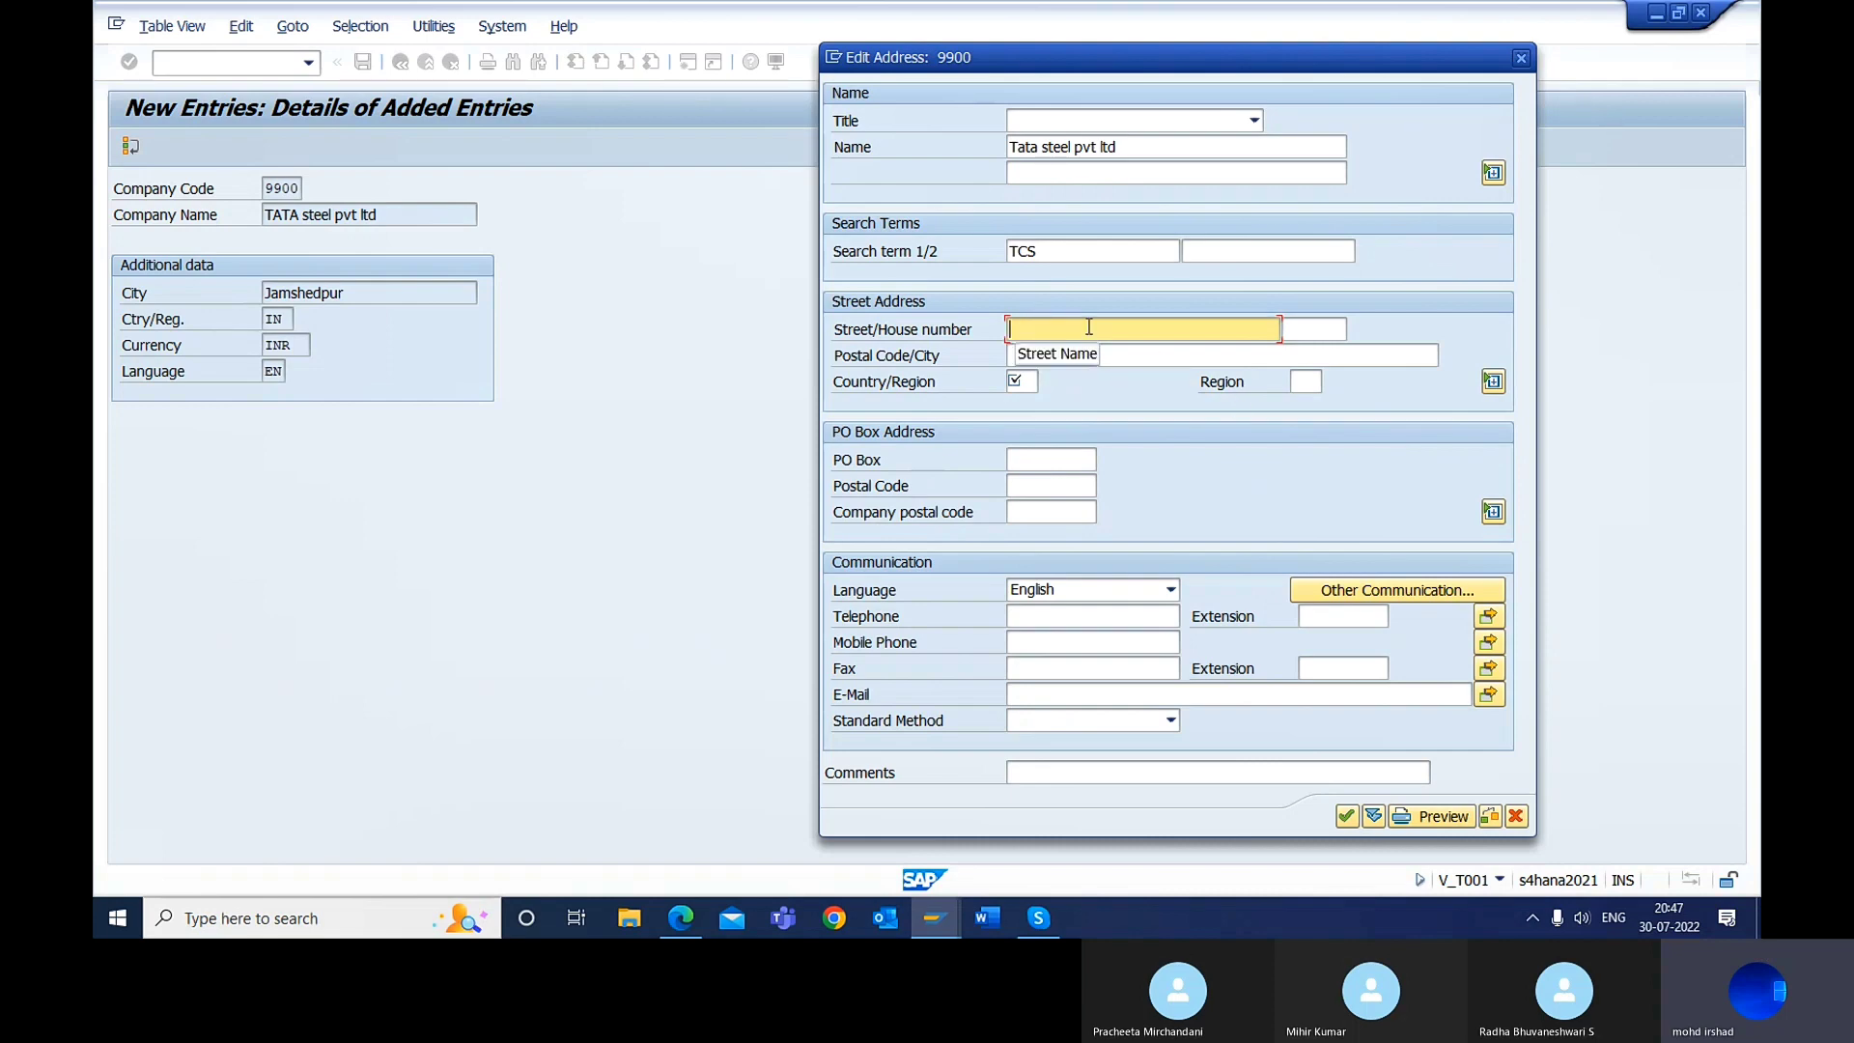
pyautogui.click(1041, 358)
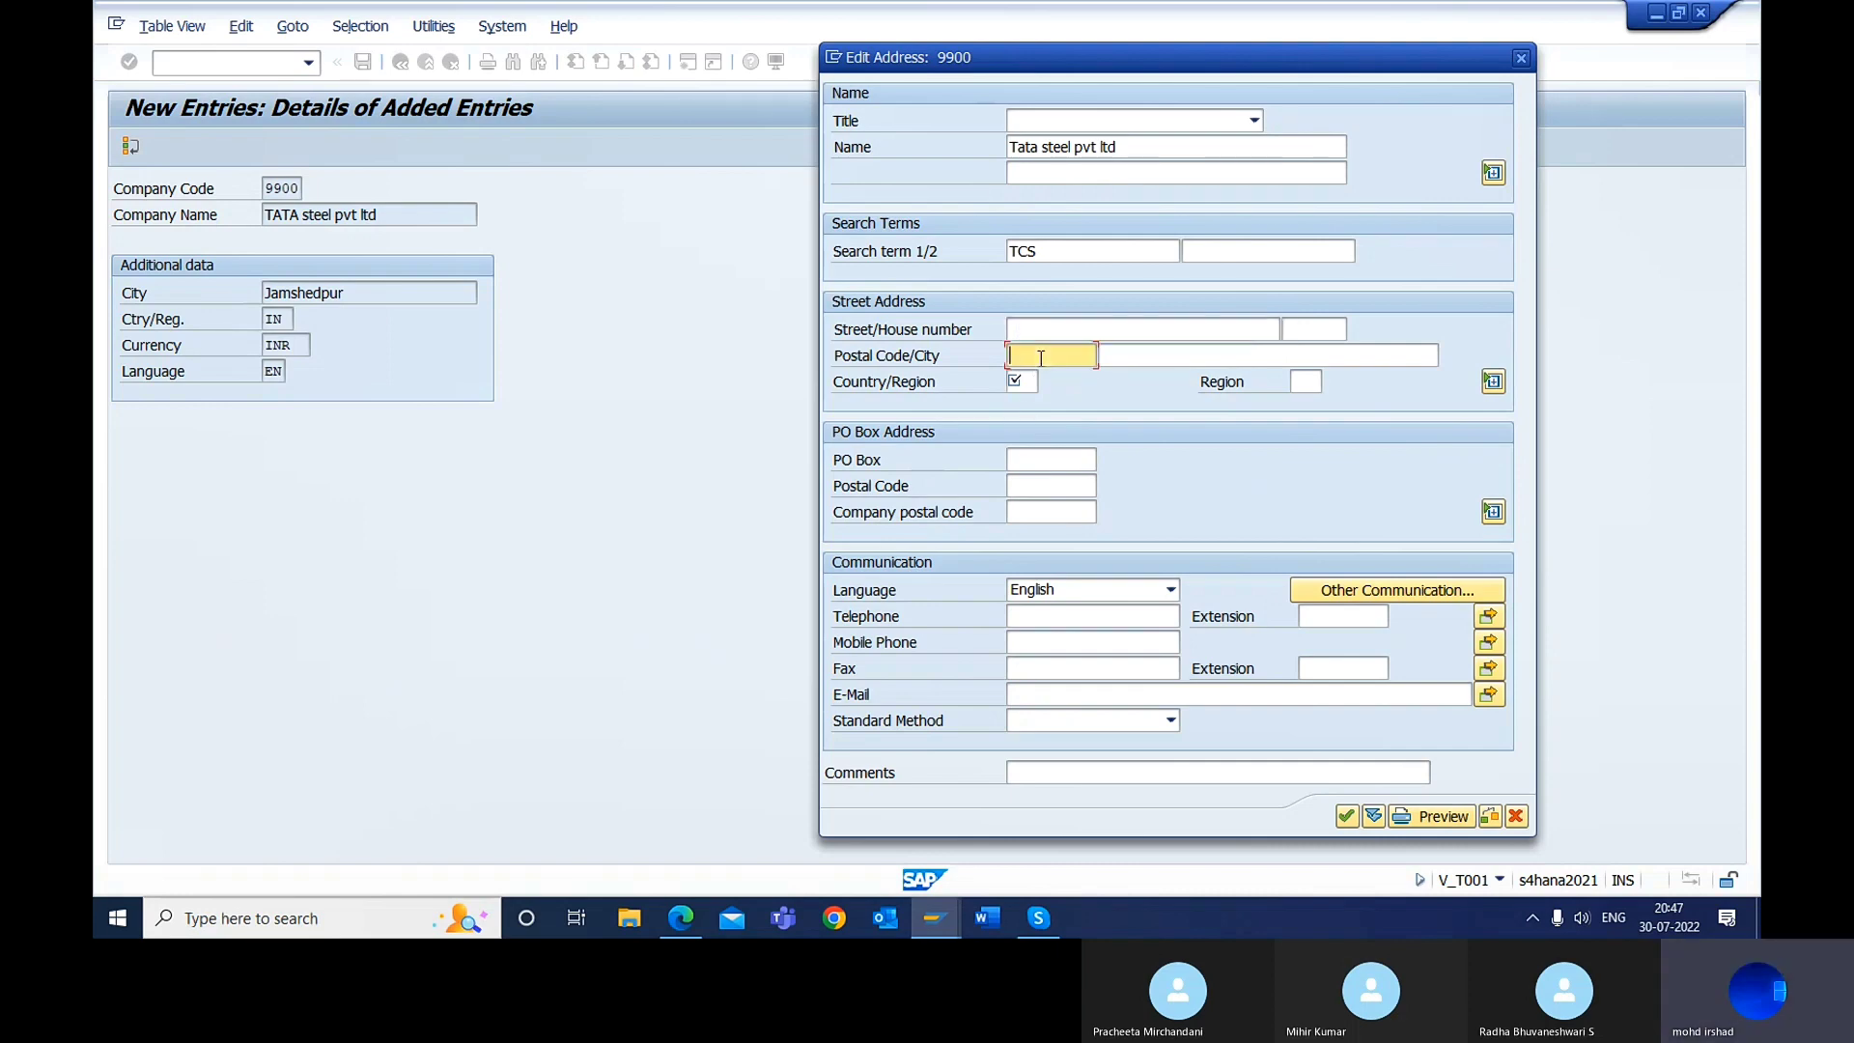
pyautogui.click(1206, 356)
pyautogui.click(1316, 382)
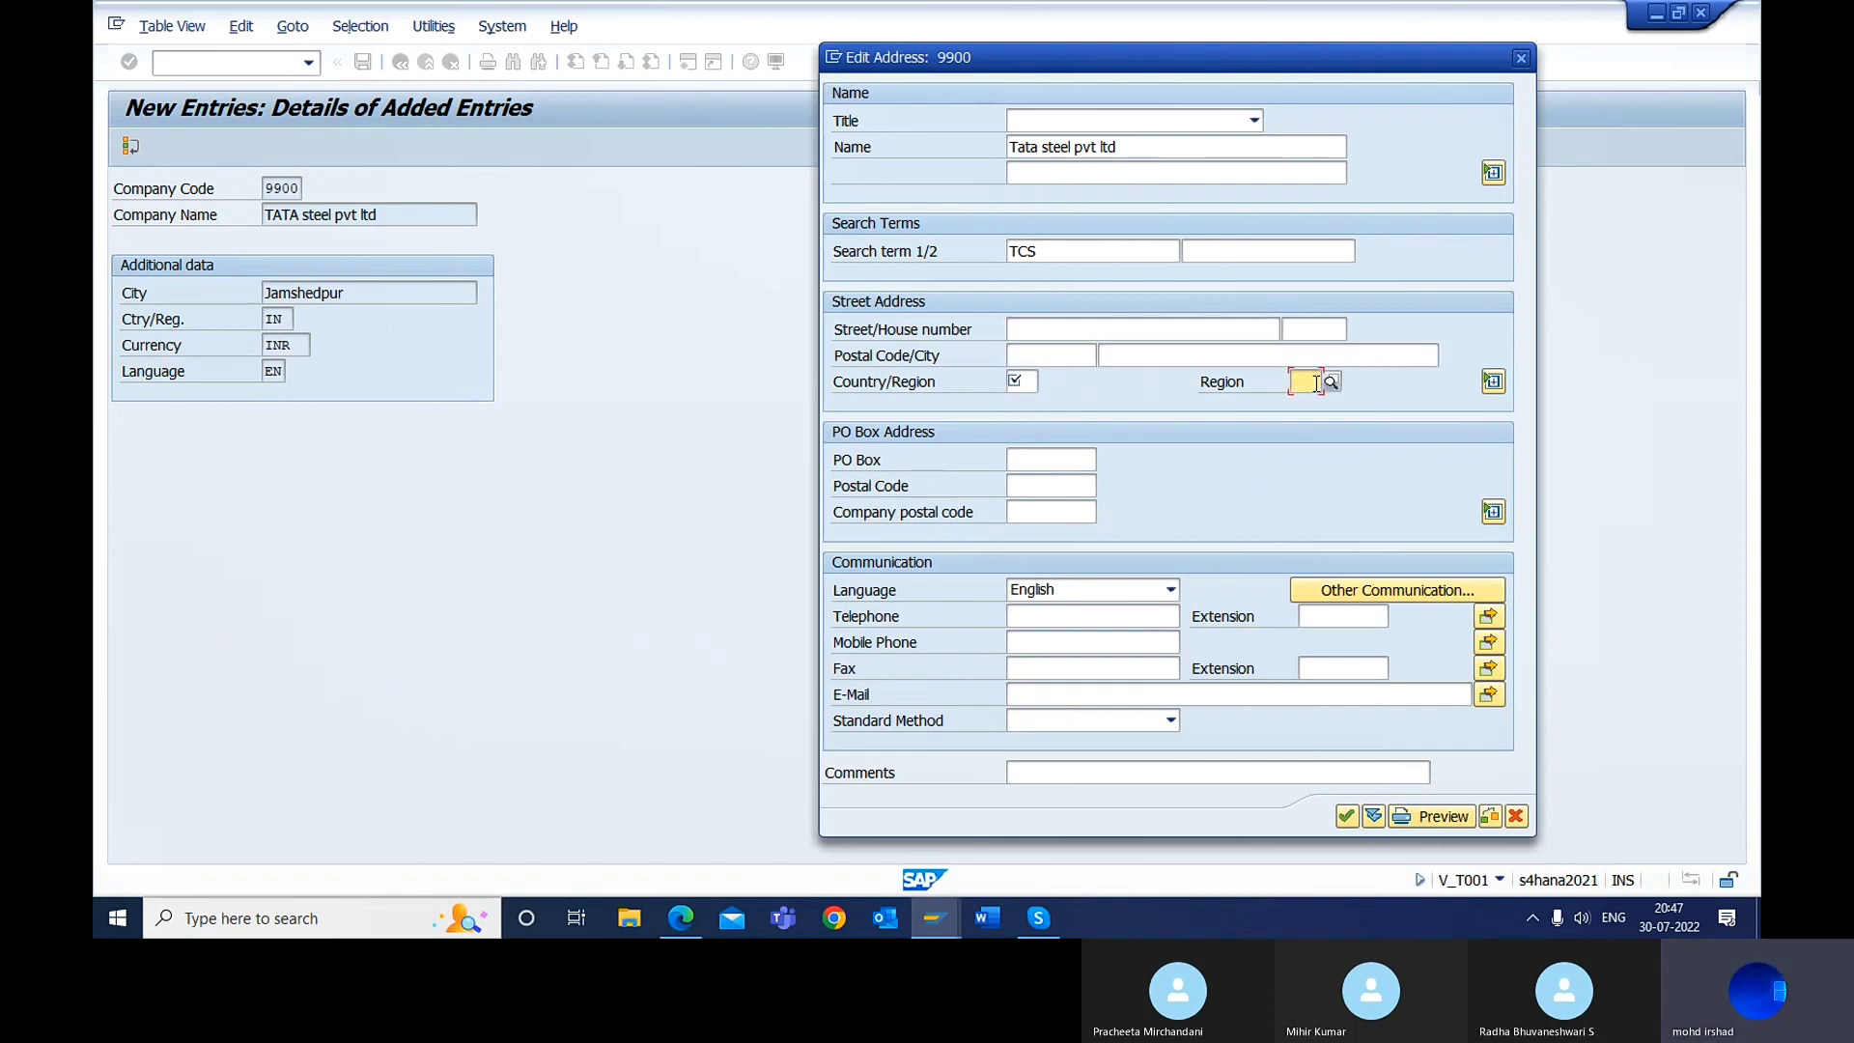
pyautogui.click(1051, 457)
pyautogui.click(1042, 486)
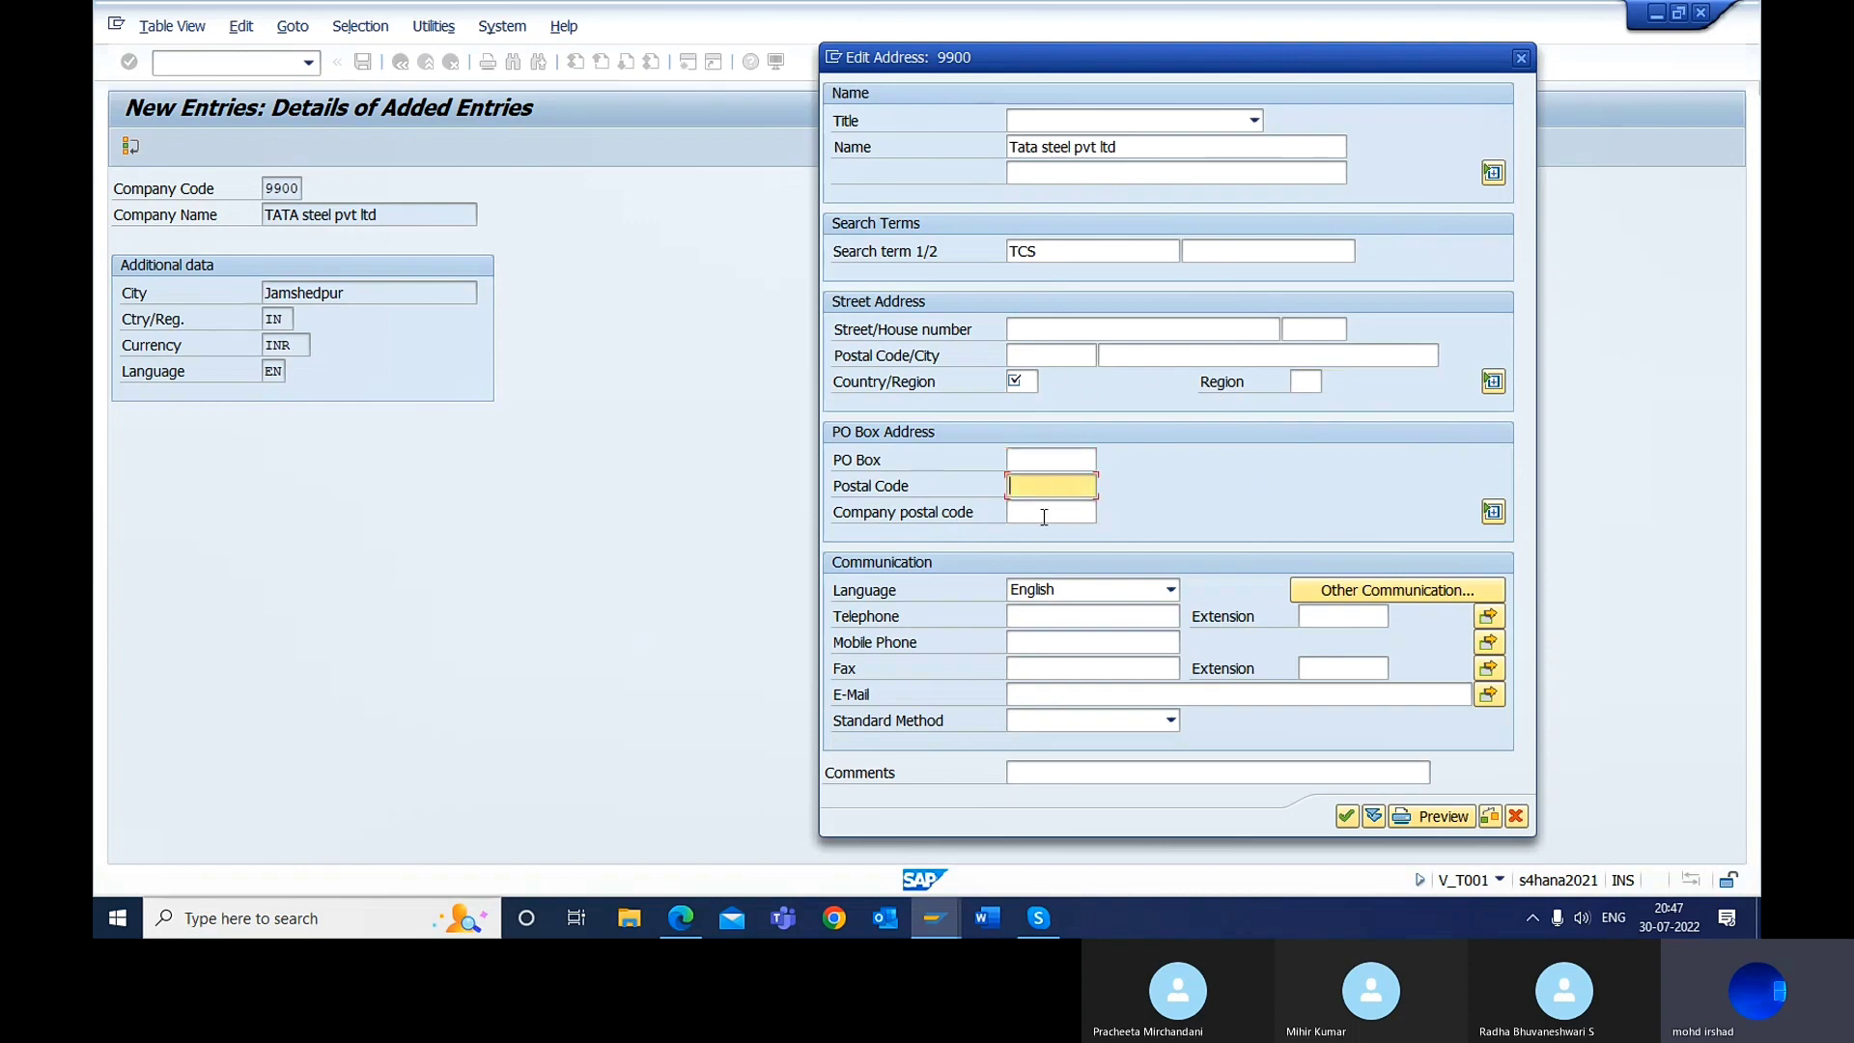
pyautogui.click(1057, 620)
pyautogui.click(1051, 644)
pyautogui.click(1048, 669)
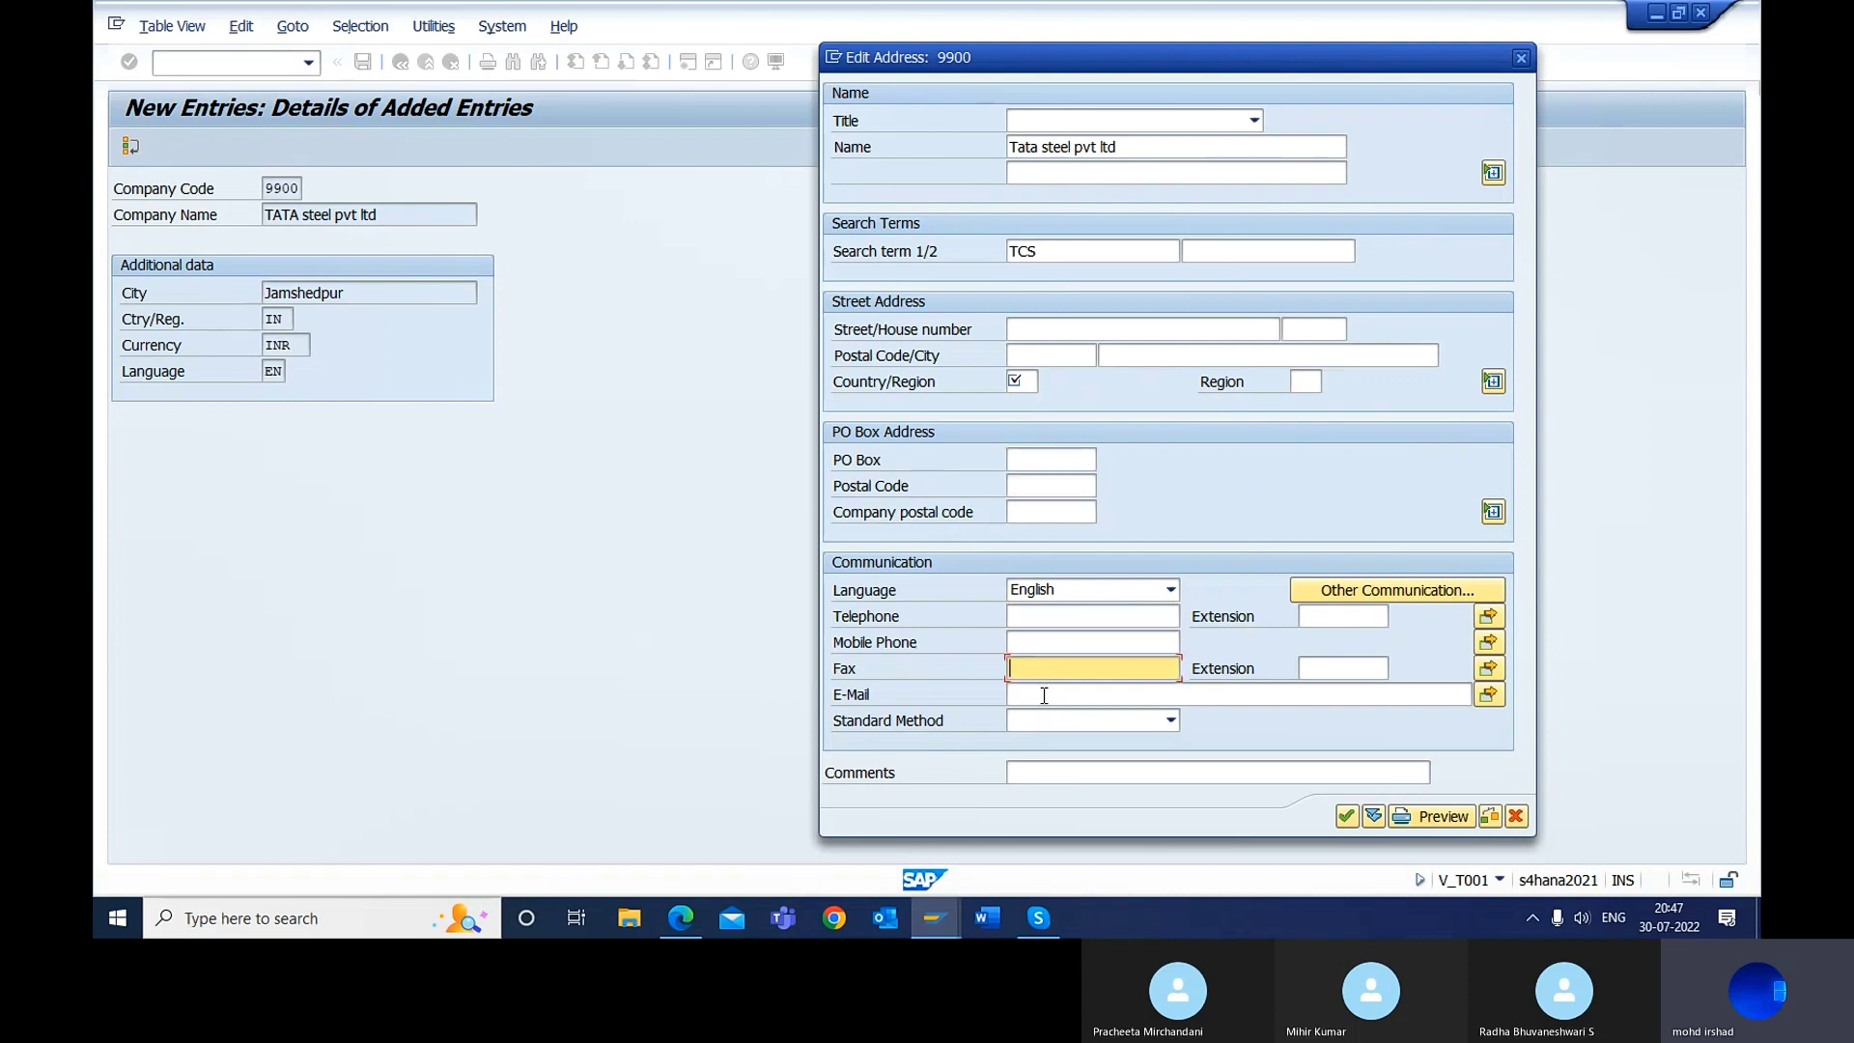
pyautogui.click(1044, 695)
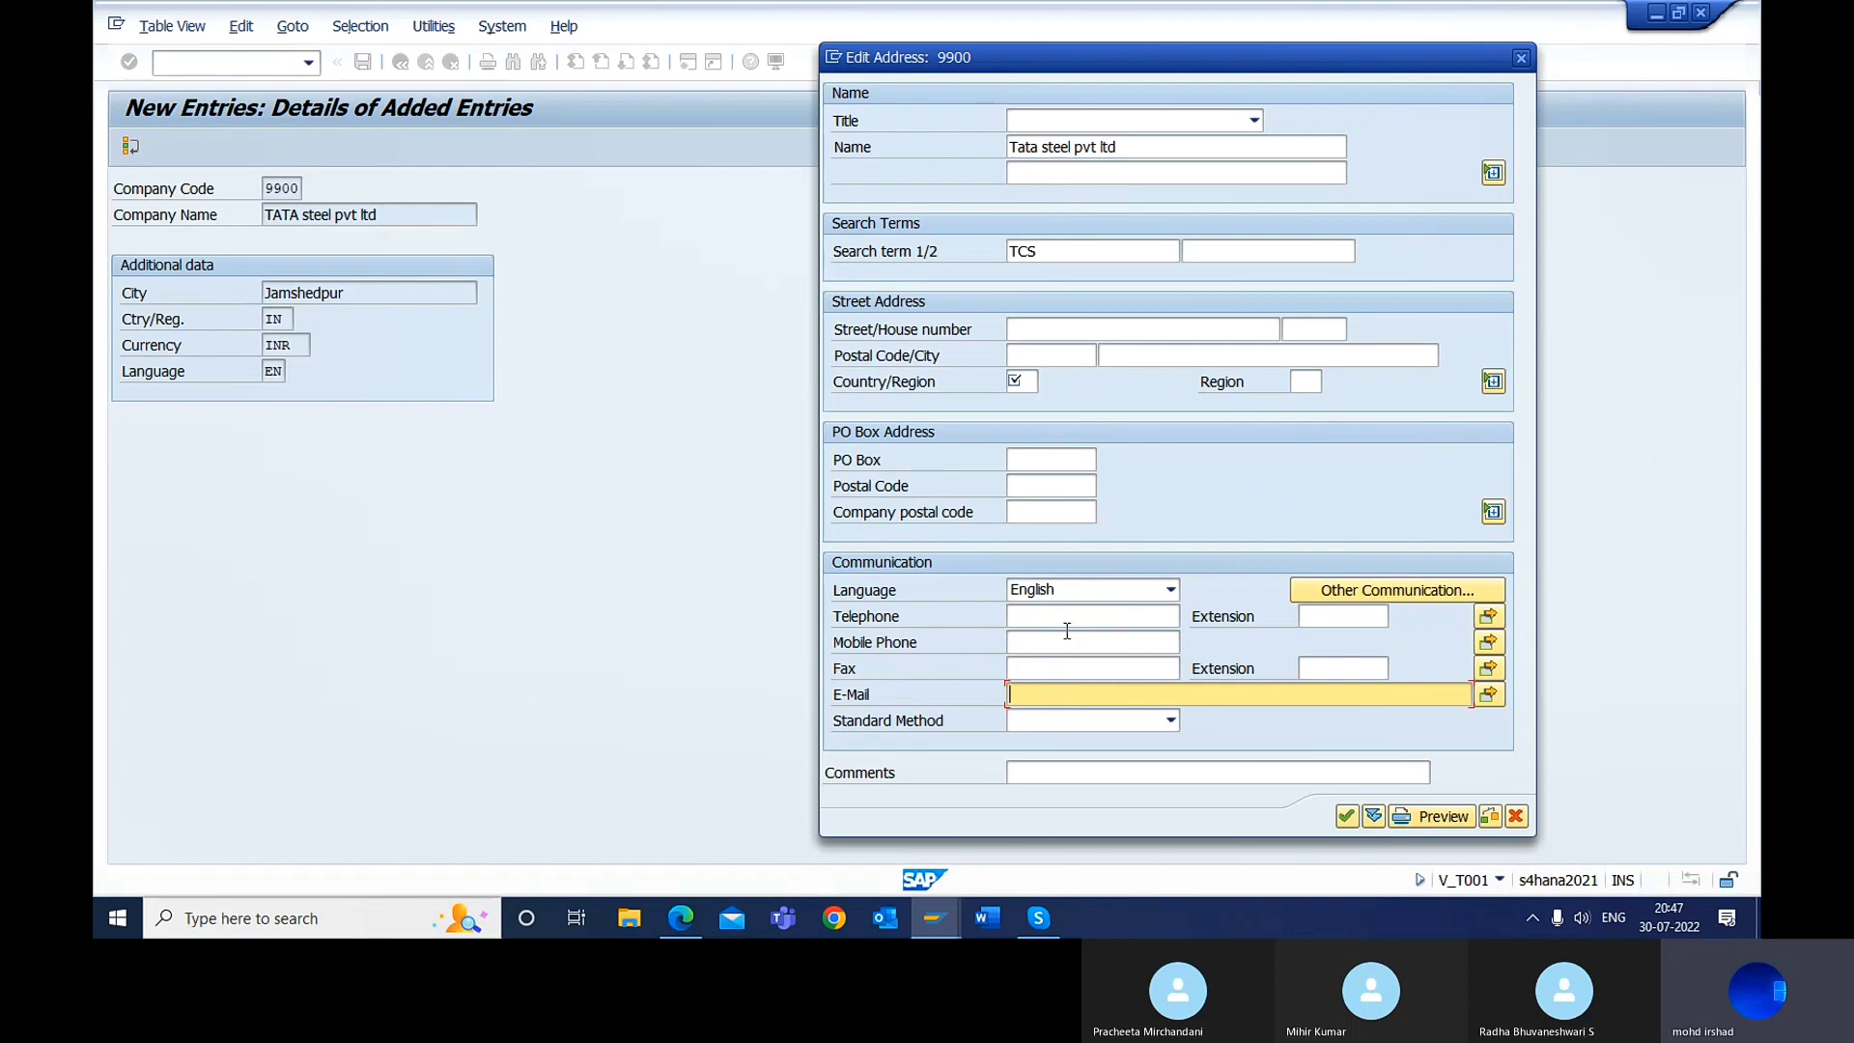
pyautogui.click(1055, 330)
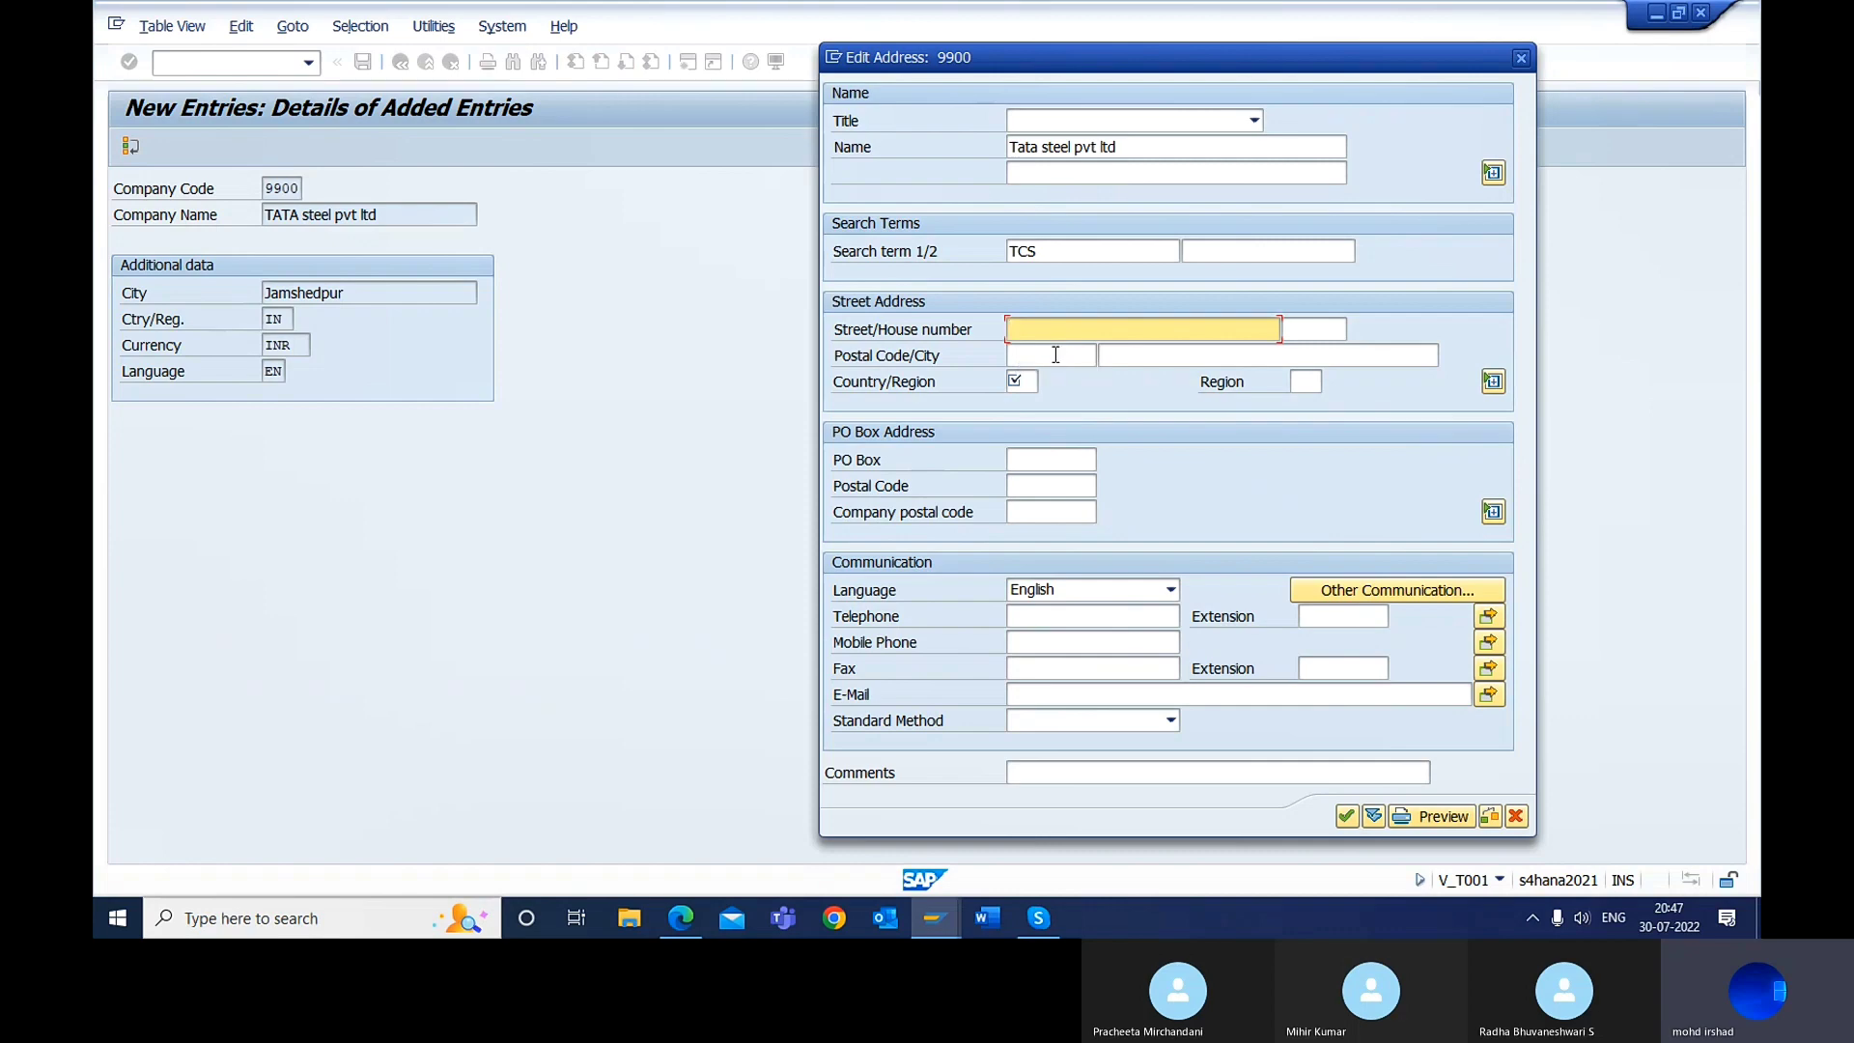
pyautogui.click(1056, 354)
pyautogui.click(1026, 382)
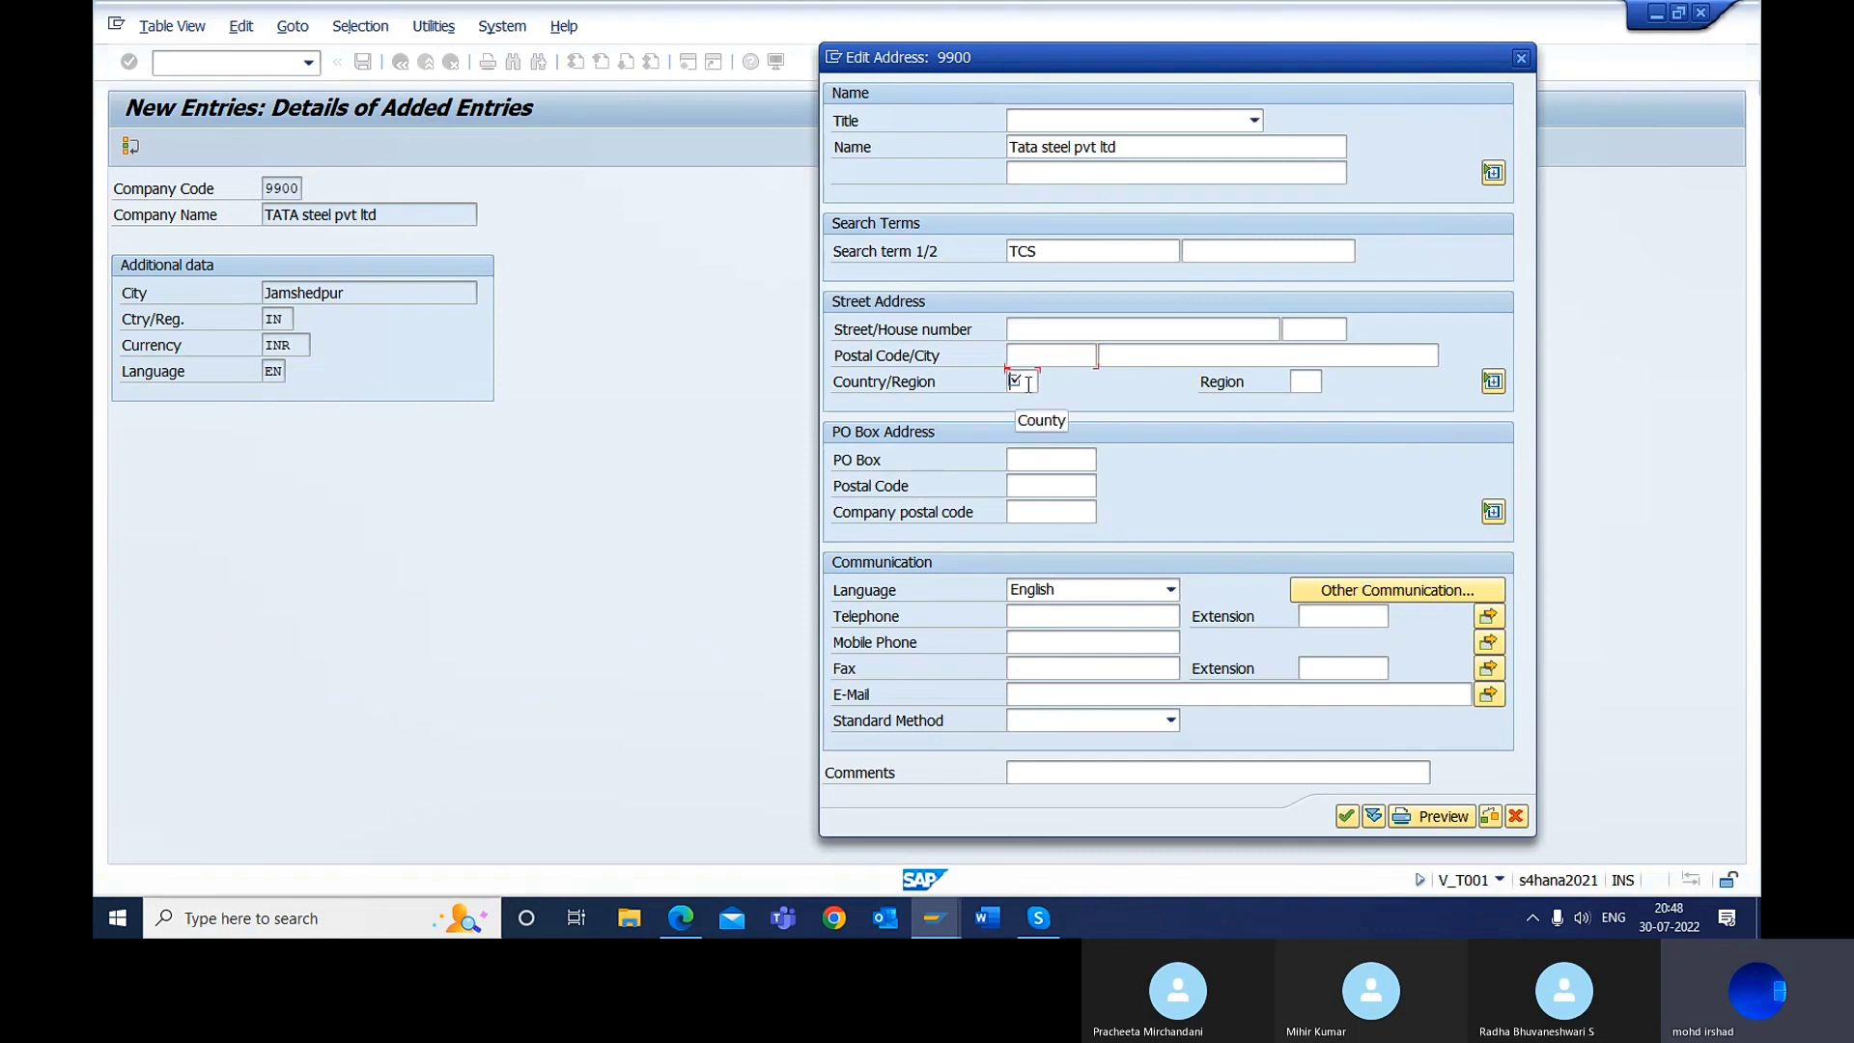
pyautogui.click(1039, 467)
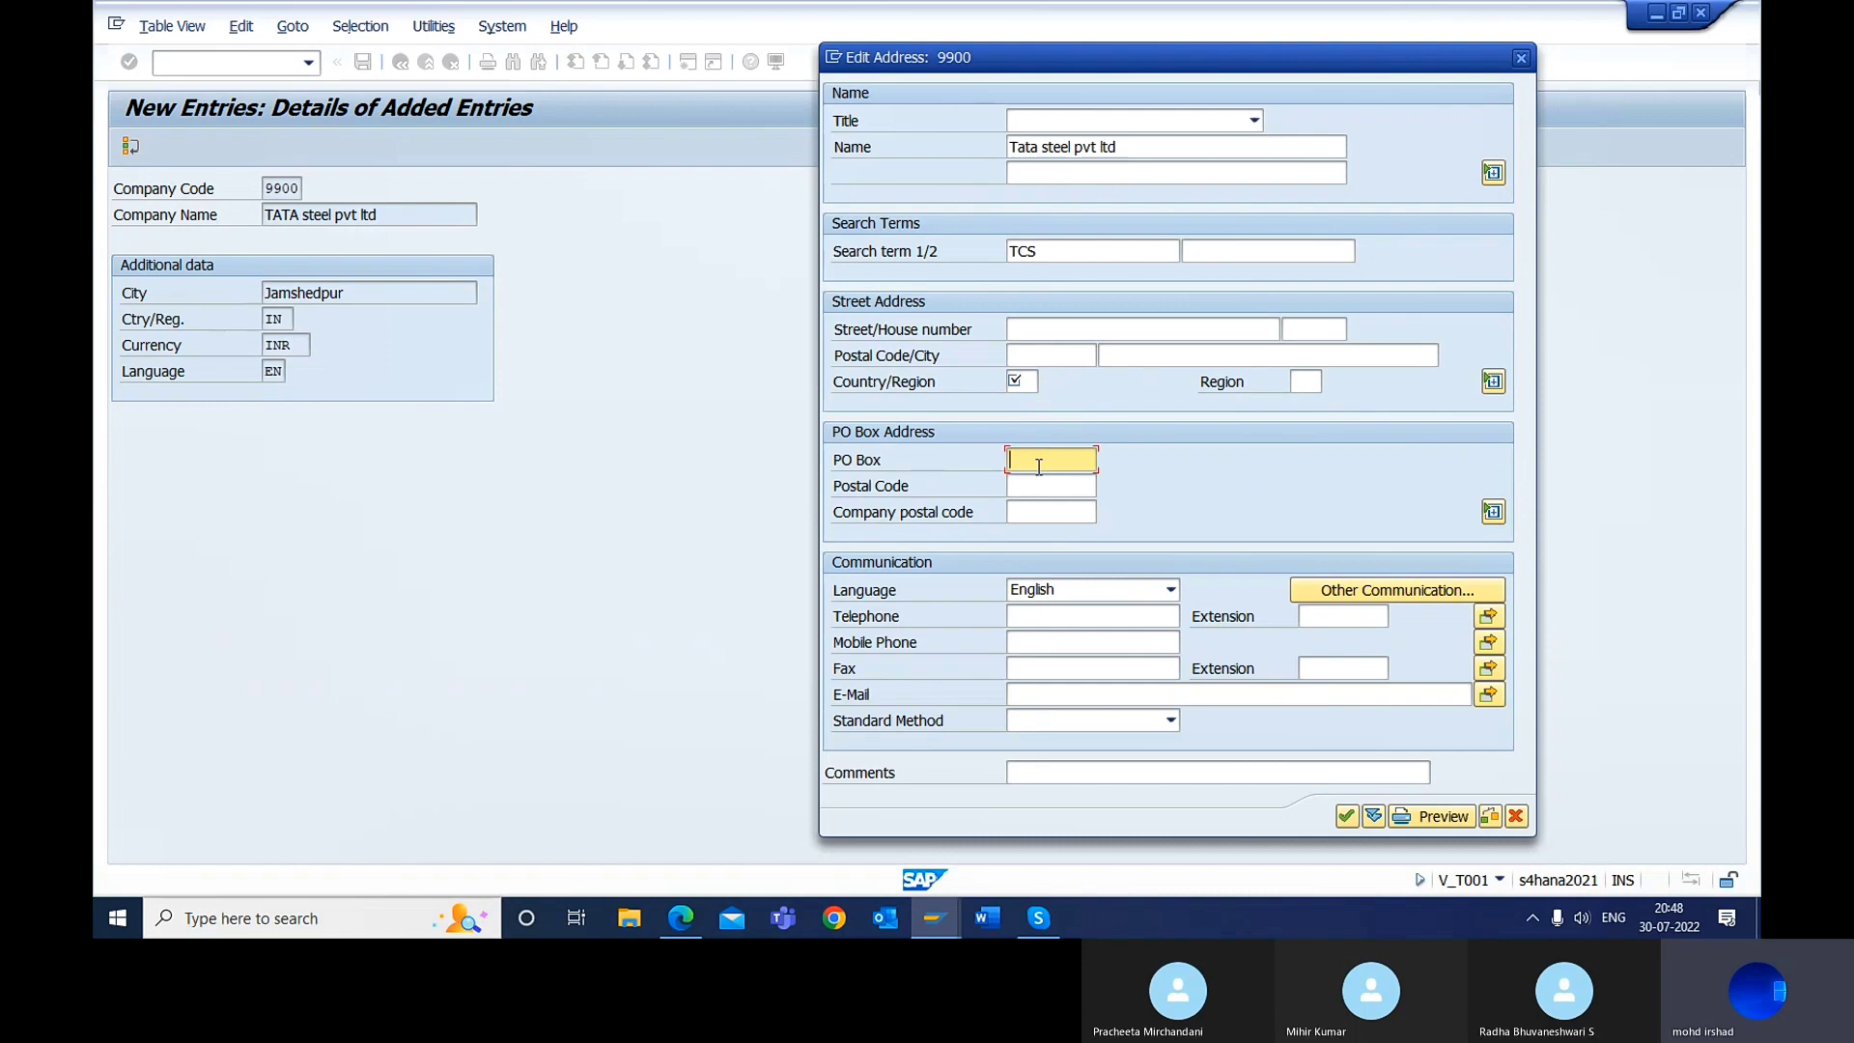
# Step: Set the country/region of the street address to IN
pyautogui.click(1026, 389)
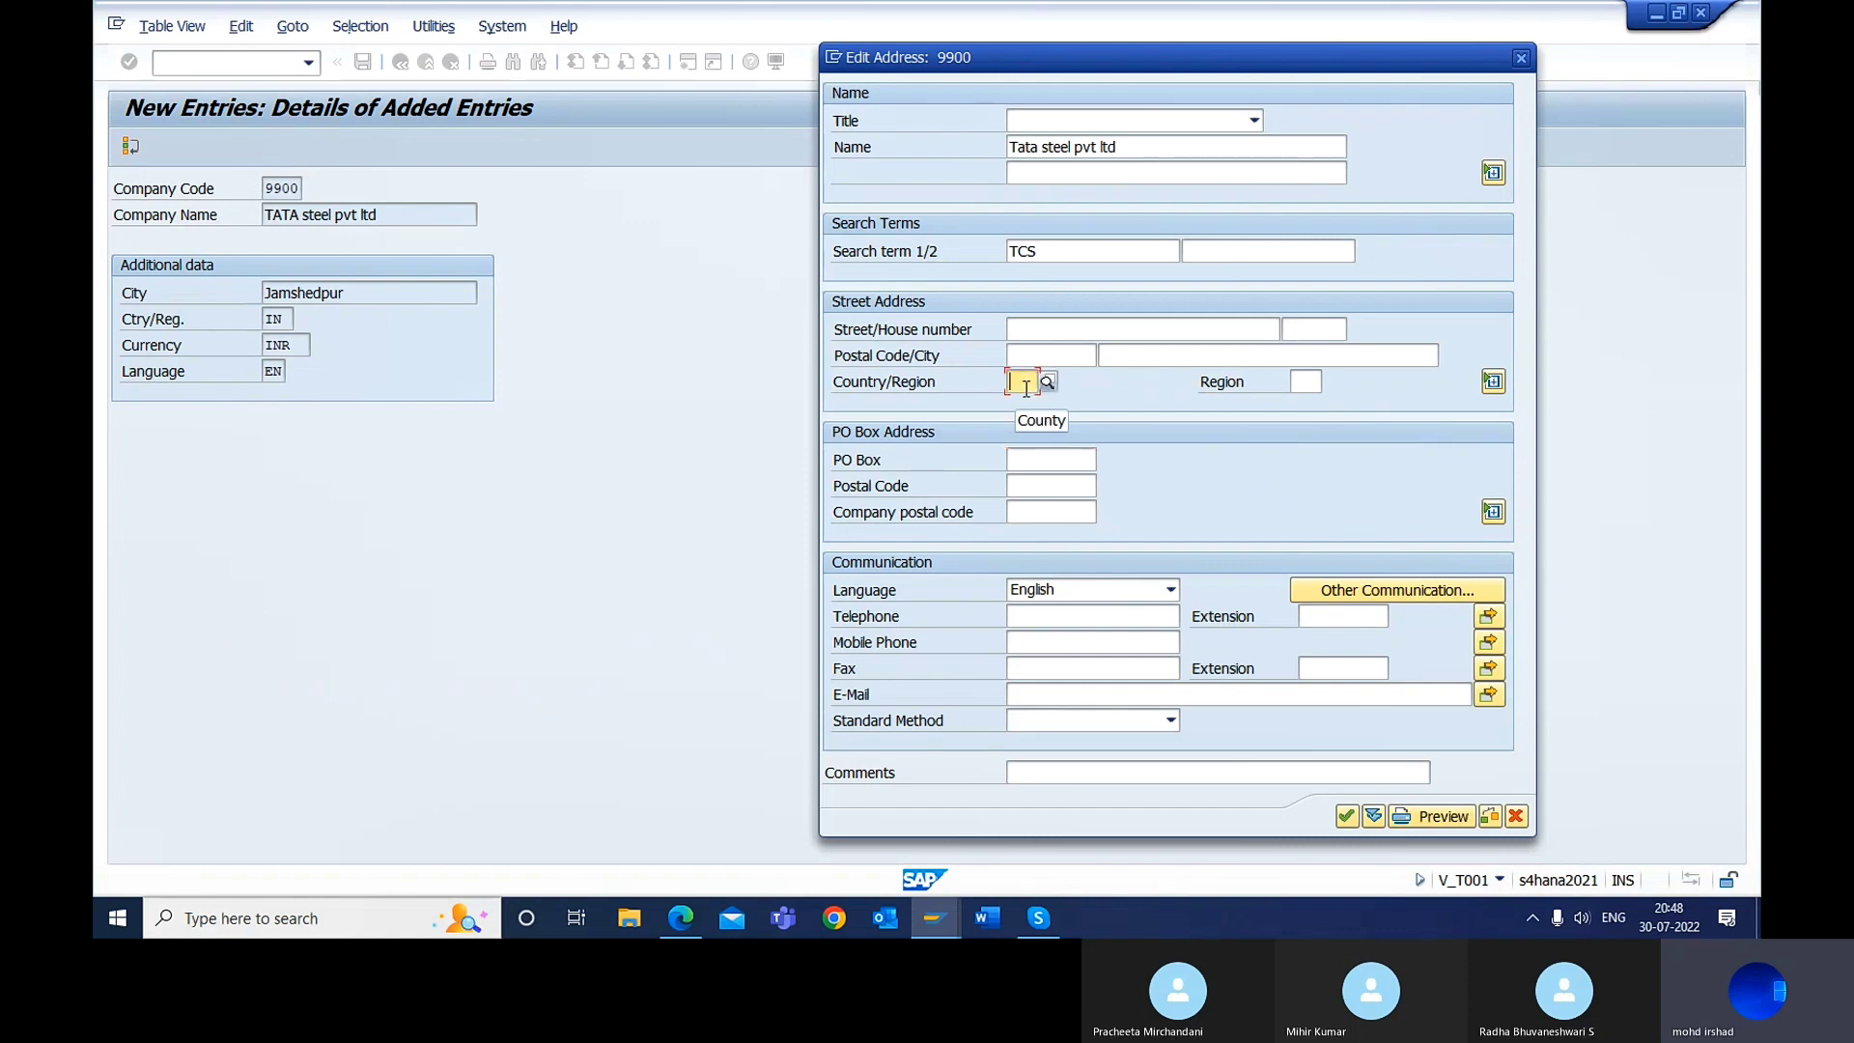
pyautogui.write('in')
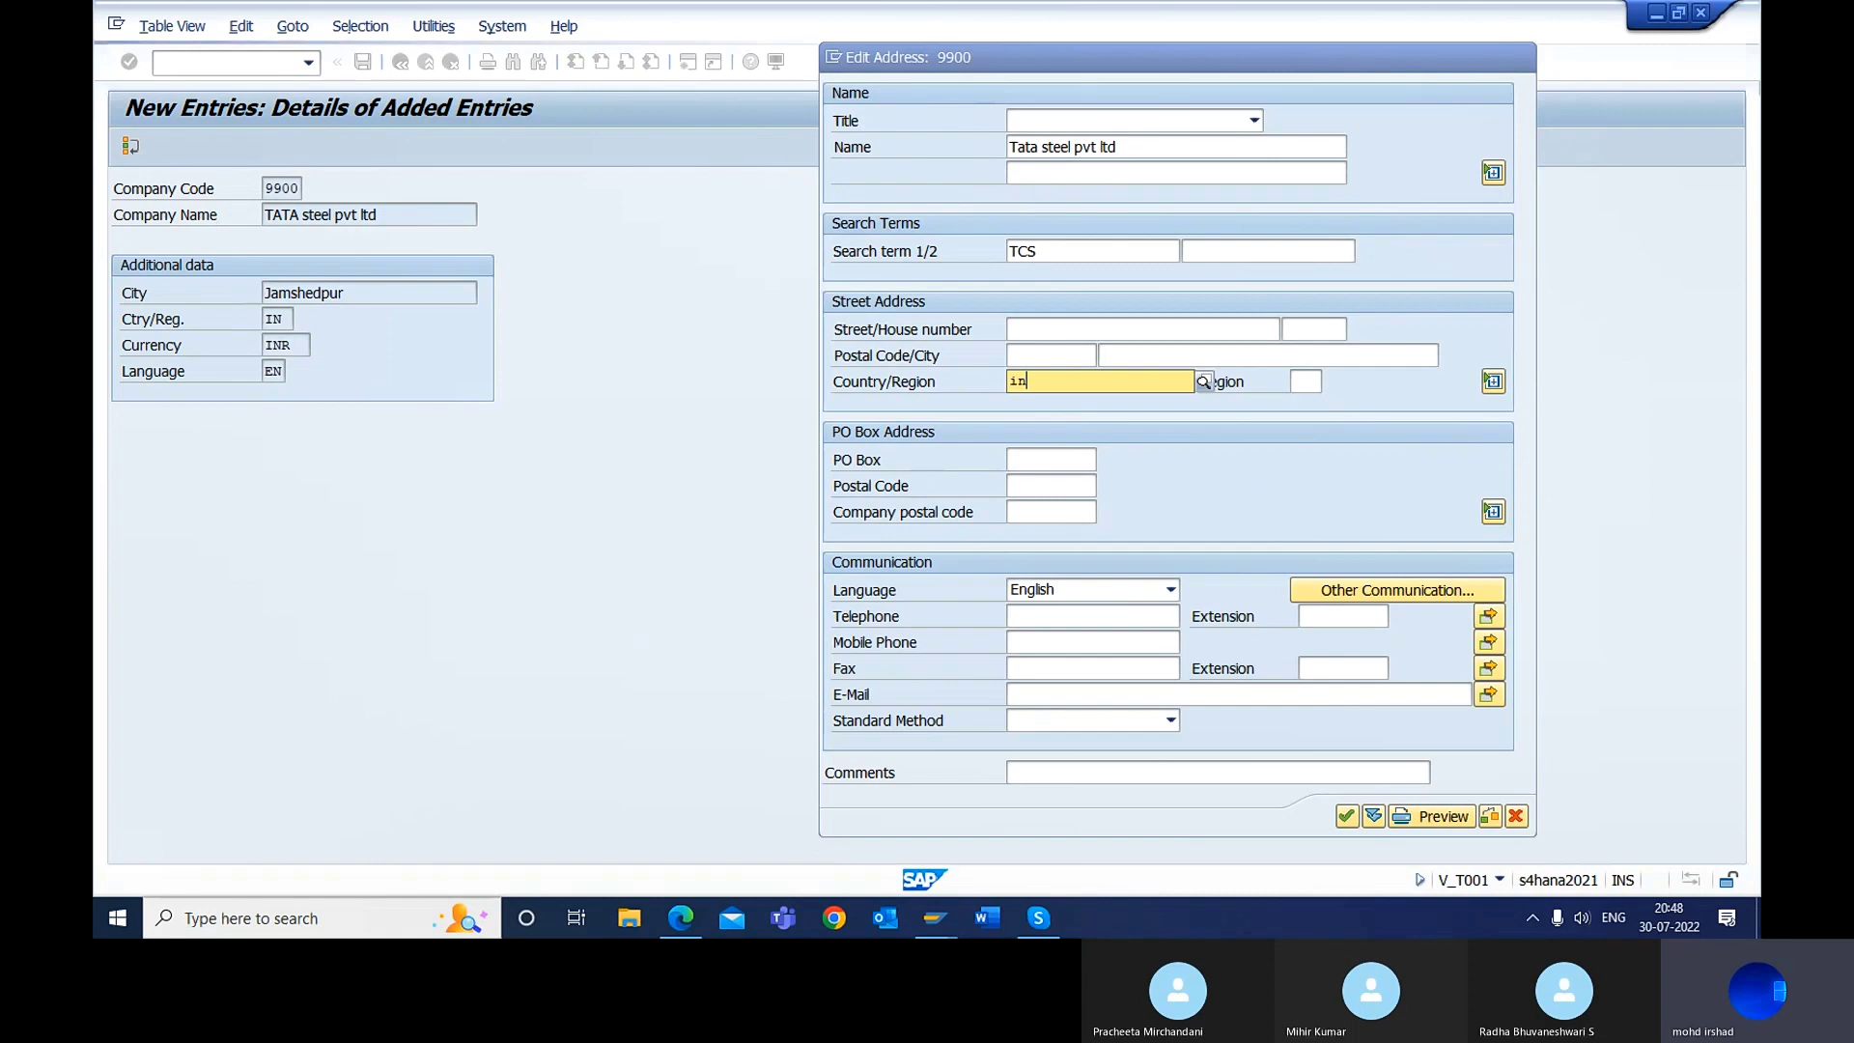
pyautogui.press('Down')
pyautogui.press('Return')
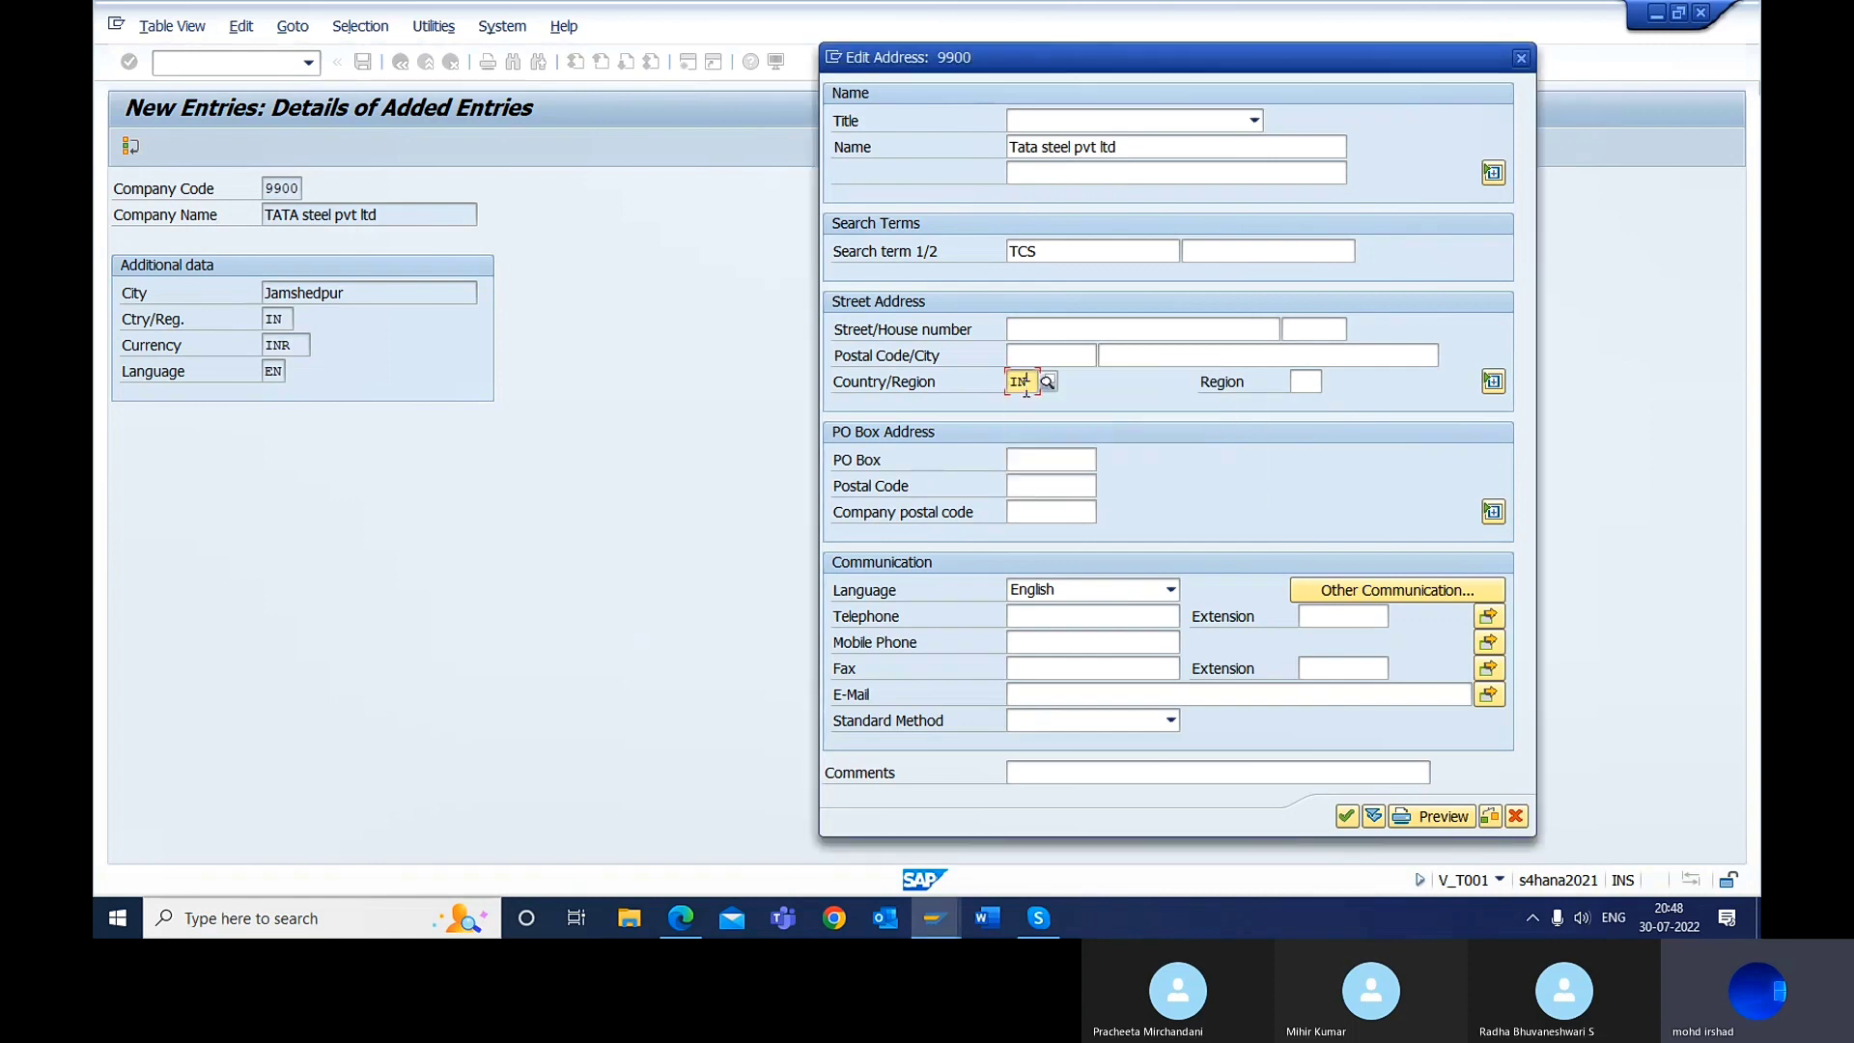
pyautogui.click(1032, 330)
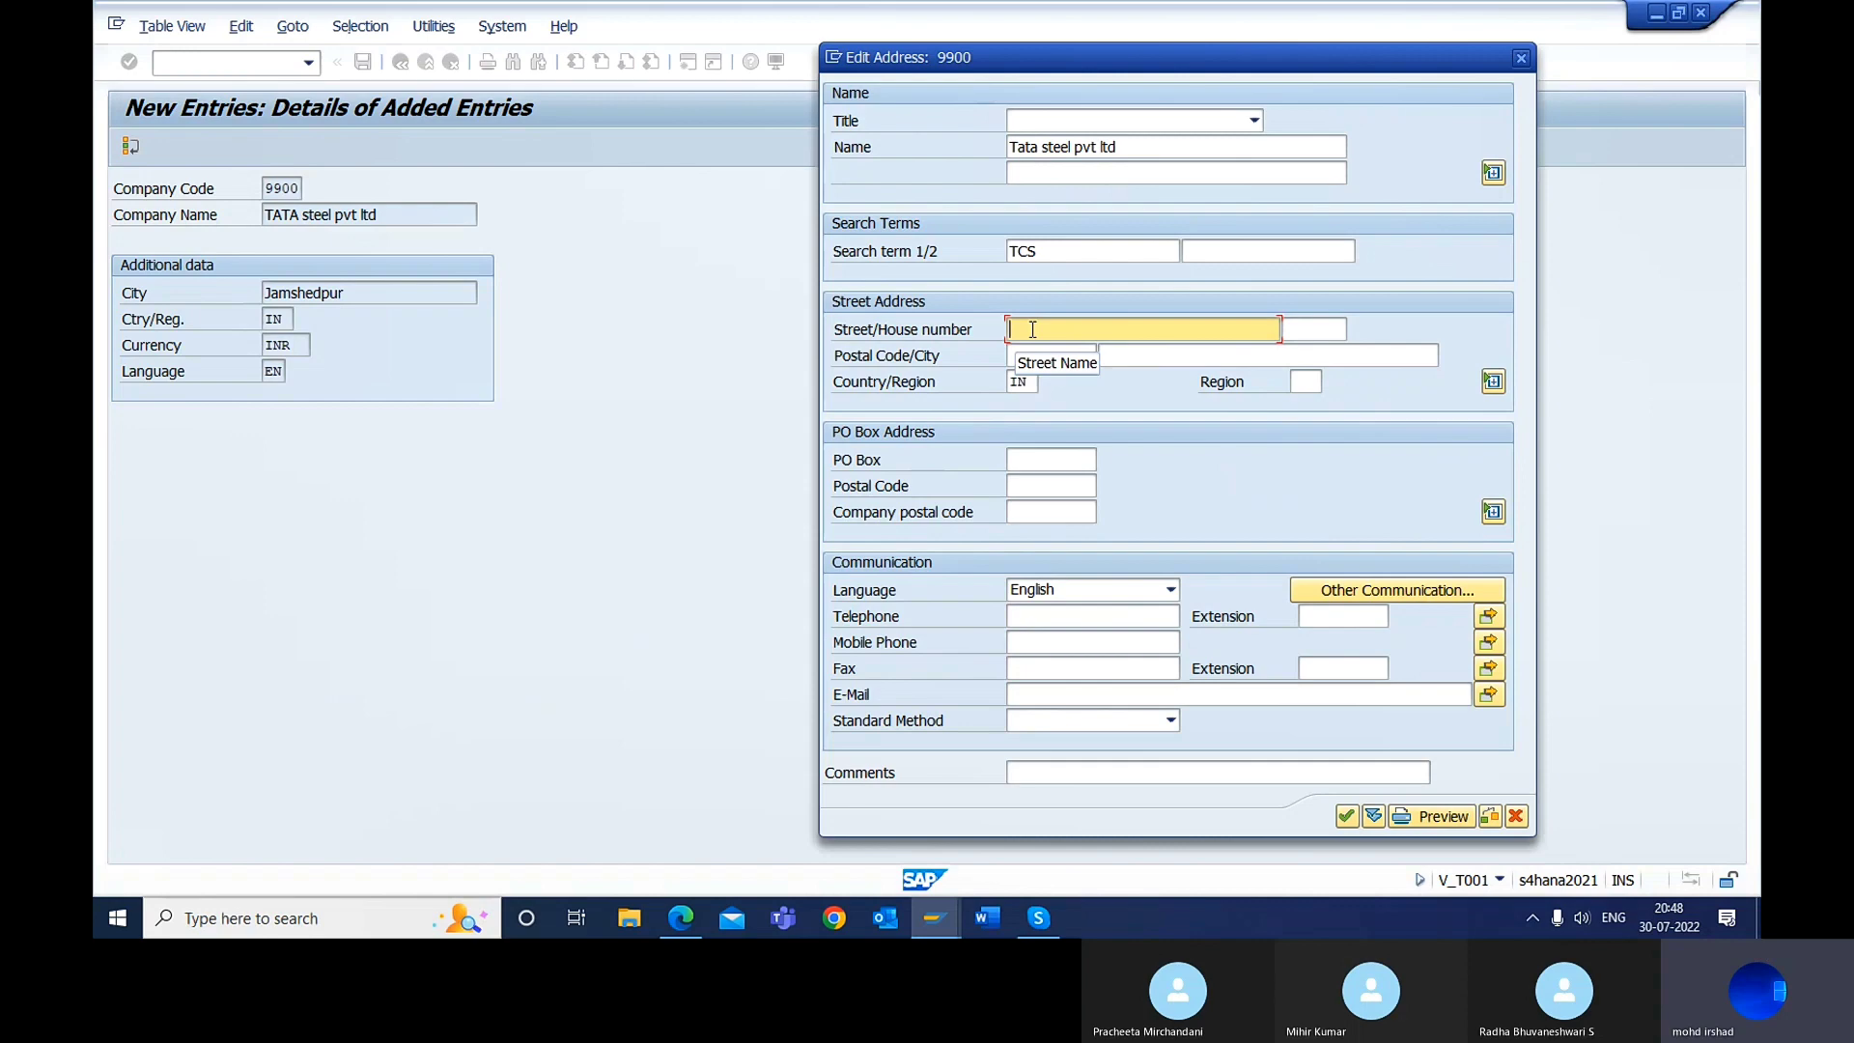
# Step: Check the list of configuration steps in the PDF in the browser and return to the SAP address form
pyautogui.hotkey('alt', 'Tab')
pyautogui.hotkey('alt', 'Tab')
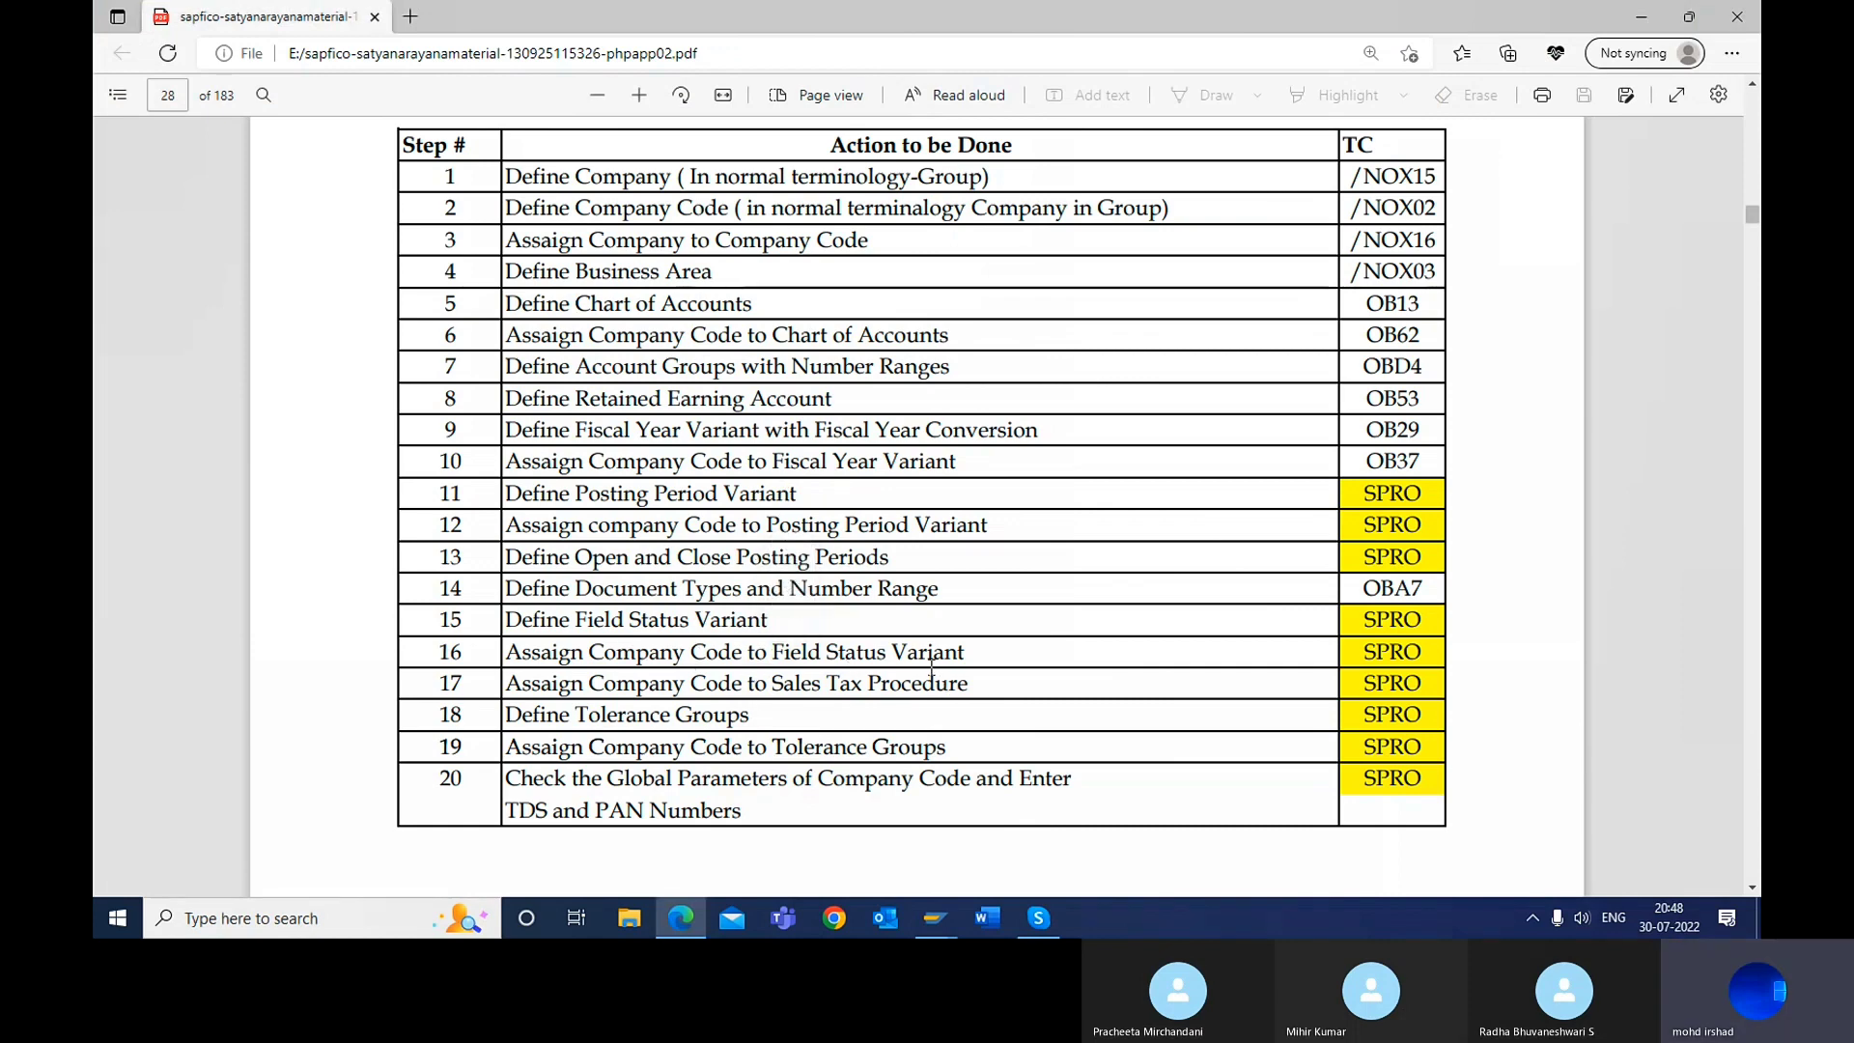
pyautogui.click(1645, 17)
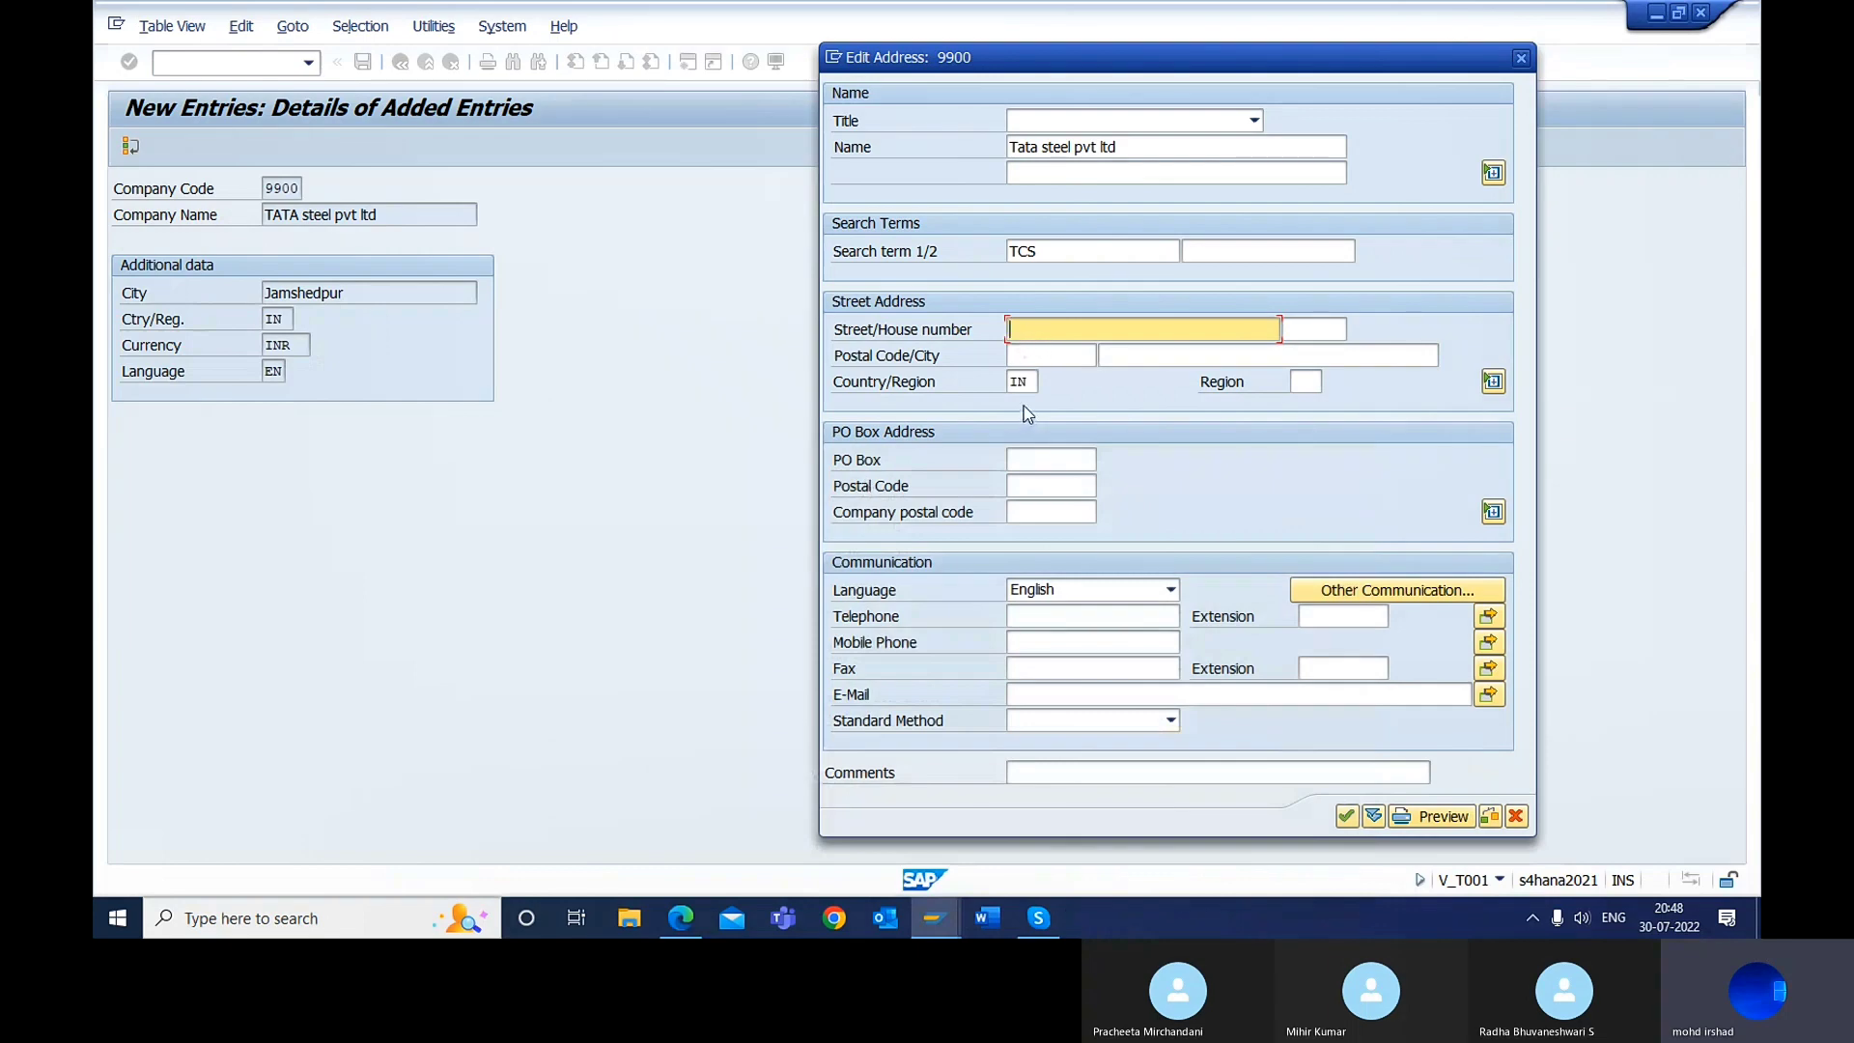
# Step: Confirm the address data of company code 9900 and move the customizing request prompt aside
pyautogui.press('Return')
pyautogui.hotkey('ctrl', 's')
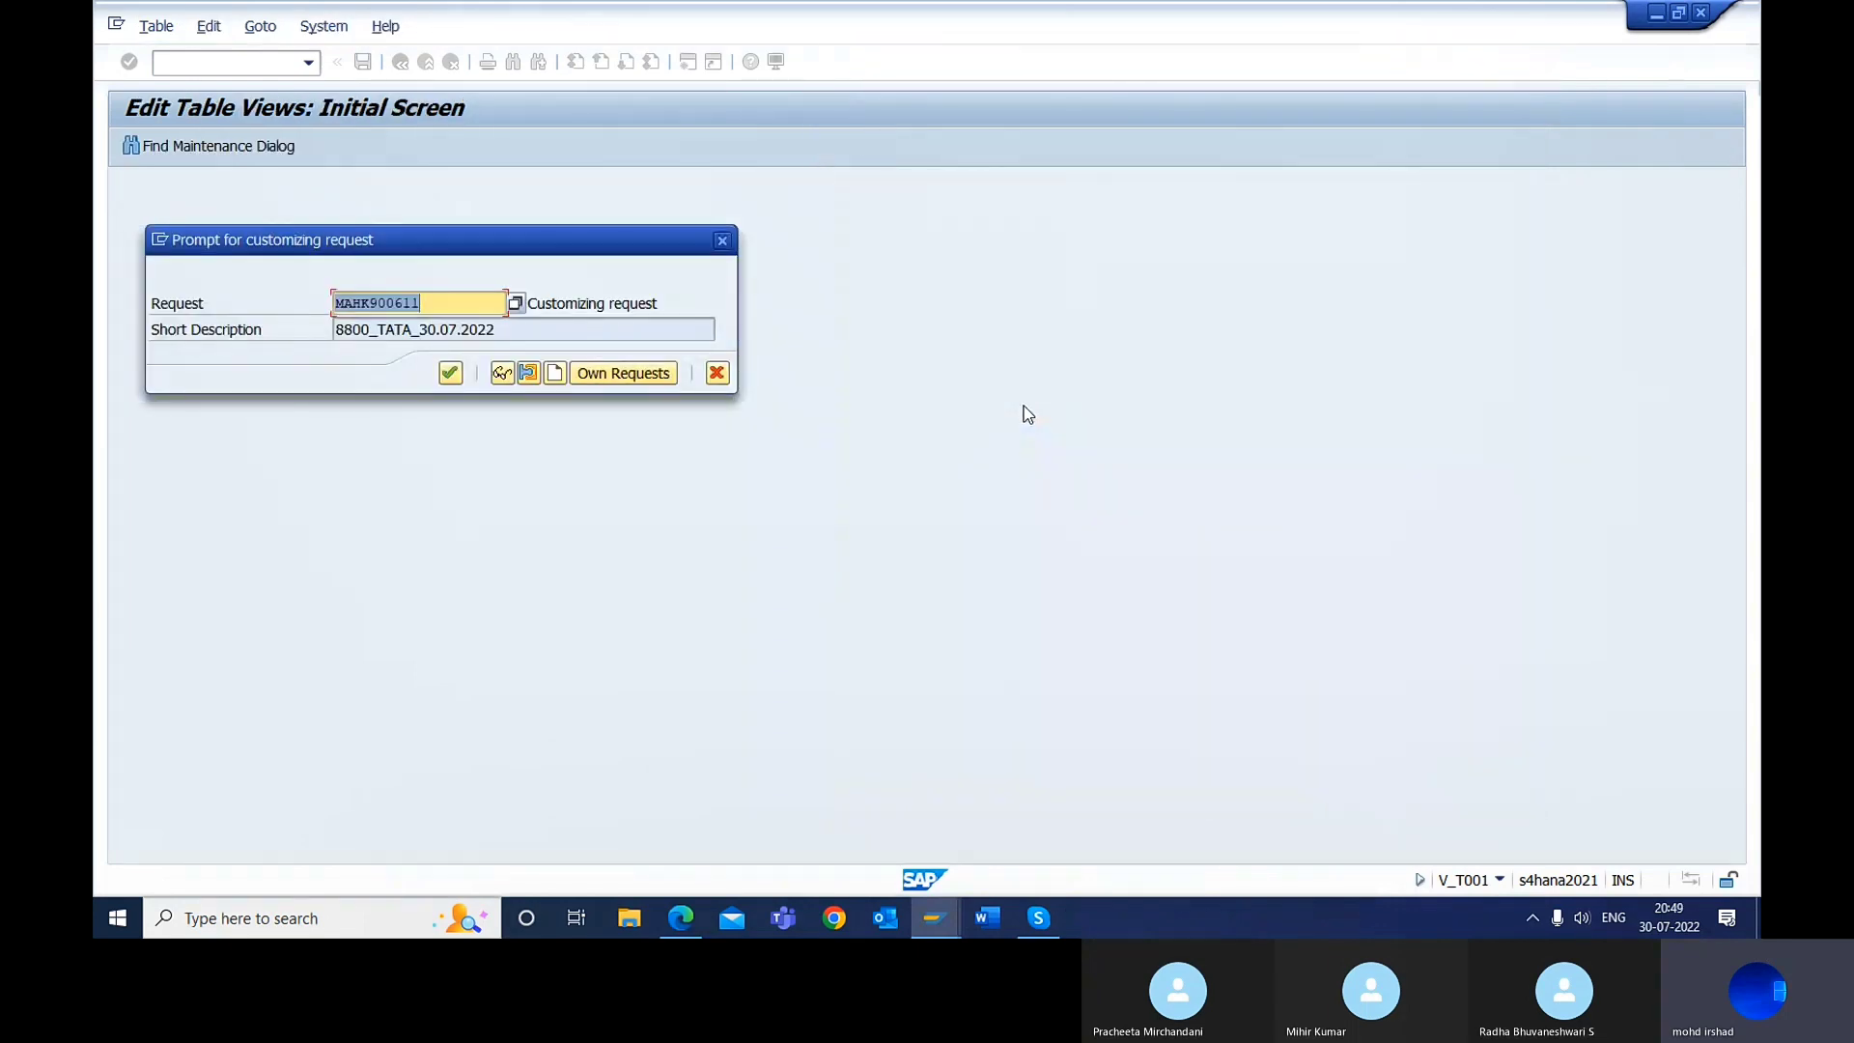
pyautogui.moveTo(535, 232); pyautogui.dragTo(1268, 164)
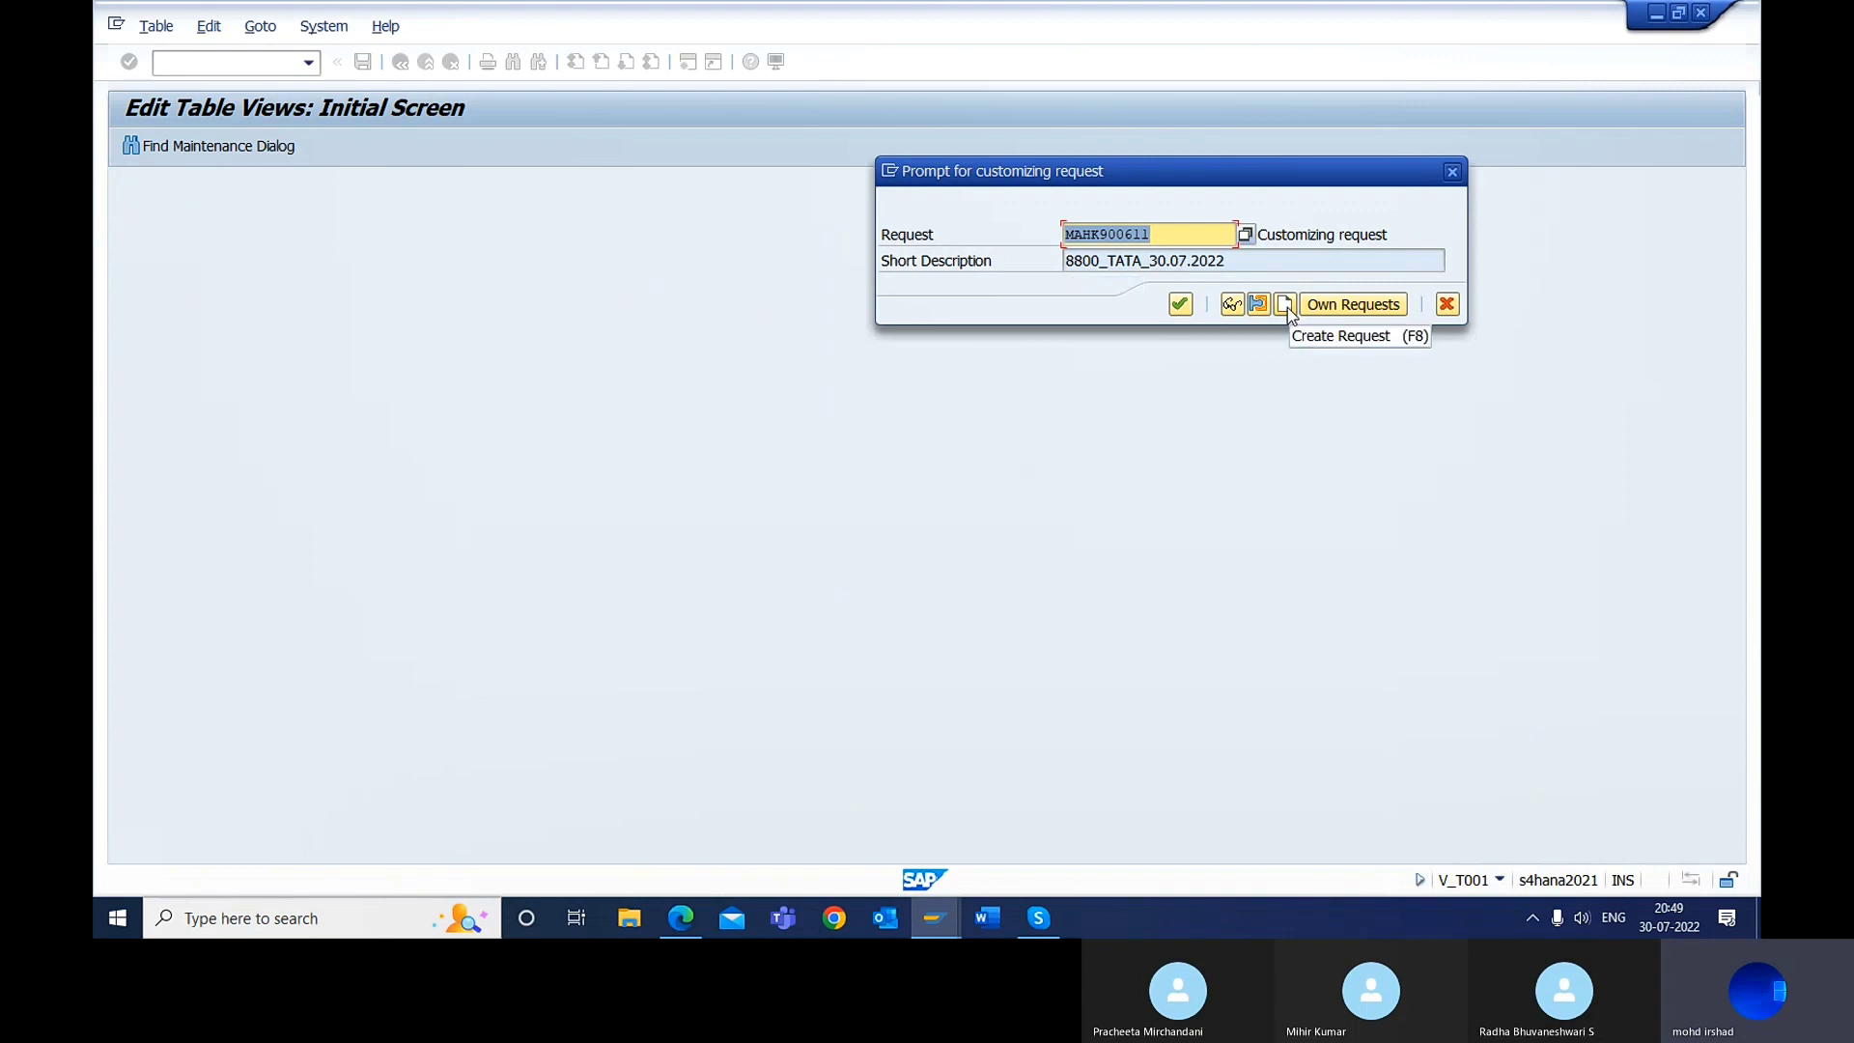
pyautogui.click(1246, 238)
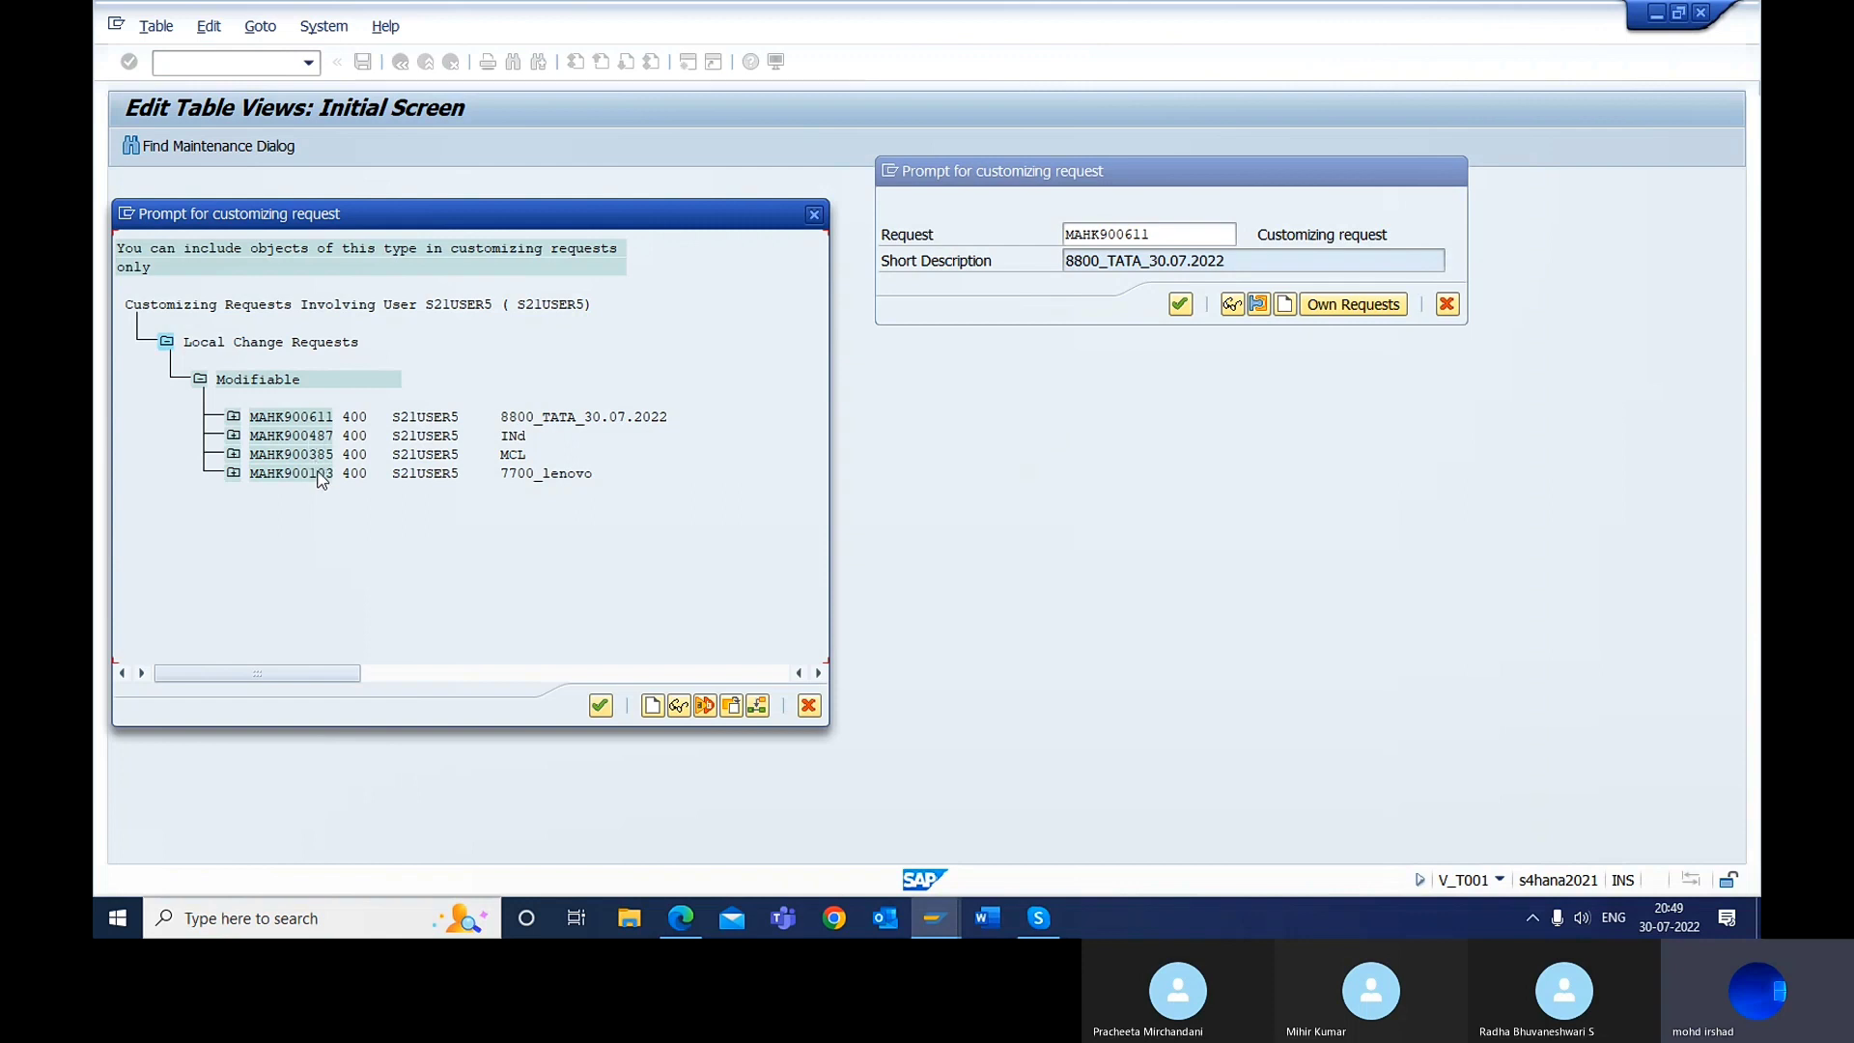
pyautogui.click(323, 418)
pyautogui.click(511, 456)
pyautogui.click(814, 215)
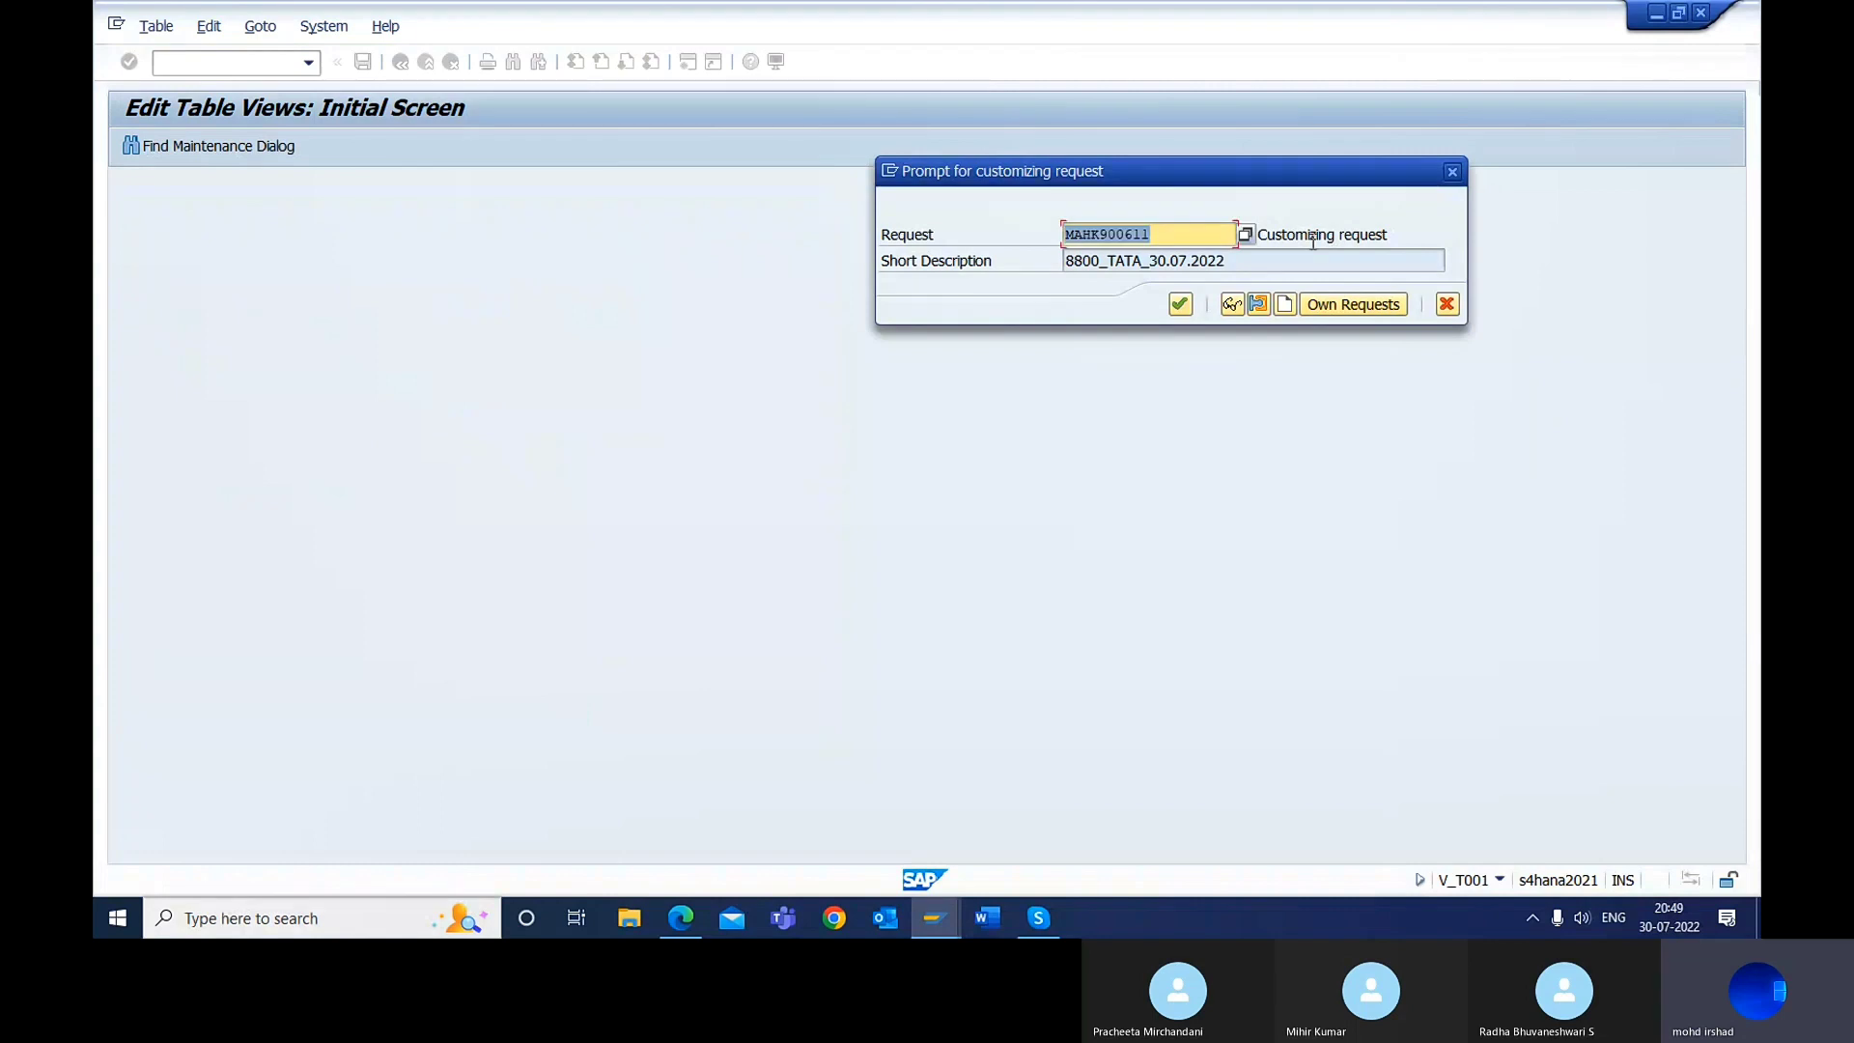
pyautogui.click(1353, 304)
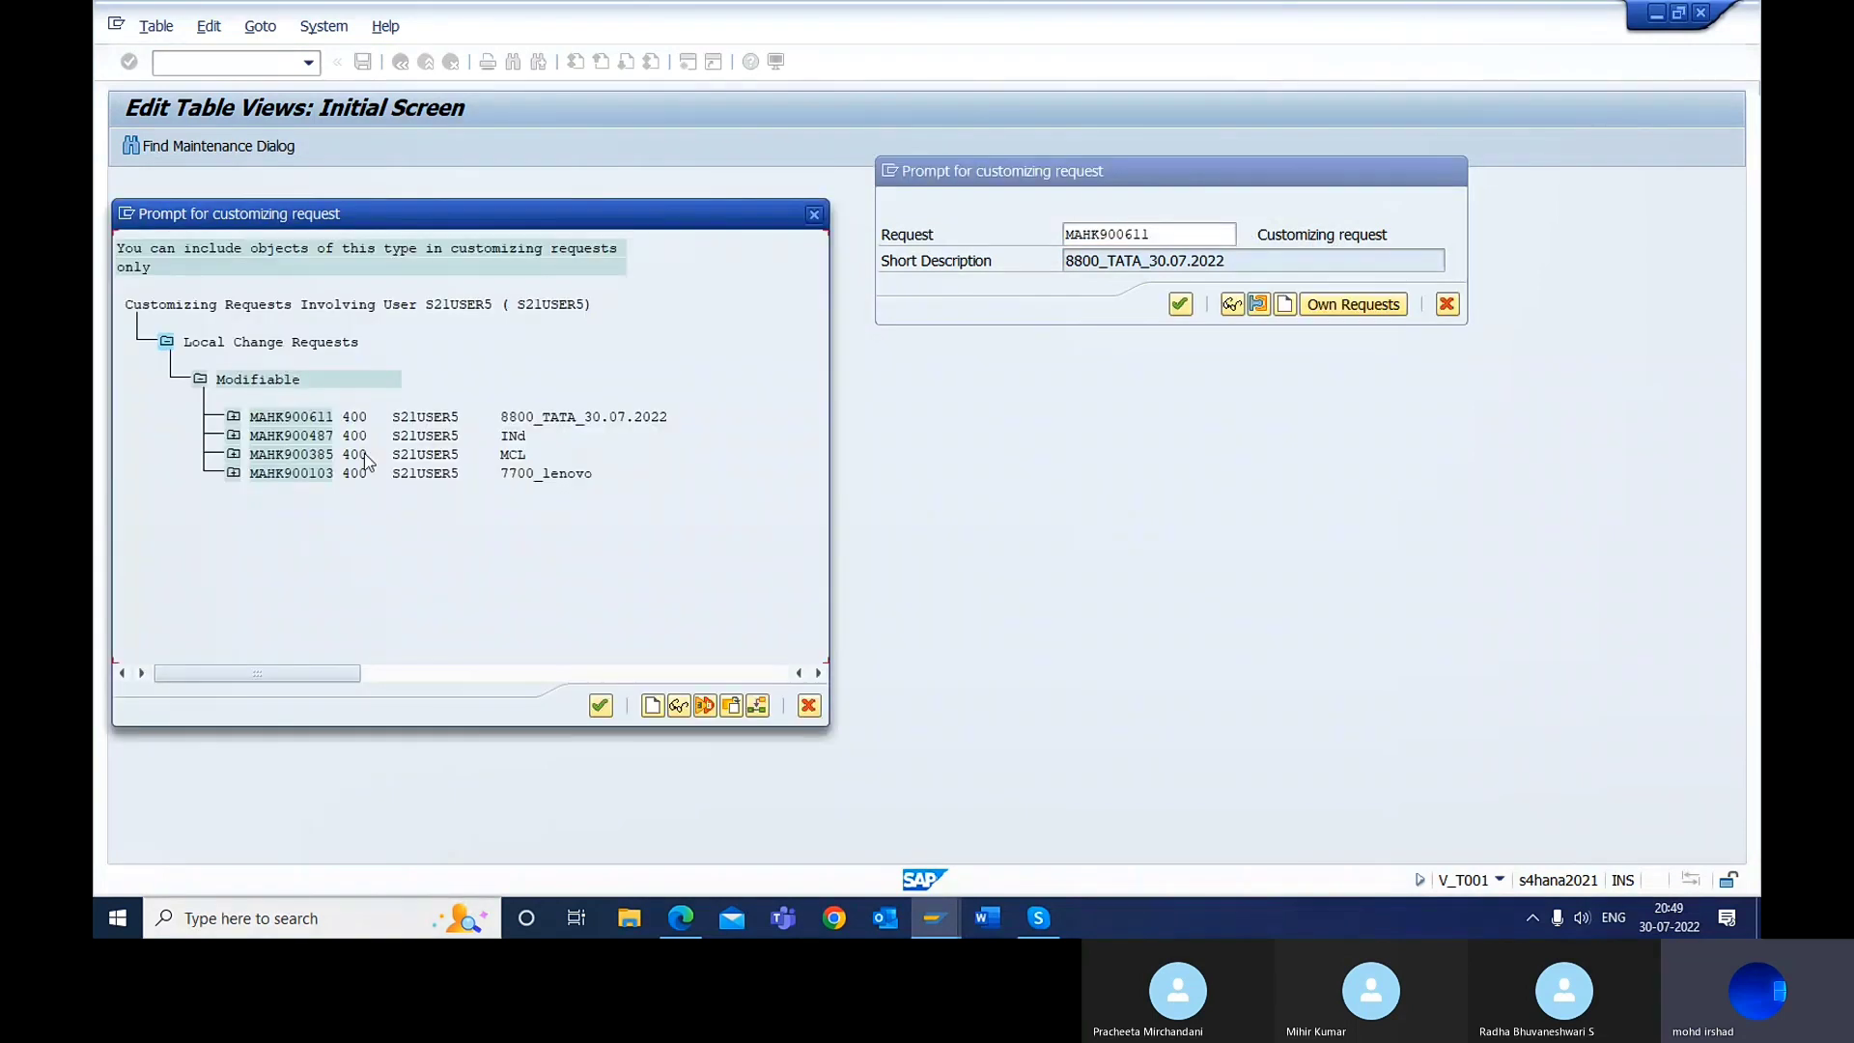
pyautogui.doubleClick(314, 475)
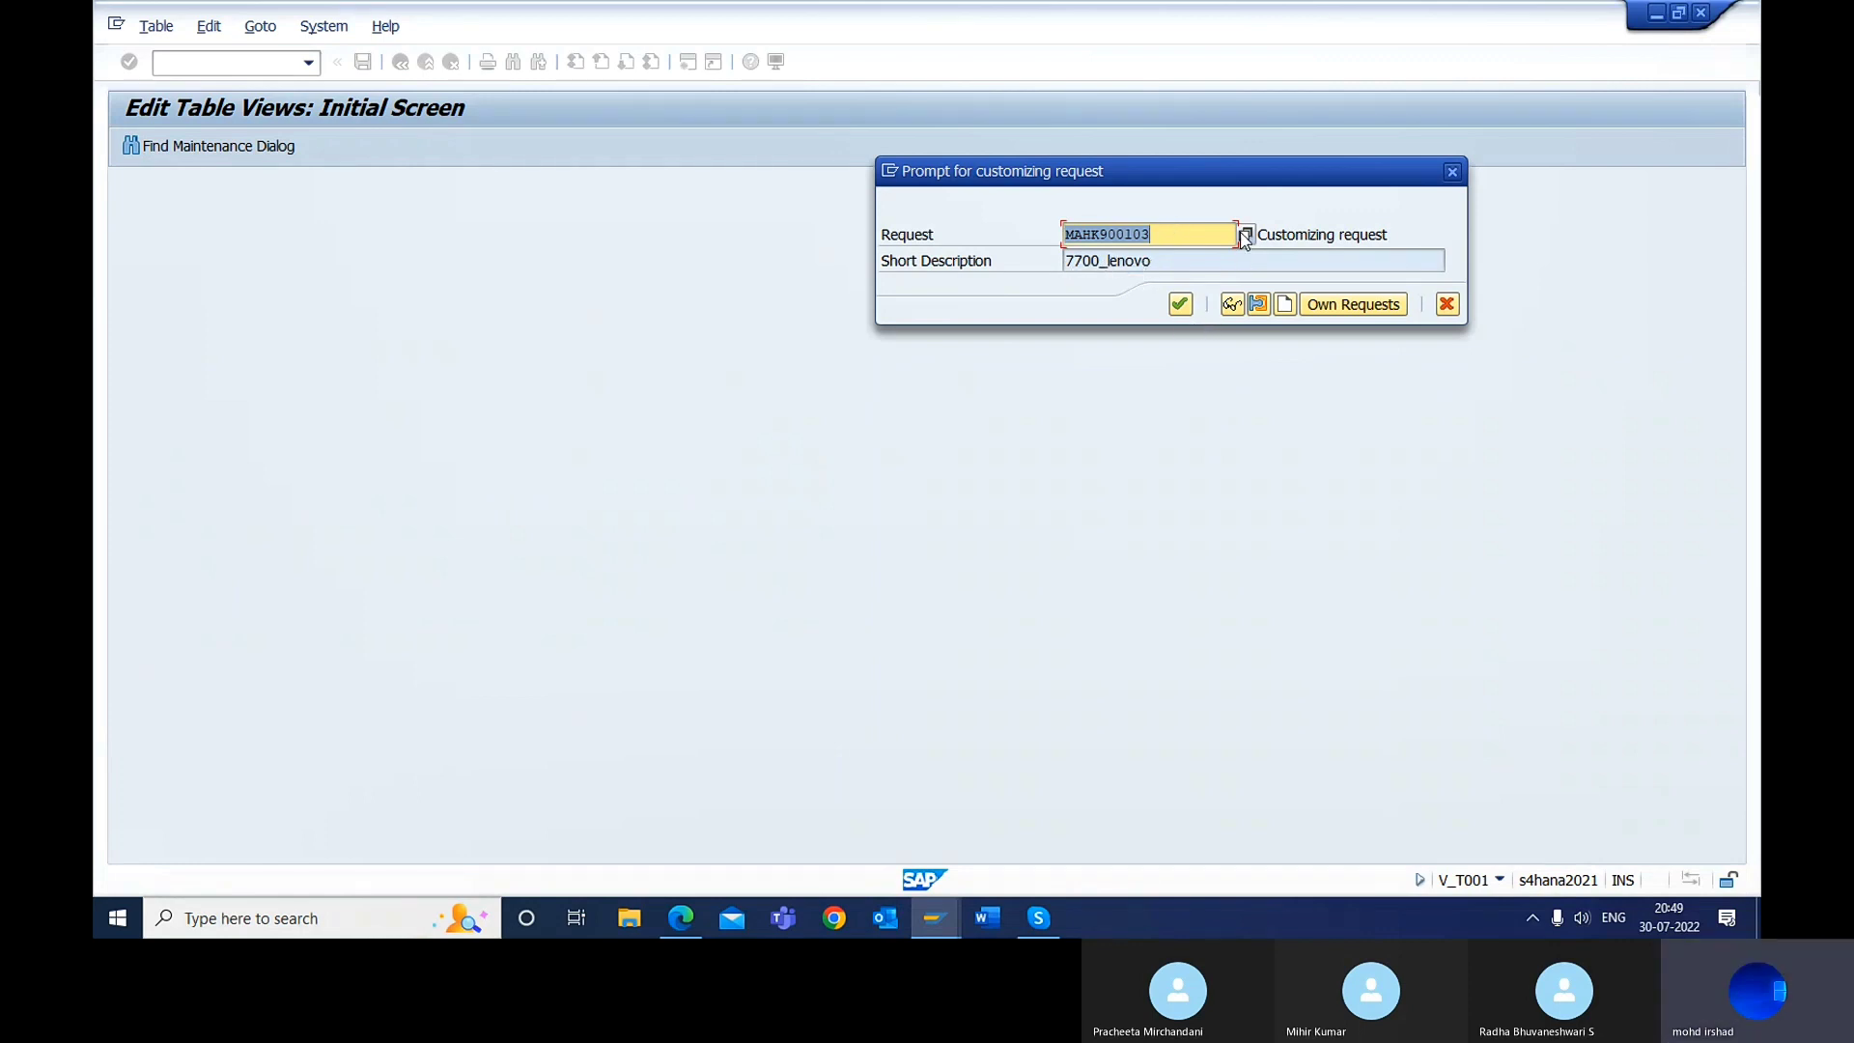
pyautogui.click(1244, 236)
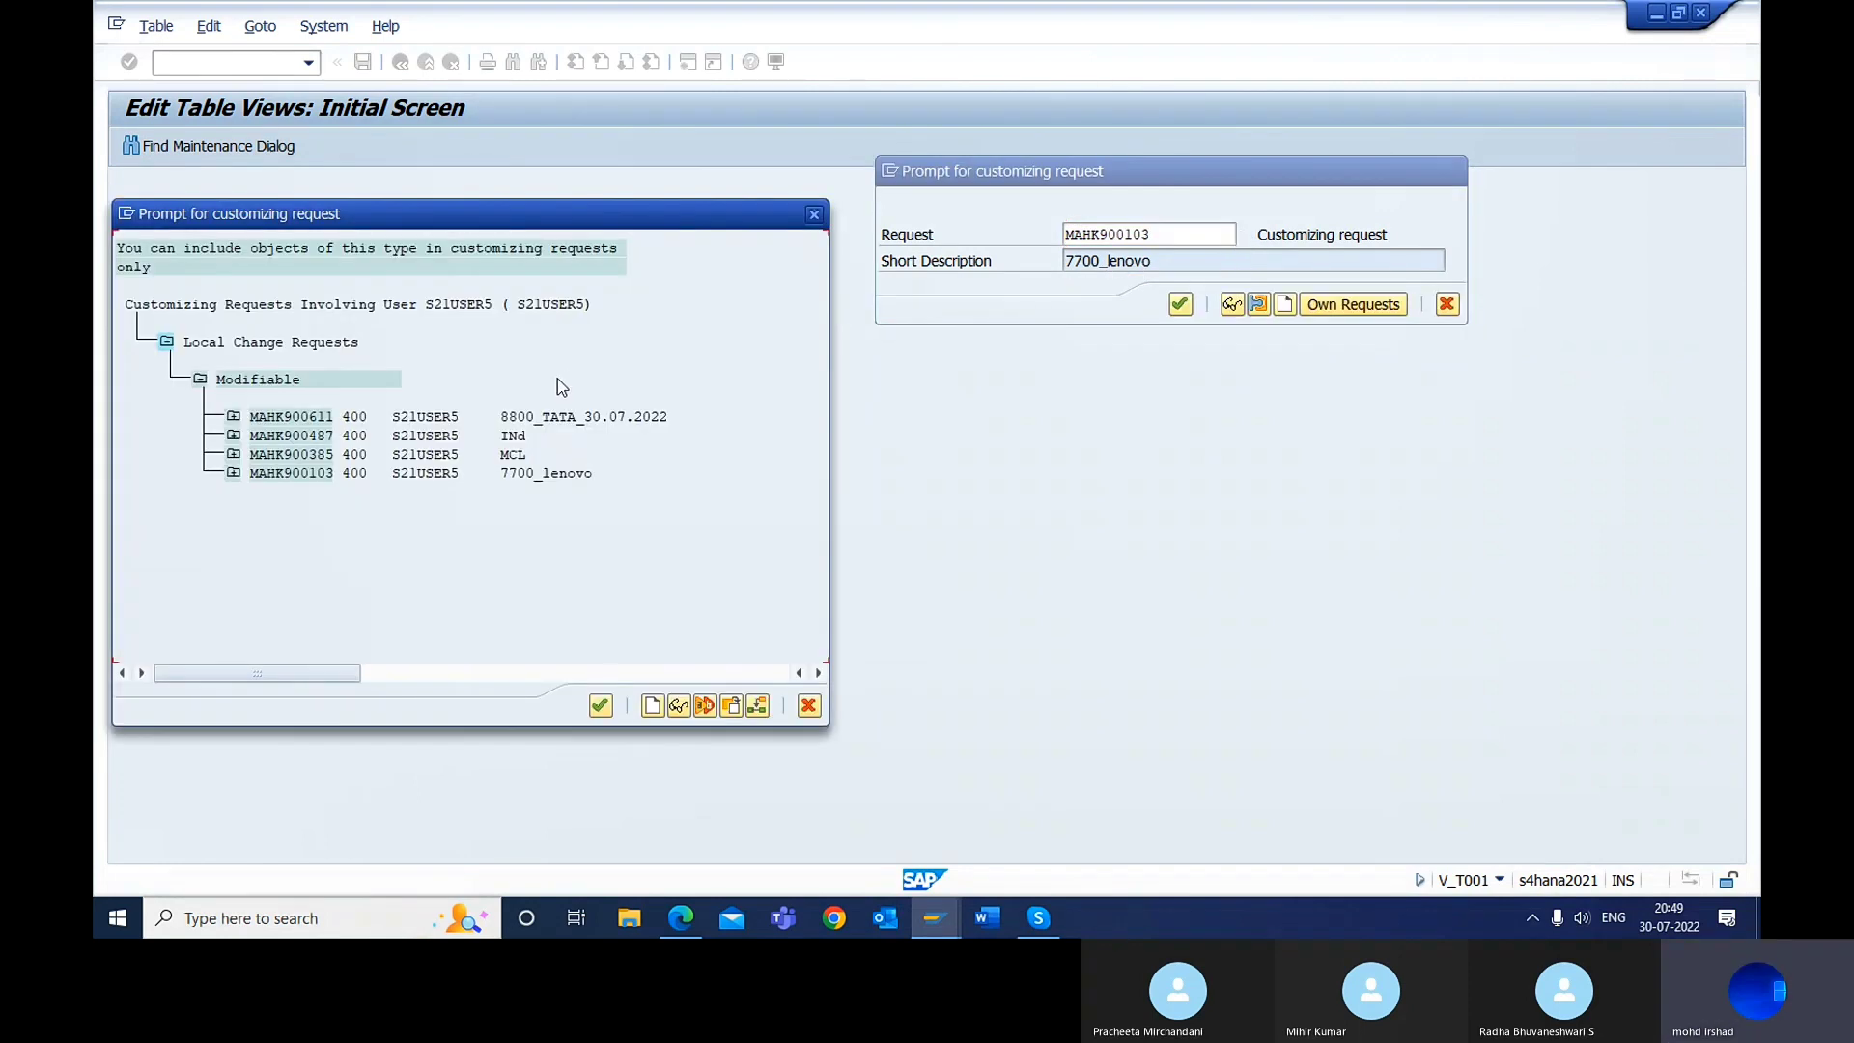
pyautogui.doubleClick(290, 417)
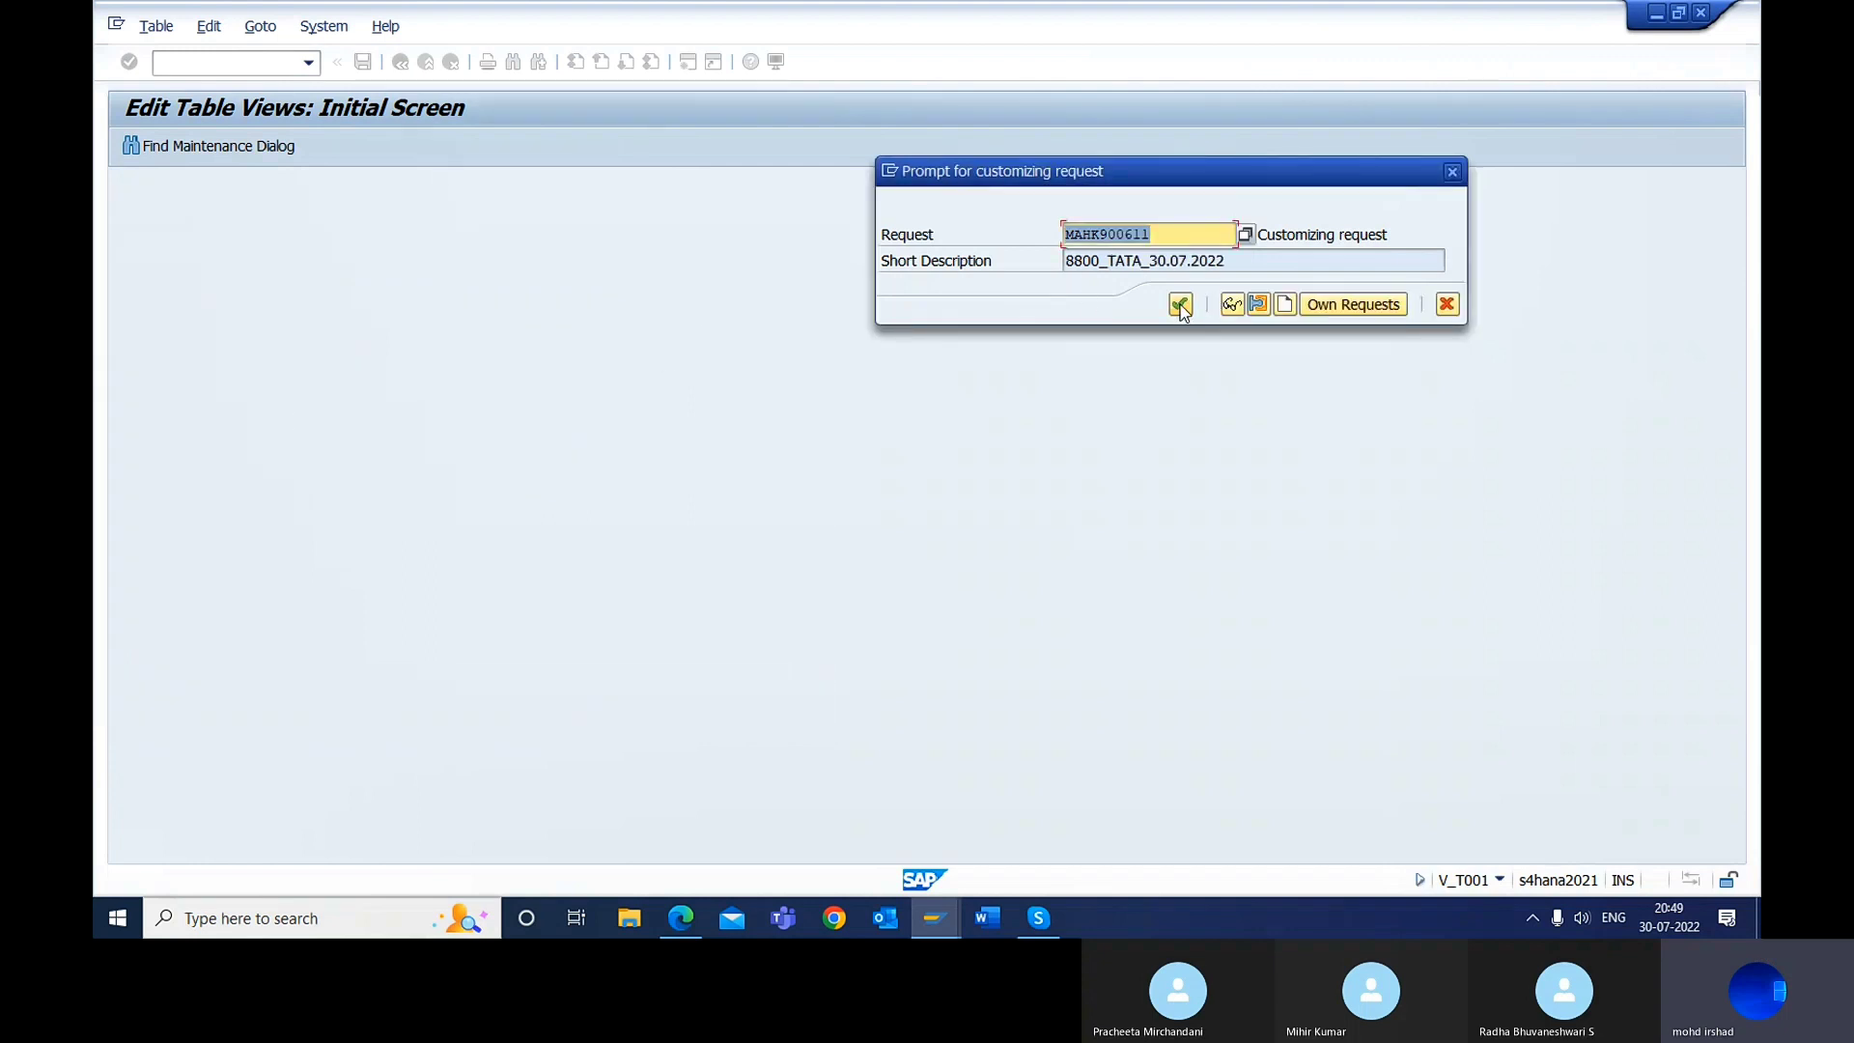
pyautogui.click(1180, 305)
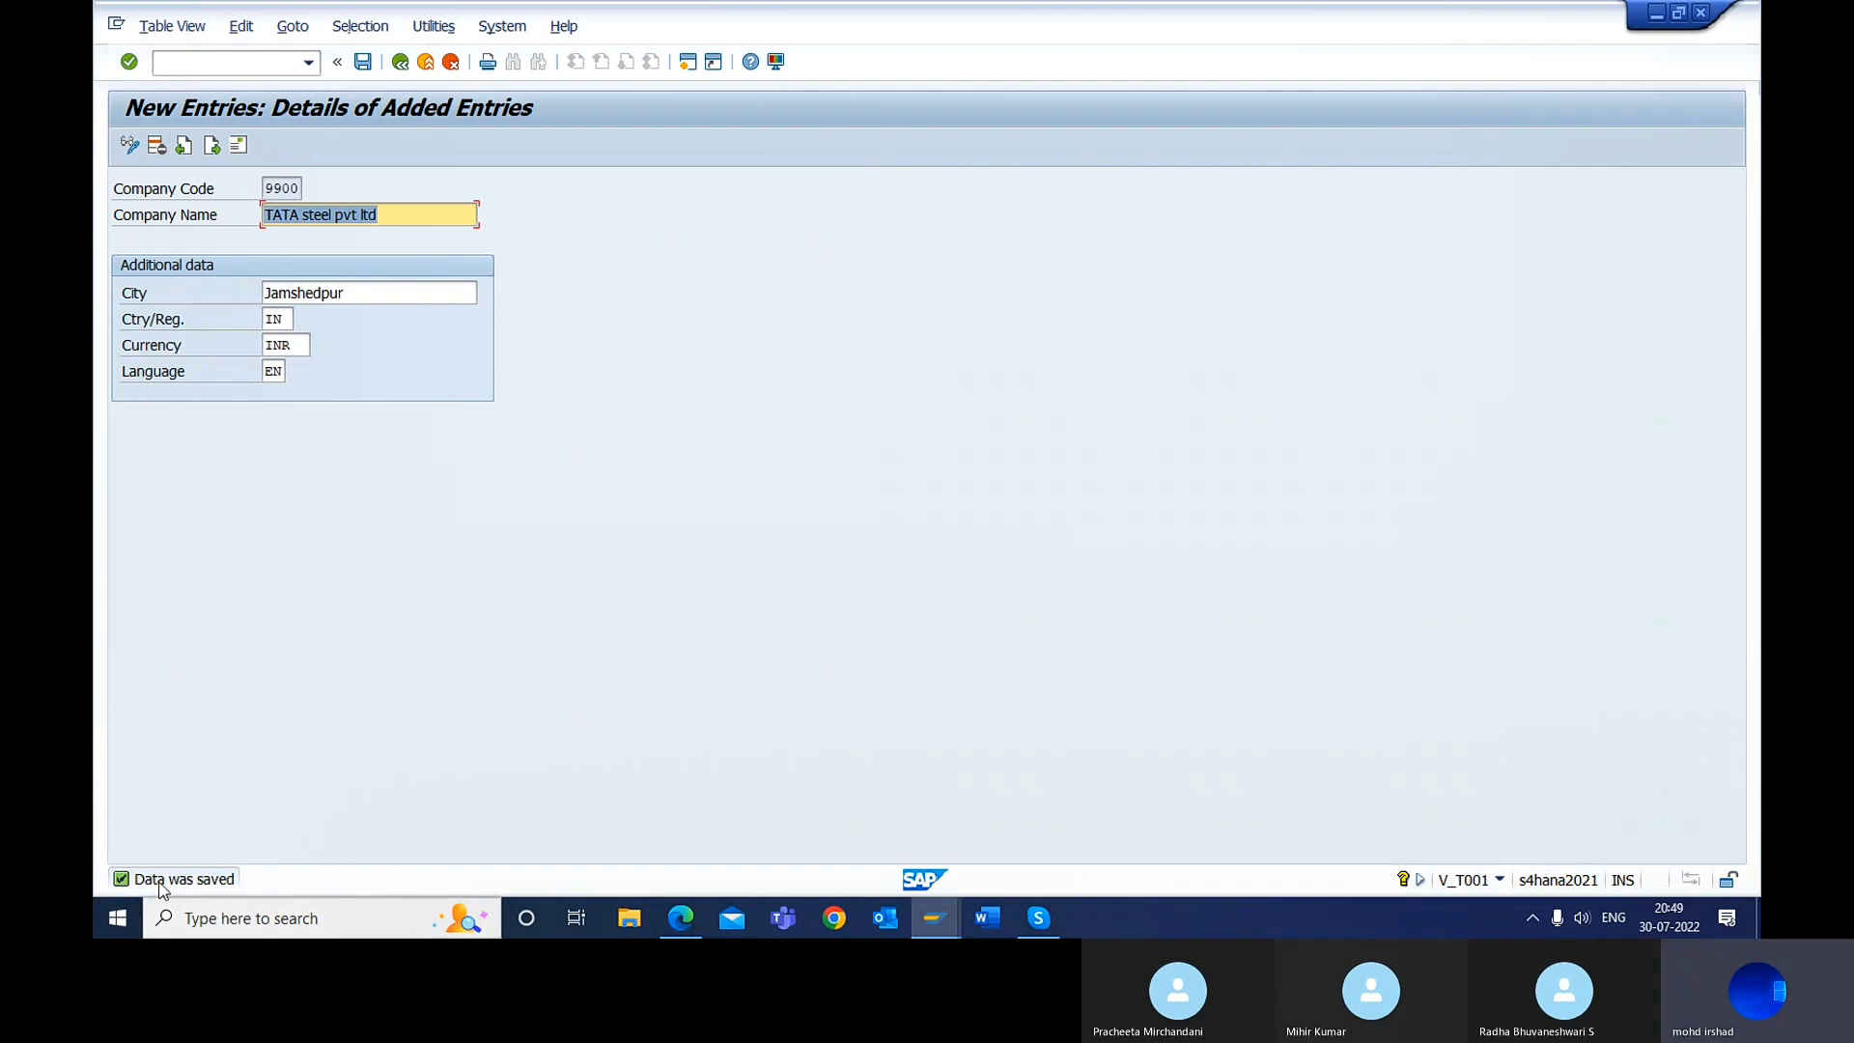
pyautogui.click(363, 64)
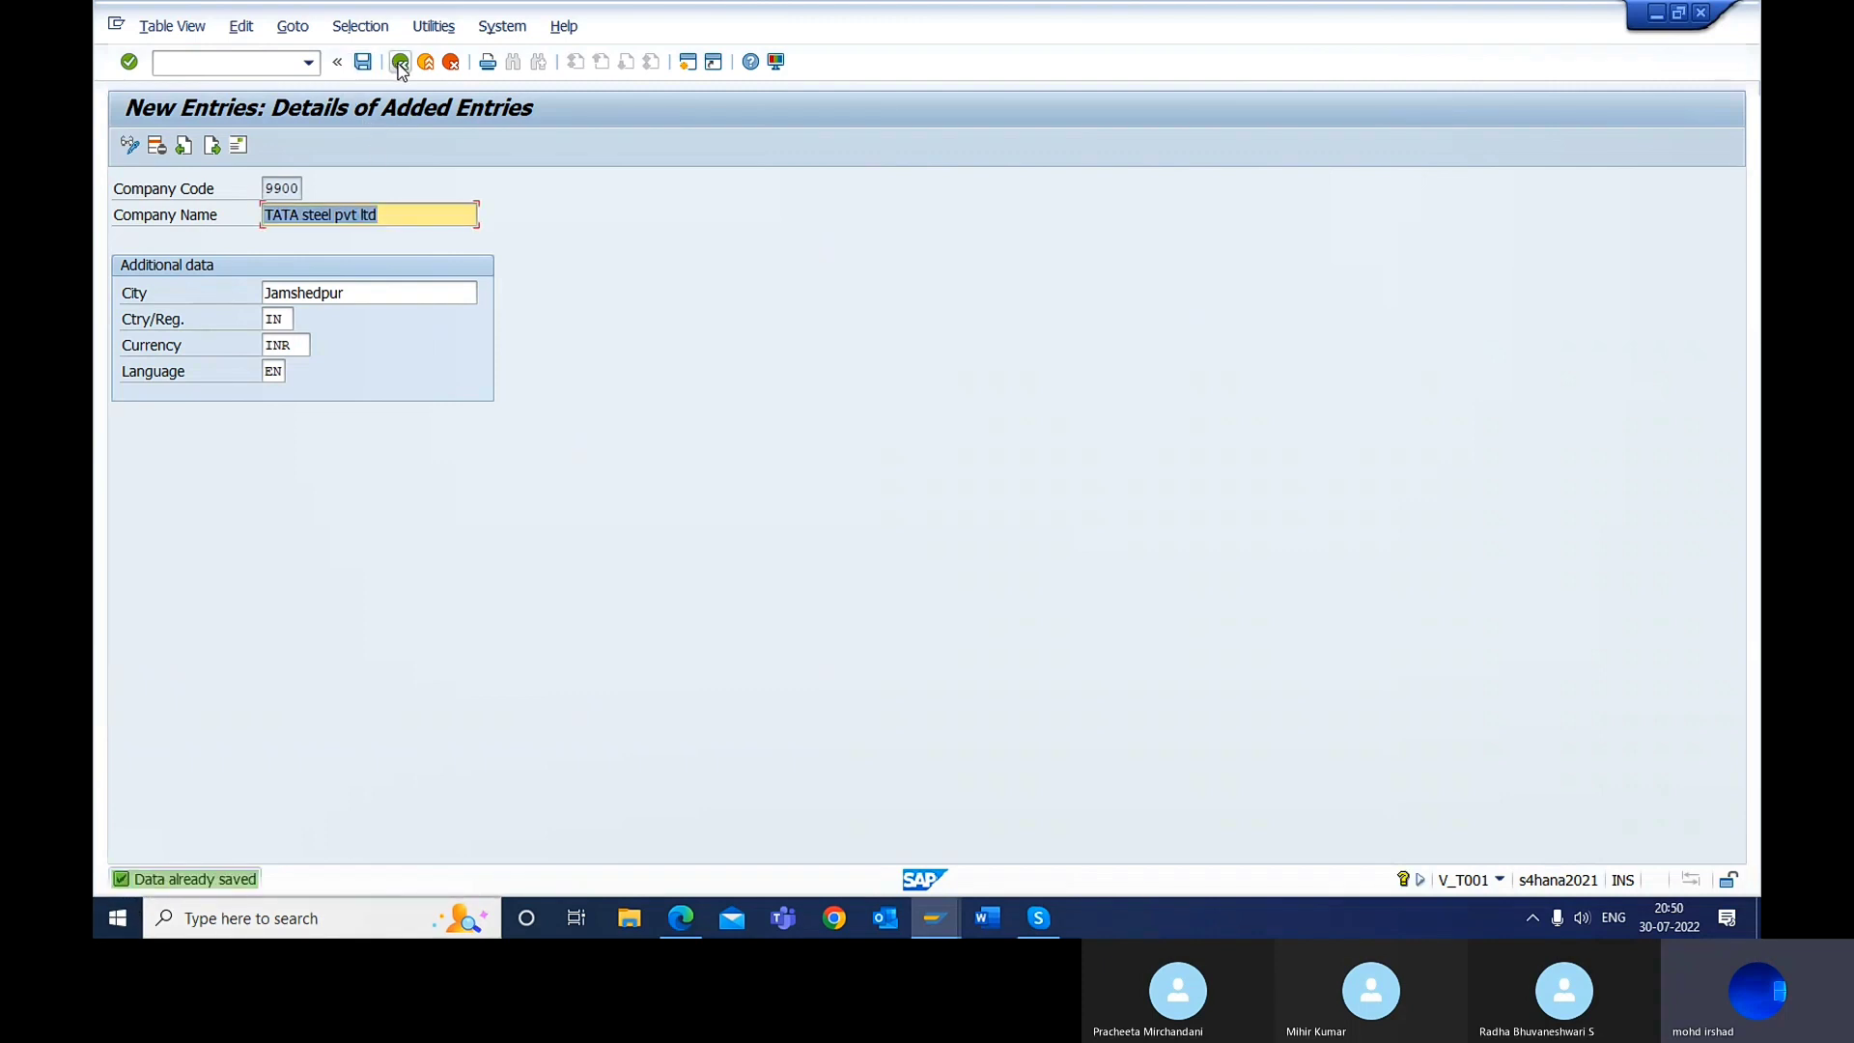
# Step: Leave the company code 9900 details and the company code overview, returning to the activity selection
pyautogui.click(400, 64)
pyautogui.click(398, 64)
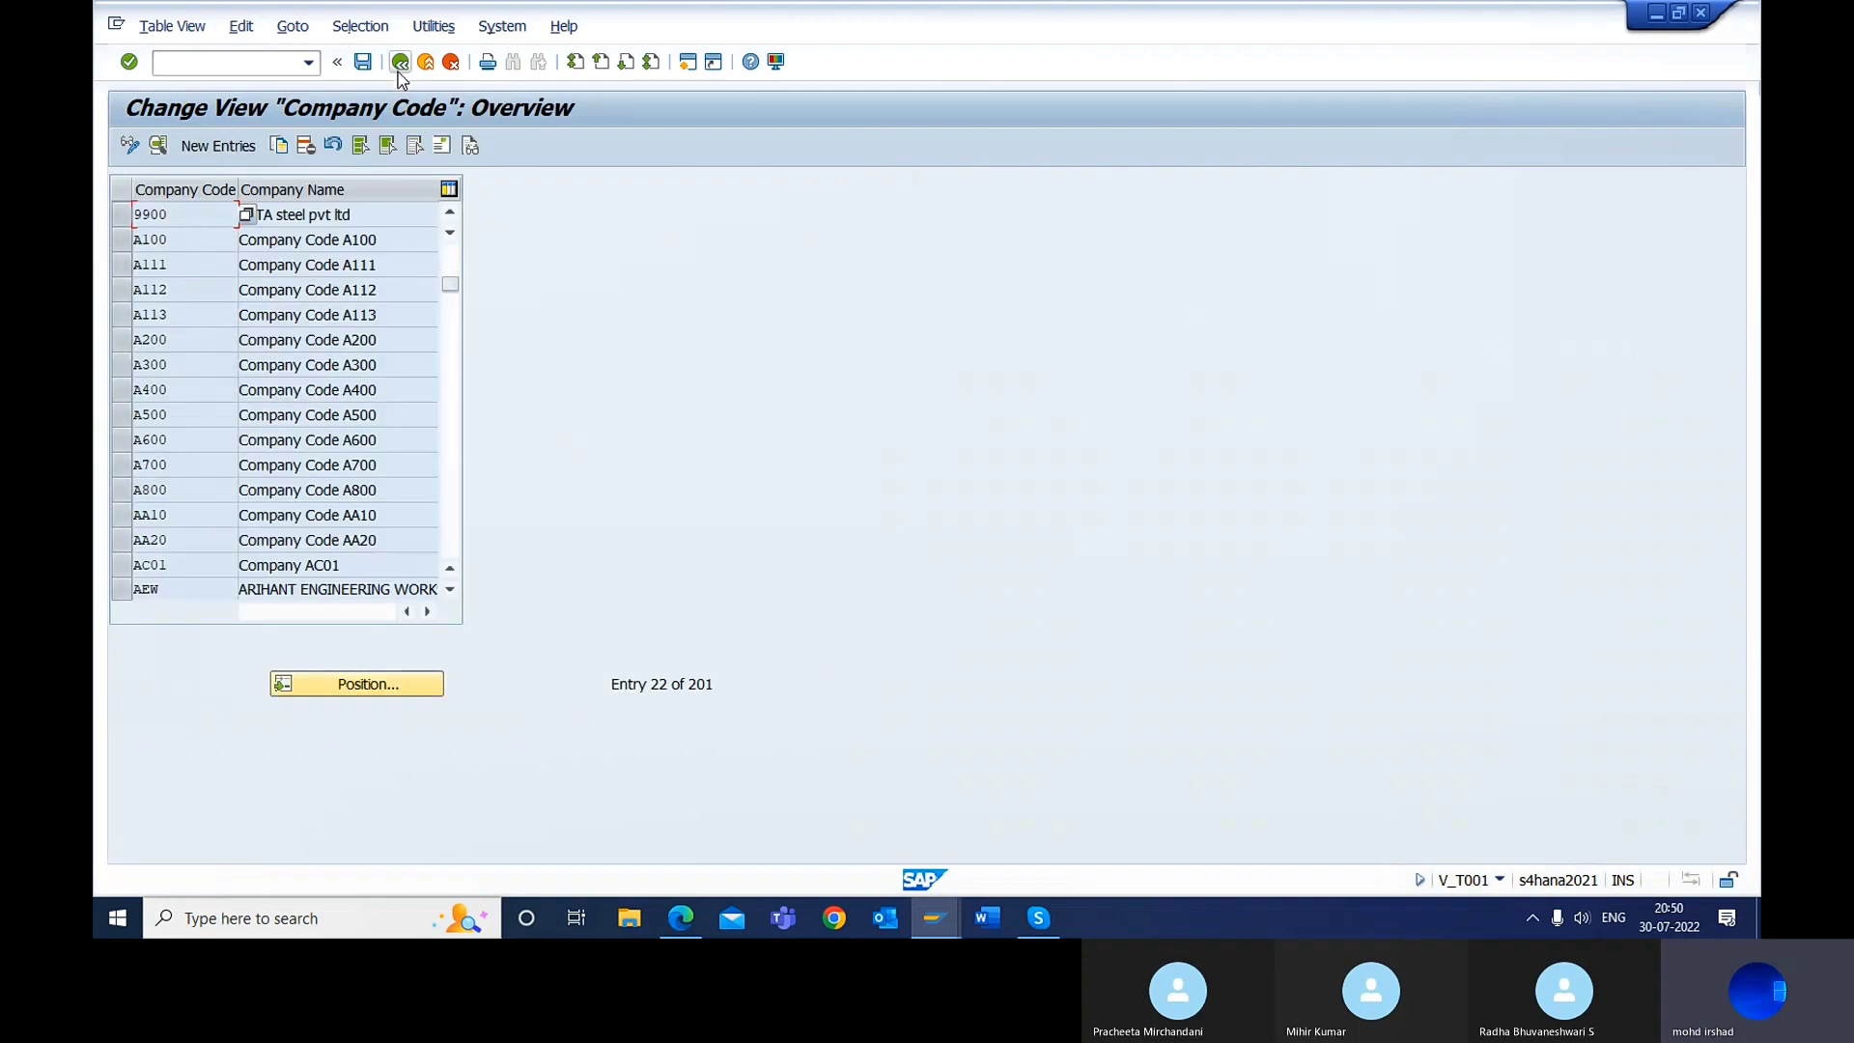
pyautogui.click(400, 64)
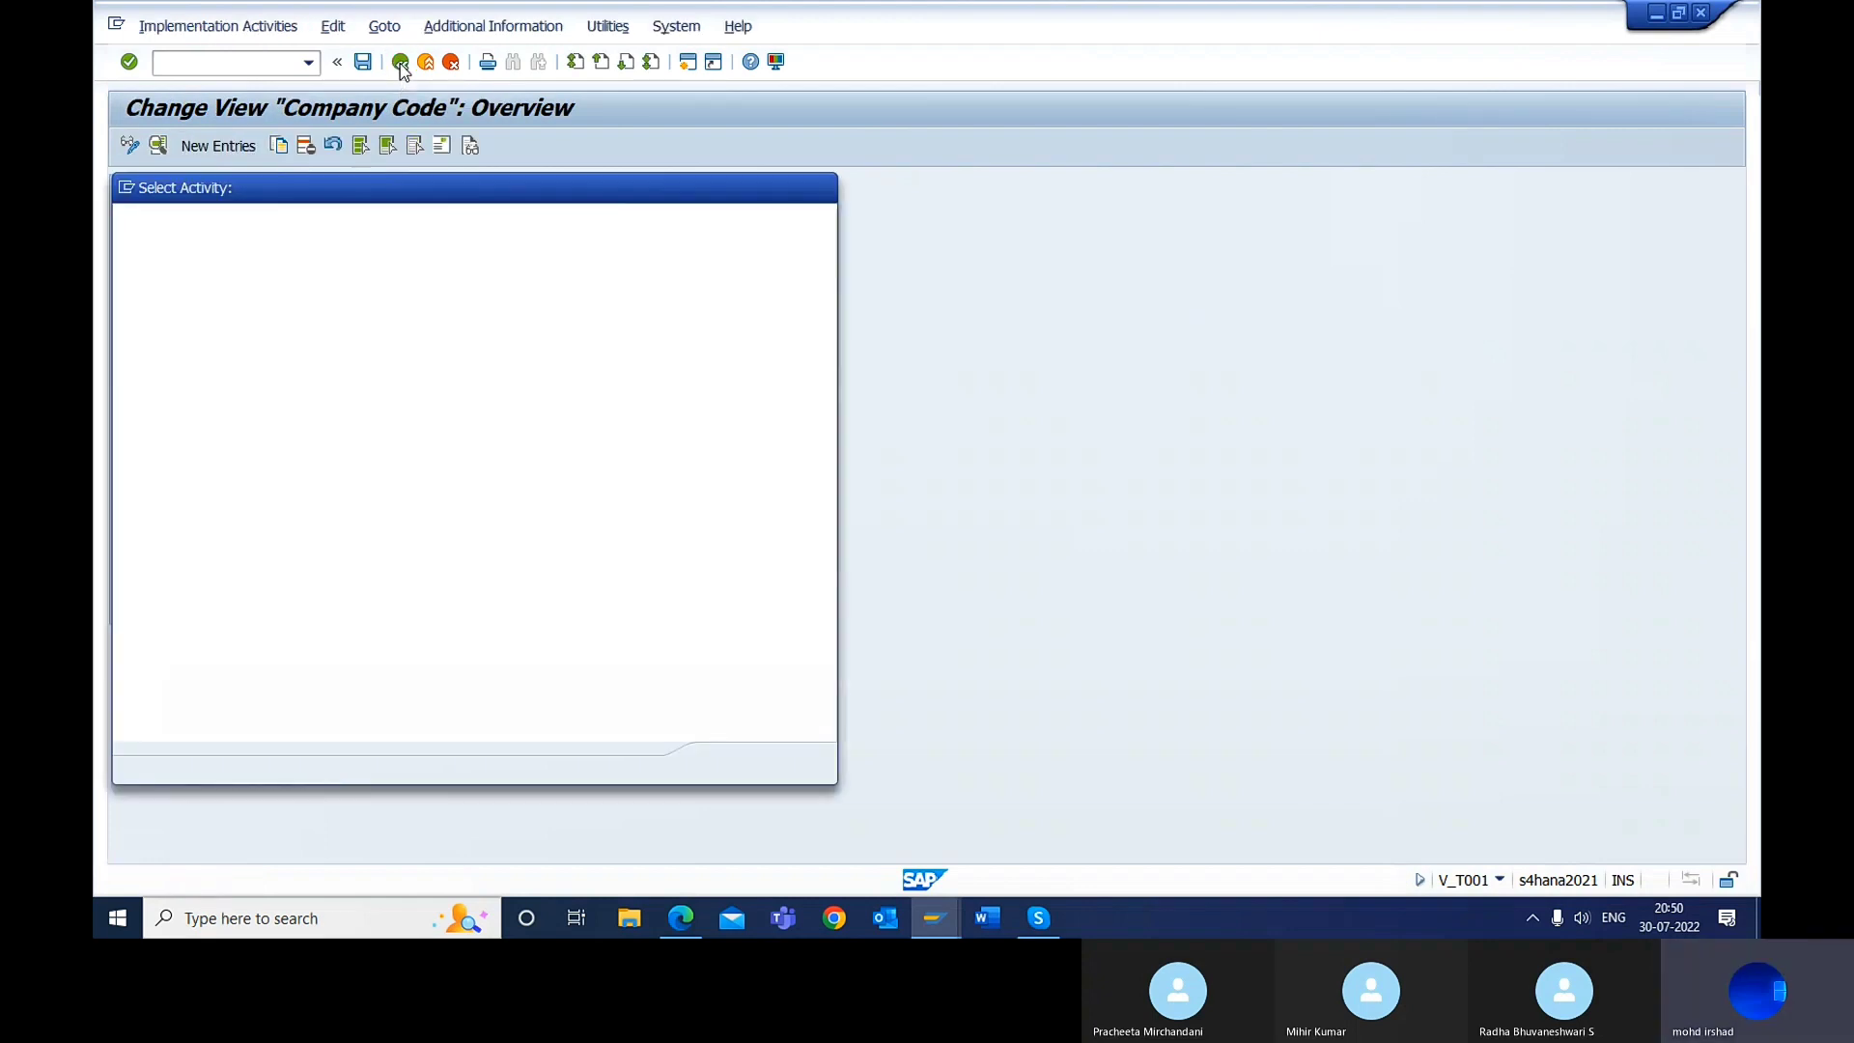